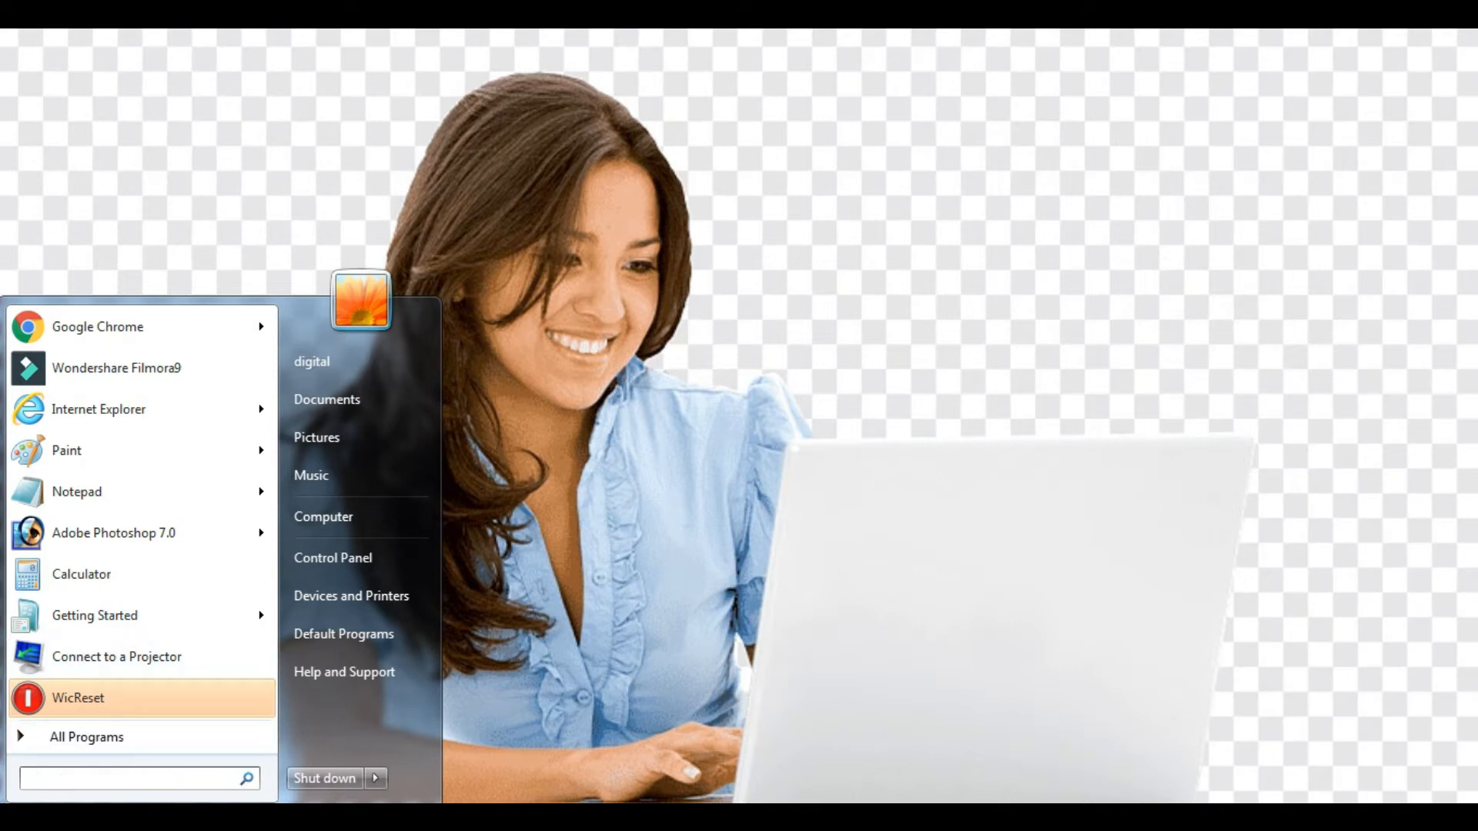
# Step: Search the installed programs for "word" and launch WordPad
pyautogui.write('word')
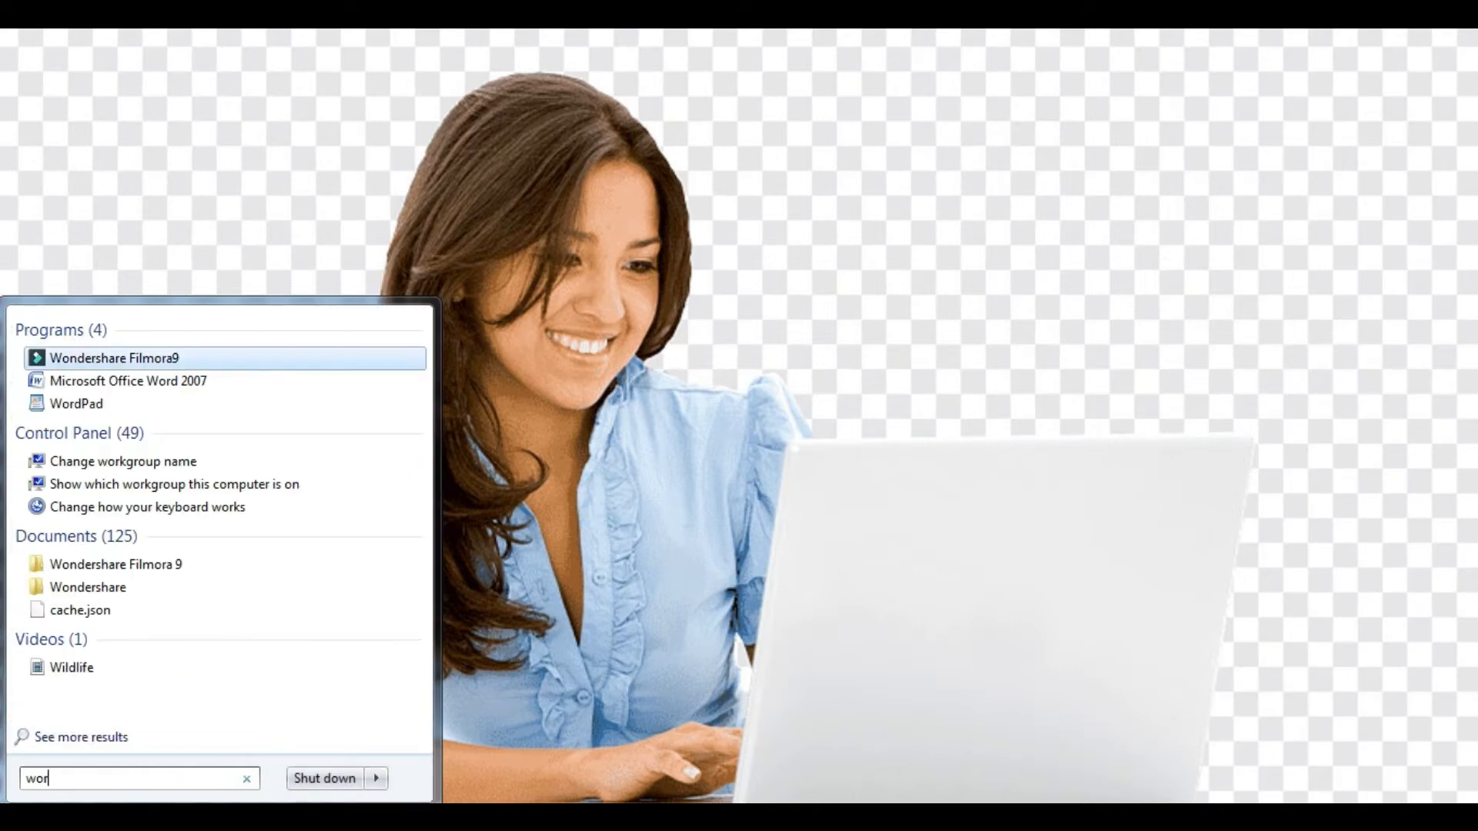
pyautogui.press('Down')
pyautogui.press('Return')
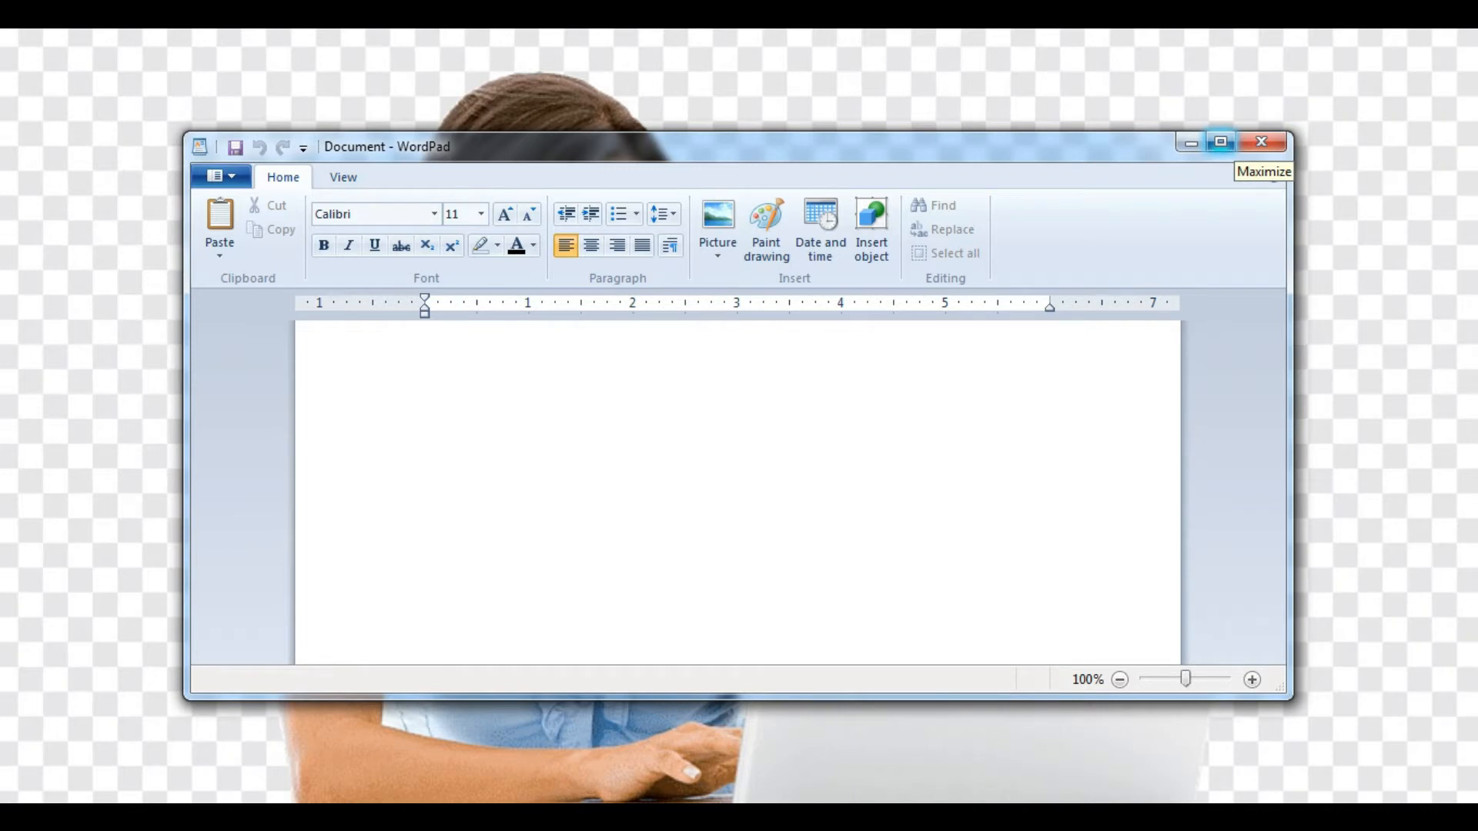
# Step: Maximize the blank WordPad window, restore it to its smaller size, and minimize it
pyautogui.click(1221, 141)
pyautogui.click(1409, 33)
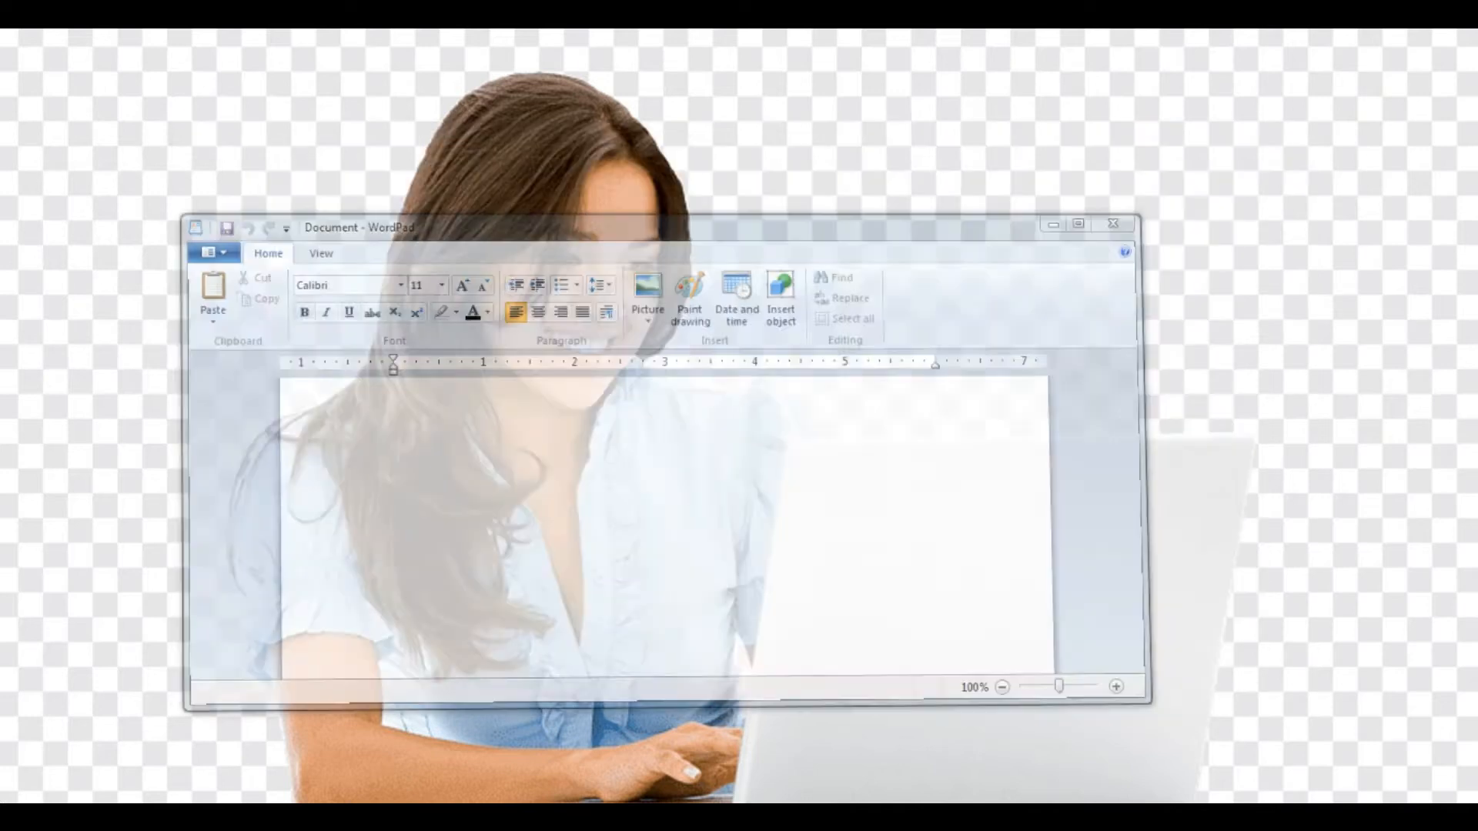
pyautogui.click(1191, 143)
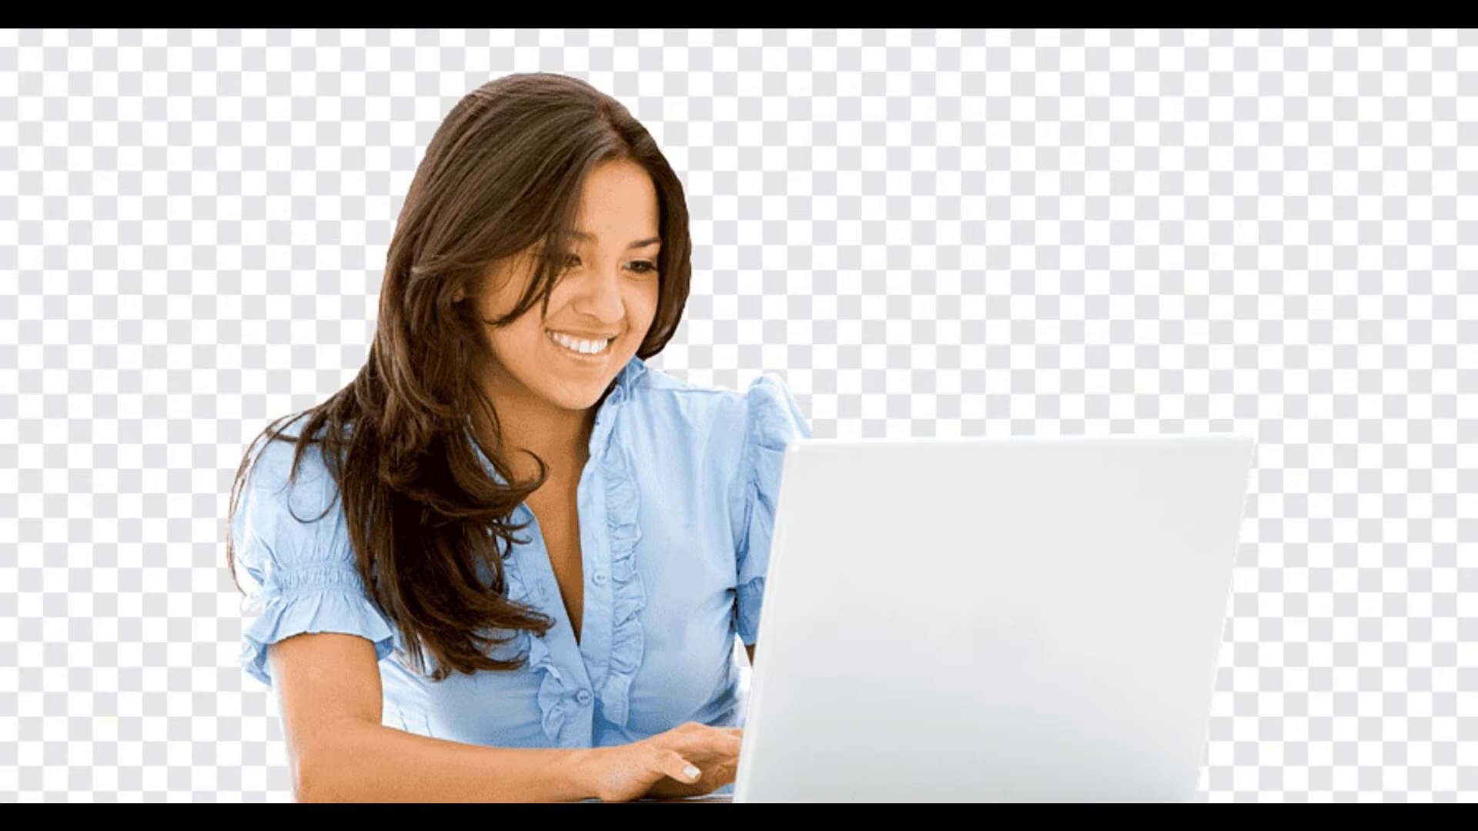
# Step: Bring forward the WordPad document containing the computer paragraph and enlarge all its text to size 20
pyautogui.moveTo(246, 816)
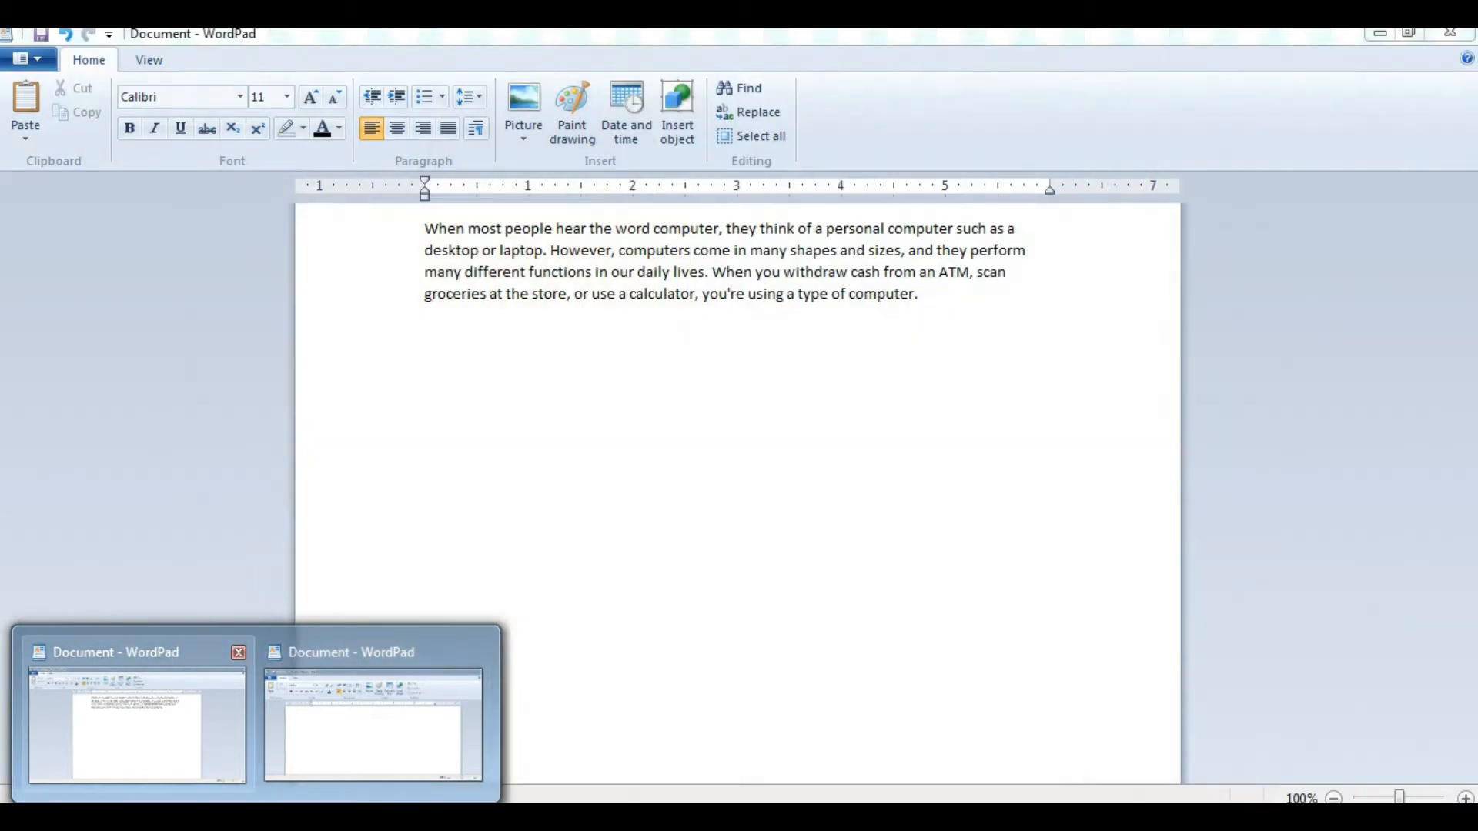
pyautogui.click(137, 724)
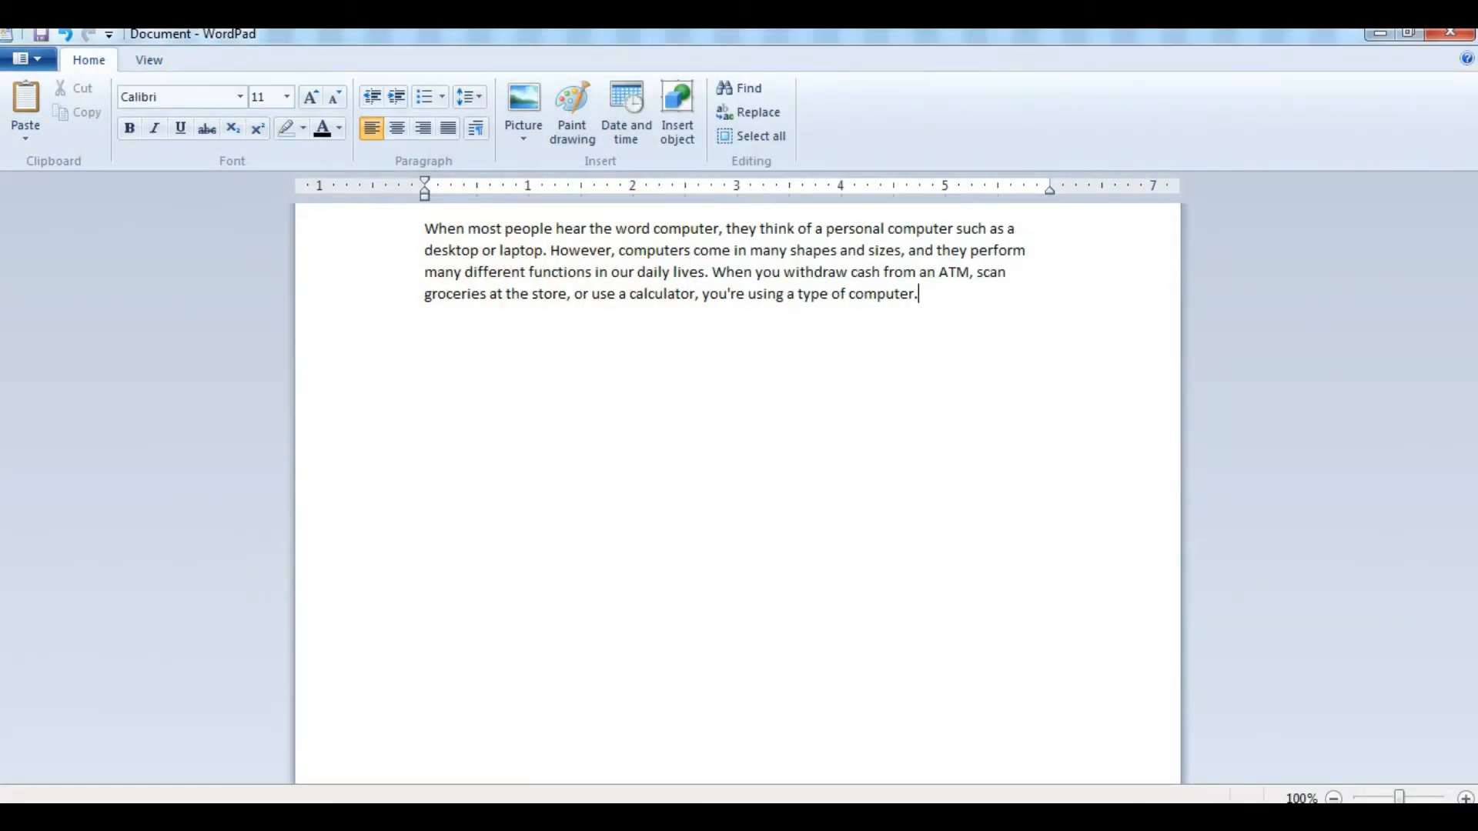
pyautogui.hotkey('ctrl', 'a')
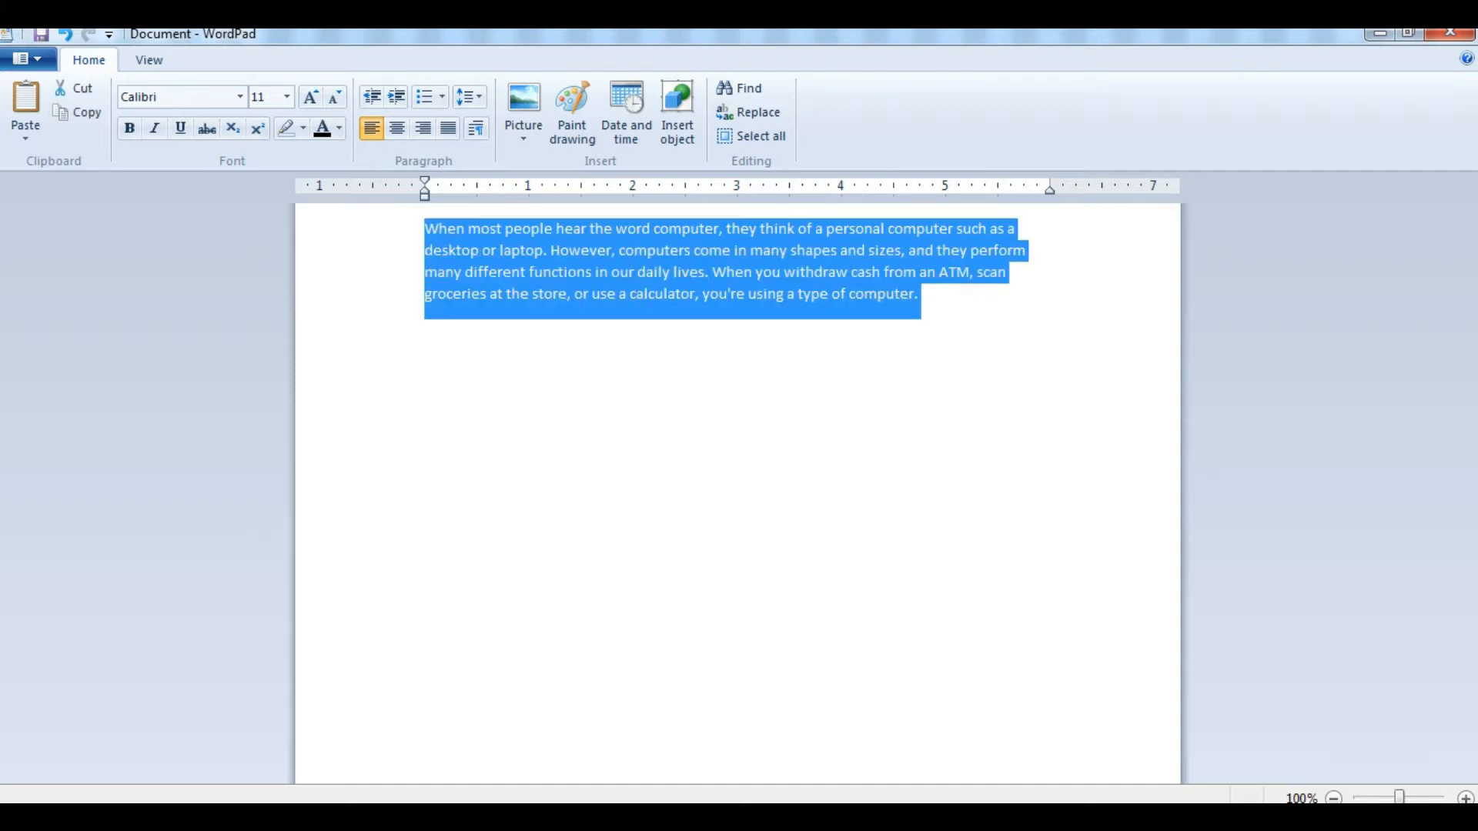
pyautogui.hotkey('ctrl', 'shift', '.')
pyautogui.hotkey('ctrl', 'shift', '.')
pyautogui.hotkey('ctrl', 'shift', '.')
pyautogui.hotkey('ctrl', 'shift', '.')
pyautogui.hotkey('ctrl', 'shift', '.')
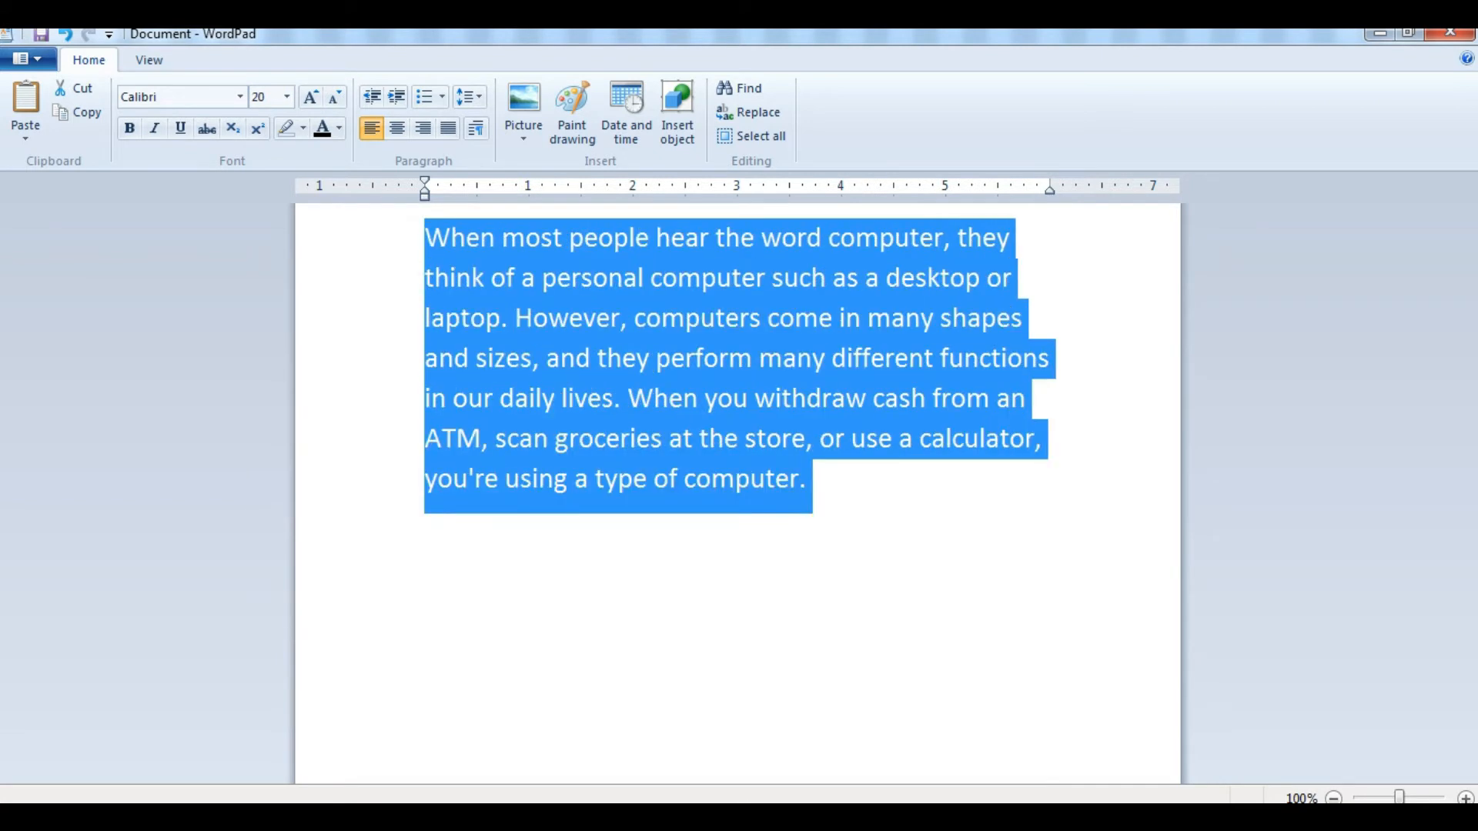
pyautogui.press('Right')
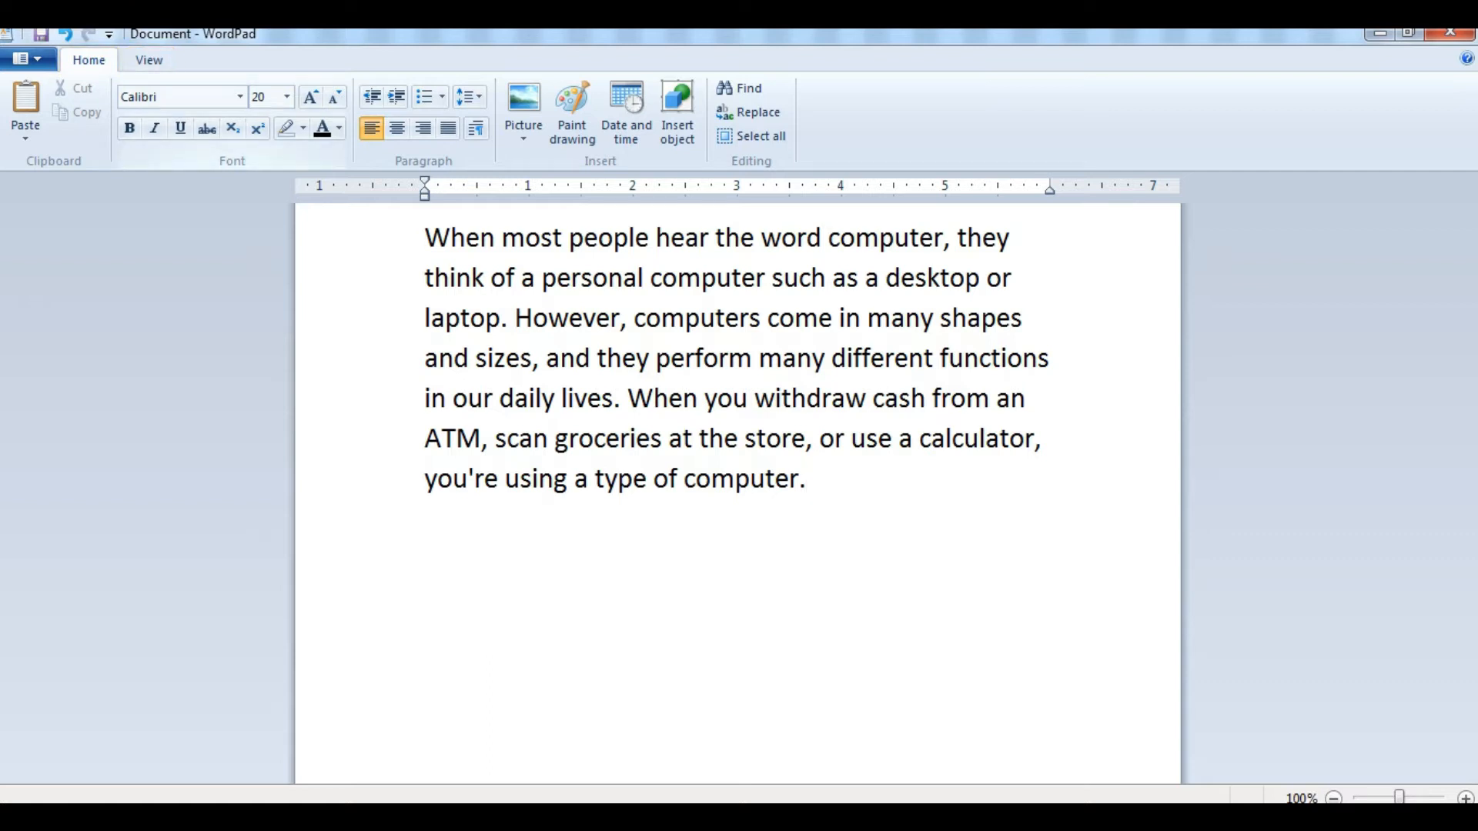
# Step: Select the whole computer paragraph line by line, starting from the beginning of the document
pyautogui.hotkey('ctrl', 'Home')
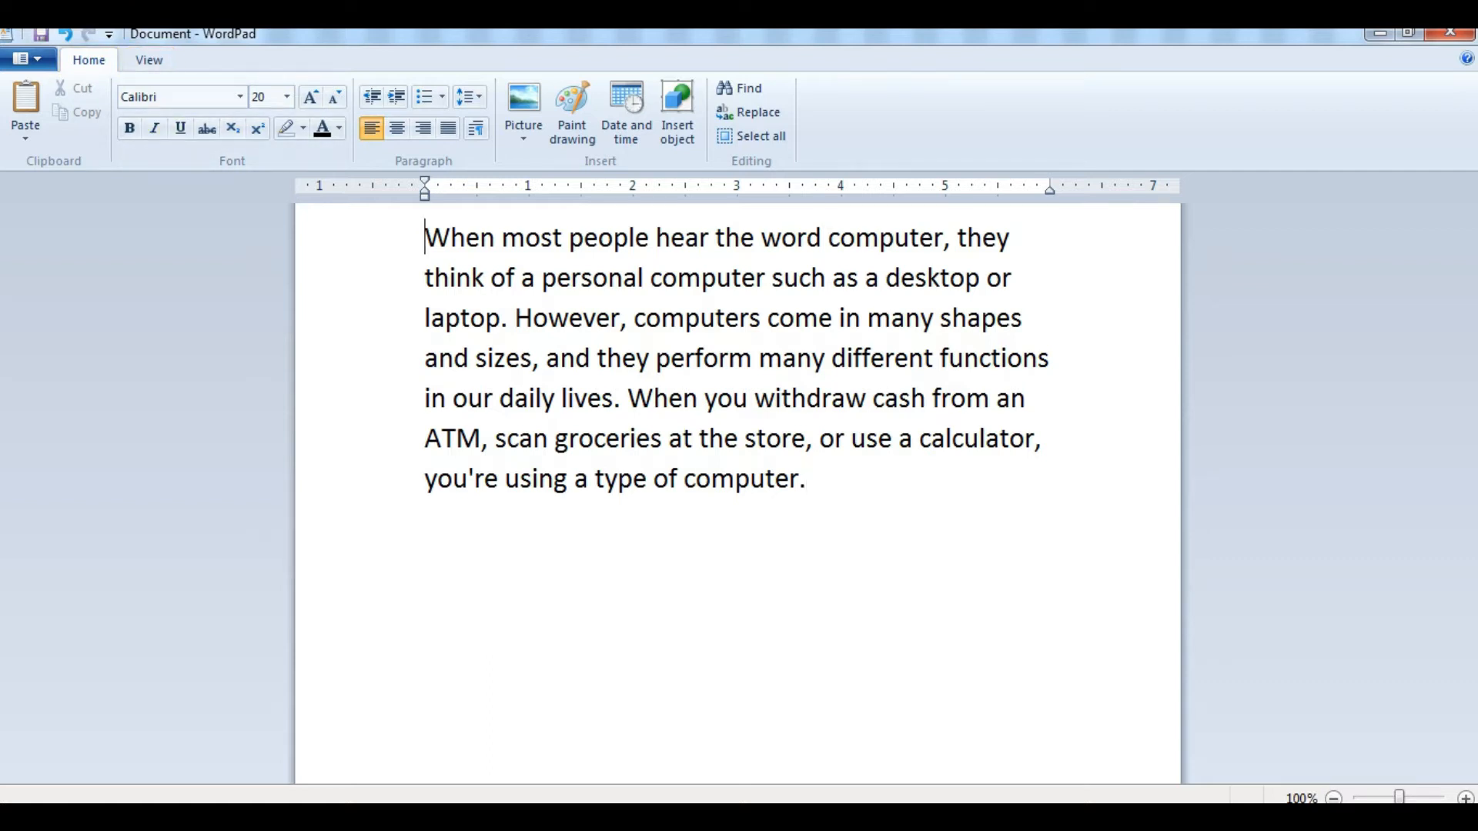
pyautogui.hotkey('shift', 'Down')
pyautogui.hotkey('shift', 'Down')
pyautogui.hotkey('shift', 'Down')
pyautogui.hotkey('shift', 'Down')
pyautogui.hotkey('shift', 'Down')
pyautogui.hotkey('shift', 'Down')
pyautogui.hotkey('shift', 'Down')
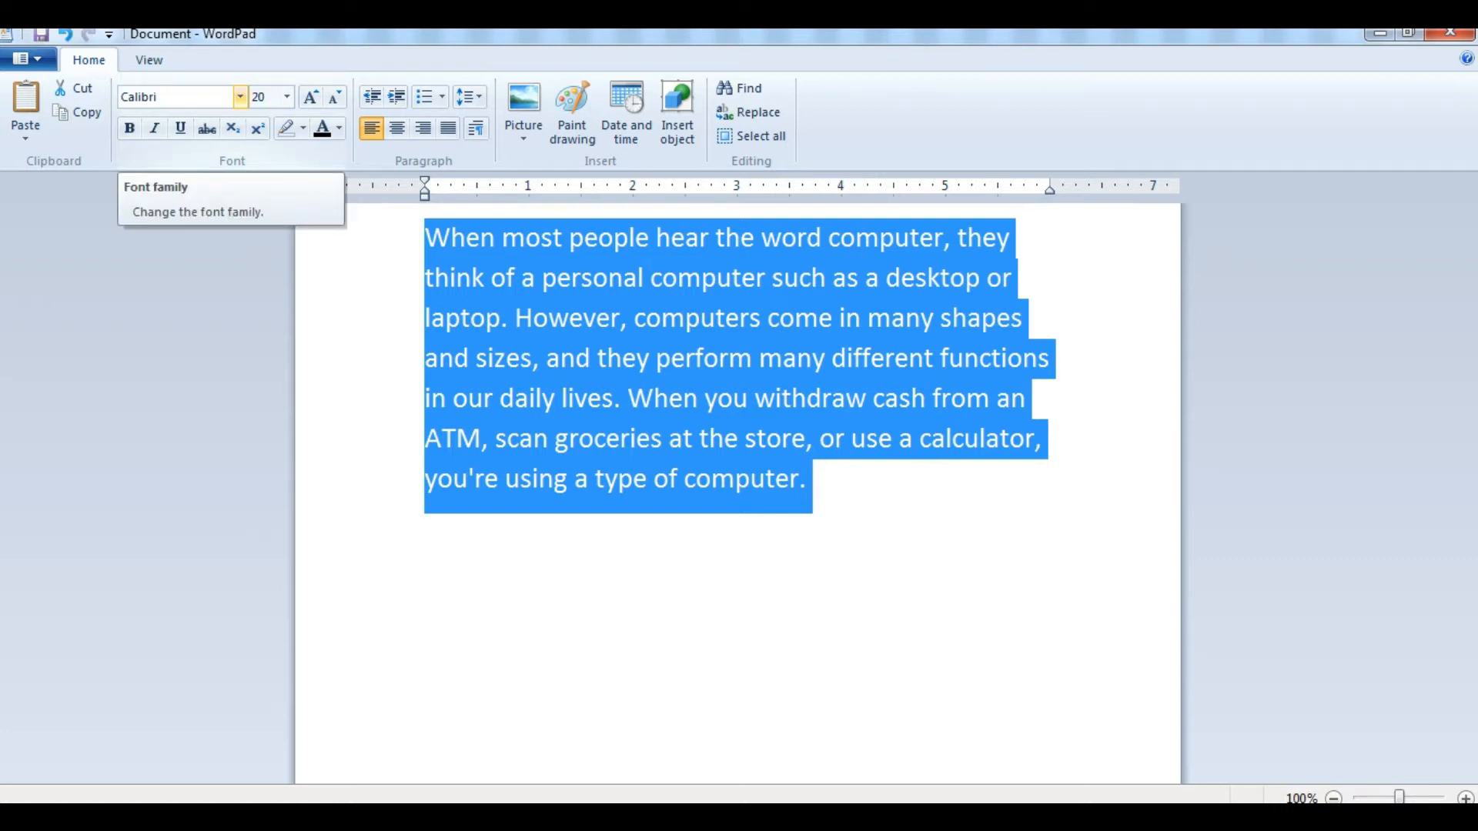
# Step: Browse the font families and preview several, such as Castellar, on the selected paragraph
pyautogui.click(240, 97)
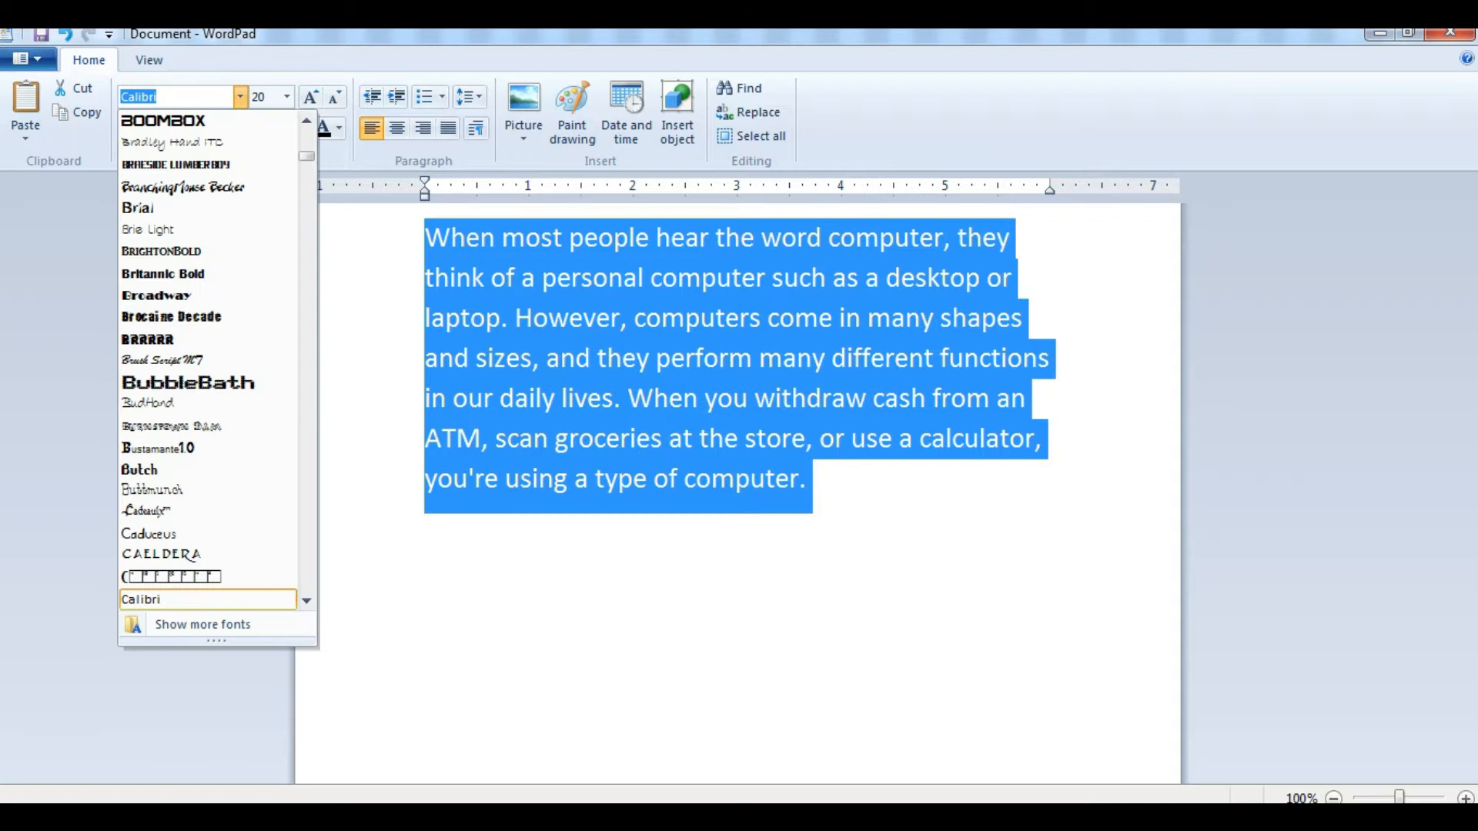
pyautogui.scroll(-4, 193, 384)
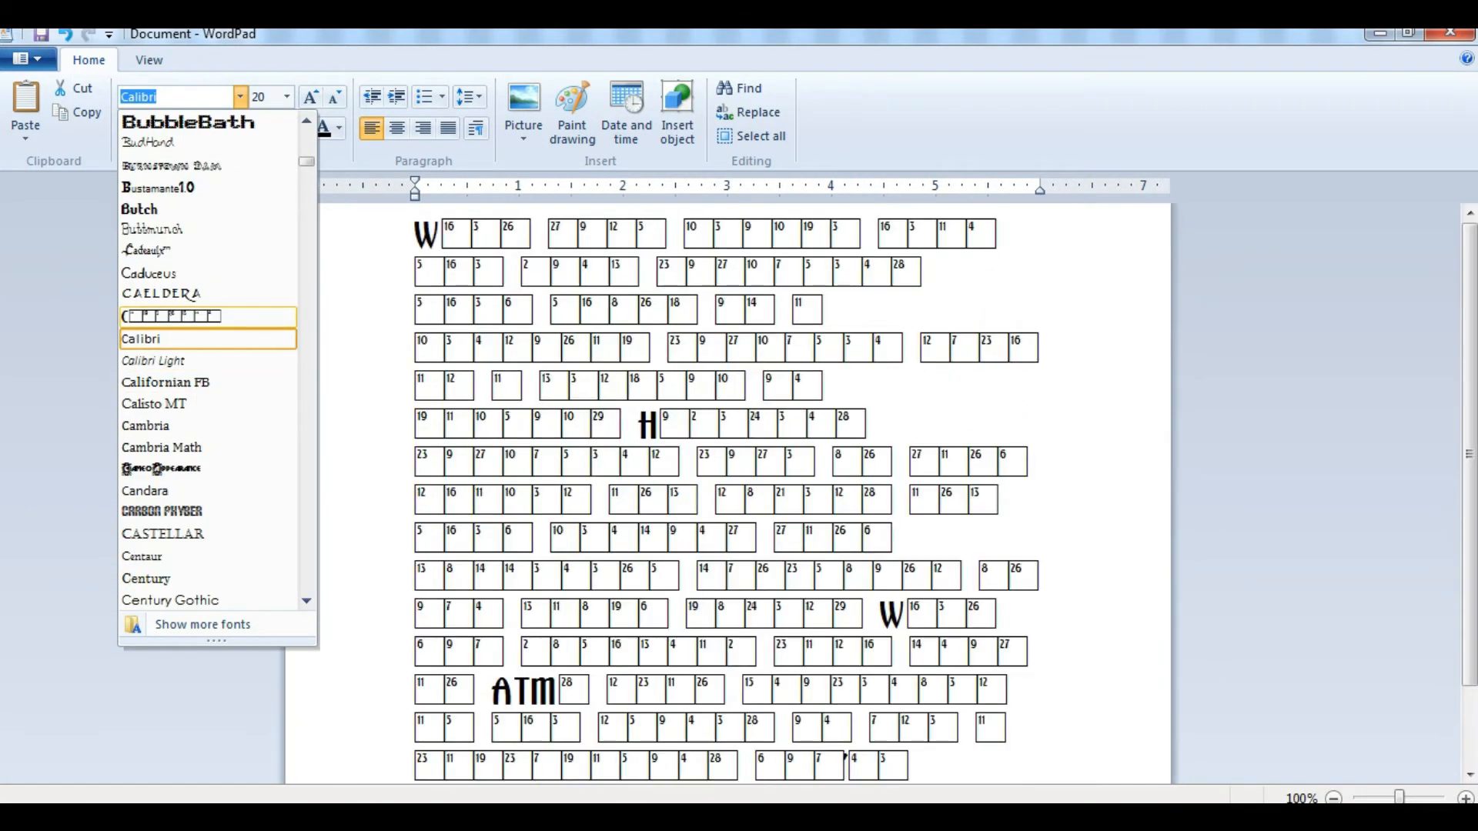
pyautogui.scroll(-1, 169, 404)
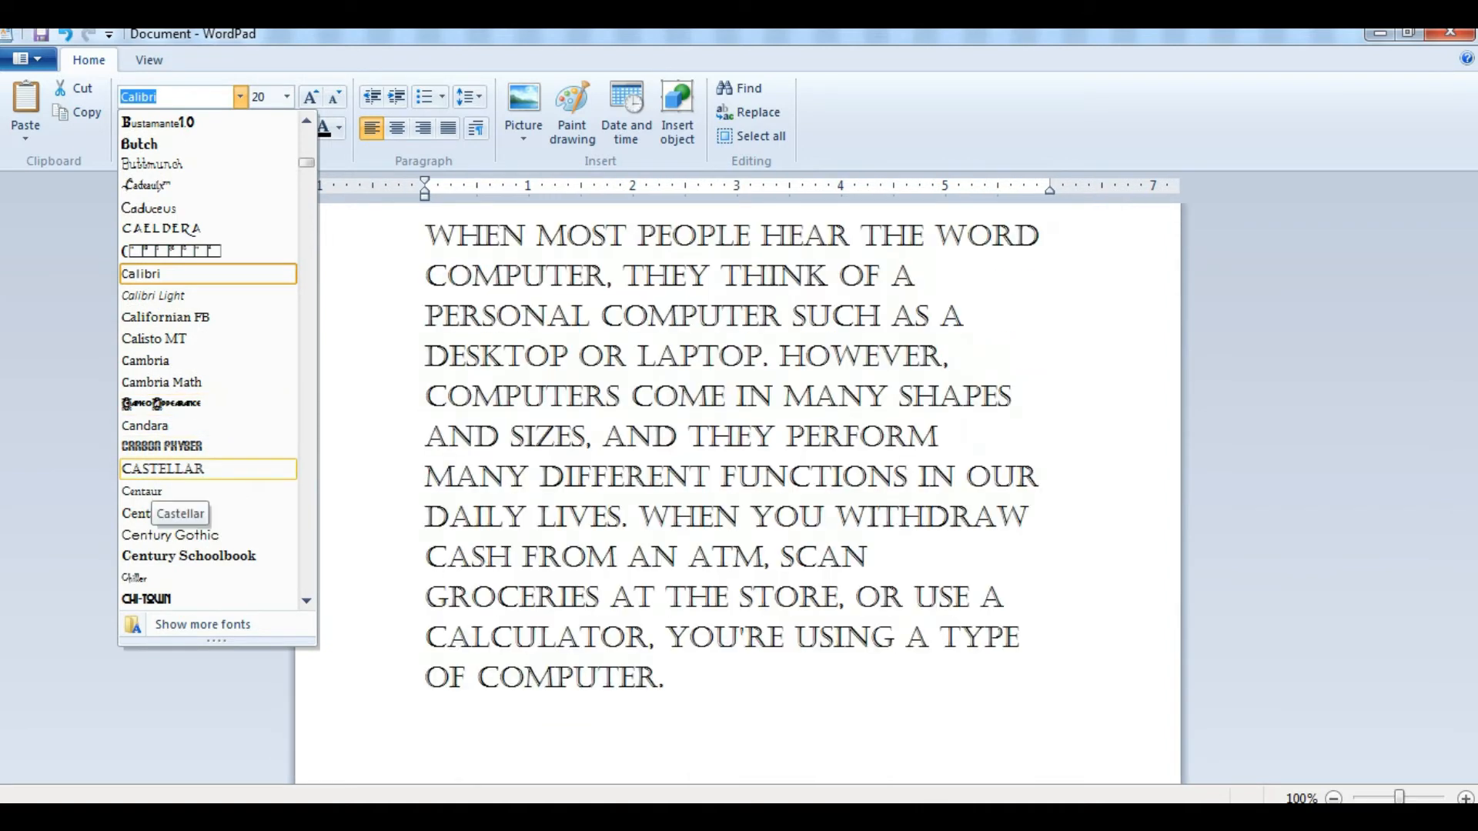
pyautogui.scroll(-2, 162, 492)
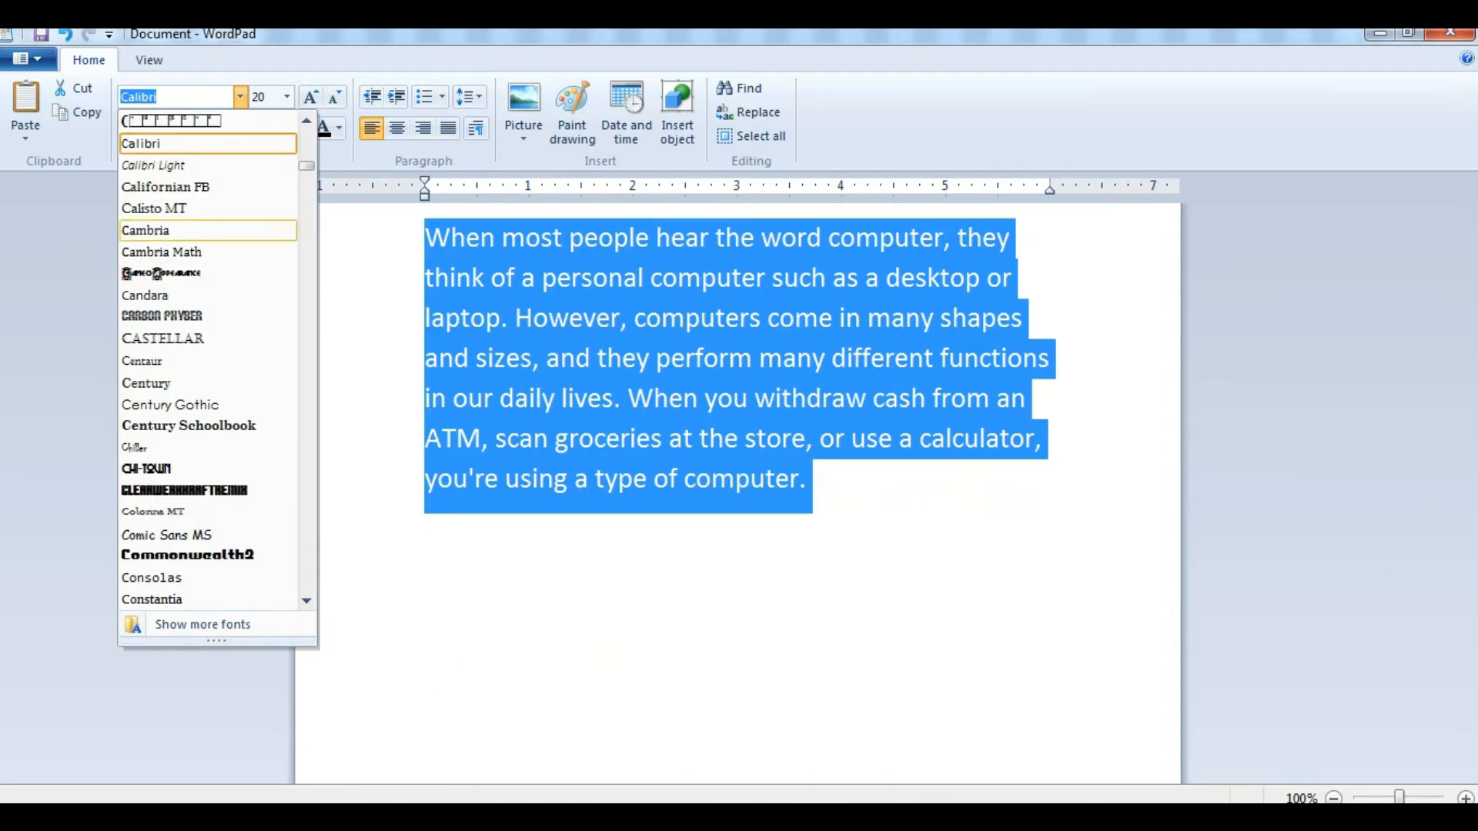
# Step: Set the selected paragraph's font size to 36 and clear the selection
pyautogui.click(286, 96)
pyautogui.click(287, 96)
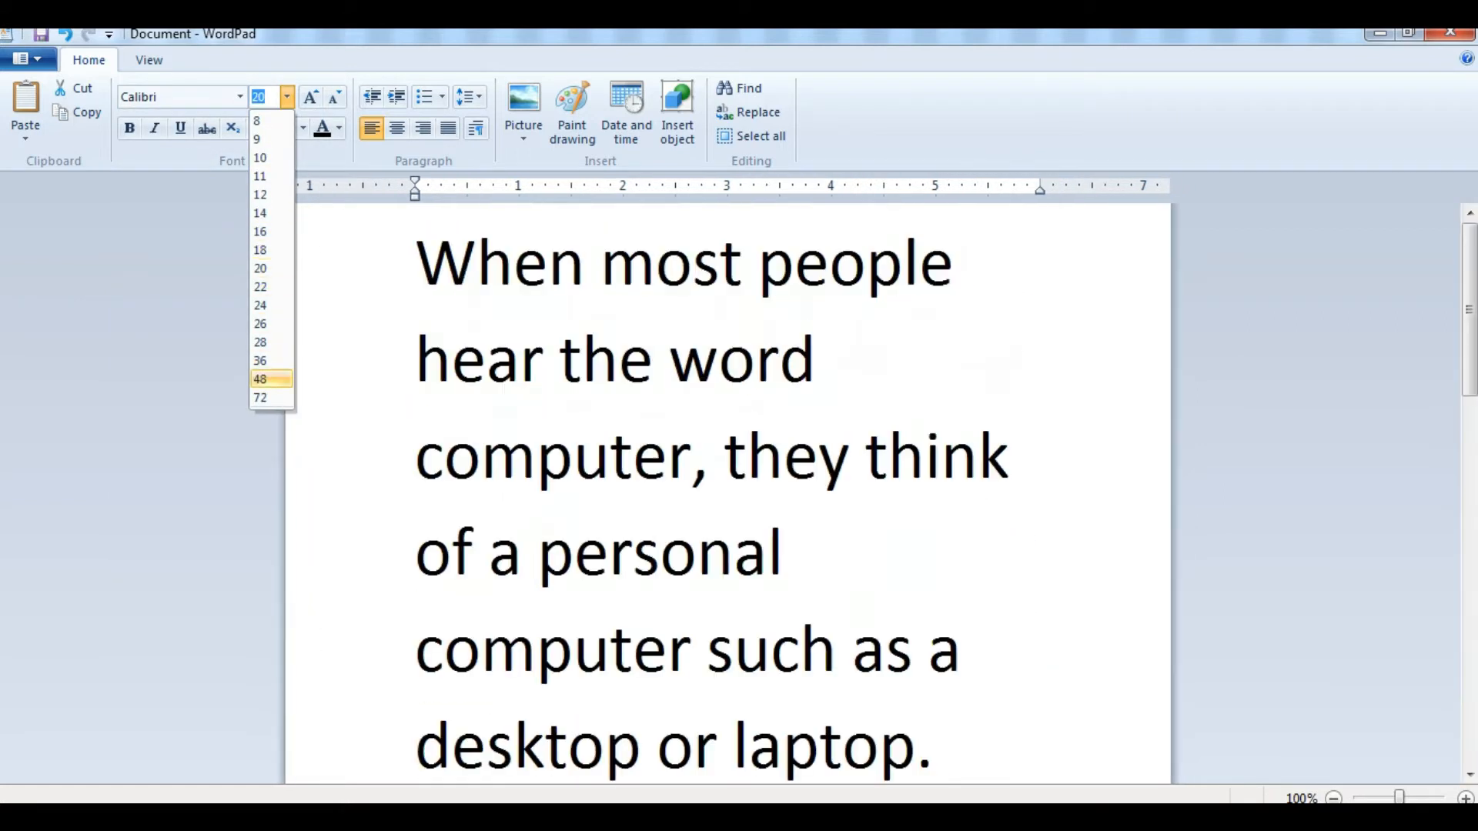
pyautogui.click(260, 360)
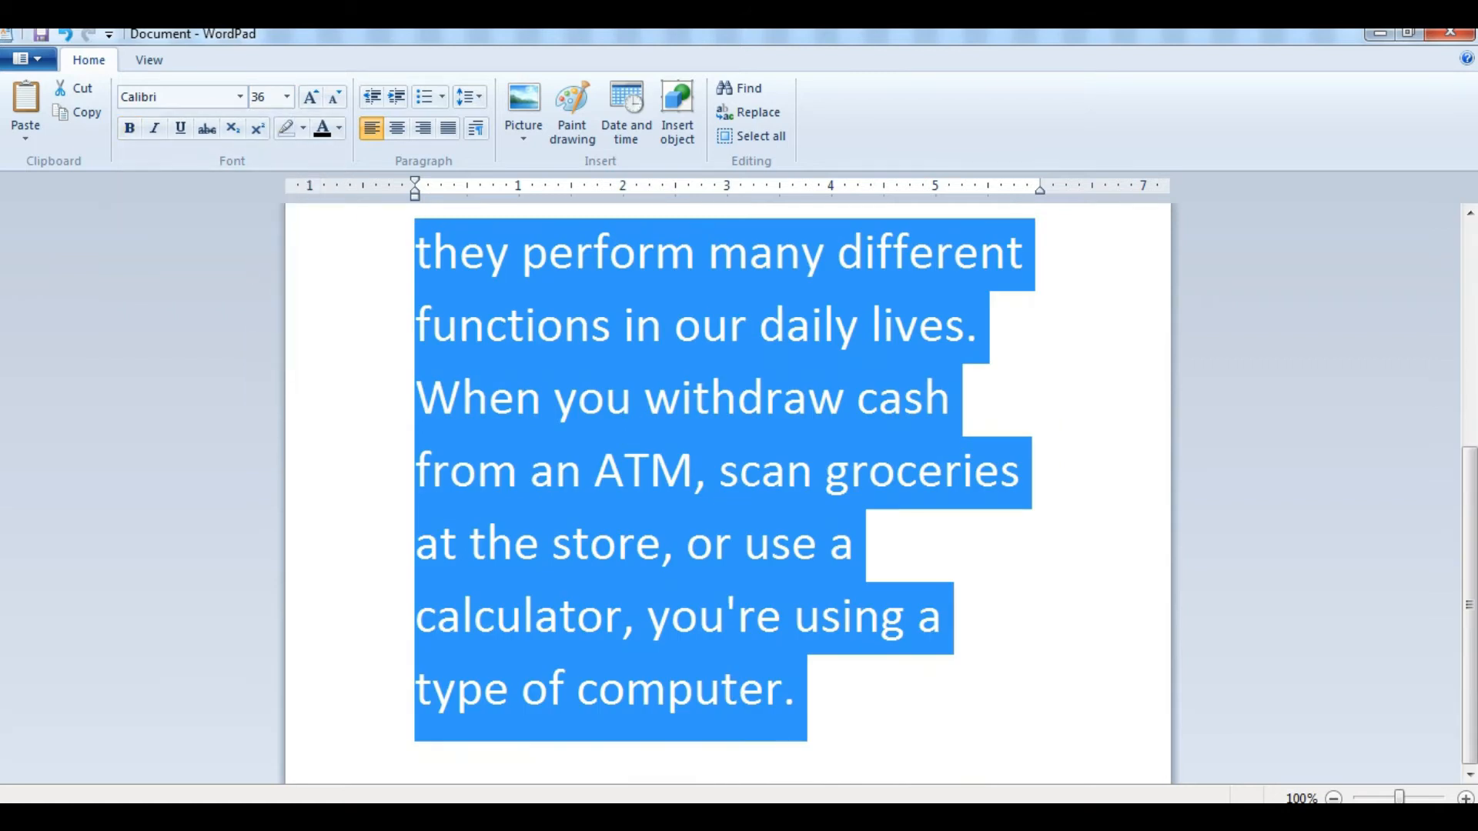
pyautogui.click(385, 254)
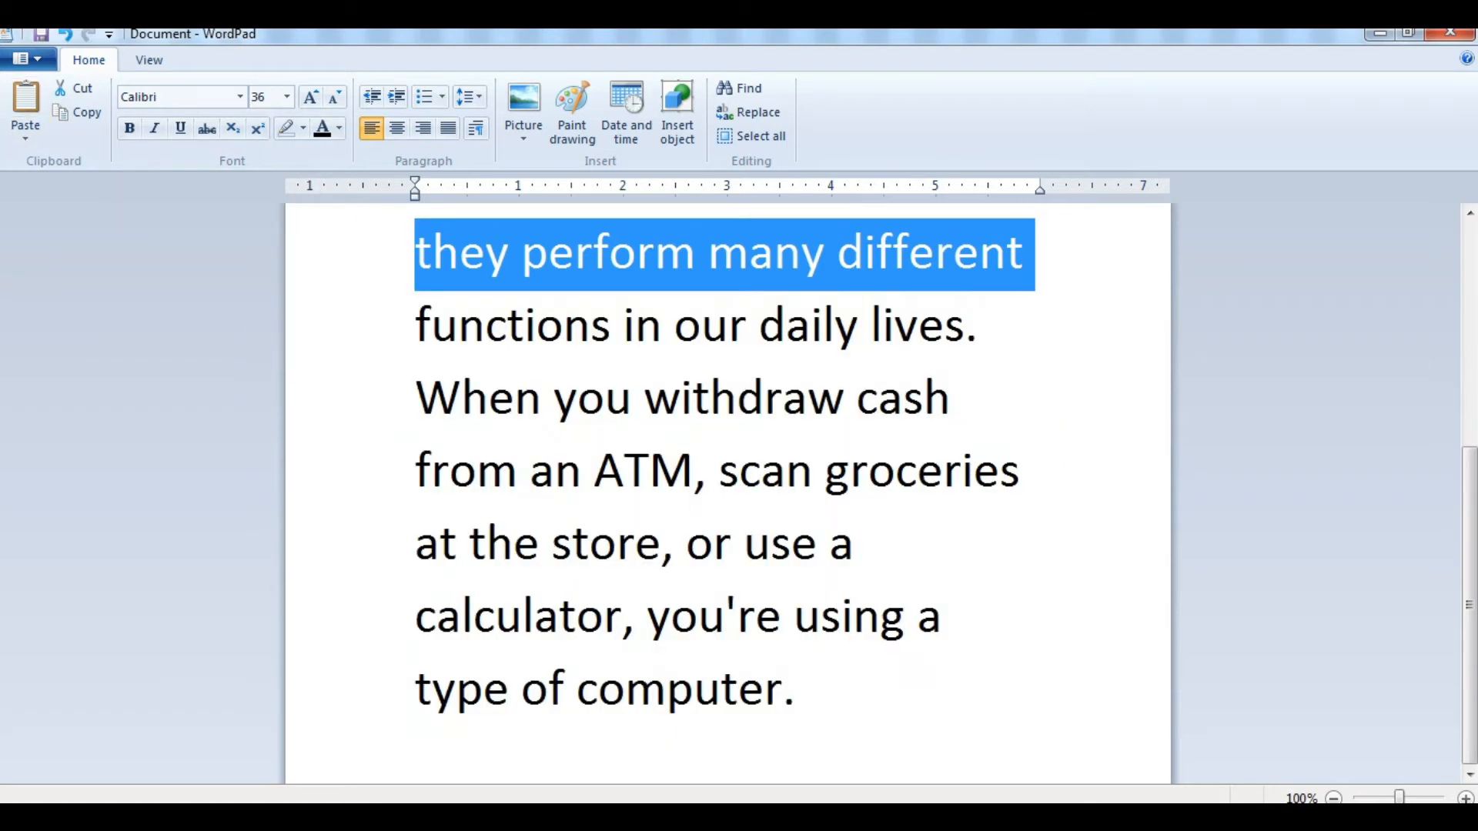
pyautogui.click(432, 254)
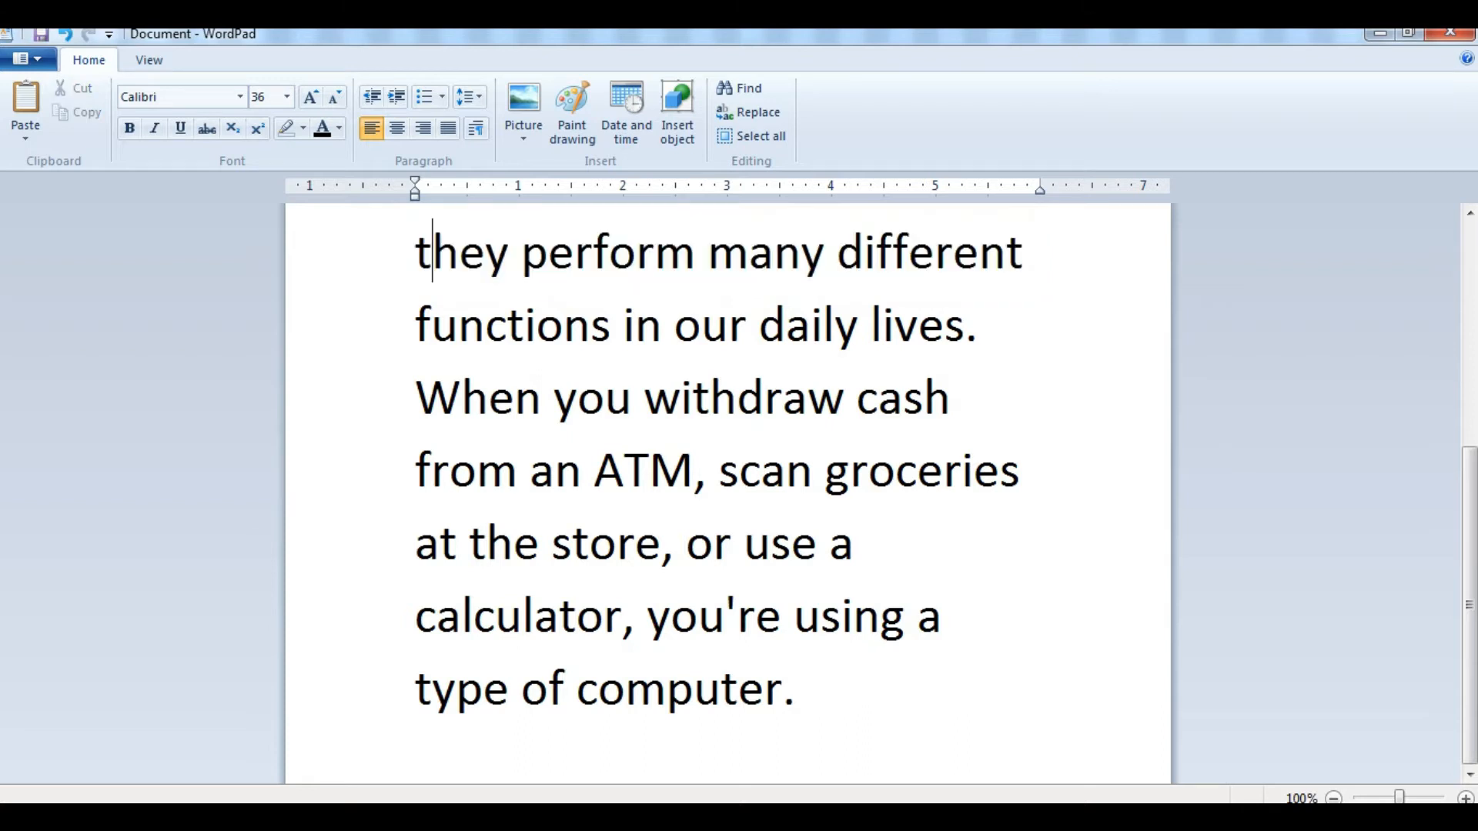
# Step: Change the font of the opening letter "W" of the paragraph to BubbleBath
pyautogui.scroll(5, 433, 254)
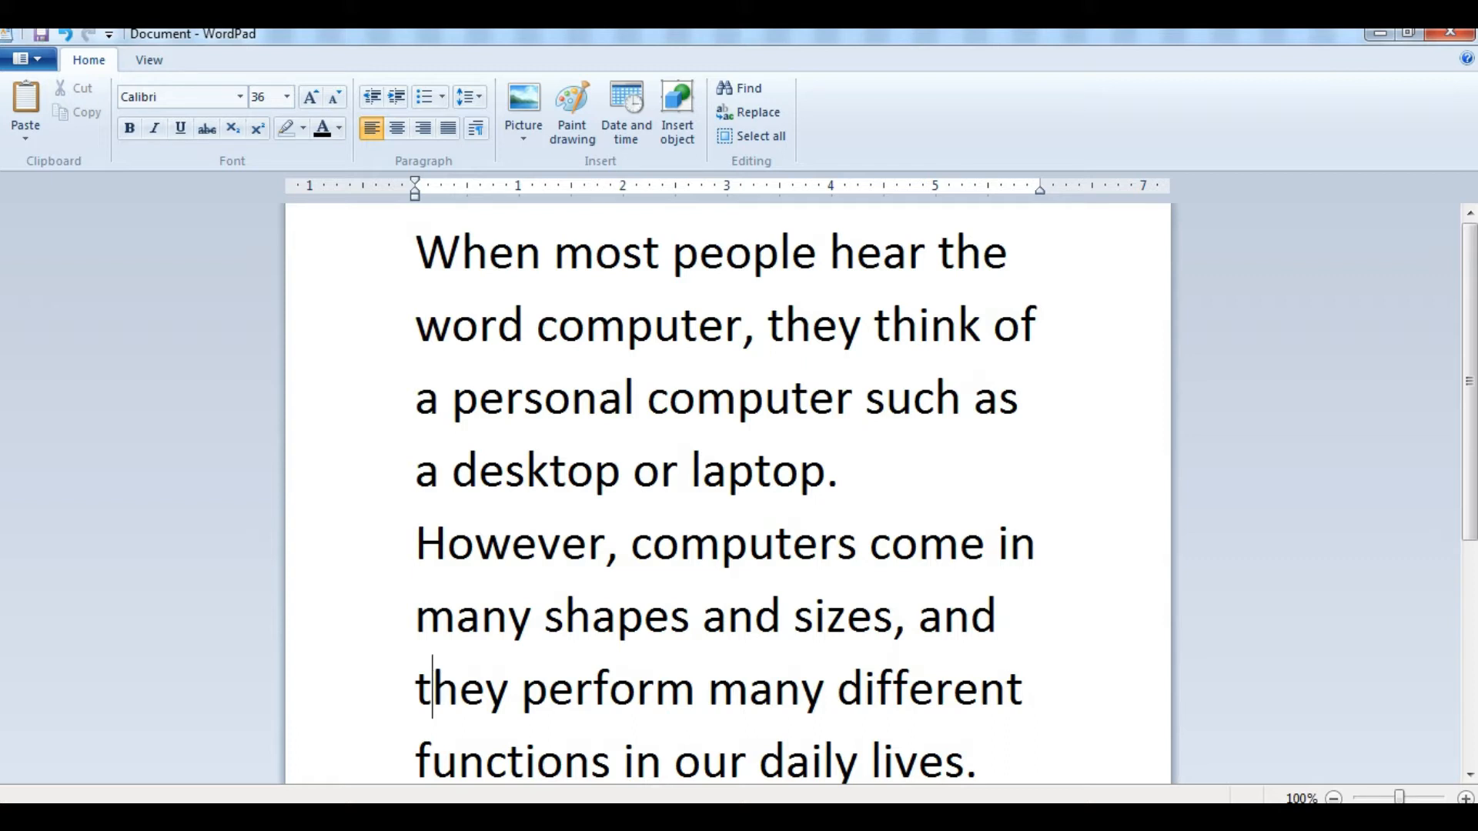
pyautogui.moveTo(462, 254); pyautogui.dragTo(420, 254)
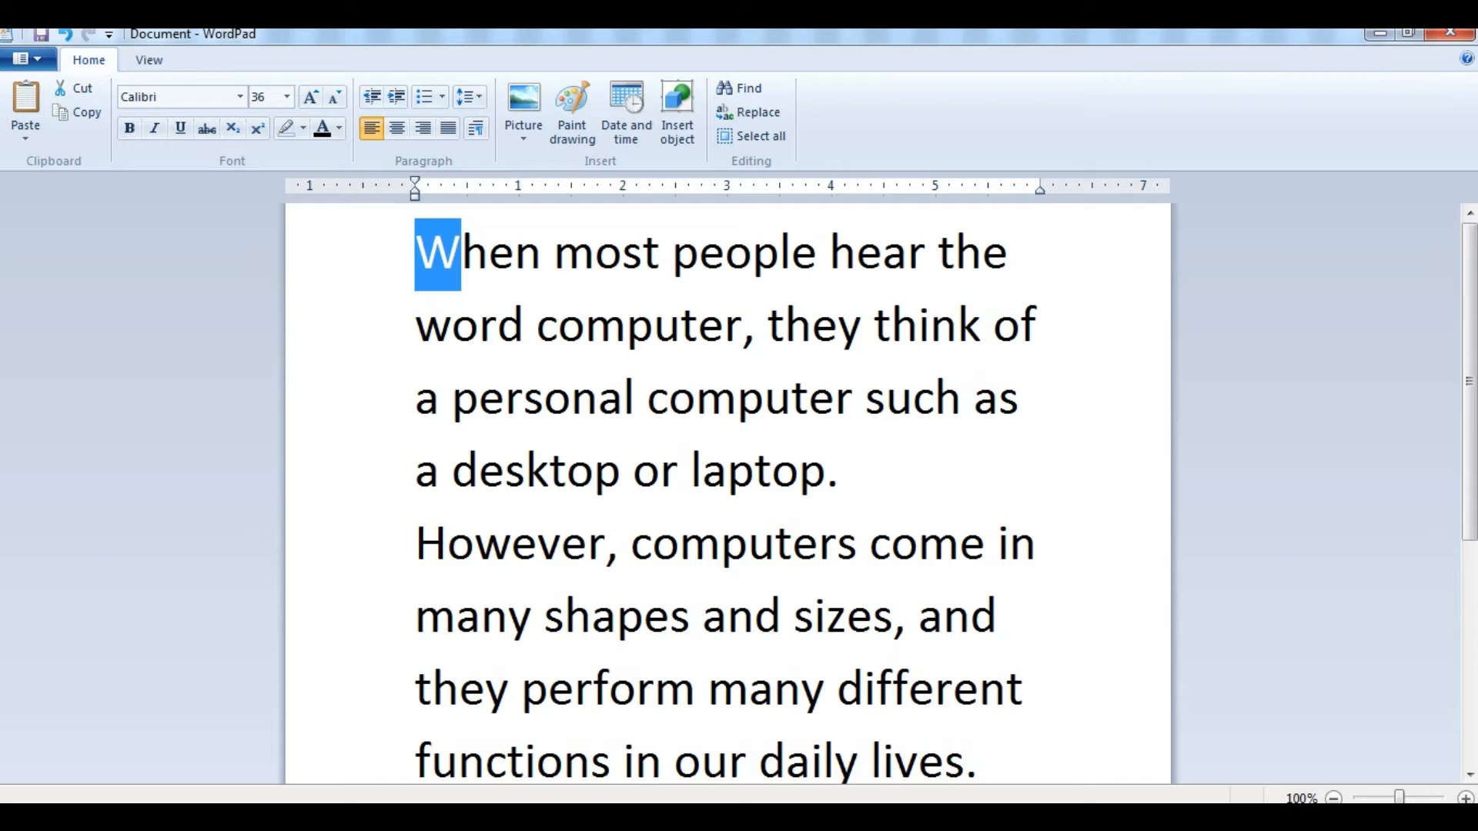
pyautogui.click(241, 97)
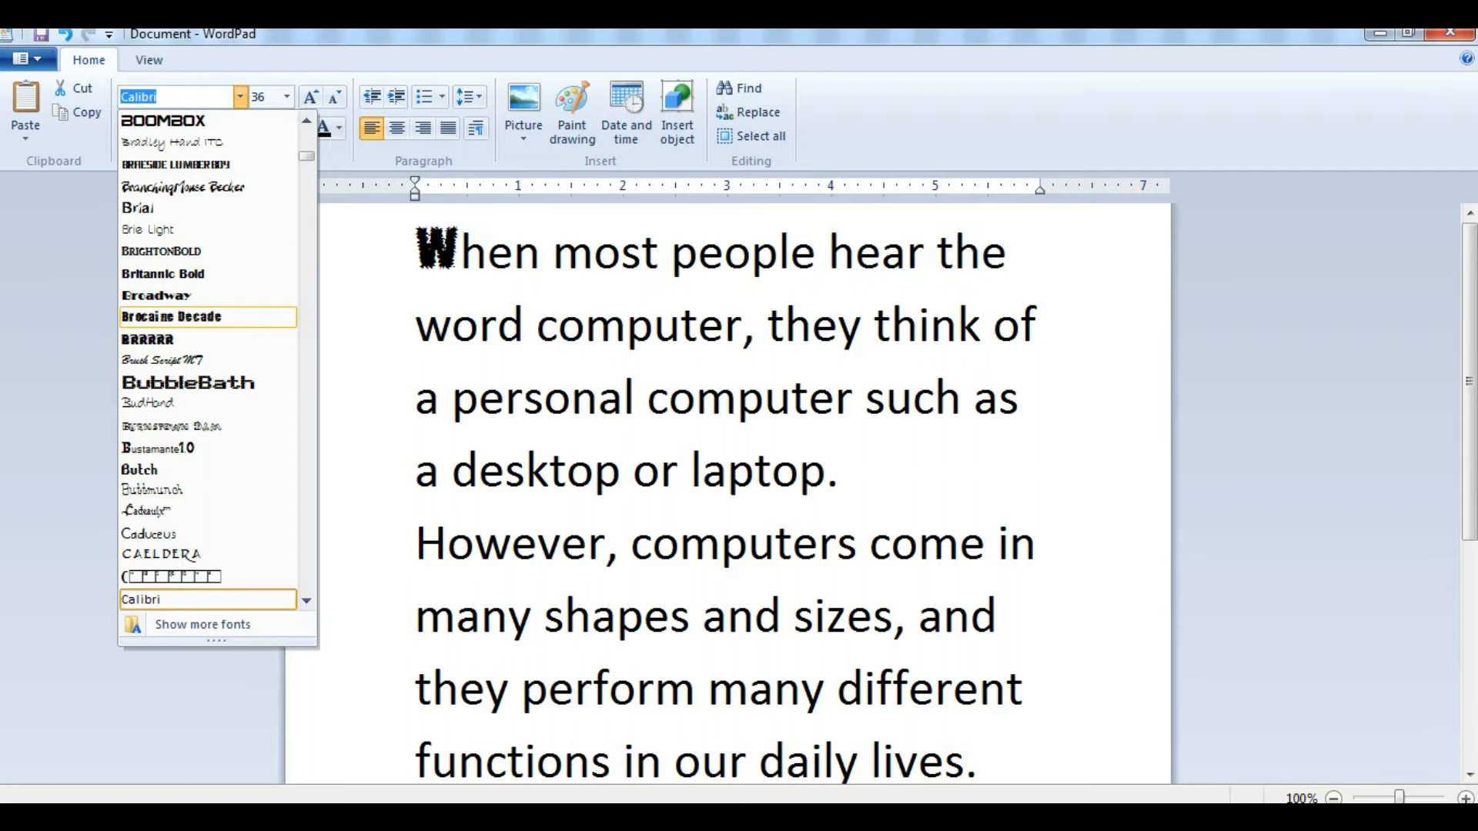
pyautogui.click(199, 383)
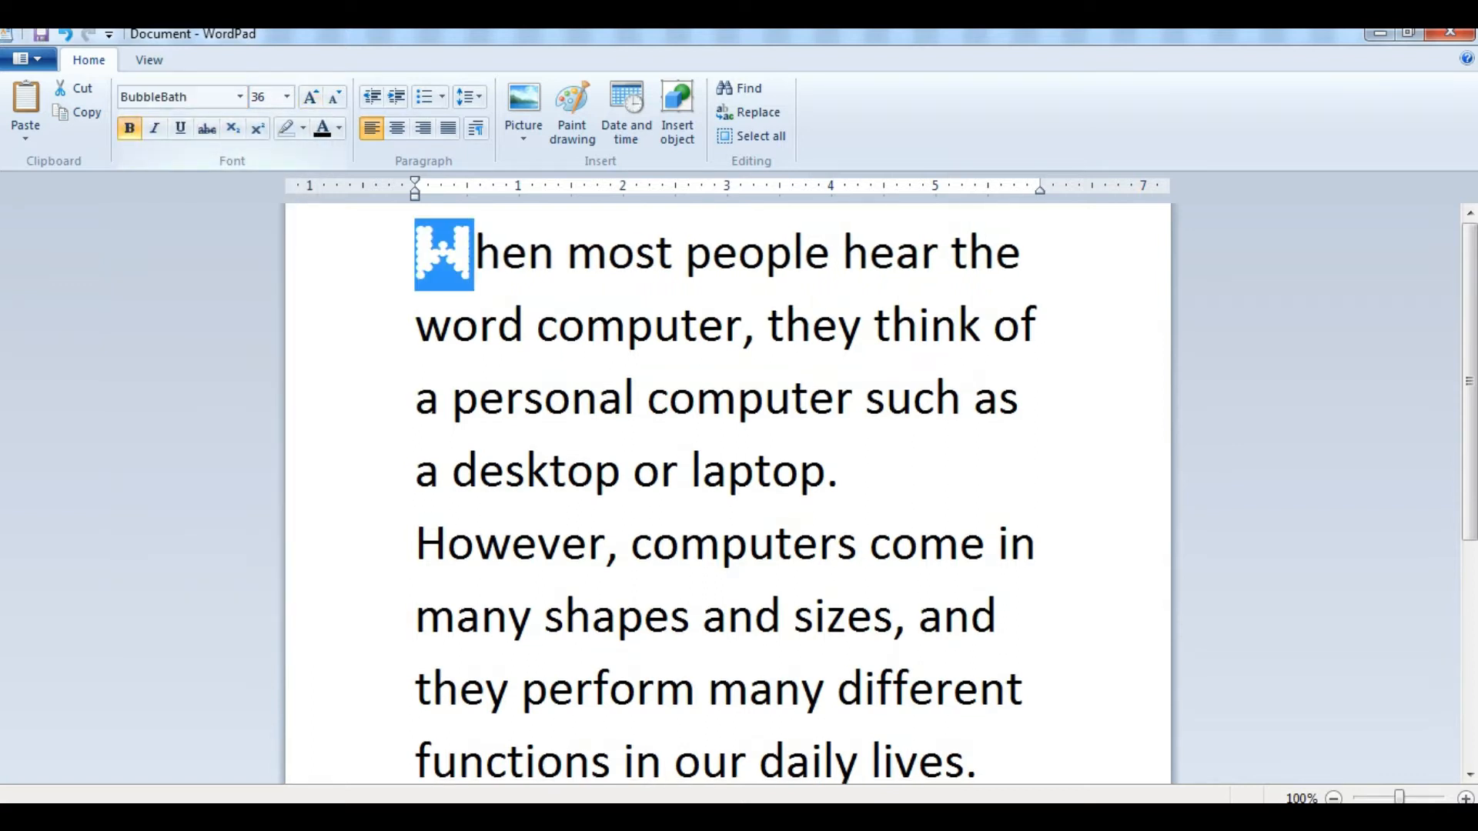
# Step: Grow the opening letter "W" to font size 80 and deselect it
pyautogui.click(311, 96)
pyautogui.click(311, 97)
pyautogui.click(311, 97)
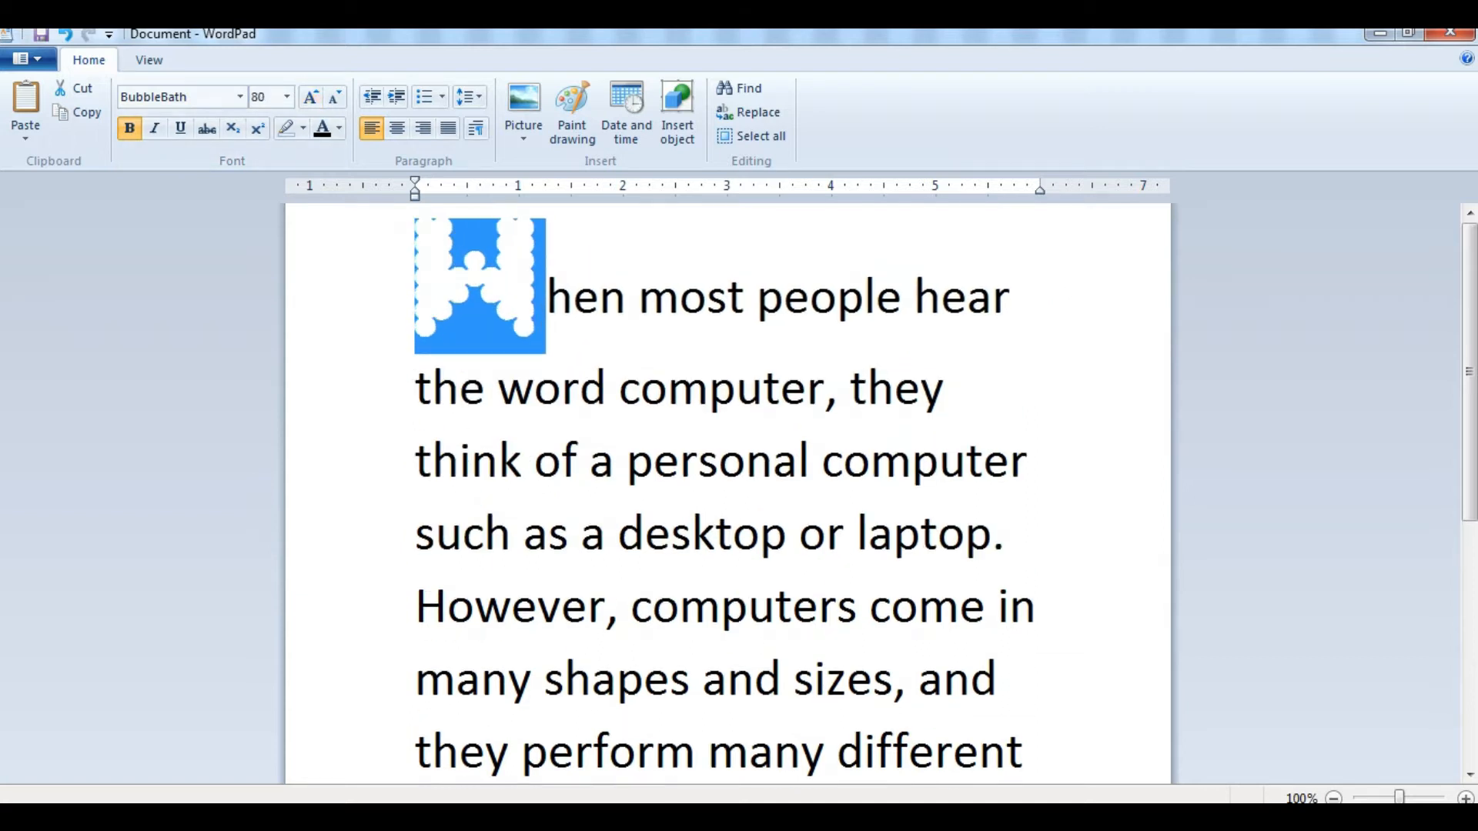
pyautogui.click(837, 295)
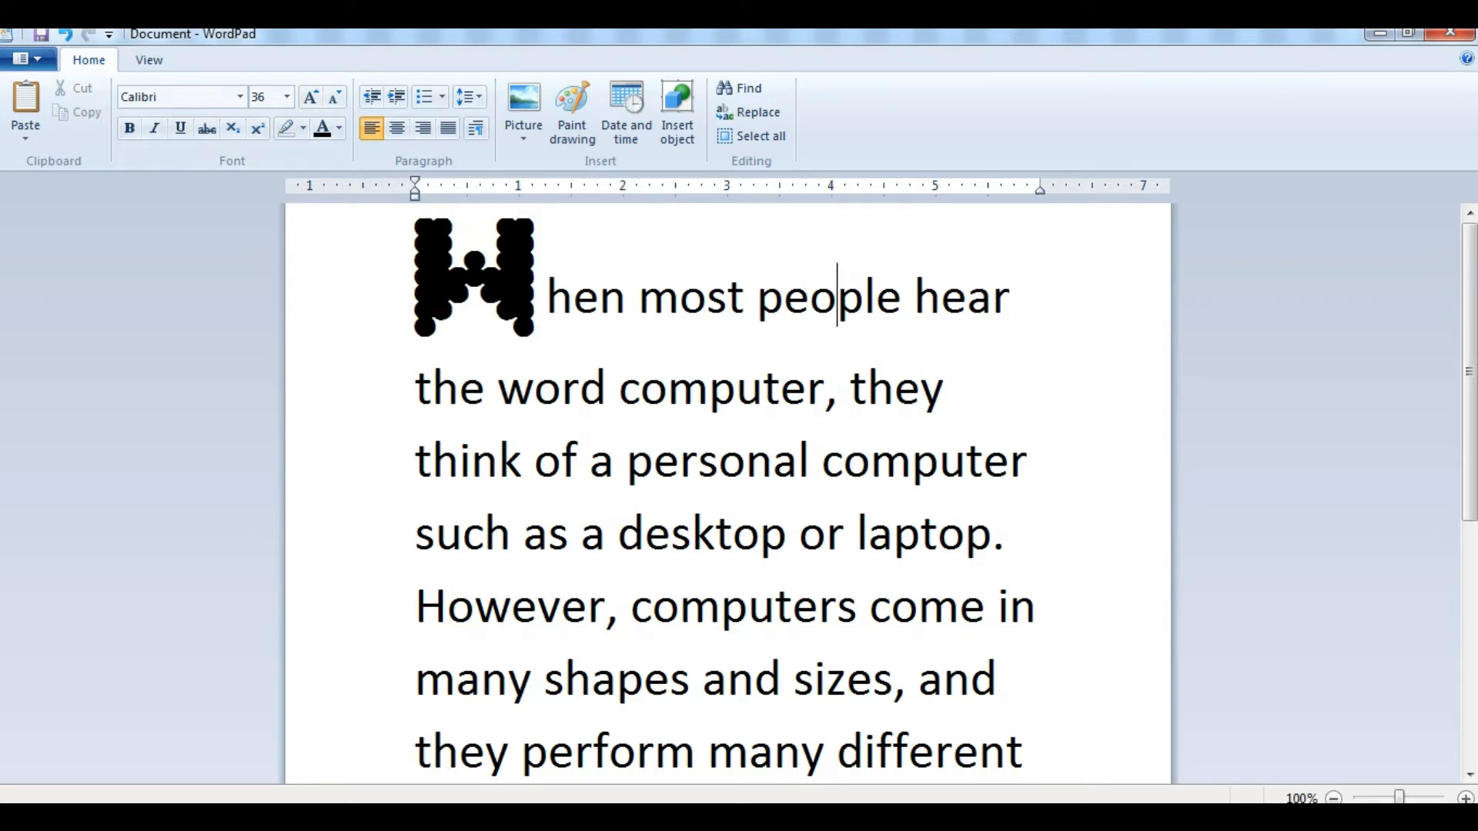
# Step: Set the font size of "such as a desktop or laptop. However, computers come" to 24
pyautogui.scroll(-2, 728, 493)
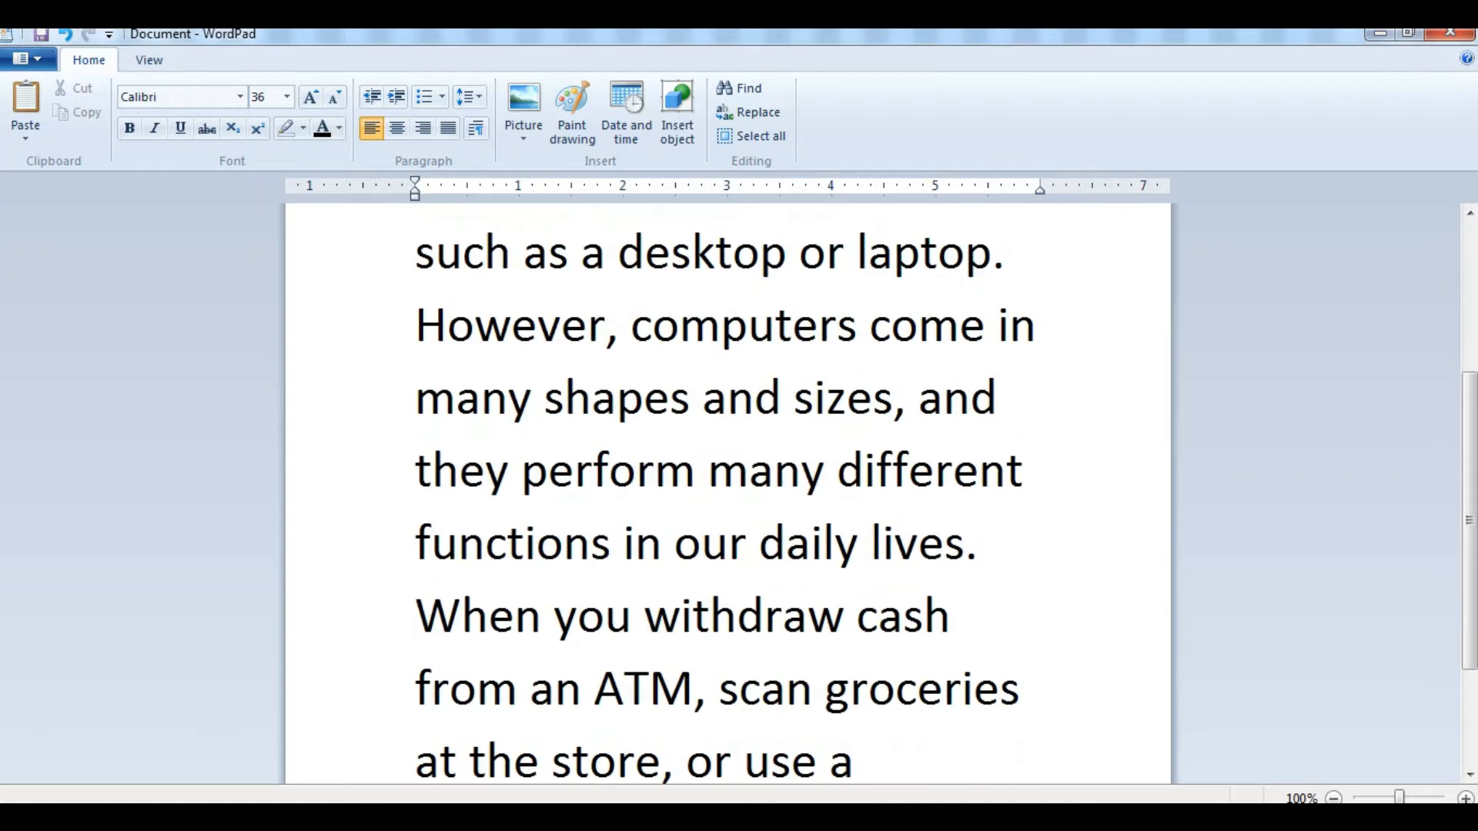
pyautogui.moveTo(416, 255); pyautogui.dragTo(993, 328)
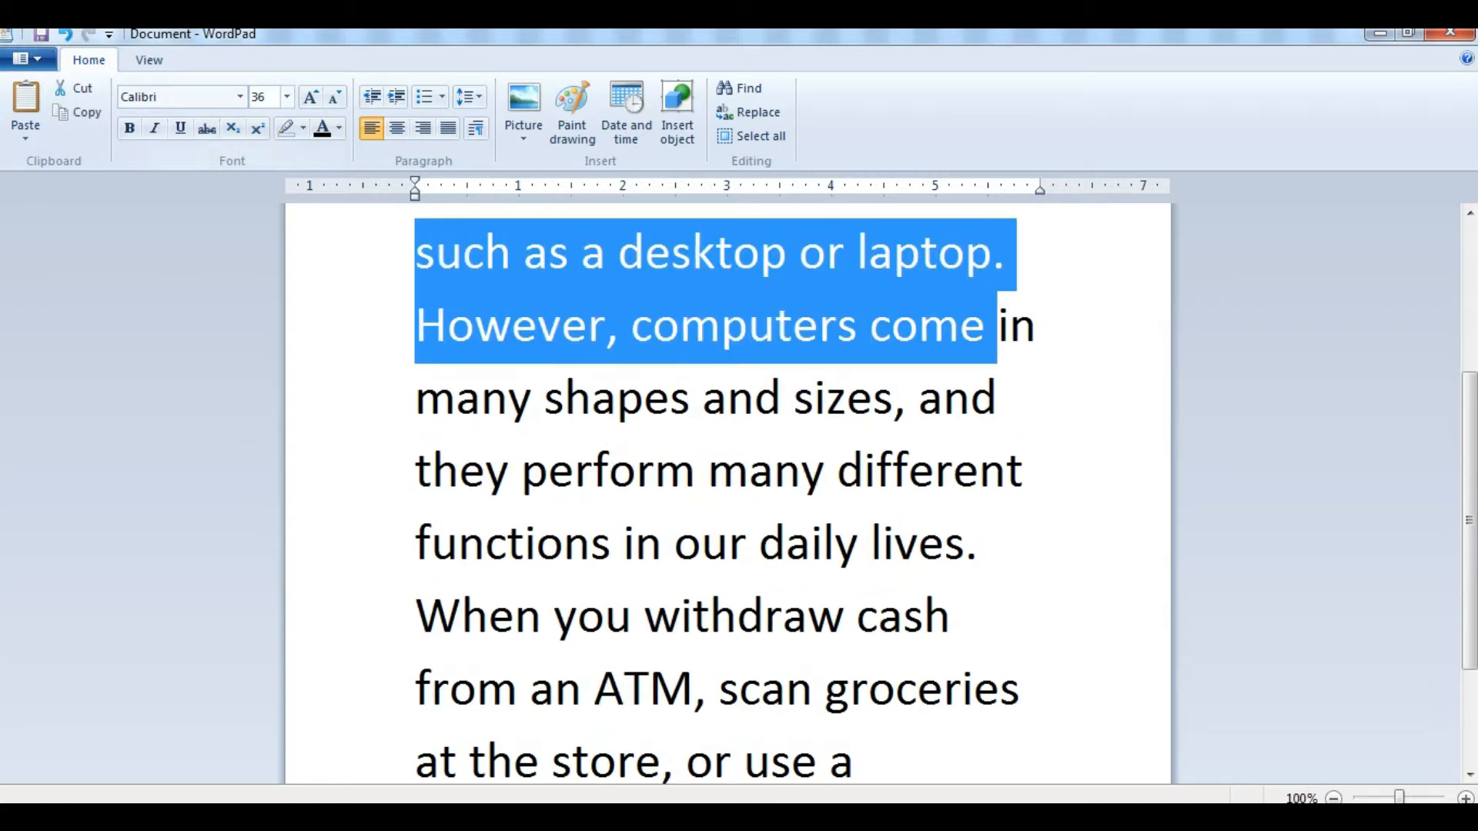
pyautogui.click(286, 97)
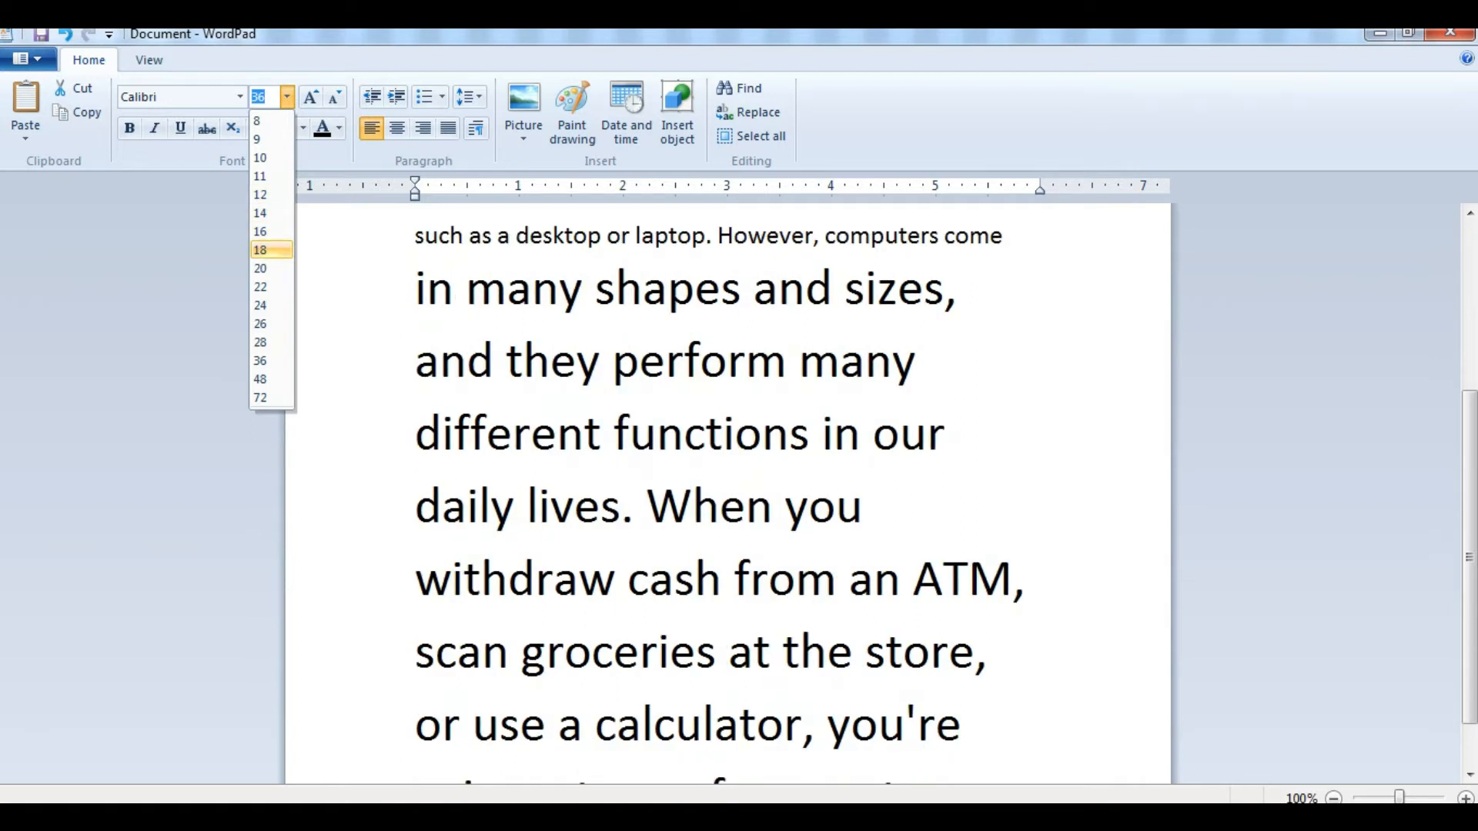
pyautogui.click(260, 305)
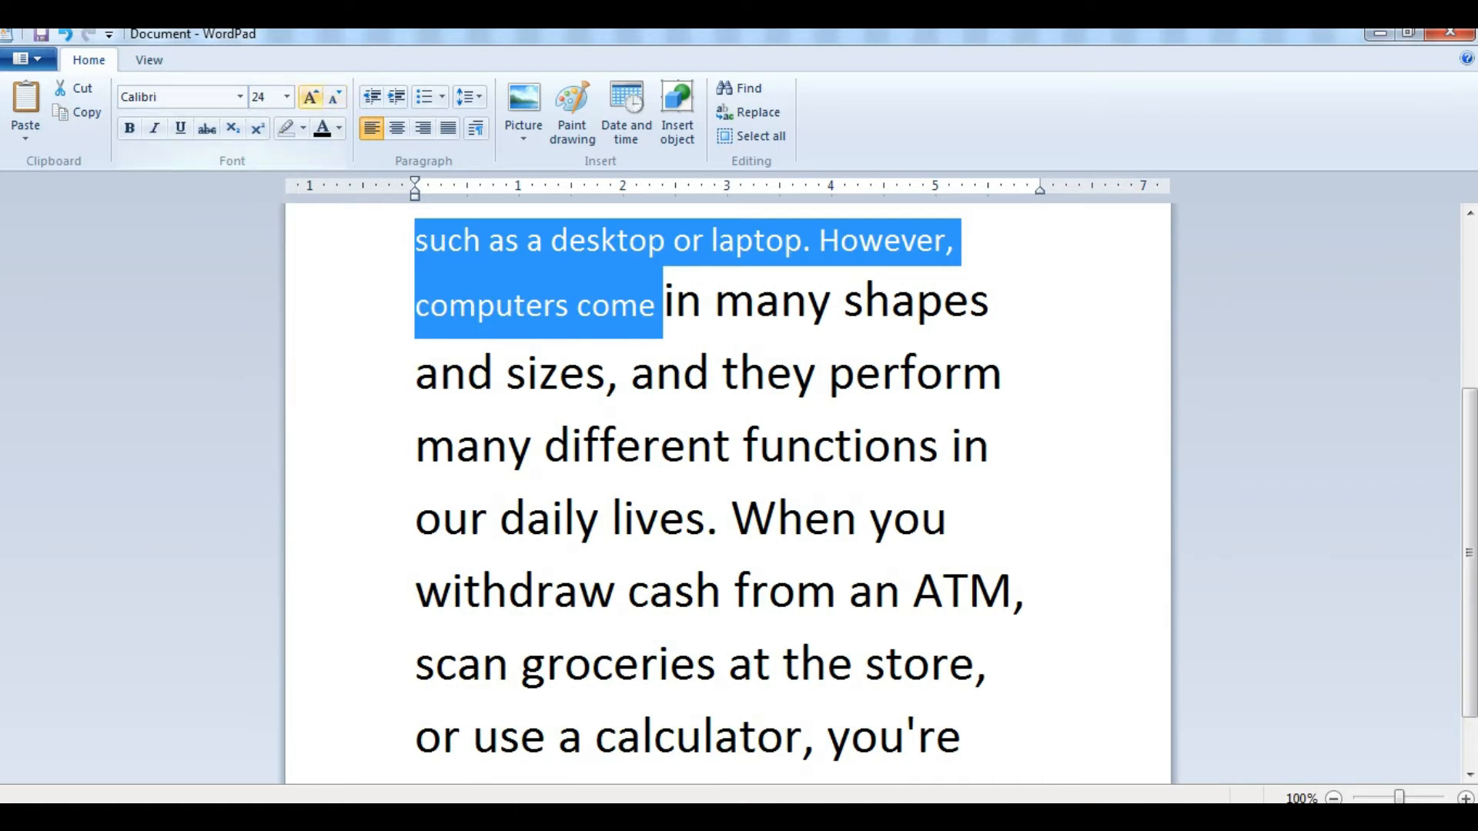
# Step: Grow the selected text incrementally to font size 90
pyautogui.click(311, 97)
pyautogui.click(311, 97)
pyautogui.click(311, 97)
pyautogui.click(311, 97)
pyautogui.click(311, 97)
pyautogui.click(311, 97)
pyautogui.click(311, 97)
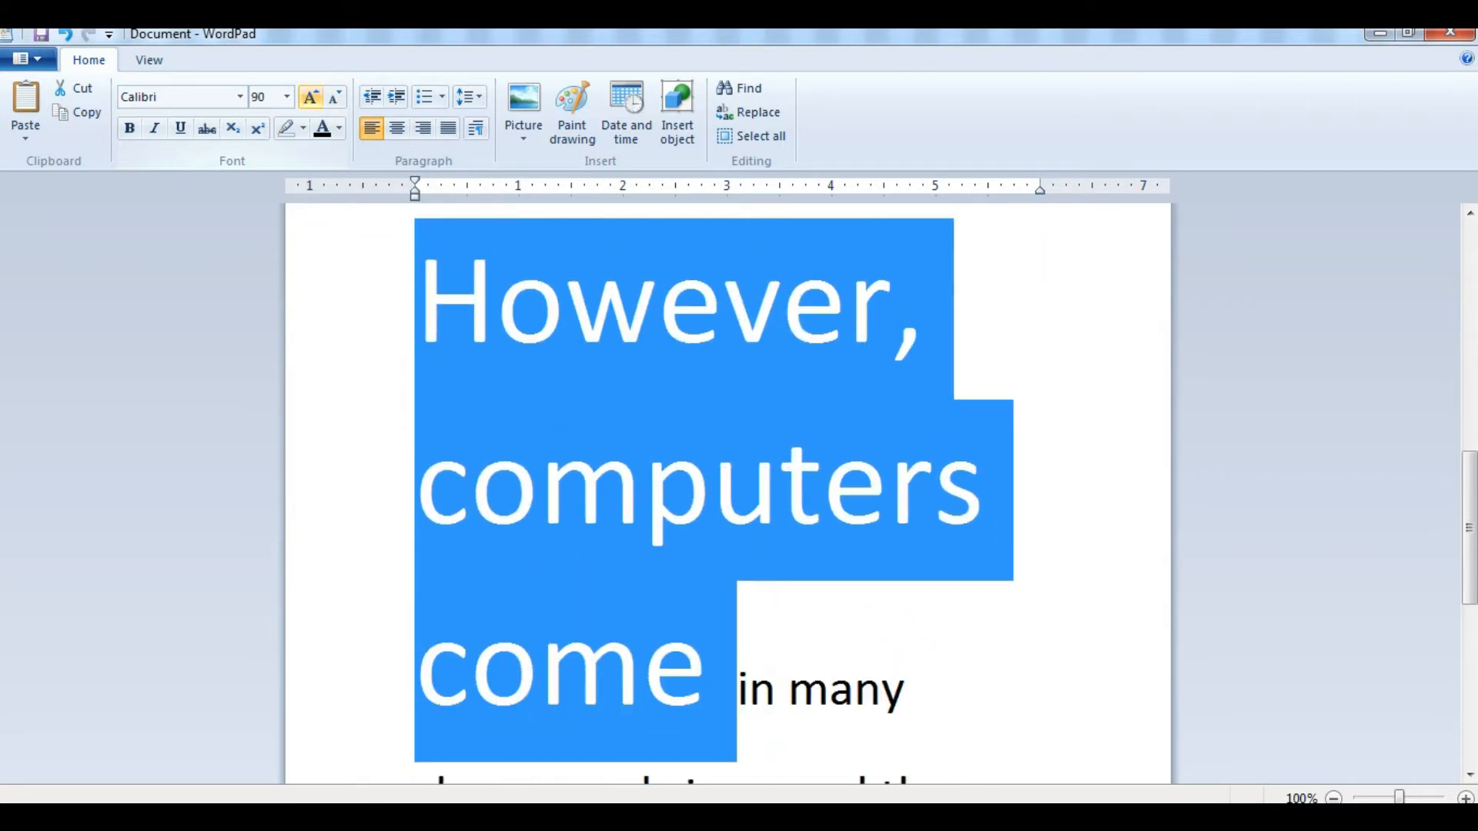
# Step: Shrink the selected text incrementally to font size 28
pyautogui.click(335, 97)
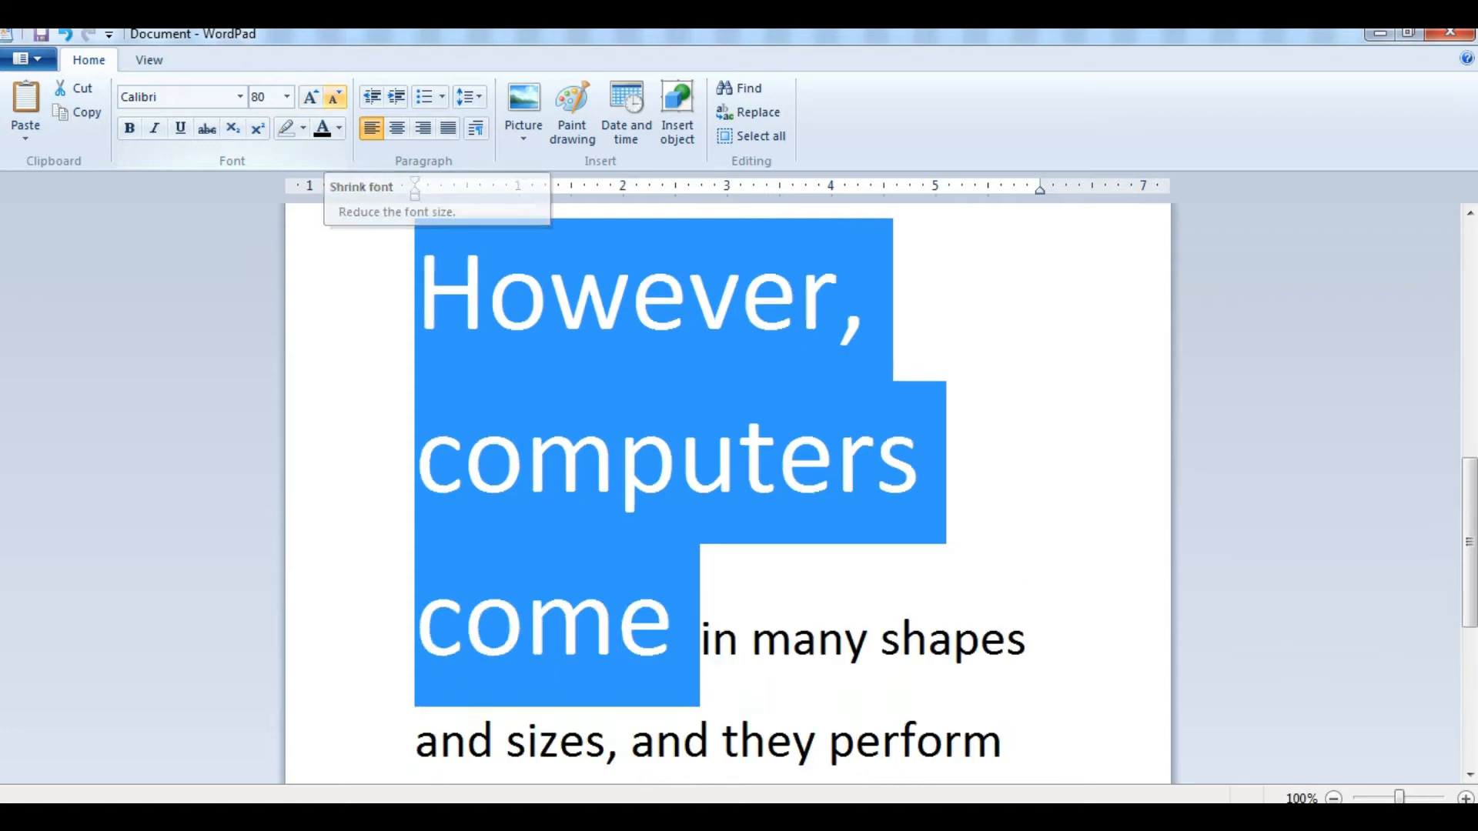
pyautogui.click(334, 97)
pyautogui.click(335, 97)
pyautogui.click(334, 97)
pyautogui.click(334, 97)
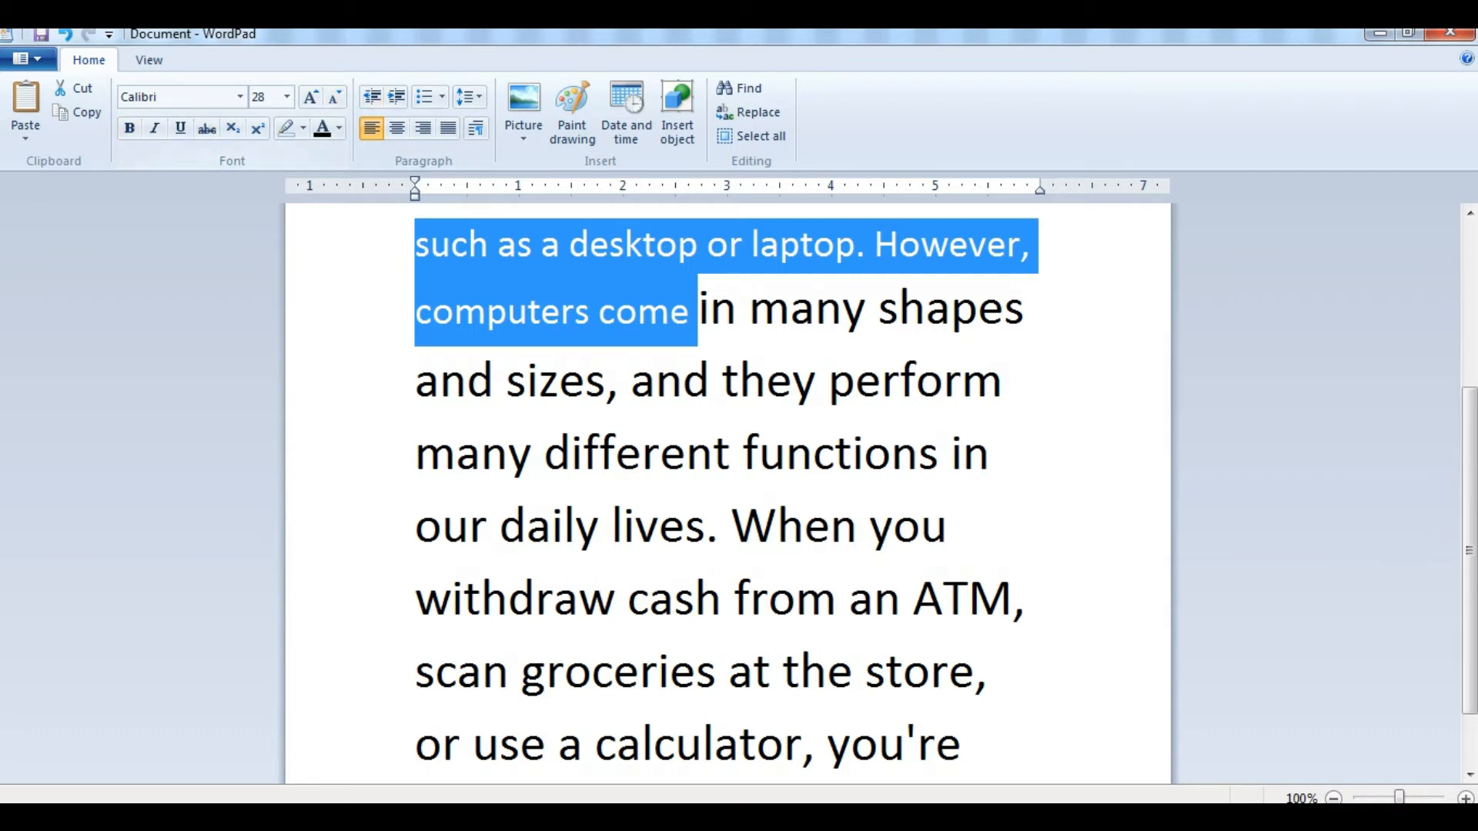
pyautogui.click(385, 311)
# Step: Make the word "sizes" bold and deselect it
pyautogui.moveTo(507, 383); pyautogui.dragTo(605, 384)
pyautogui.click(130, 128)
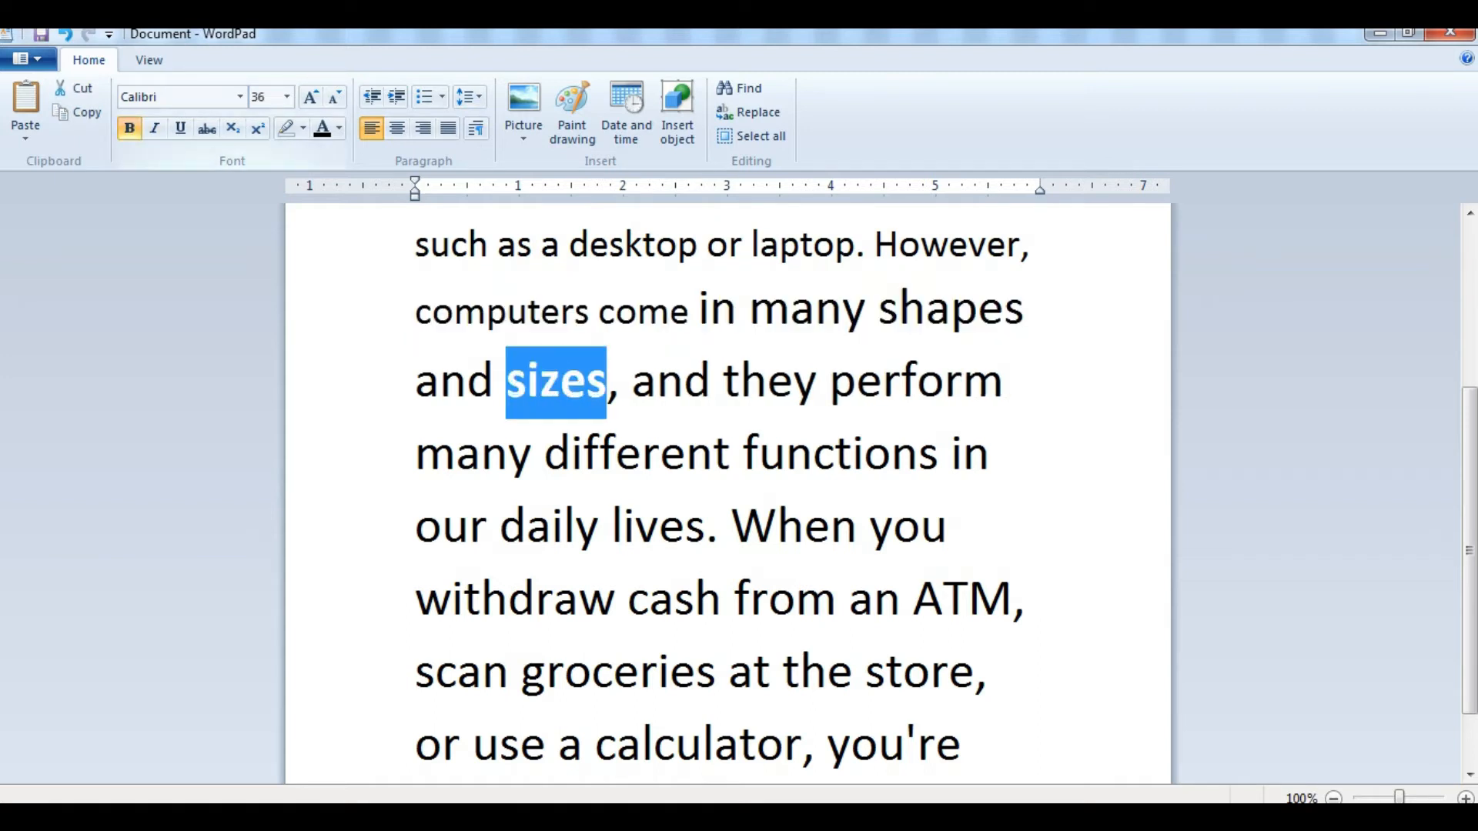
pyautogui.click(633, 384)
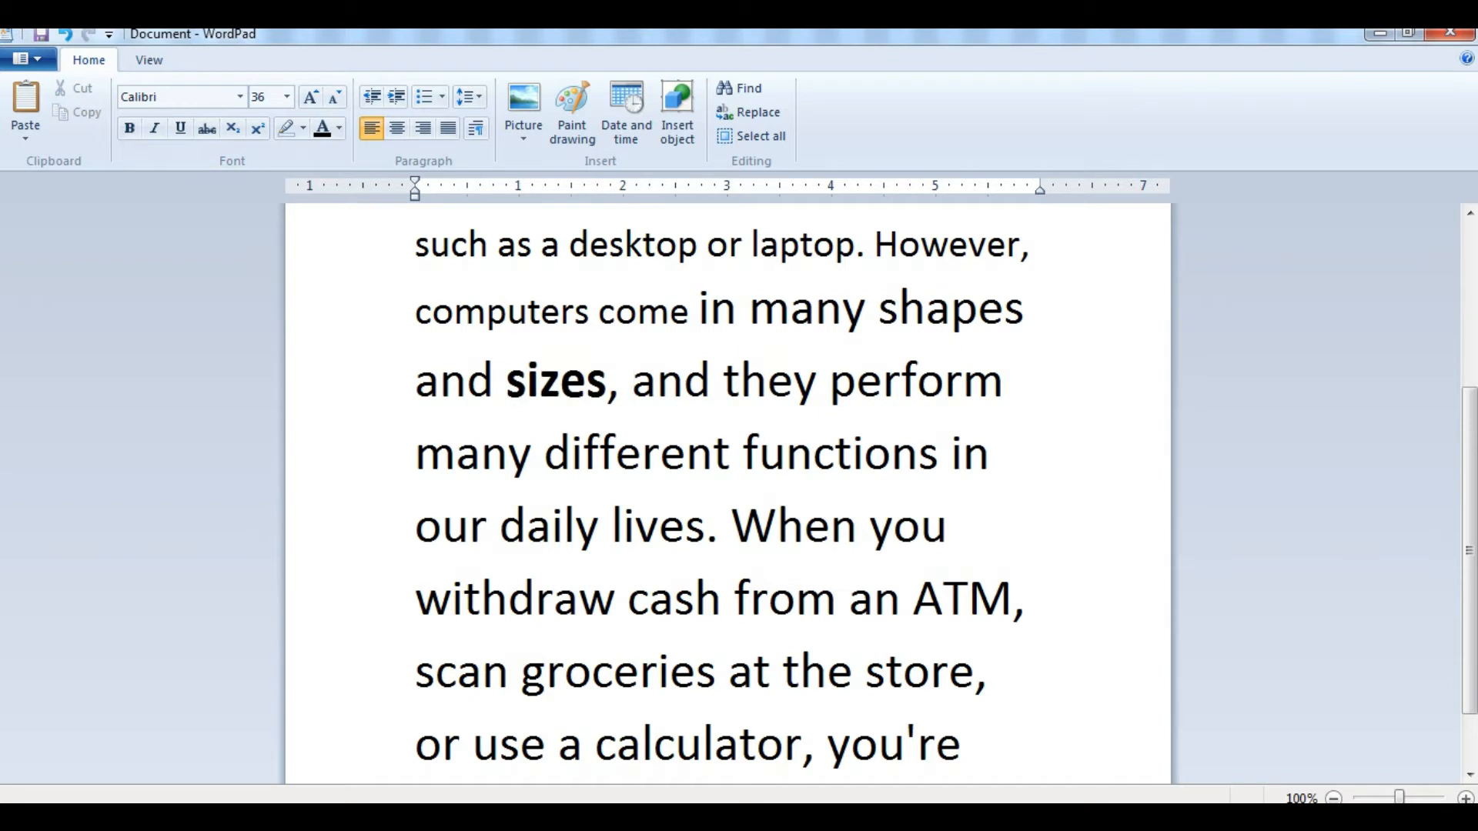
# Step: Italicize the two lines from "and sizes, and they perform" through "many different functions in"
pyautogui.moveTo(385, 383); pyautogui.dragTo(385, 454)
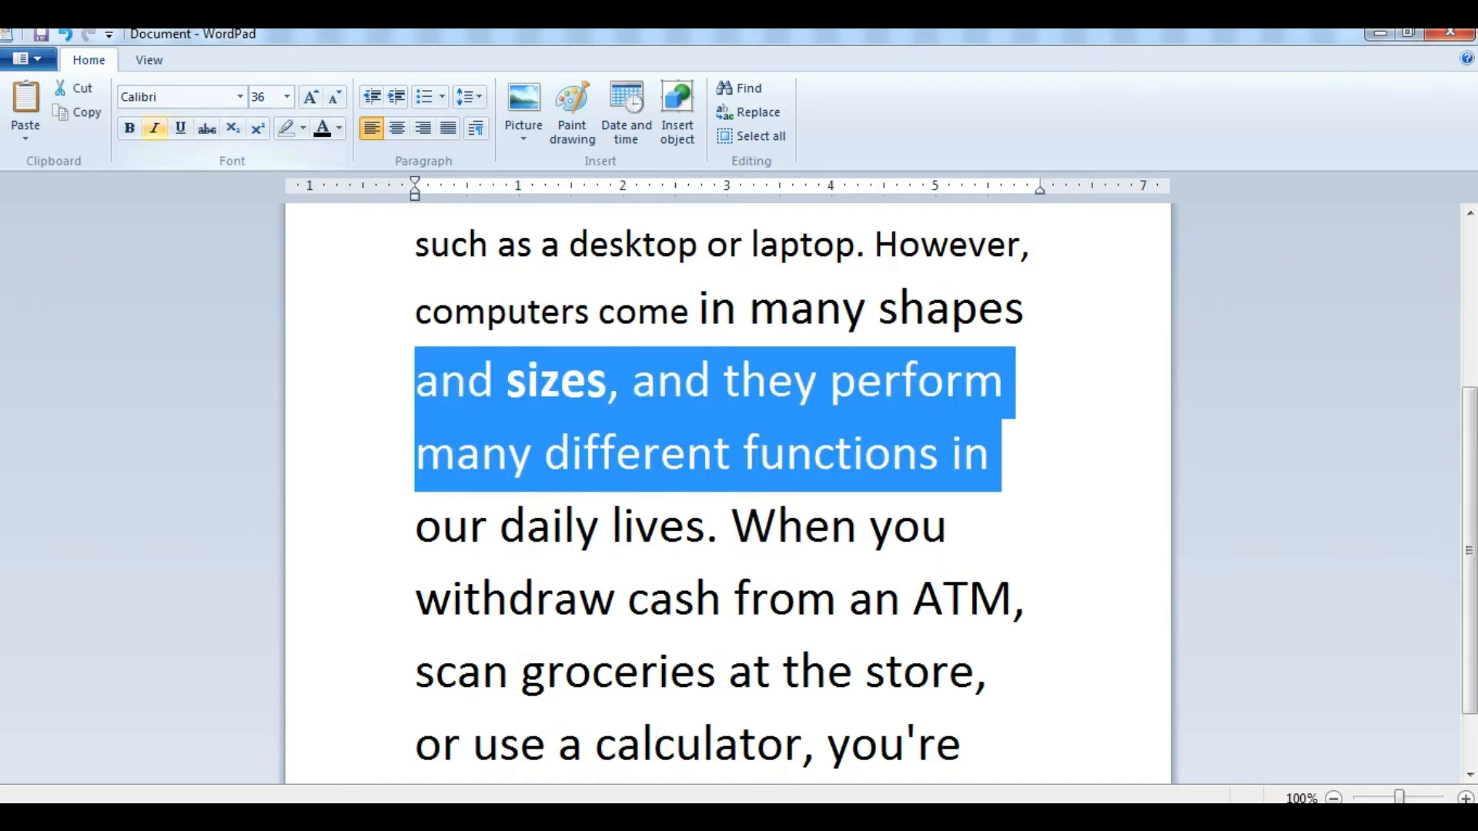
pyautogui.click(154, 128)
# Step: Try underlining the three lines from "our daily lives" through "scan groceries at the store," and clear the underline again
pyautogui.scroll(-1, 727, 493)
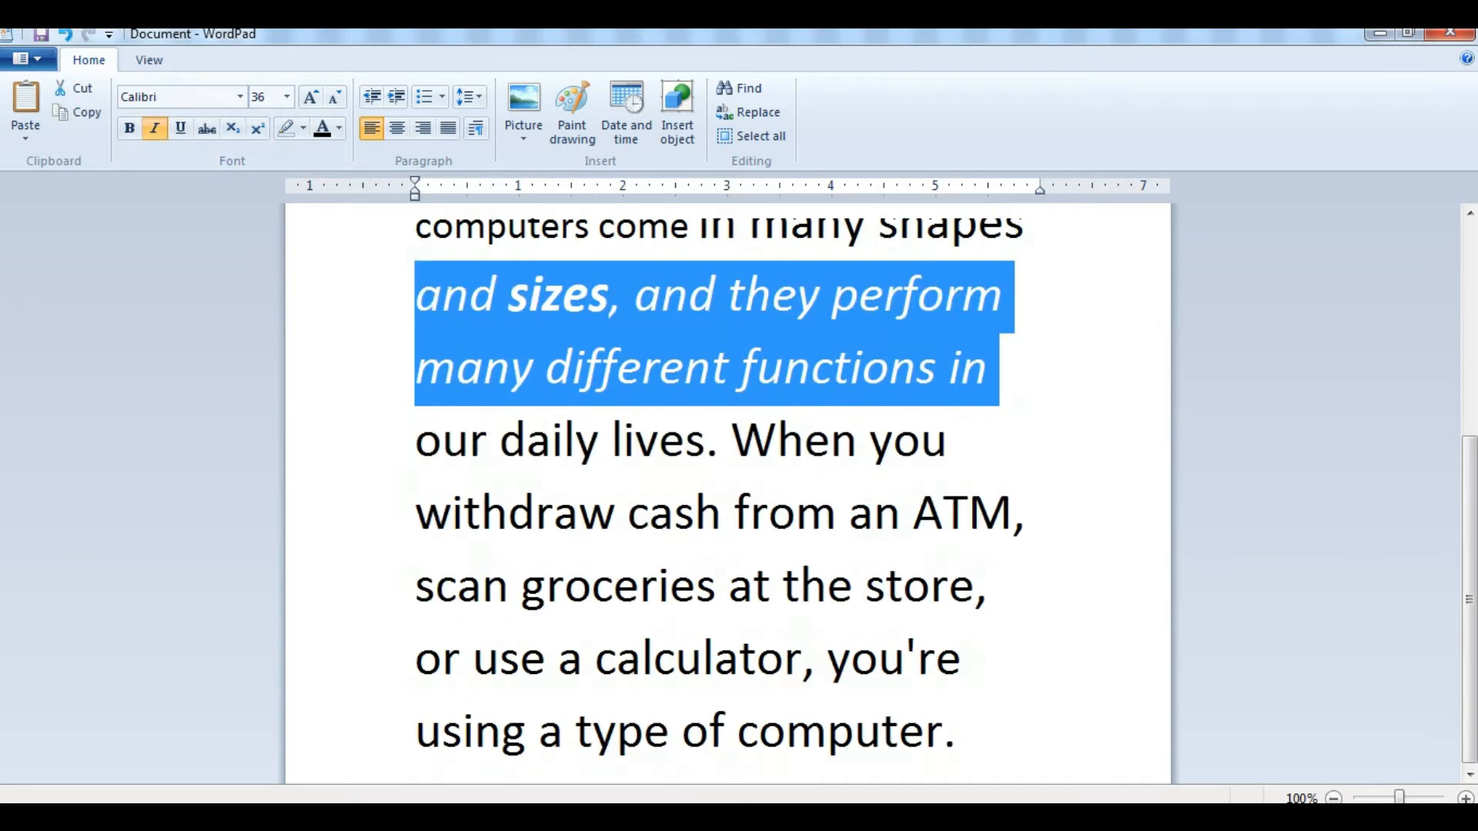
pyautogui.moveTo(385, 440); pyautogui.dragTo(385, 585)
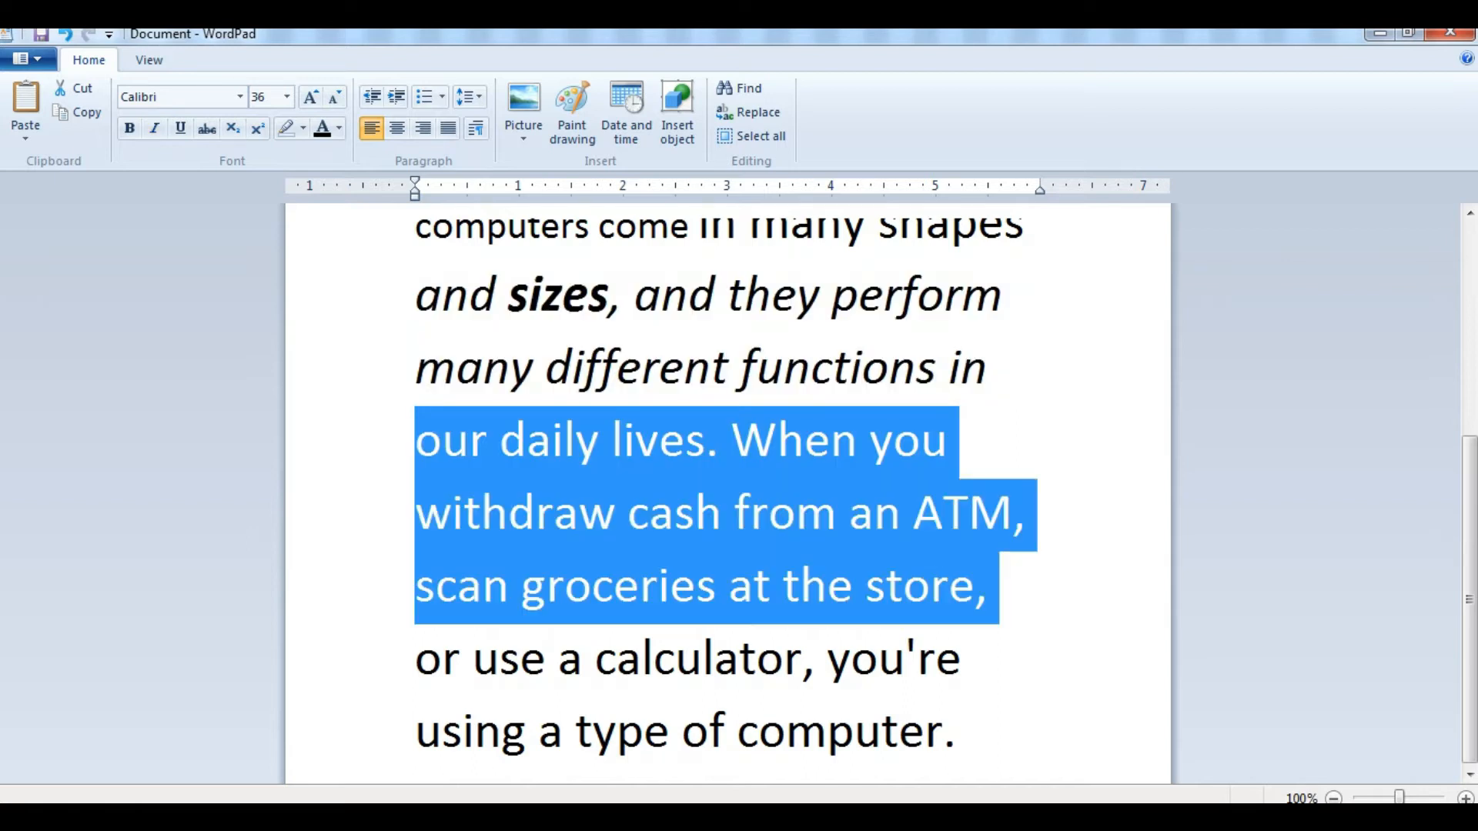
pyautogui.click(206, 127)
pyautogui.click(206, 128)
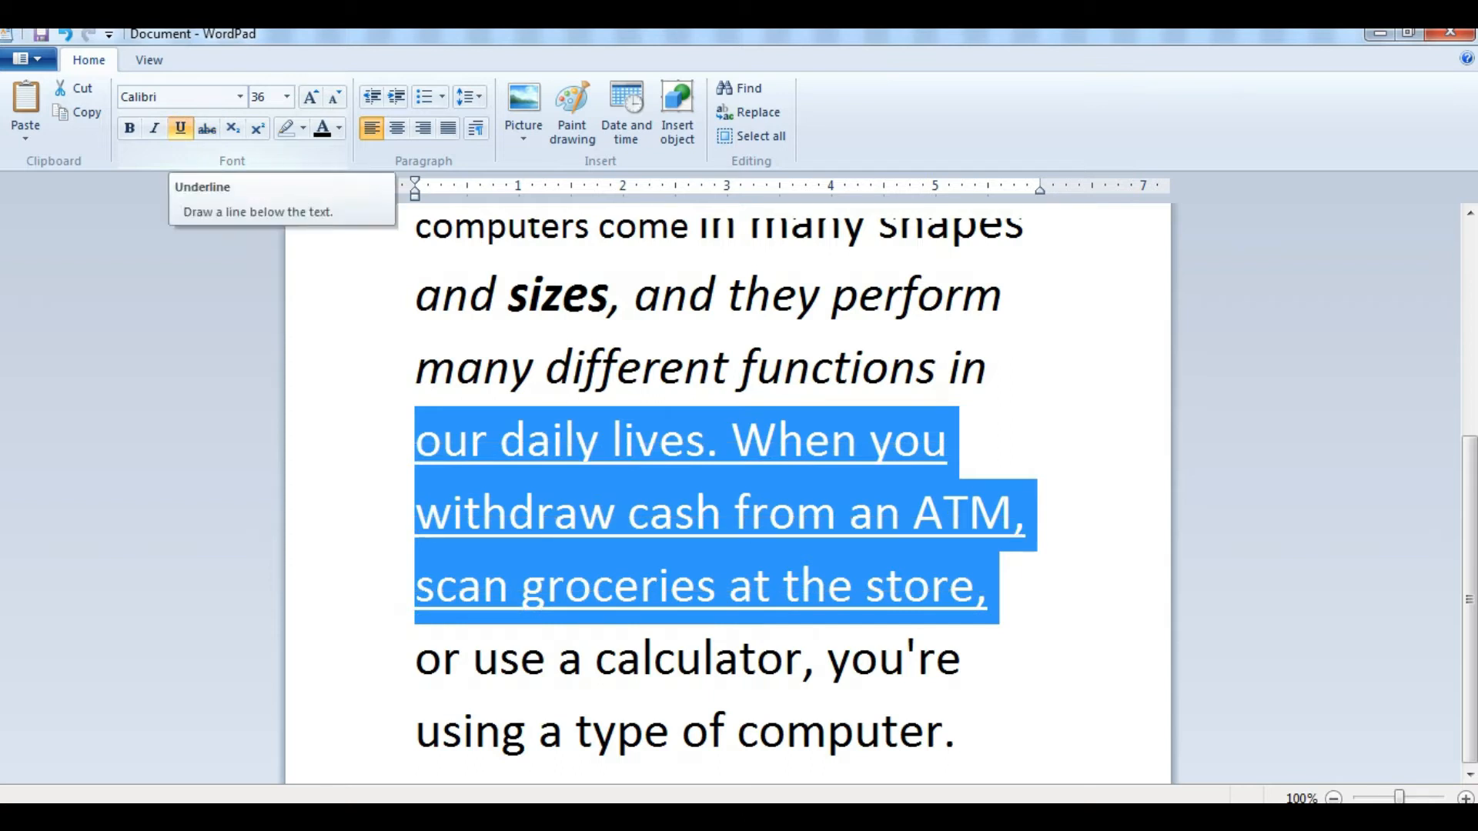
pyautogui.click(181, 127)
pyautogui.click(180, 128)
pyautogui.click(180, 128)
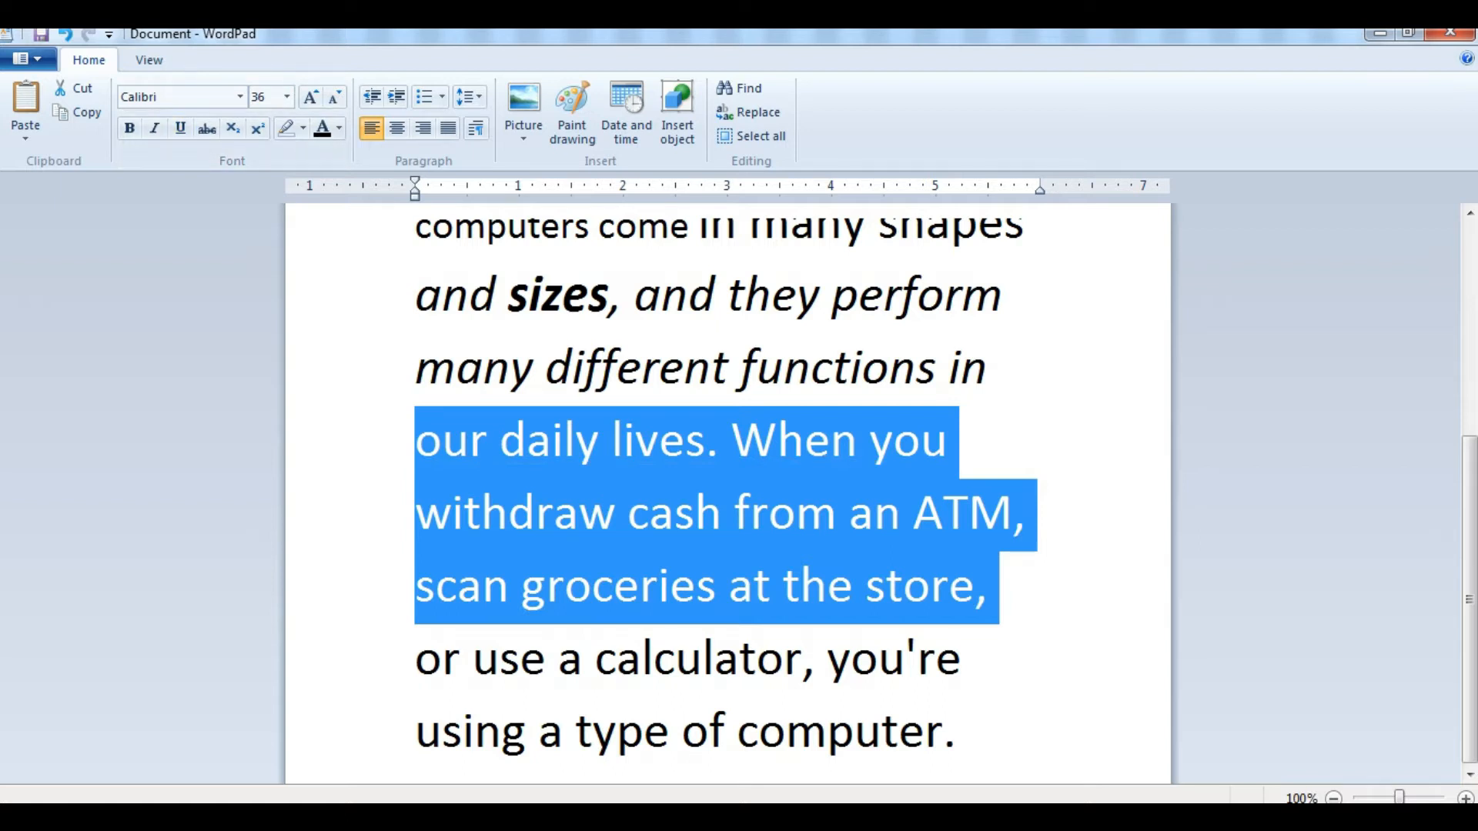
# Step: Apply strikethrough to the final word "computer." and deselect it
pyautogui.moveTo(739, 733); pyautogui.dragTo(967, 733)
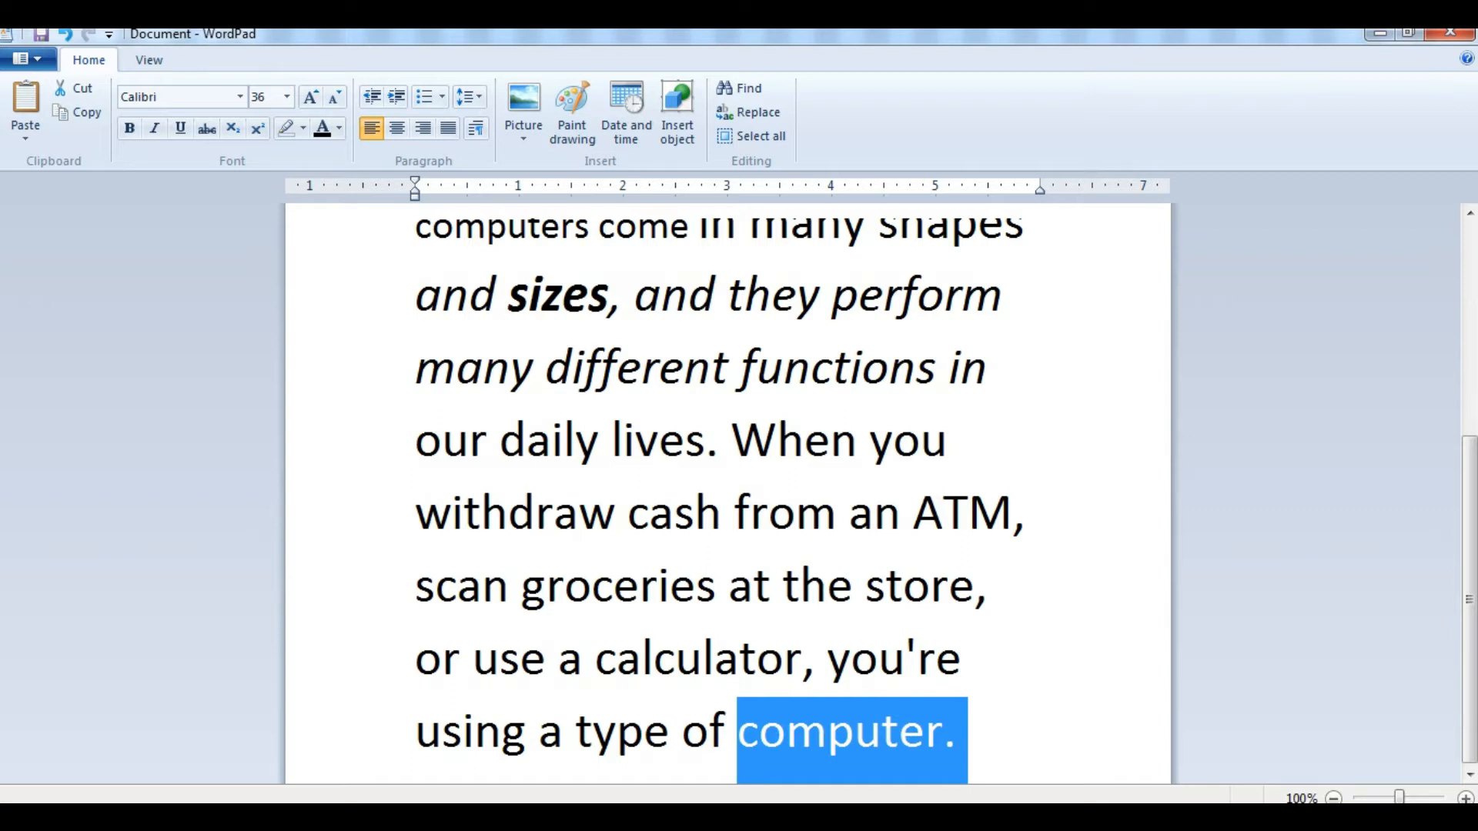
pyautogui.press('Right')
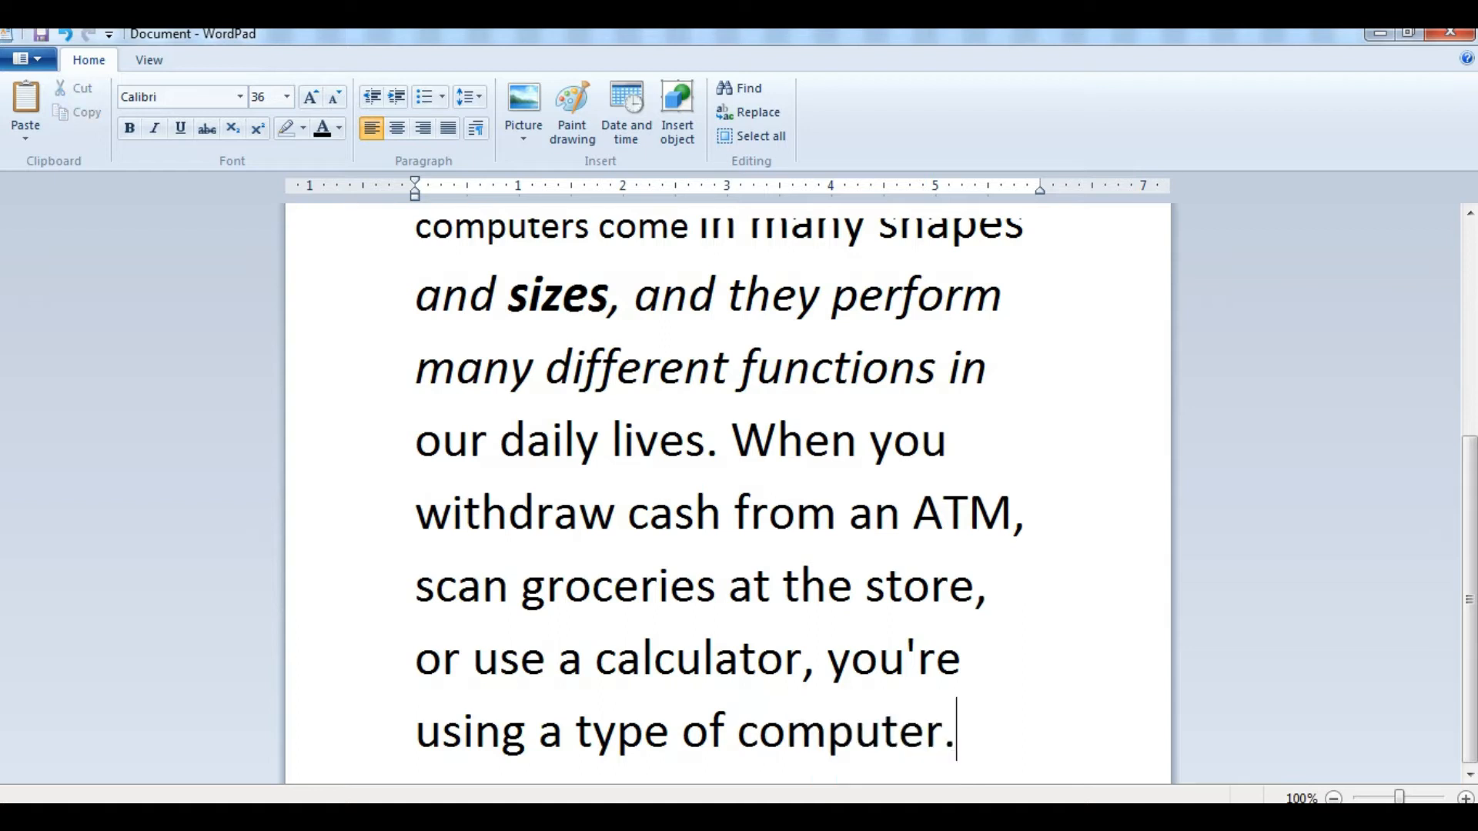
pyautogui.hotkey('ctrl', 'Left')
pyautogui.hotkey('shift', 'Right')
pyautogui.hotkey('shift', 'Right')
pyautogui.hotkey('shift', 'Right')
pyautogui.hotkey('shift', 'Right')
pyautogui.hotkey('shift', 'Right')
pyautogui.hotkey('shift', 'Right')
pyautogui.hotkey('shift', 'Right')
pyautogui.hotkey('shift', 'Right')
pyautogui.hotkey('shift', 'Right')
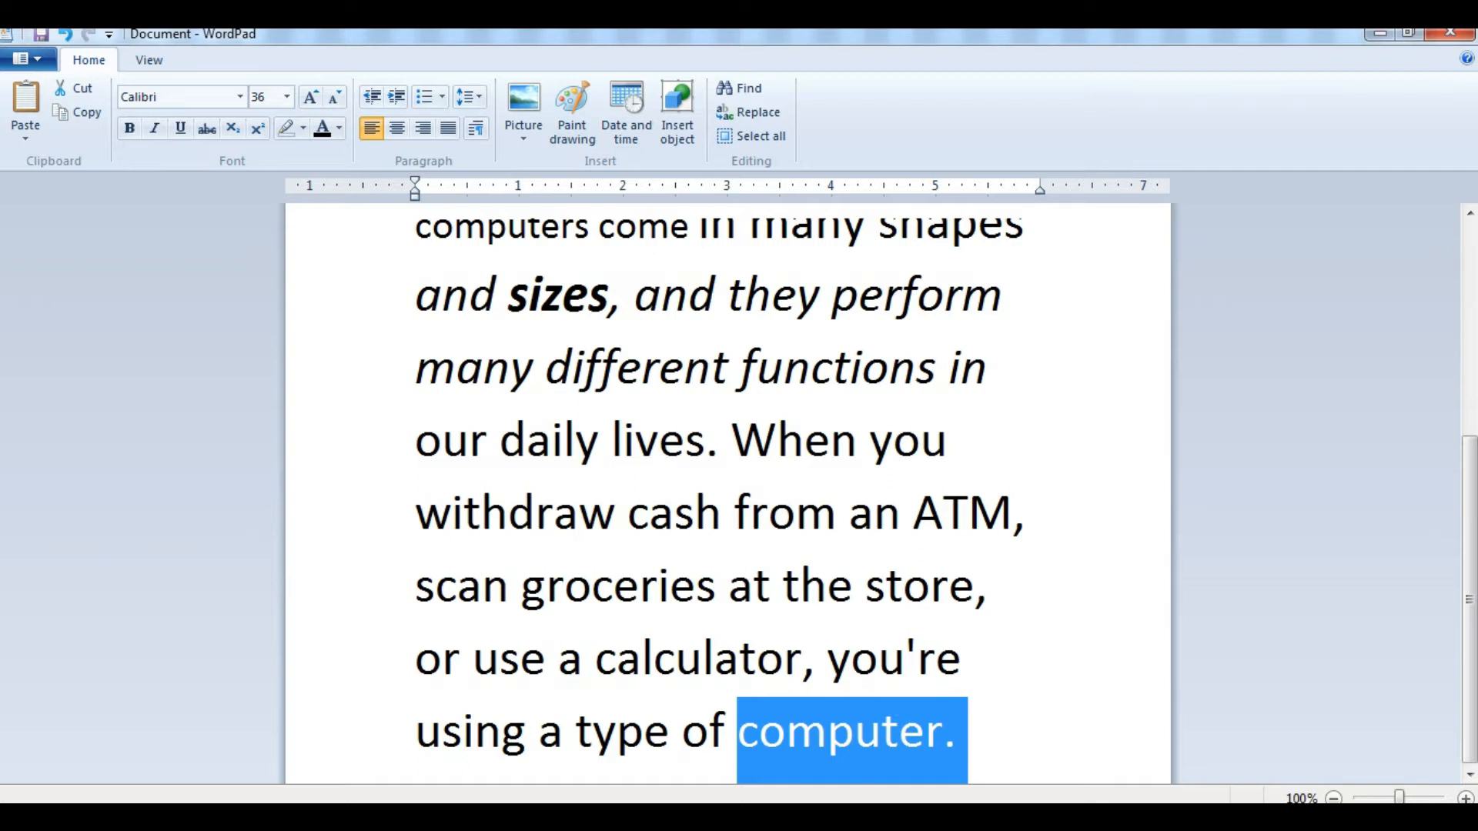
pyautogui.click(207, 128)
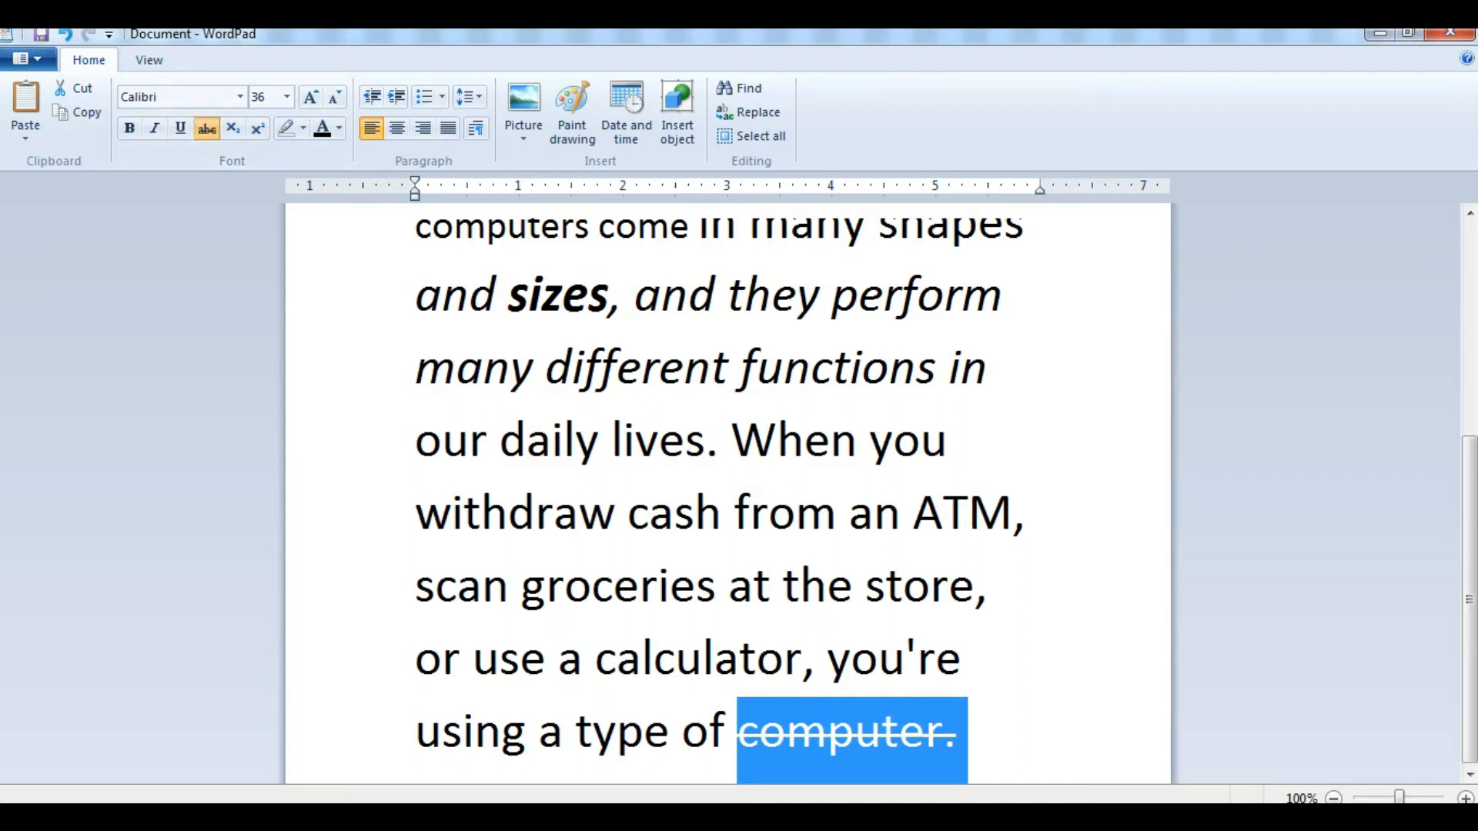
pyautogui.click(957, 731)
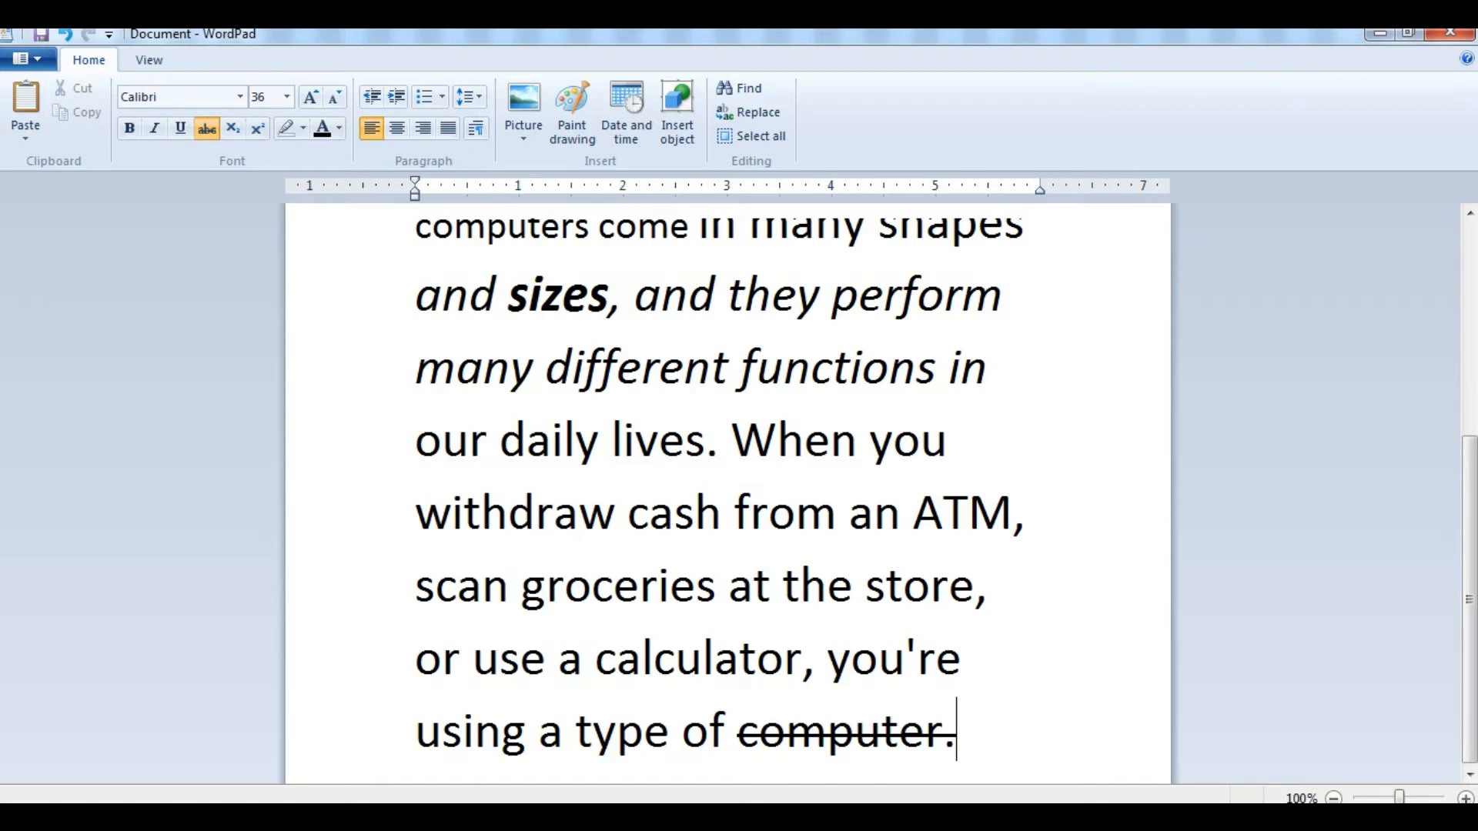
# Step: Remove the strikethrough from the final word "computer." and deselect it
pyautogui.moveTo(738, 732); pyautogui.dragTo(967, 732)
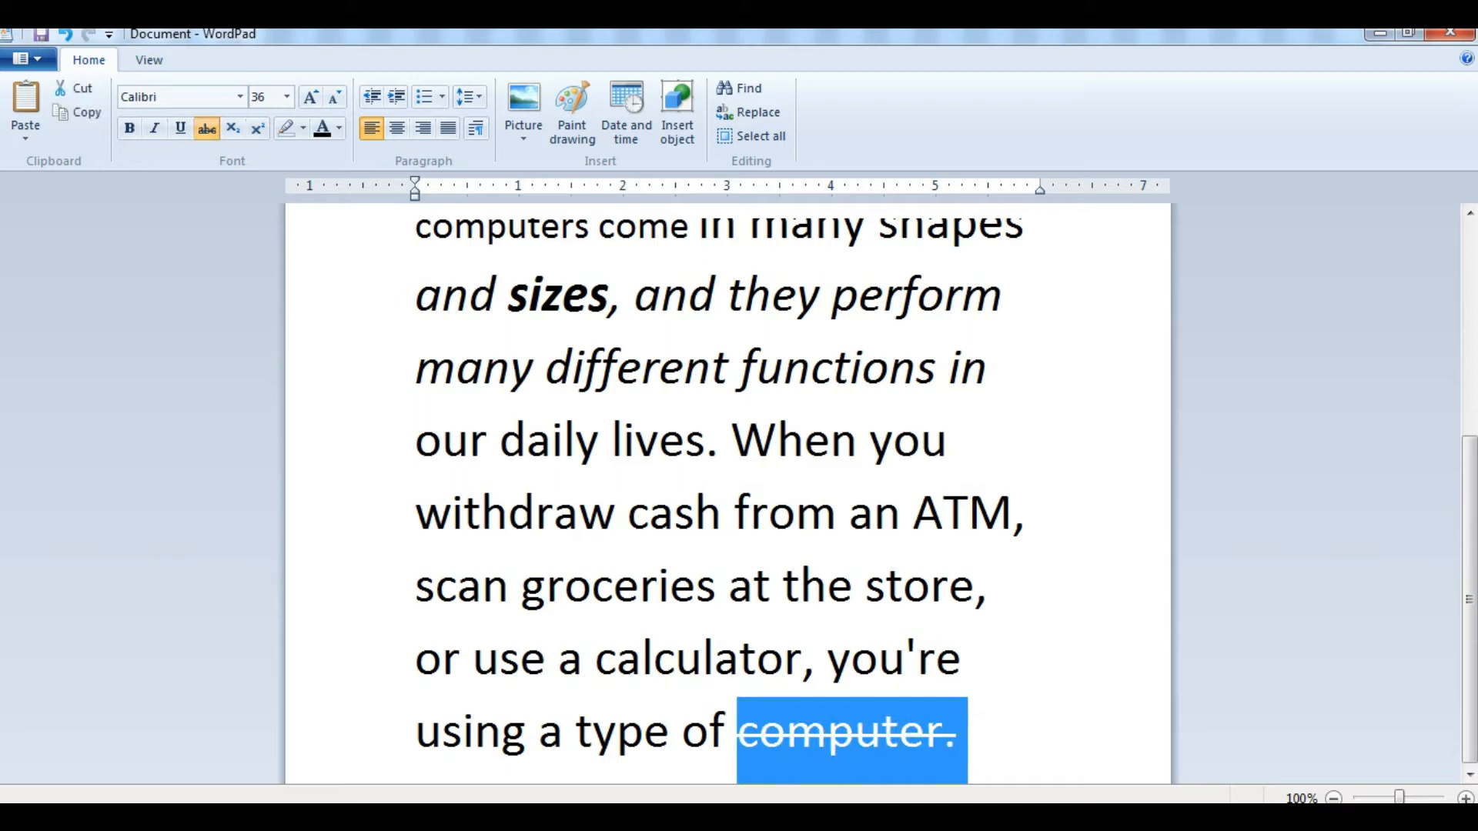
pyautogui.click(207, 129)
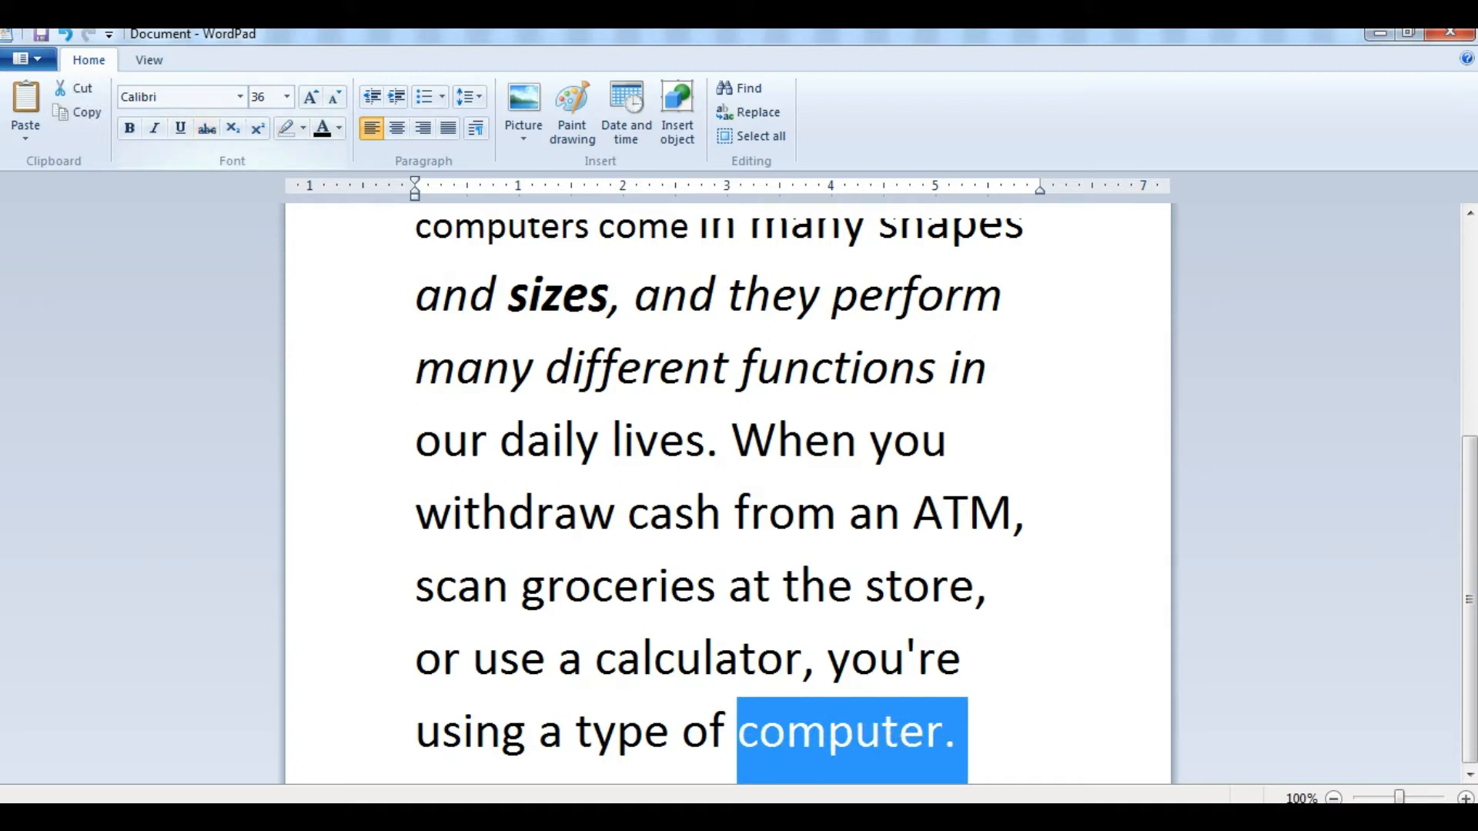
pyautogui.click(964, 660)
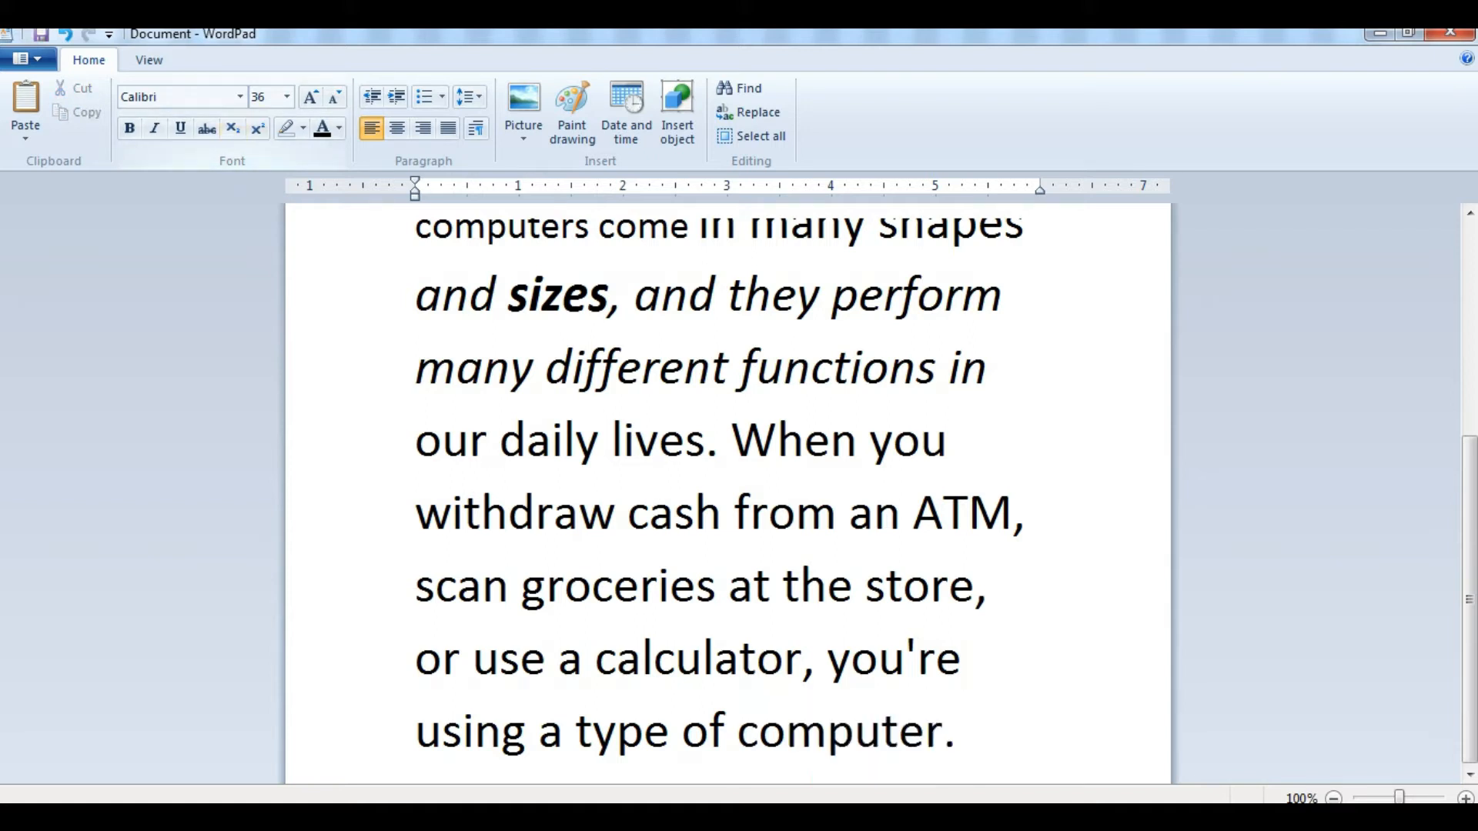
# Step: Format the text from "computers come" to the paragraph's end as subscript, trying superscript in between
pyautogui.moveTo(411, 231); pyautogui.dragTo(411, 759)
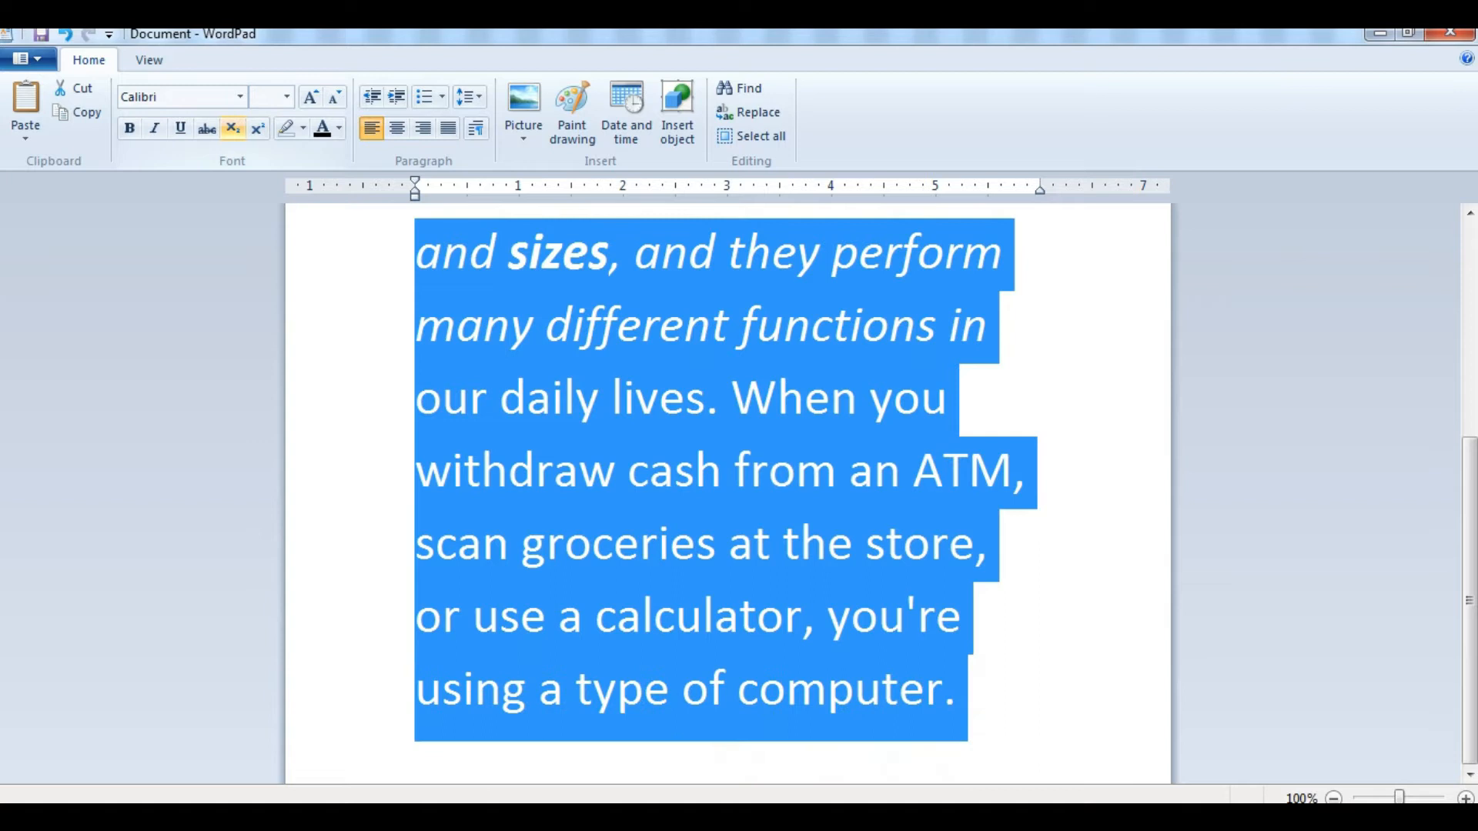
pyautogui.click(234, 129)
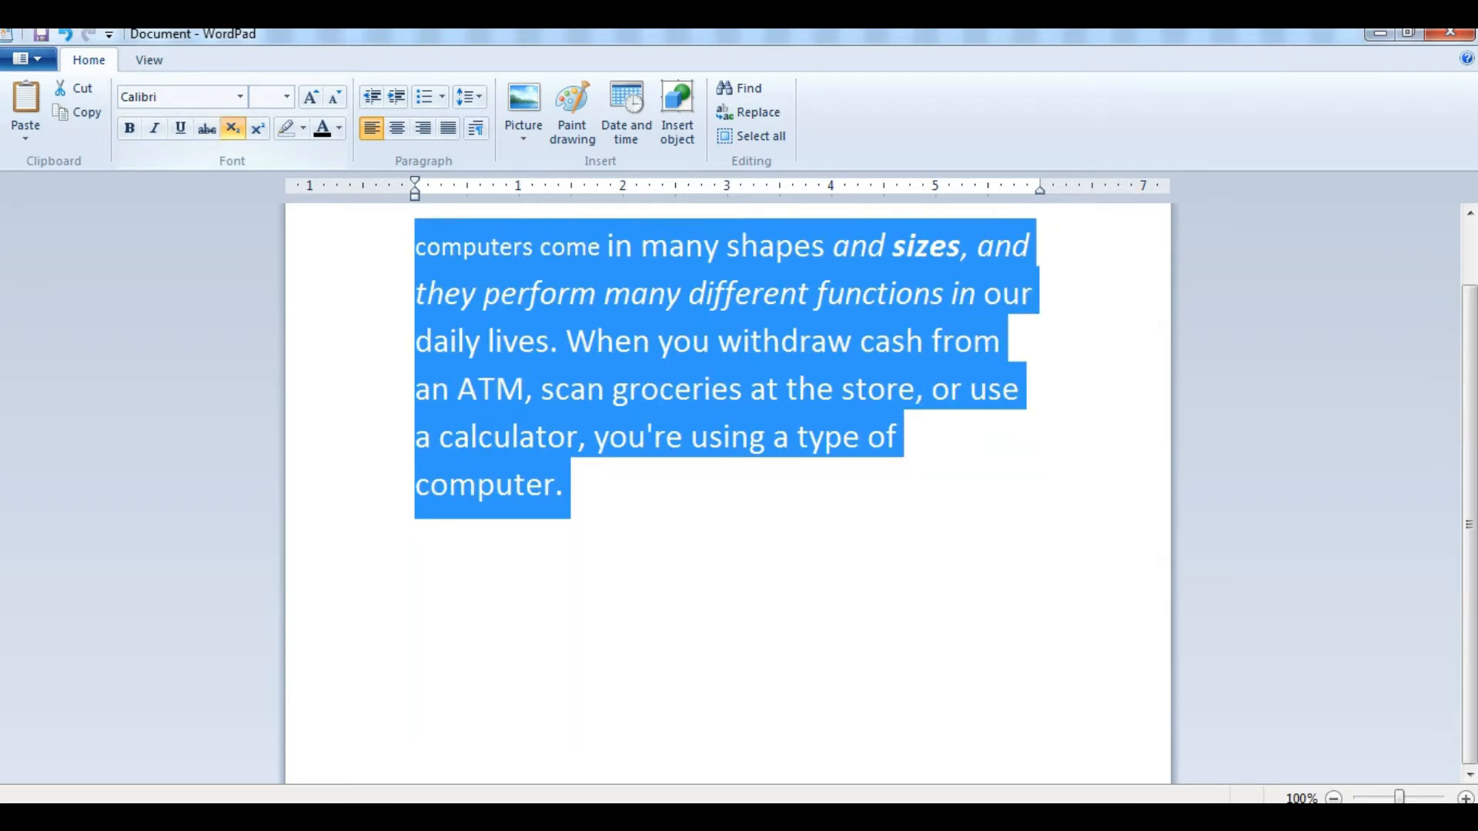
pyautogui.click(258, 129)
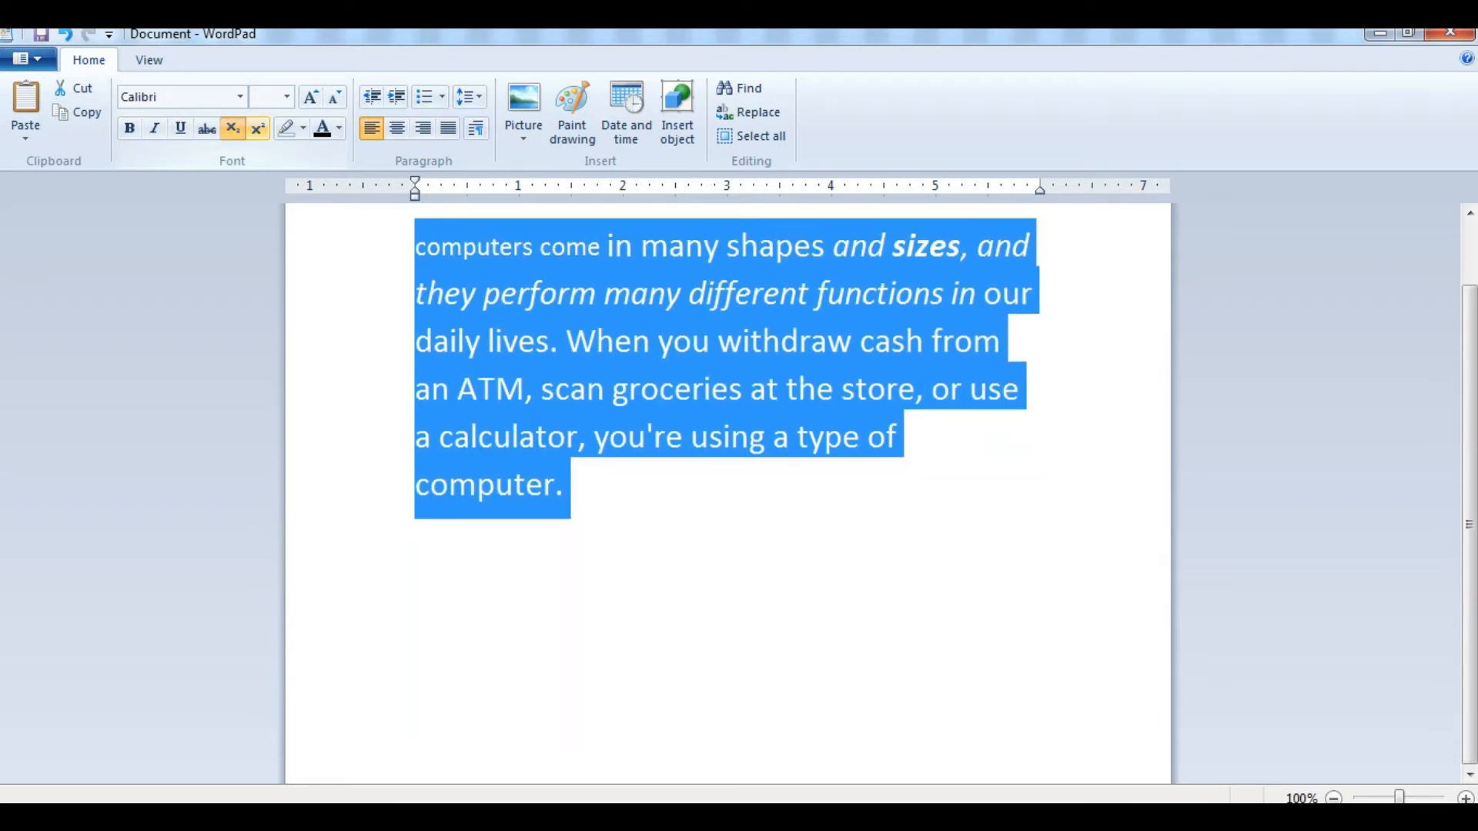
pyautogui.click(232, 129)
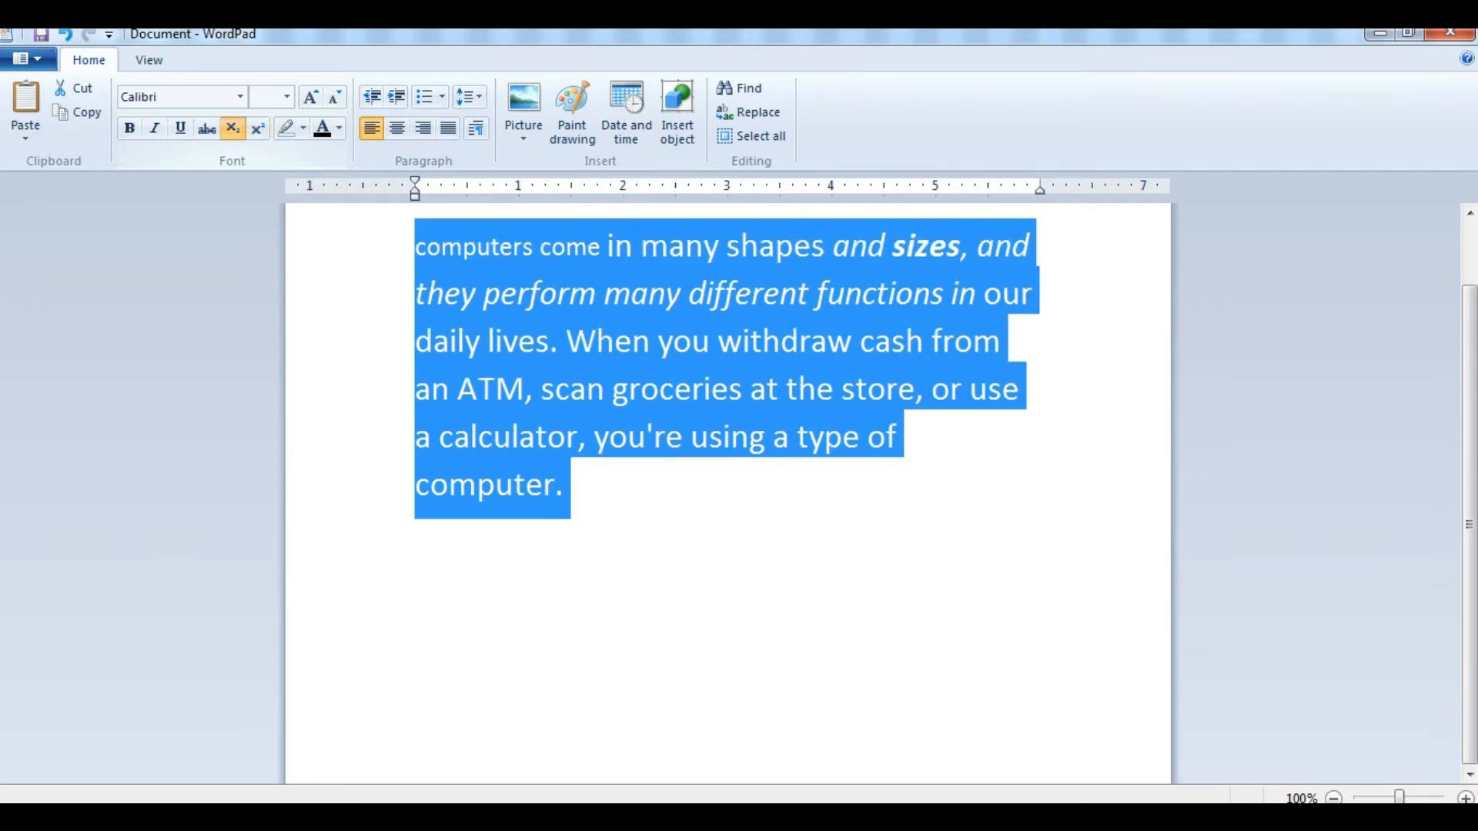
pyautogui.click(258, 129)
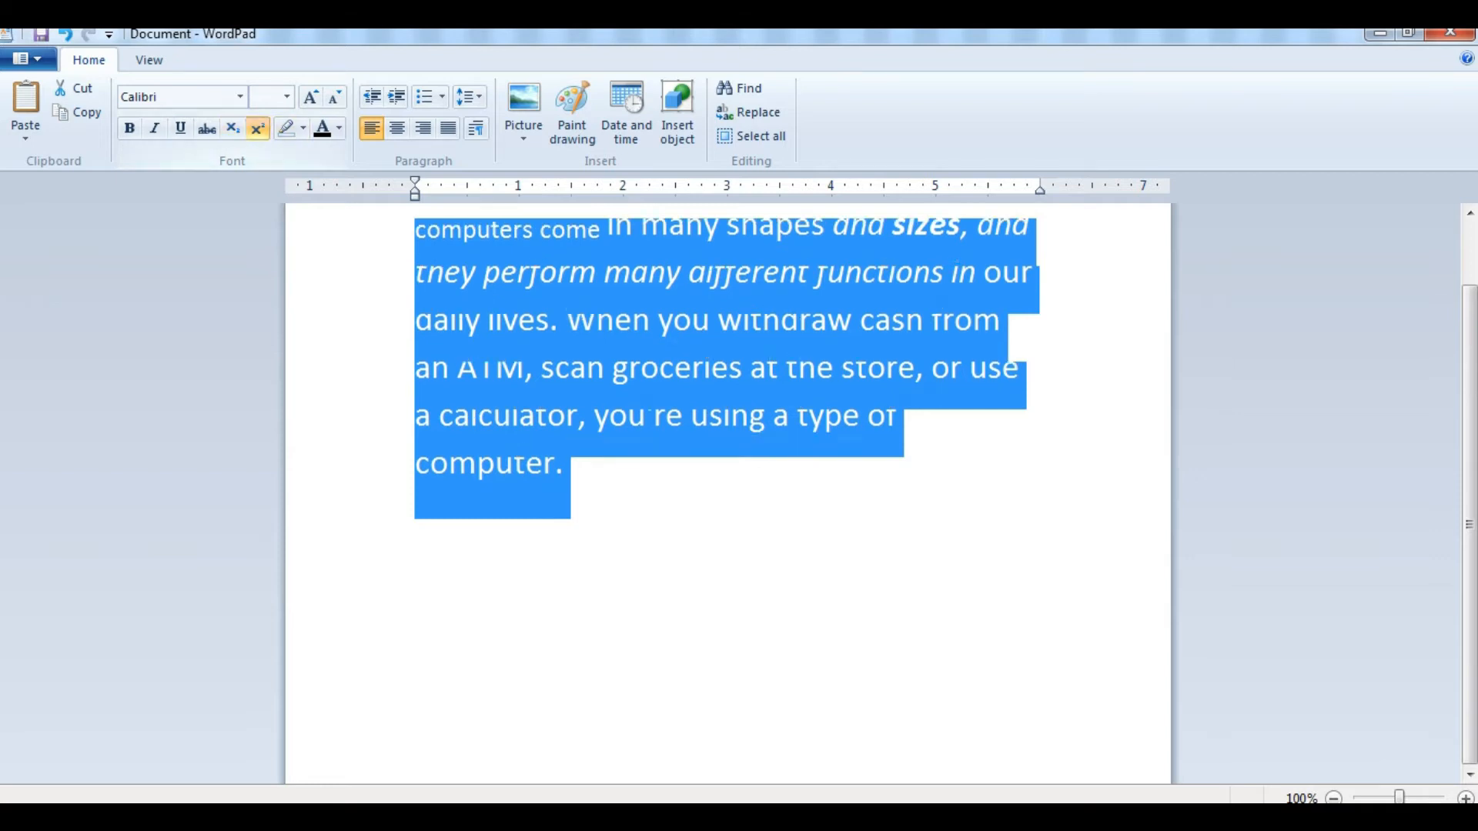
pyautogui.click(233, 129)
pyautogui.click(566, 486)
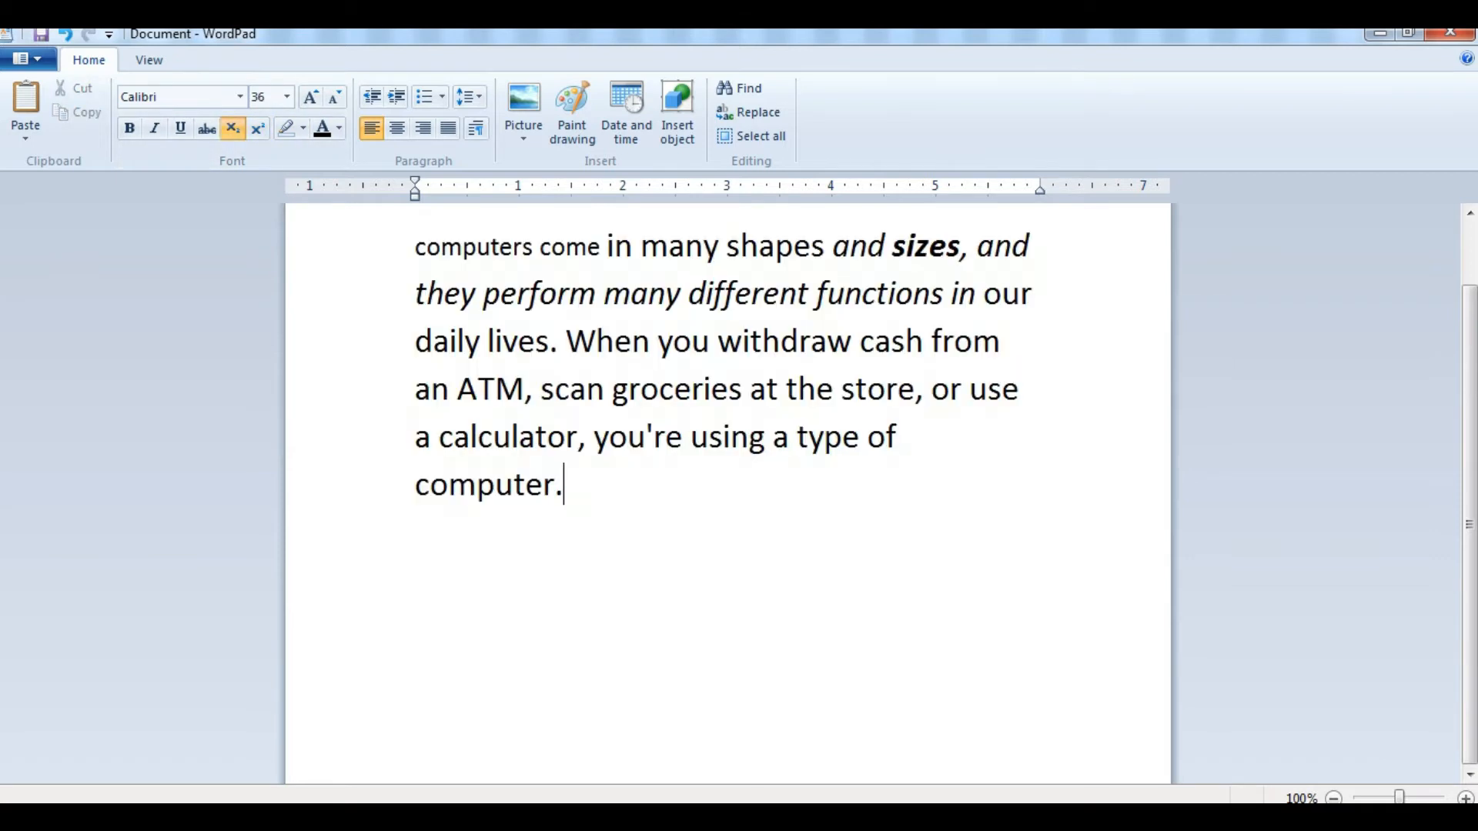
# Step: Highlight the two lines from "computers come in many shapes" through "different functions in our" in yellow
pyautogui.scroll(4, 727, 493)
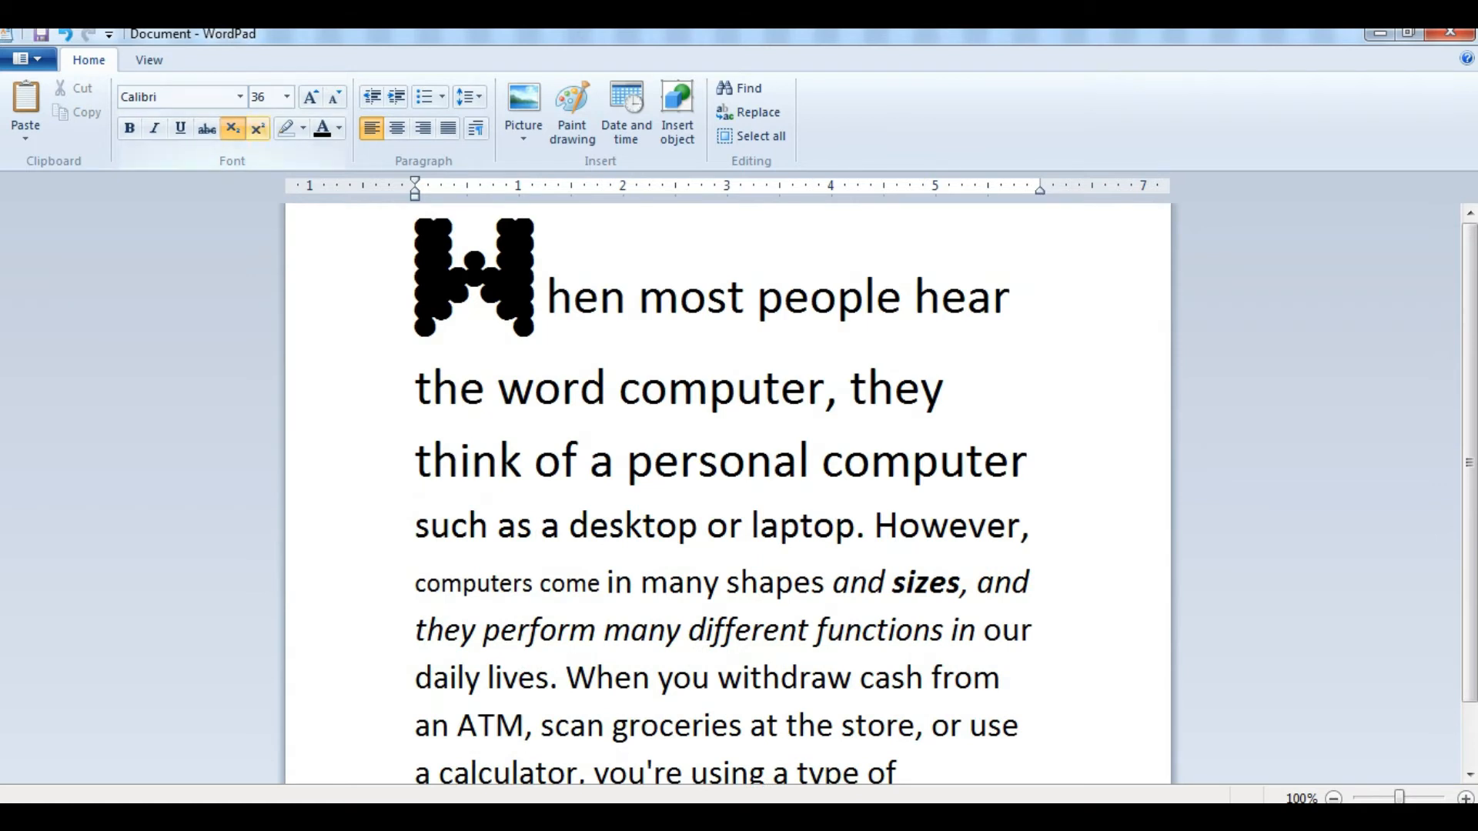
pyautogui.scroll(-2, 727, 493)
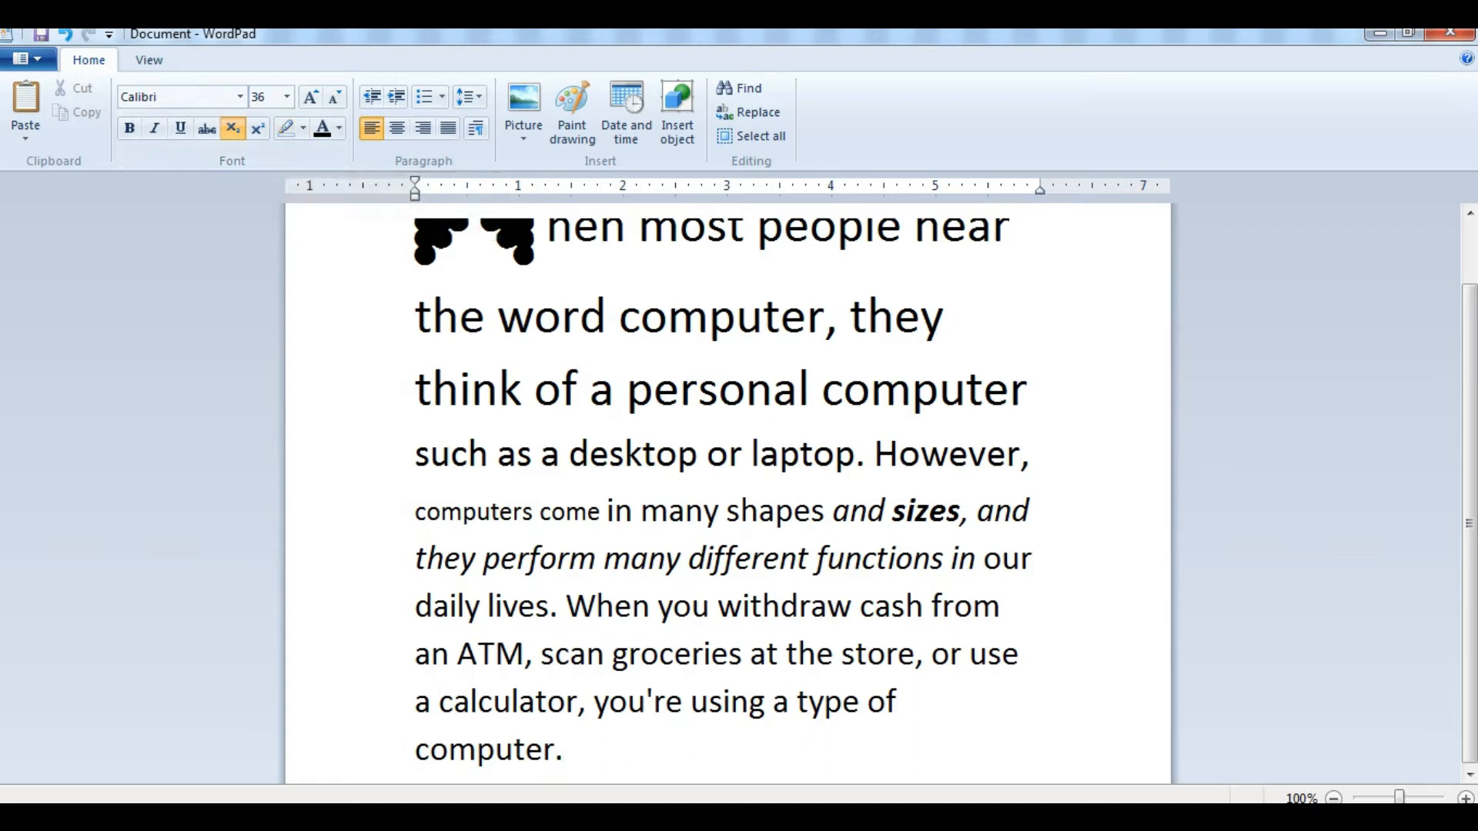
pyautogui.click(393, 510)
pyautogui.hotkey('shift', 'Down')
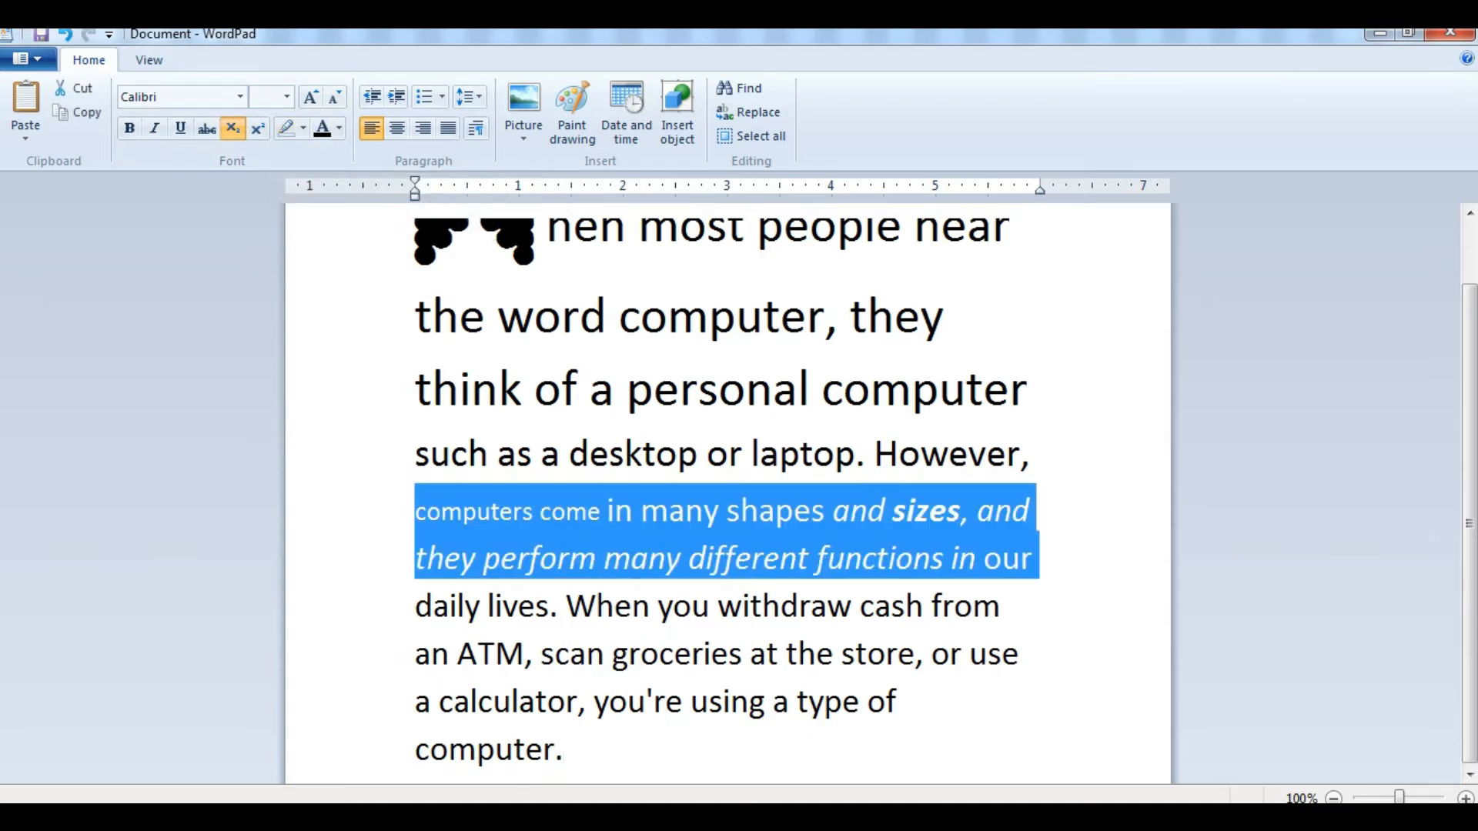
pyautogui.click(1010, 607)
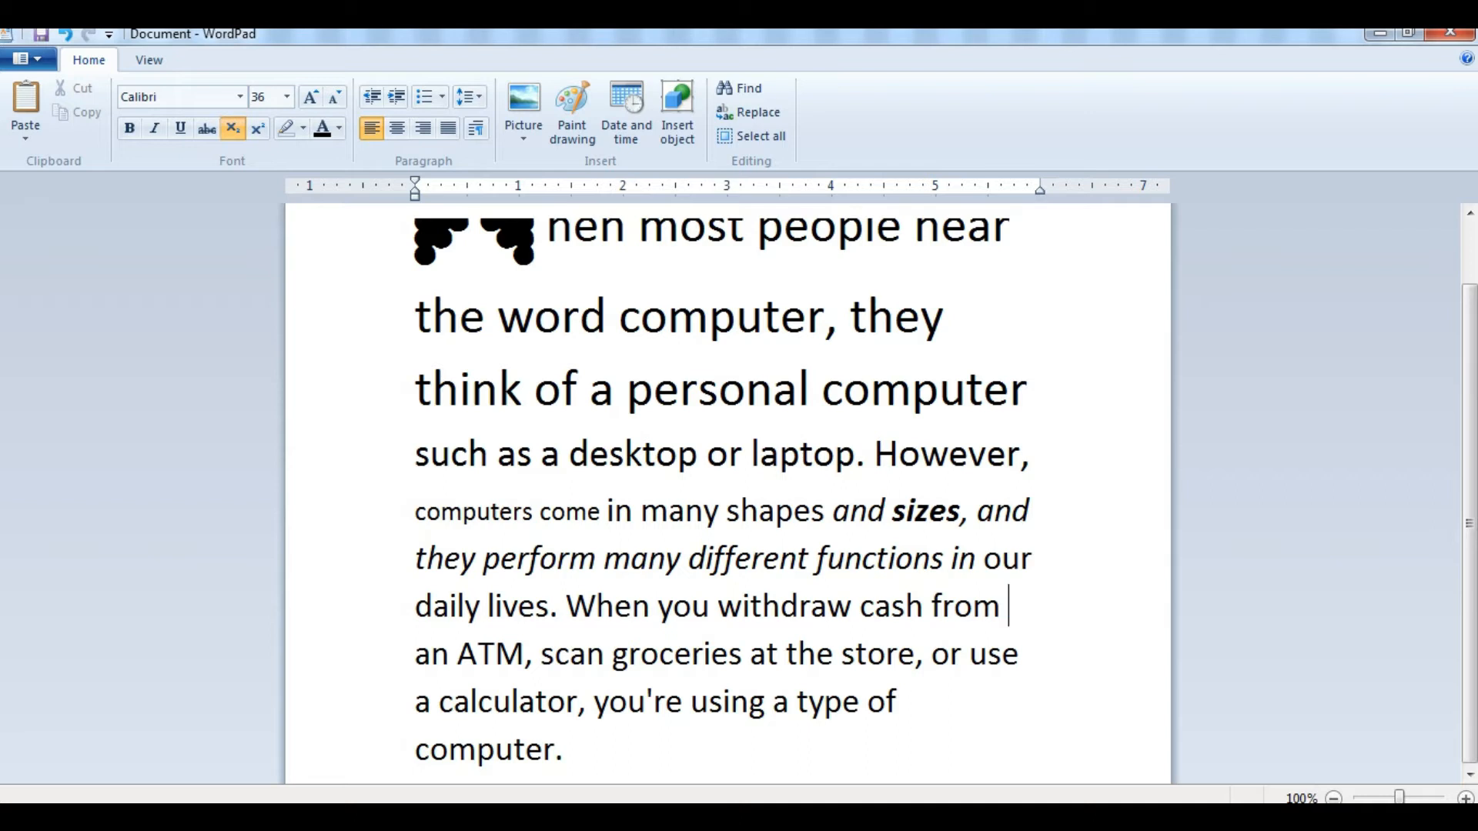
pyautogui.moveTo(385, 508); pyautogui.dragTo(385, 557)
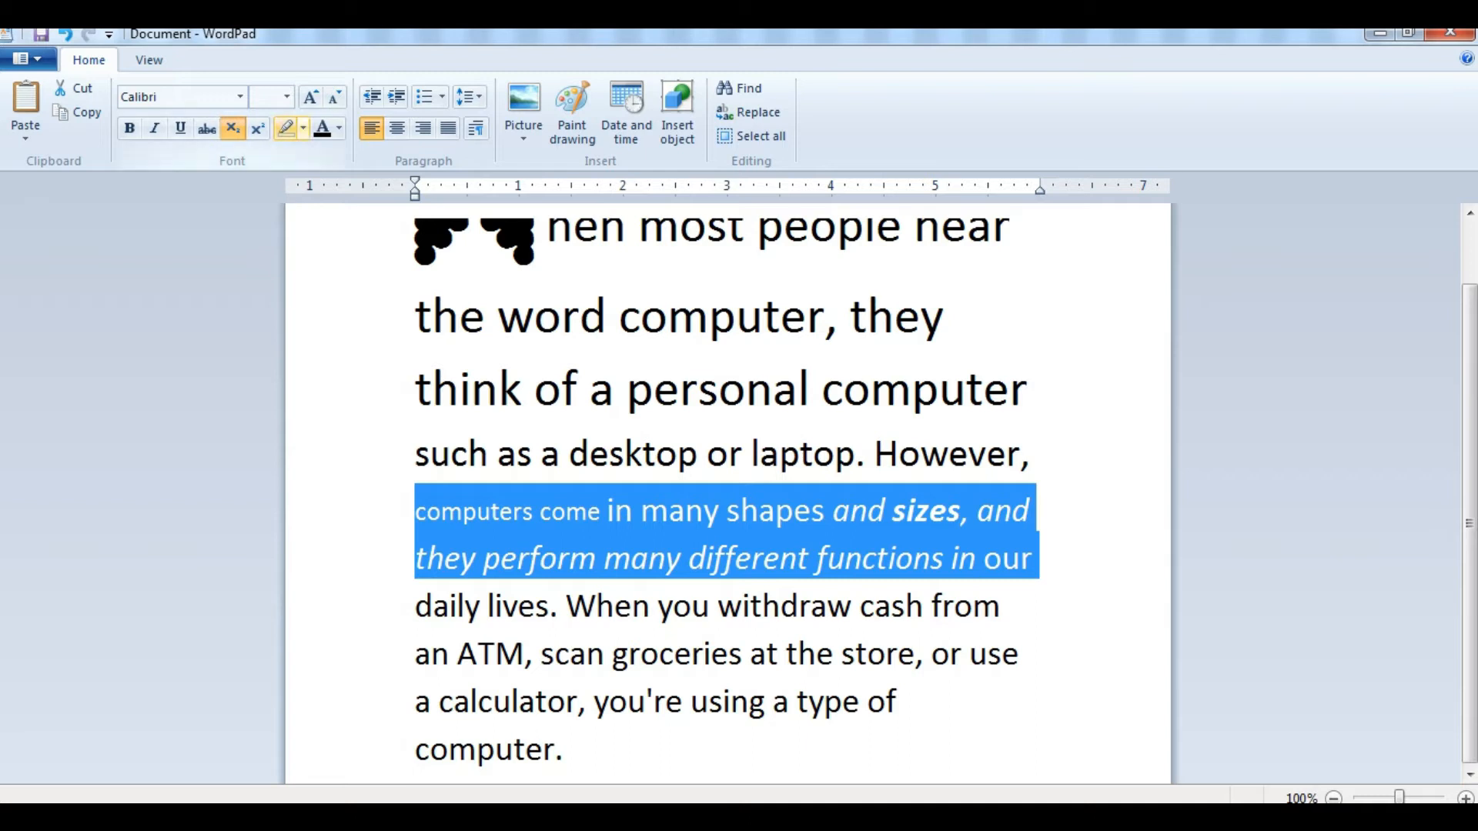
pyautogui.click(303, 128)
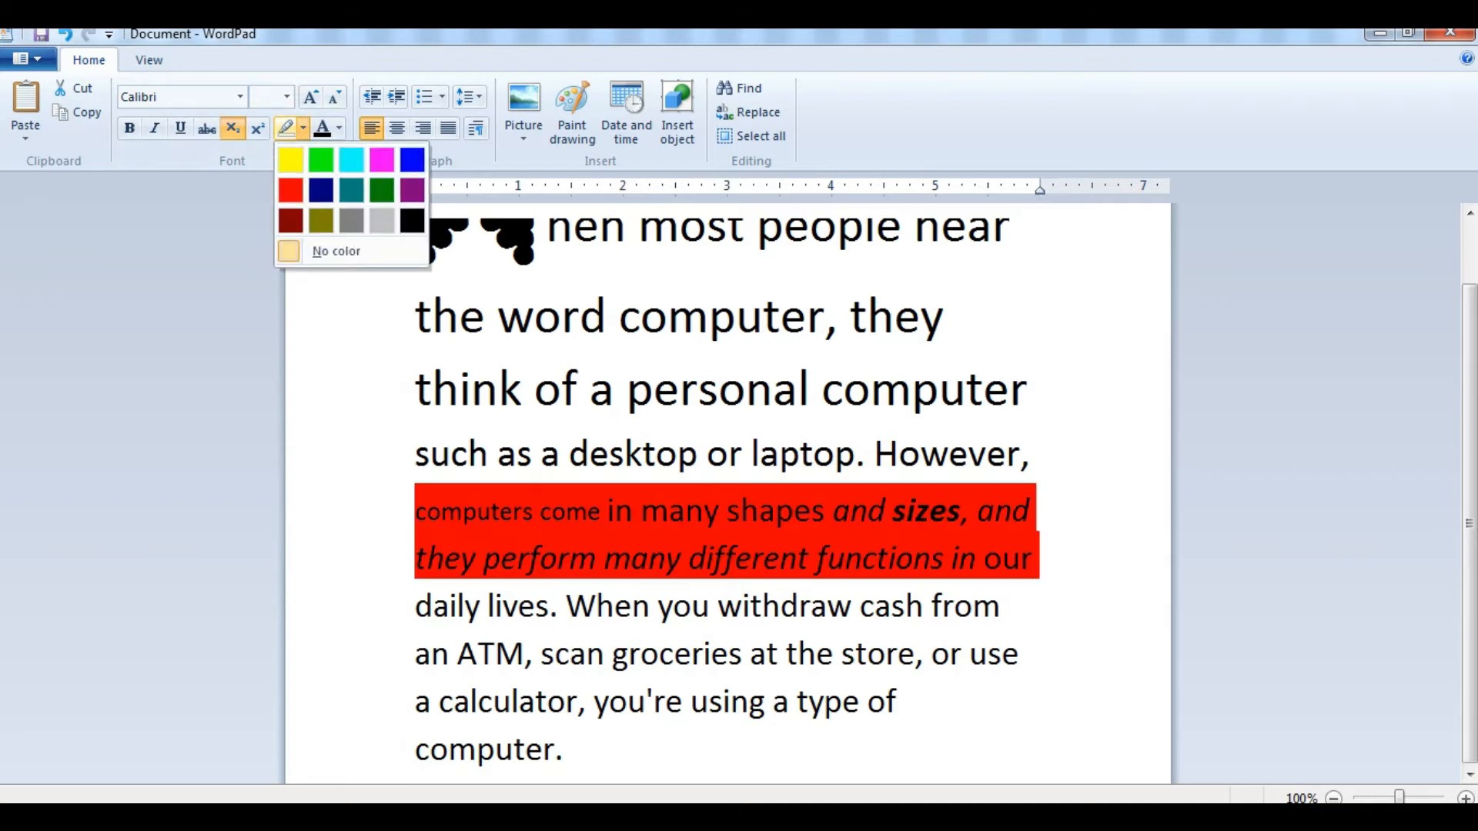
pyautogui.click(291, 159)
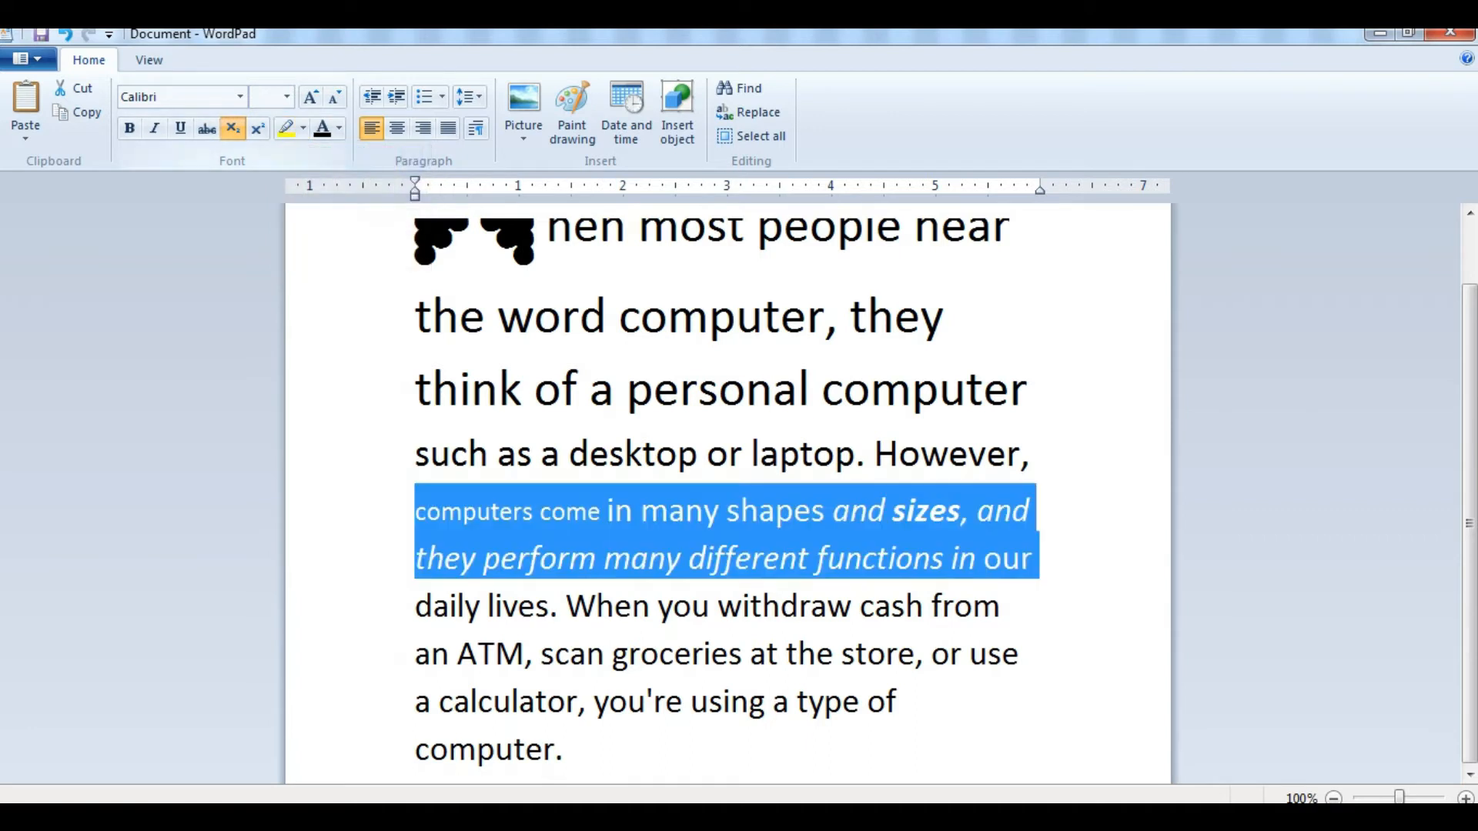
pyautogui.click(1027, 654)
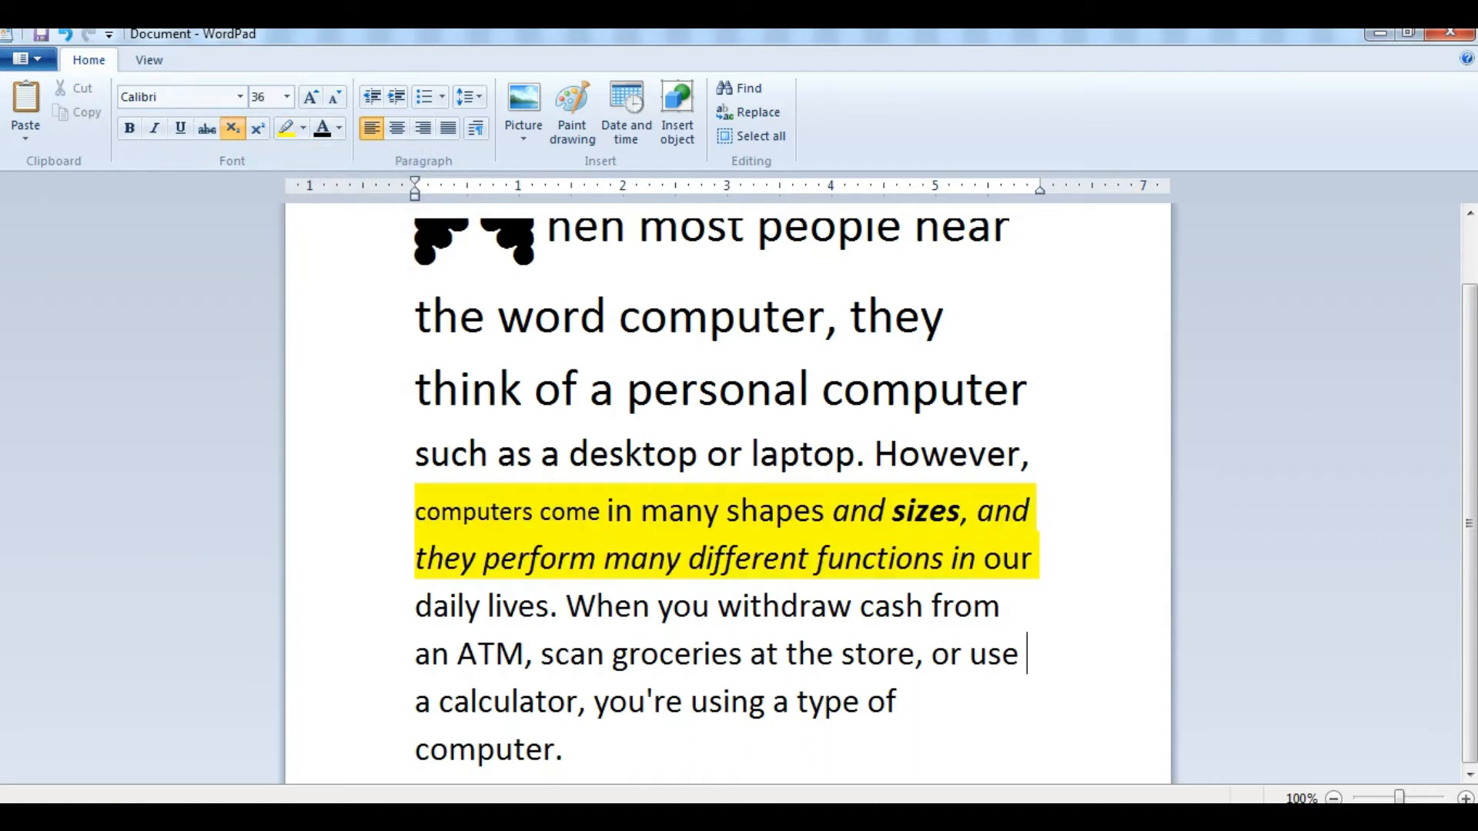
# Step: Set the highlight to No color on the three lines from "such as a desktop" through "different functions in our"
pyautogui.moveTo(385, 456); pyautogui.dragTo(385, 560)
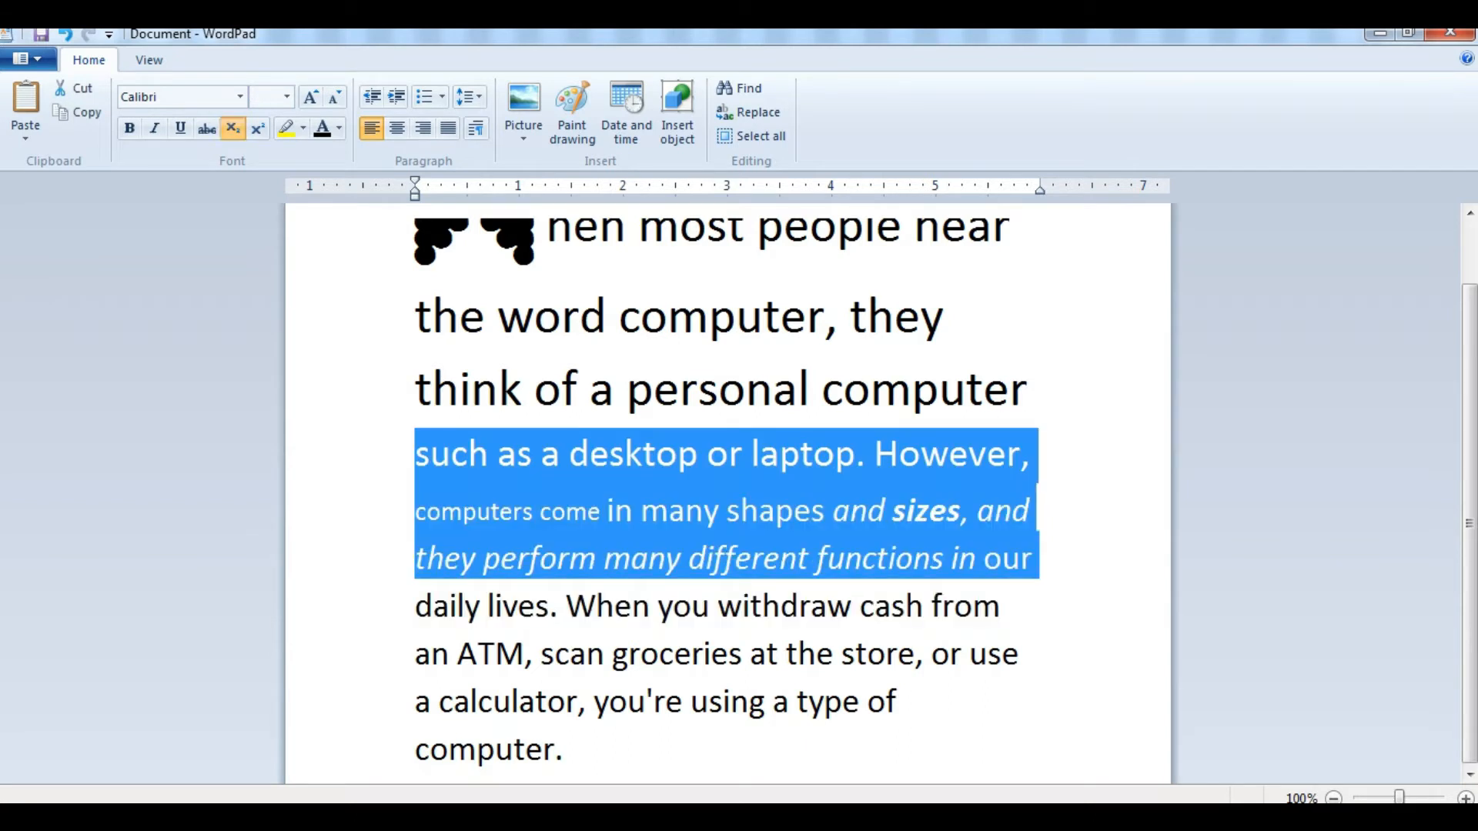
pyautogui.click(304, 128)
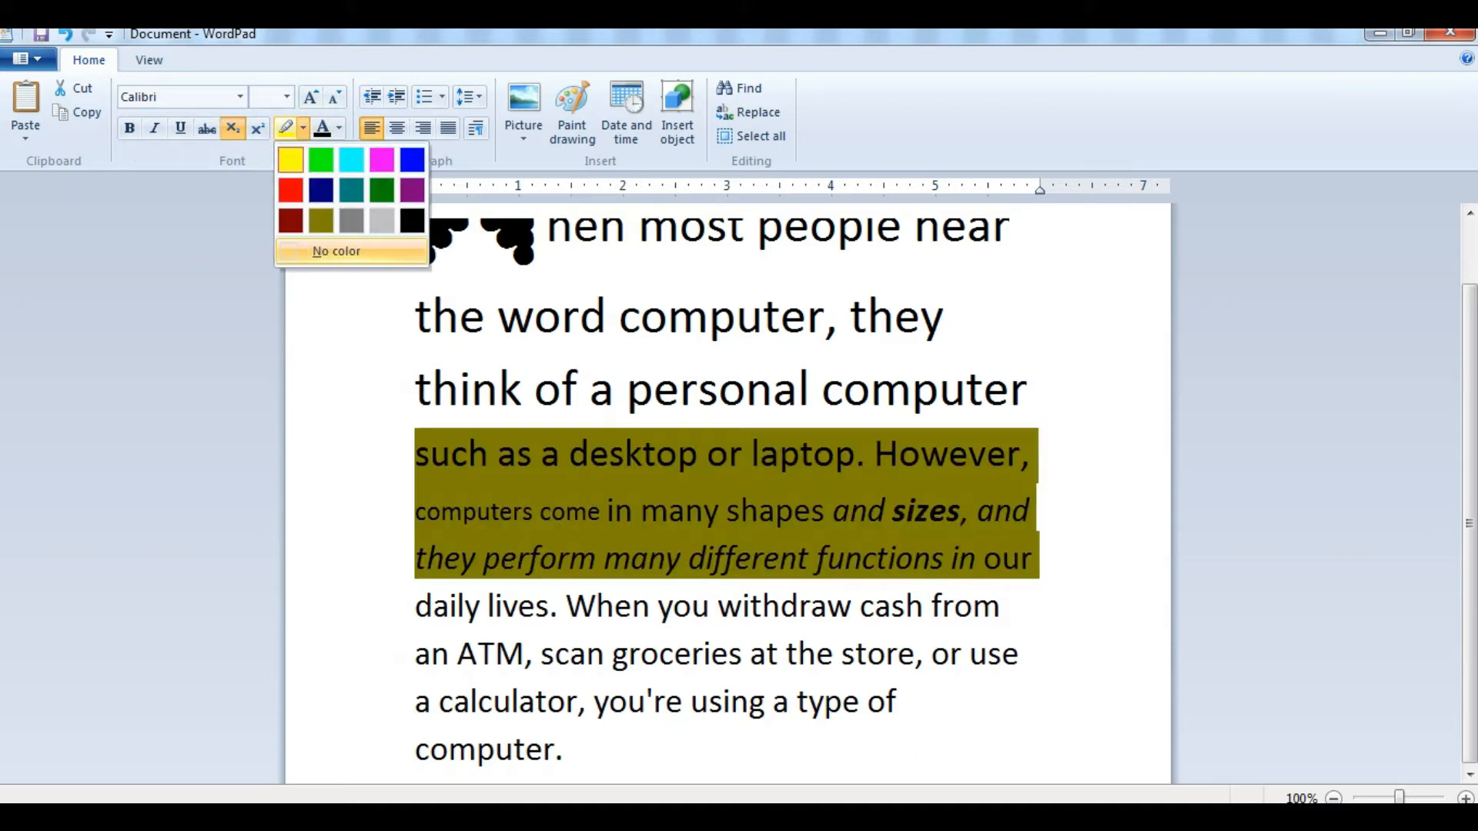
pyautogui.click(336, 252)
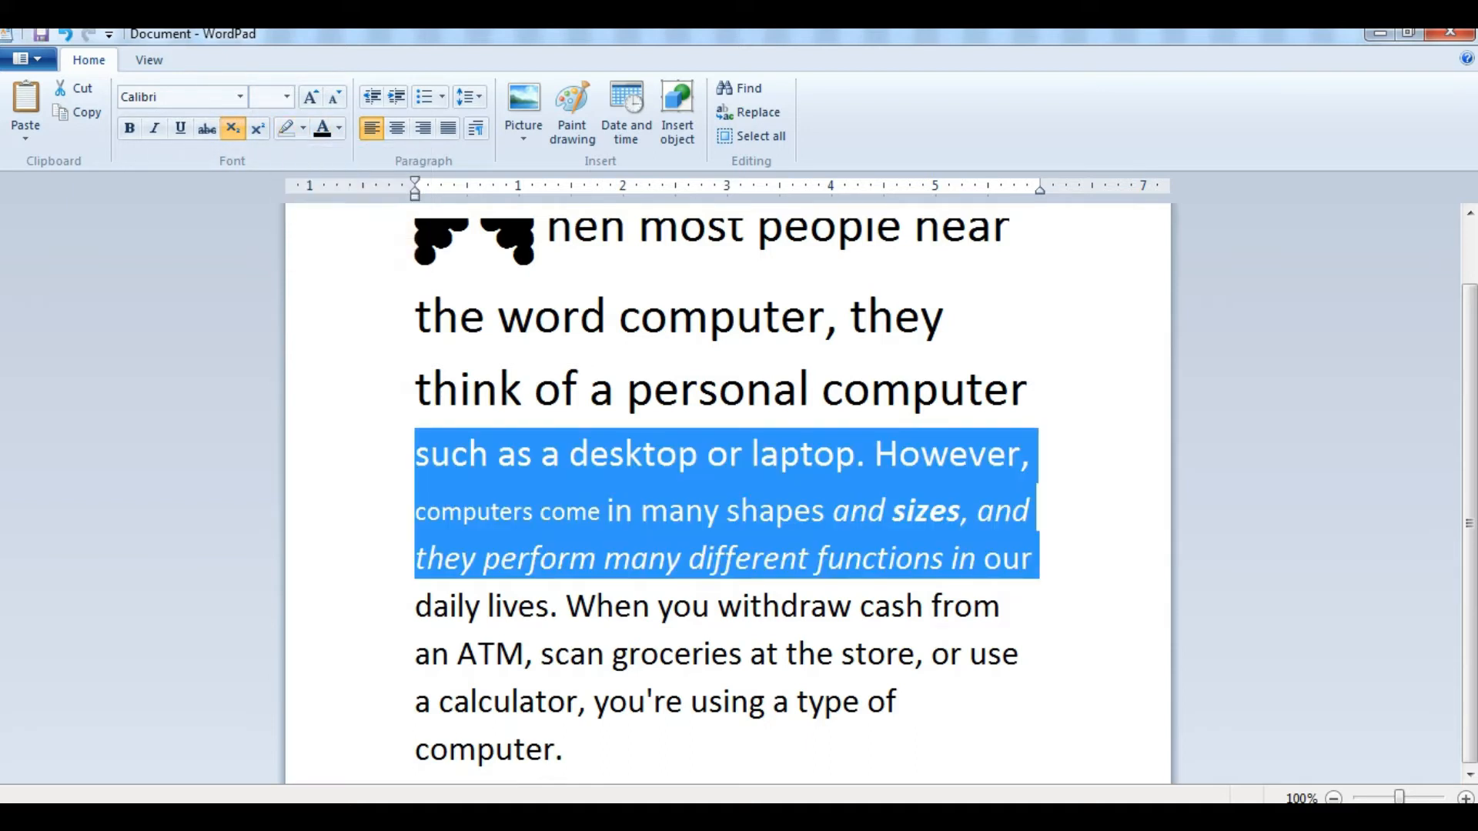
pyautogui.click(478, 701)
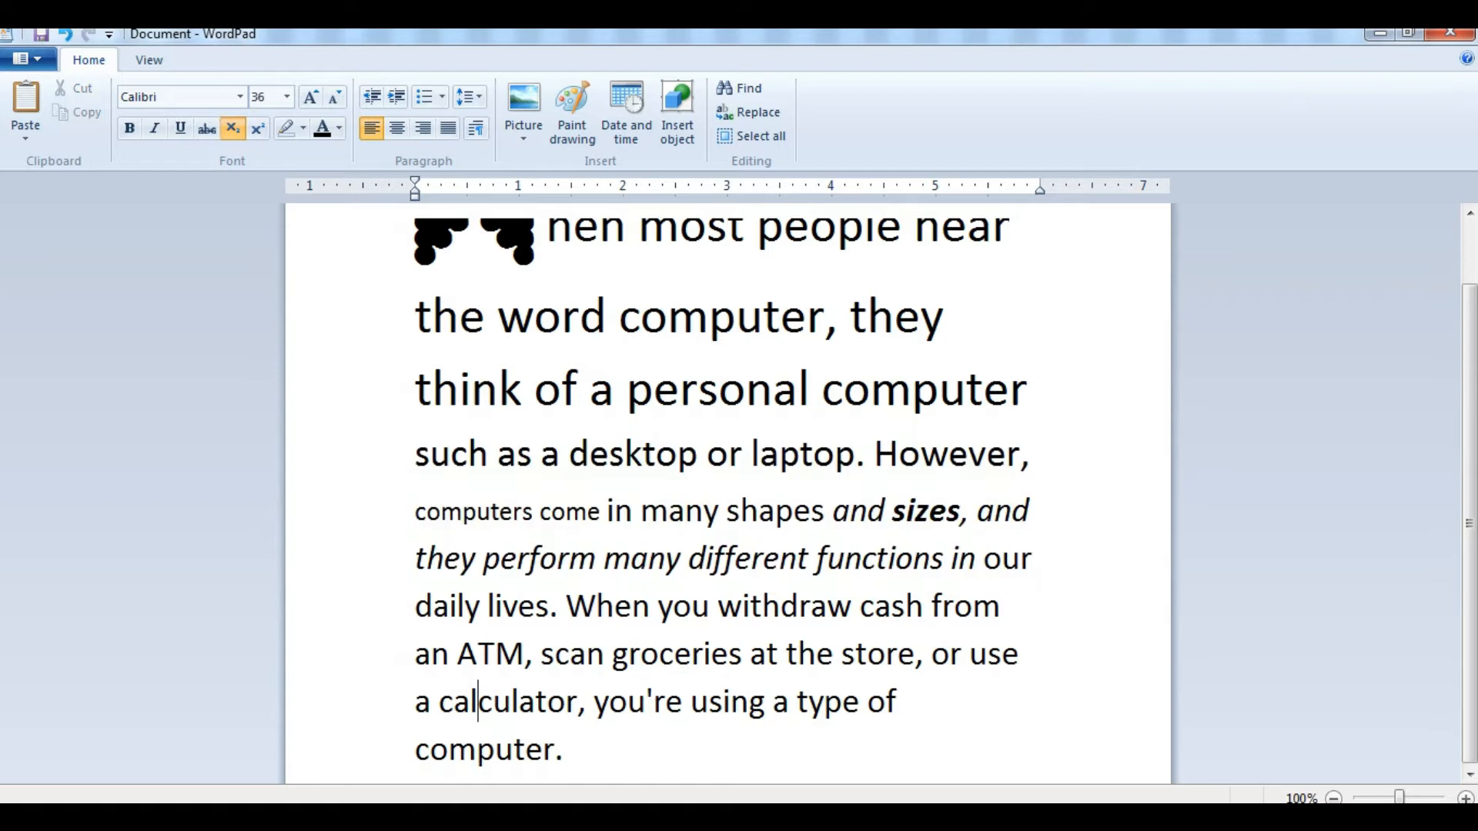
# Step: Change the text color of the final word "computer." to red and deselect it
pyautogui.moveTo(415, 749); pyautogui.dragTo(569, 751)
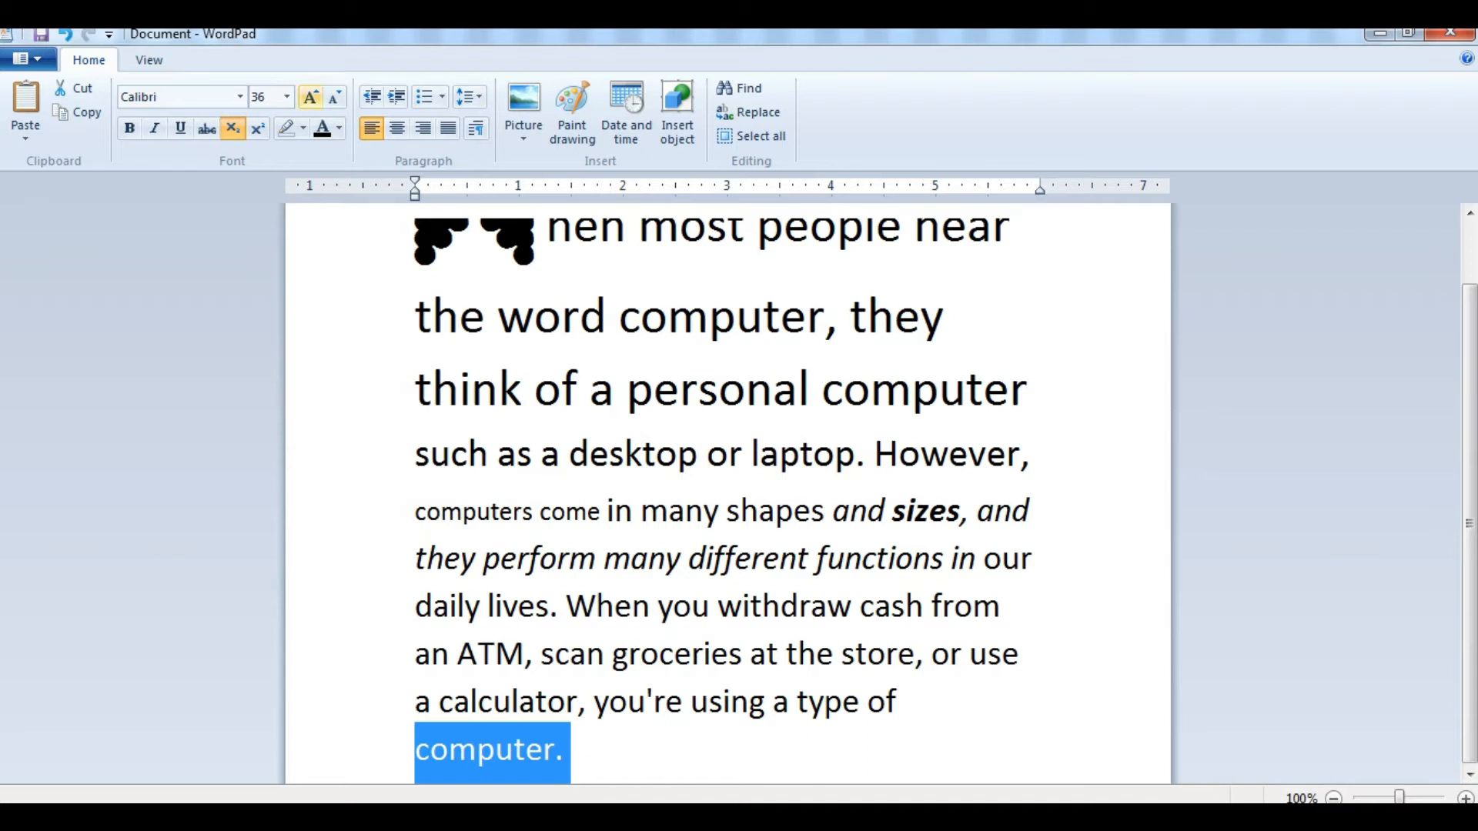
pyautogui.click(339, 128)
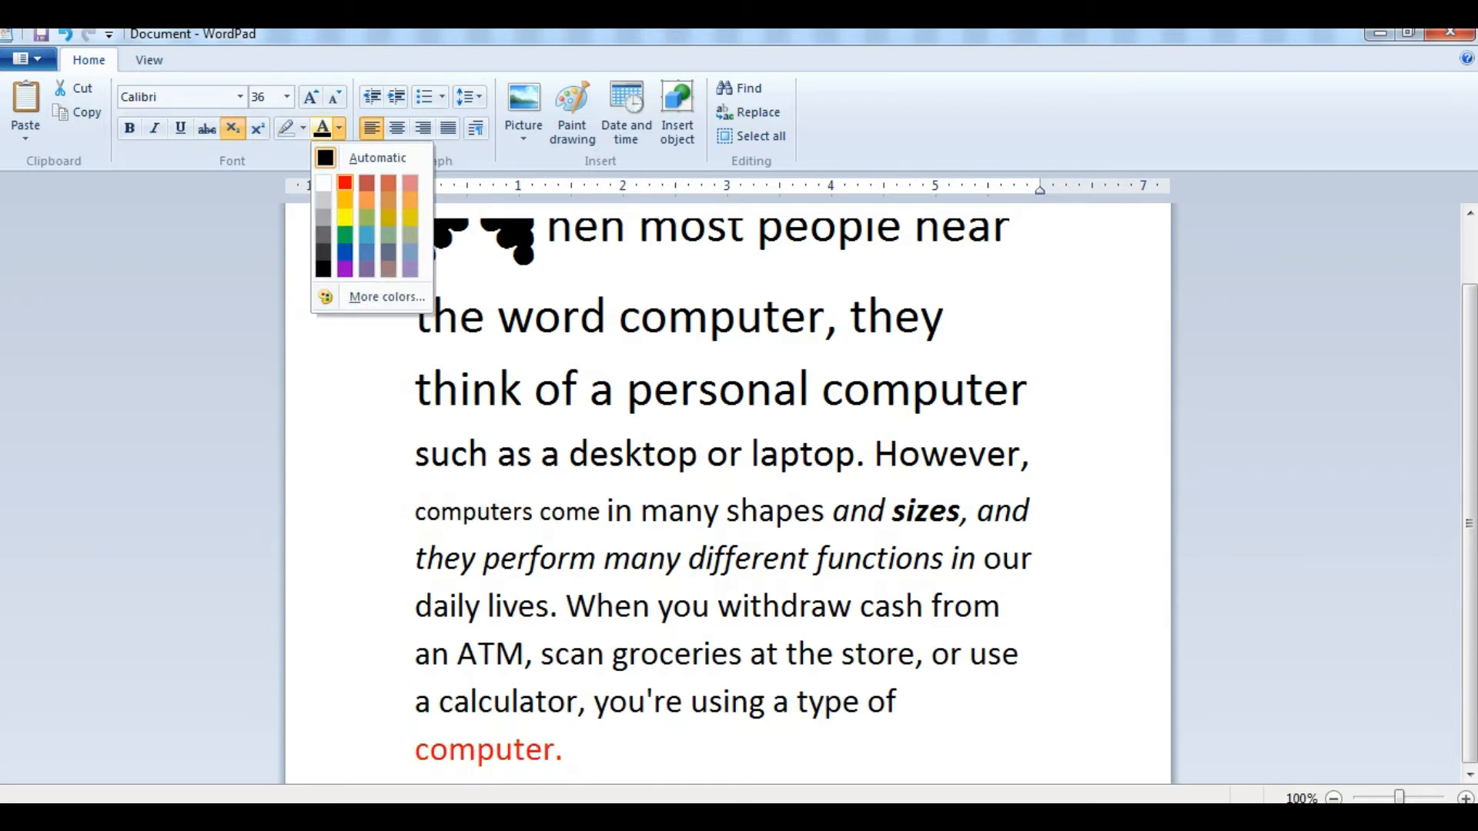
pyautogui.click(344, 183)
pyautogui.click(565, 750)
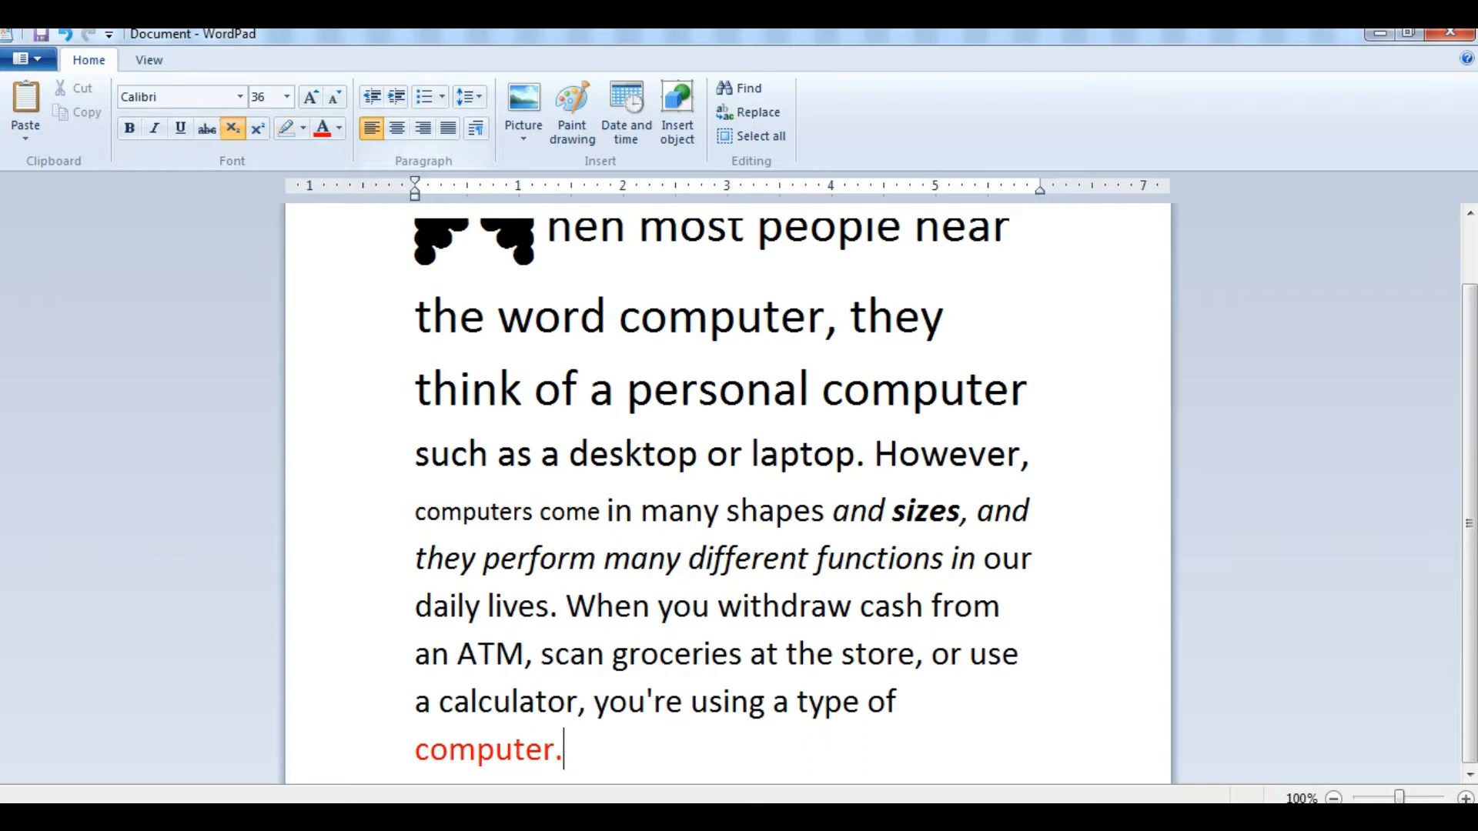
pyautogui.scroll(1, 728, 493)
pyautogui.scroll(-1, 727, 493)
pyautogui.scroll(1, 727, 492)
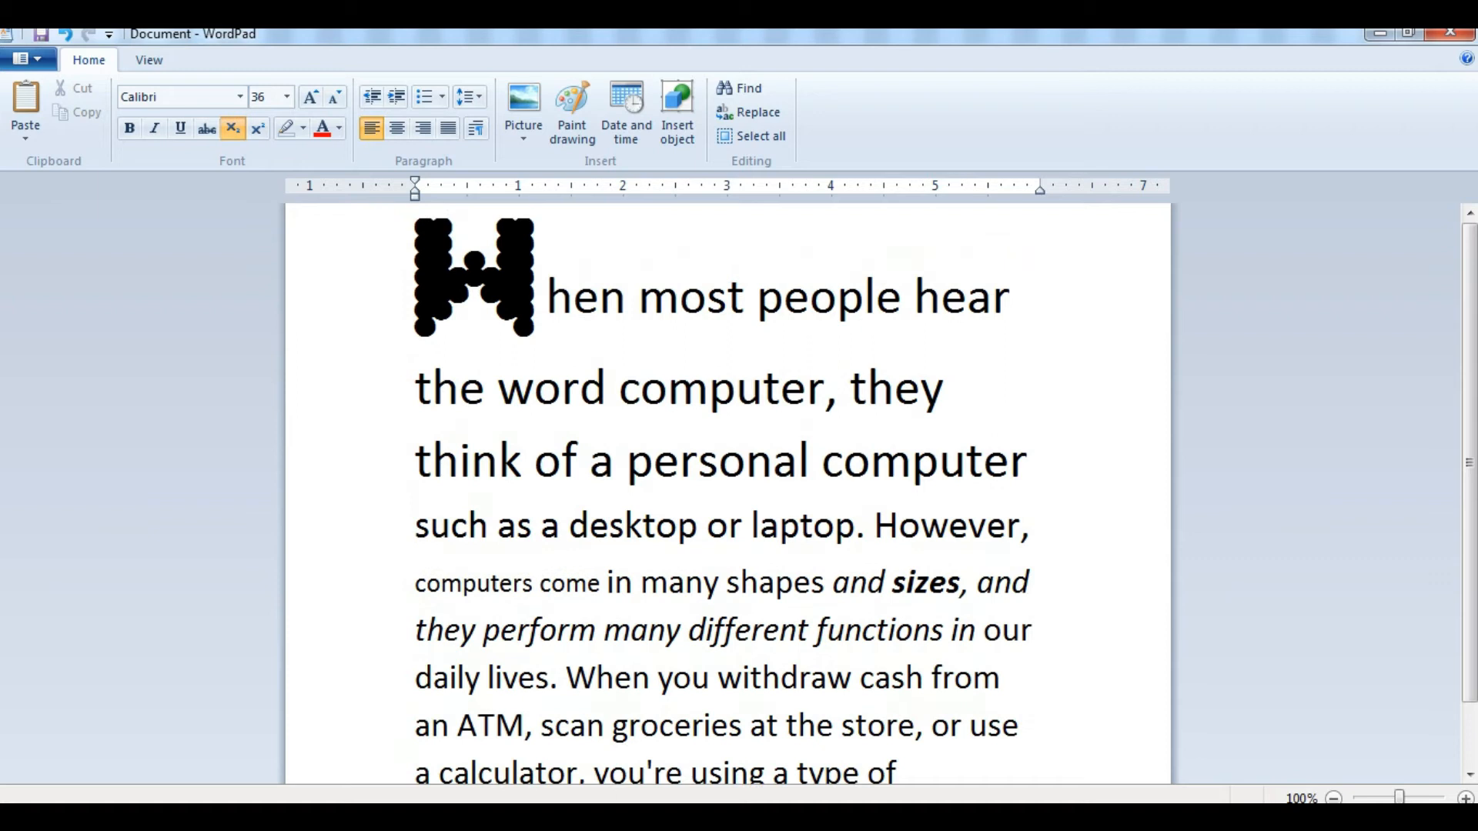
# Step: Try increasing the sample paragraph's indent by two levels and decrease it back by two levels
pyautogui.moveTo(486, 390); pyautogui.dragTo(417, 388)
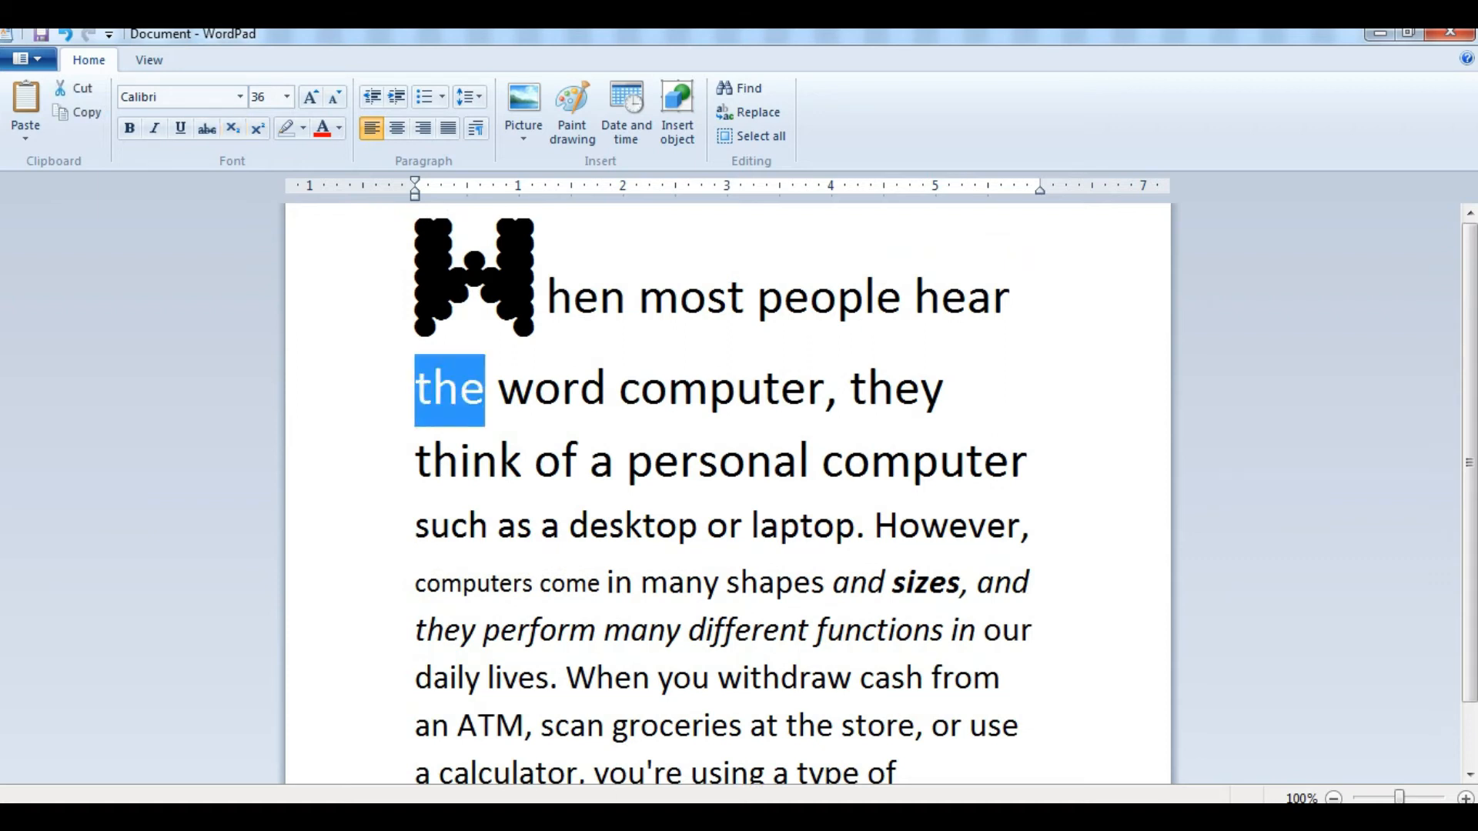
pyautogui.click(397, 96)
pyautogui.click(396, 96)
pyautogui.click(371, 97)
pyautogui.click(372, 96)
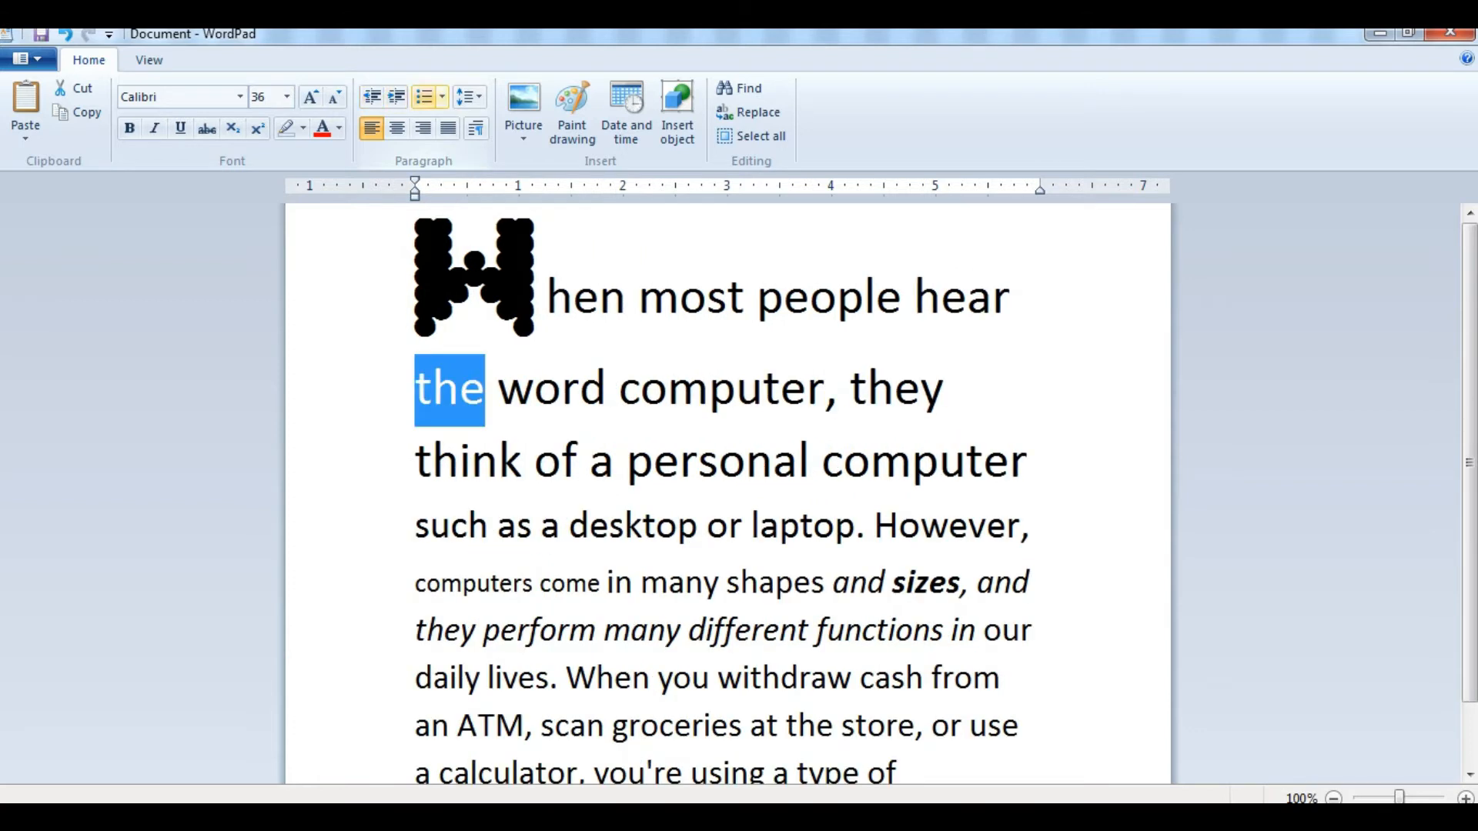
# Step: Format the entire sample paragraph as a bulleted list item
pyautogui.moveTo(385, 296); pyautogui.dragTo(385, 770)
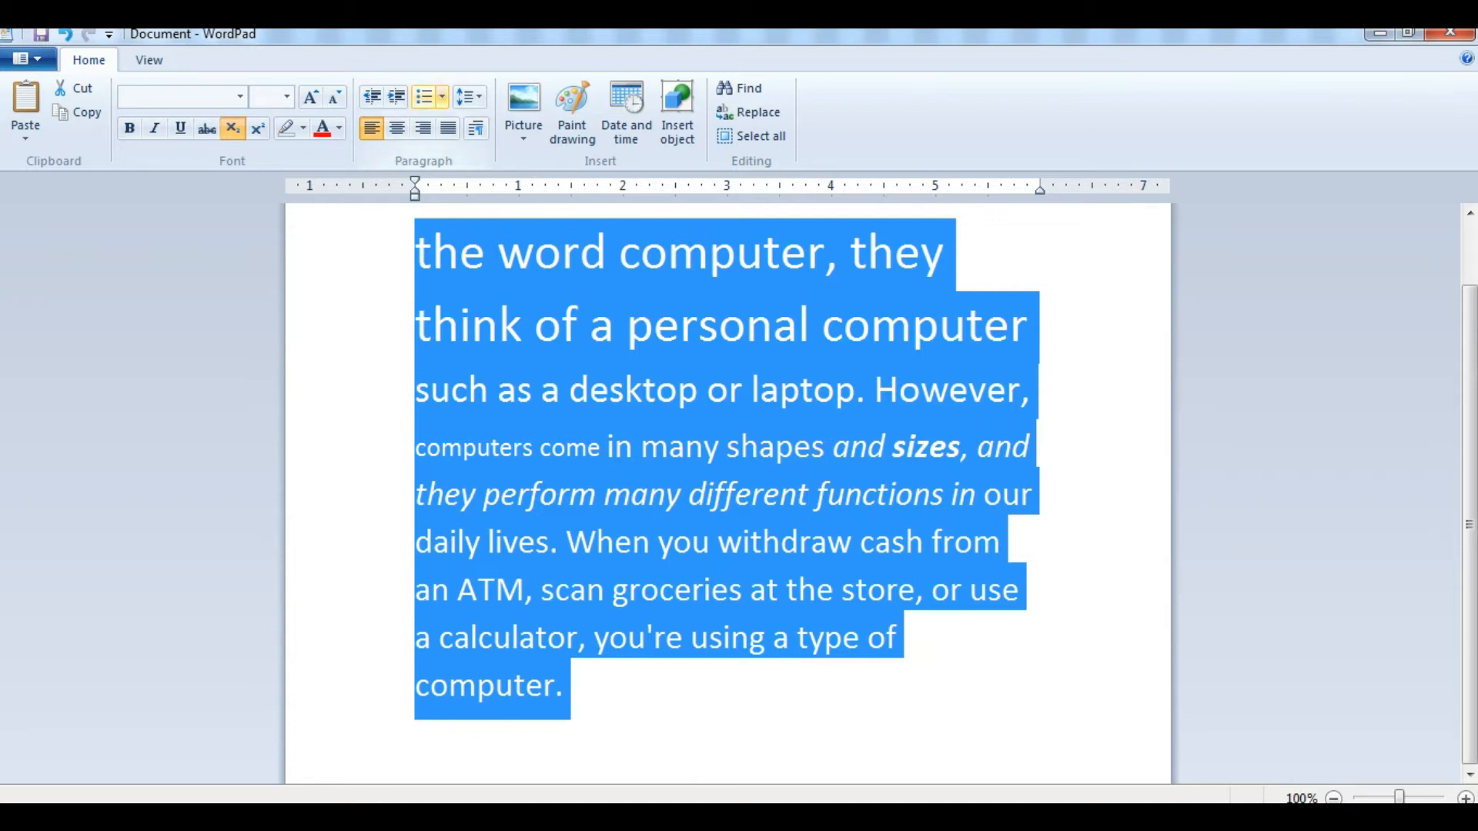
pyautogui.click(442, 96)
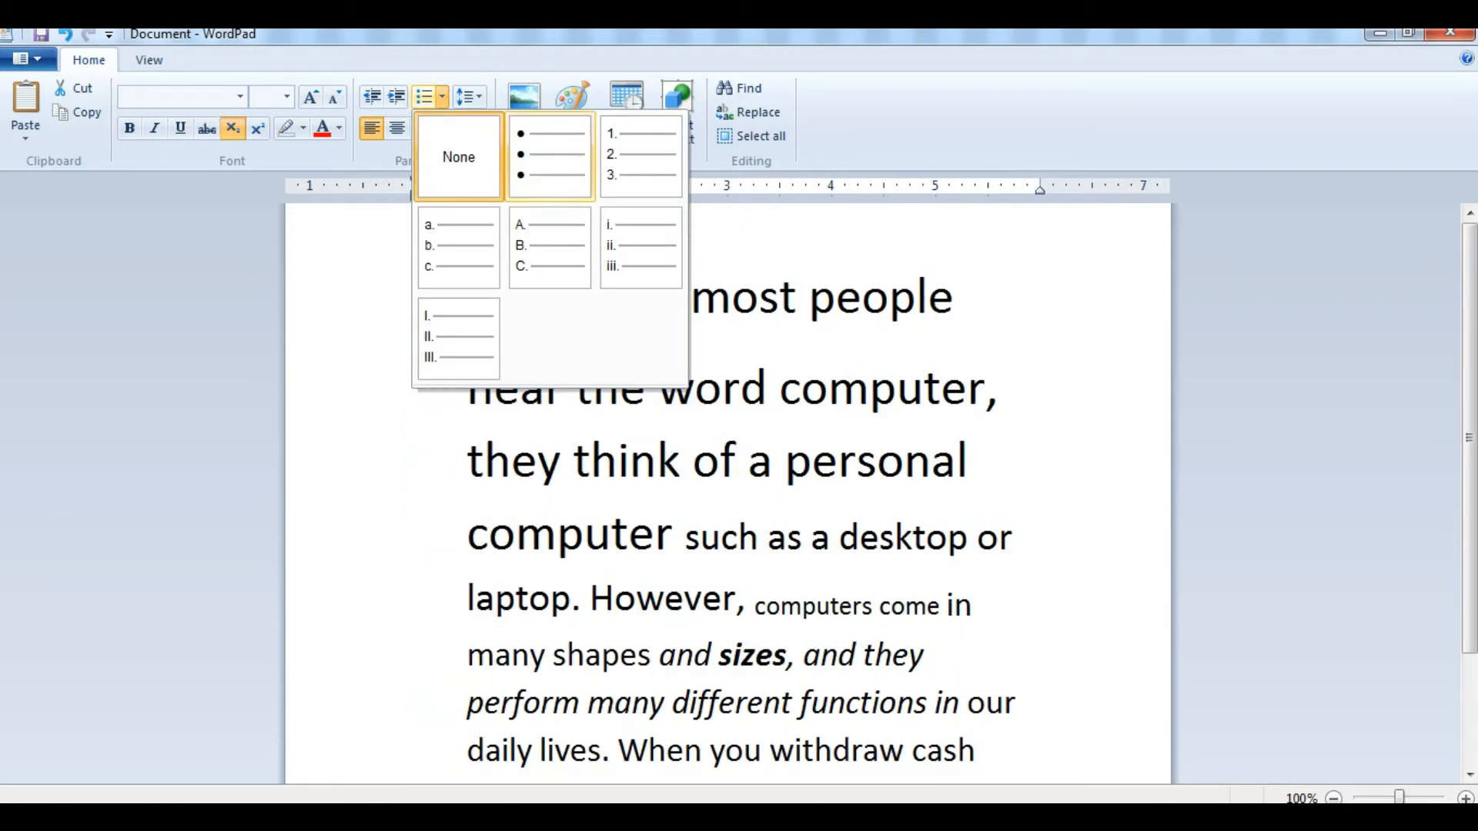
pyautogui.click(550, 157)
pyautogui.scroll(2, 728, 493)
pyautogui.scroll(-2, 728, 493)
# Step: Add a bullet item reading "computer" after the paragraph and start another empty bullet below it
pyautogui.click(725, 750)
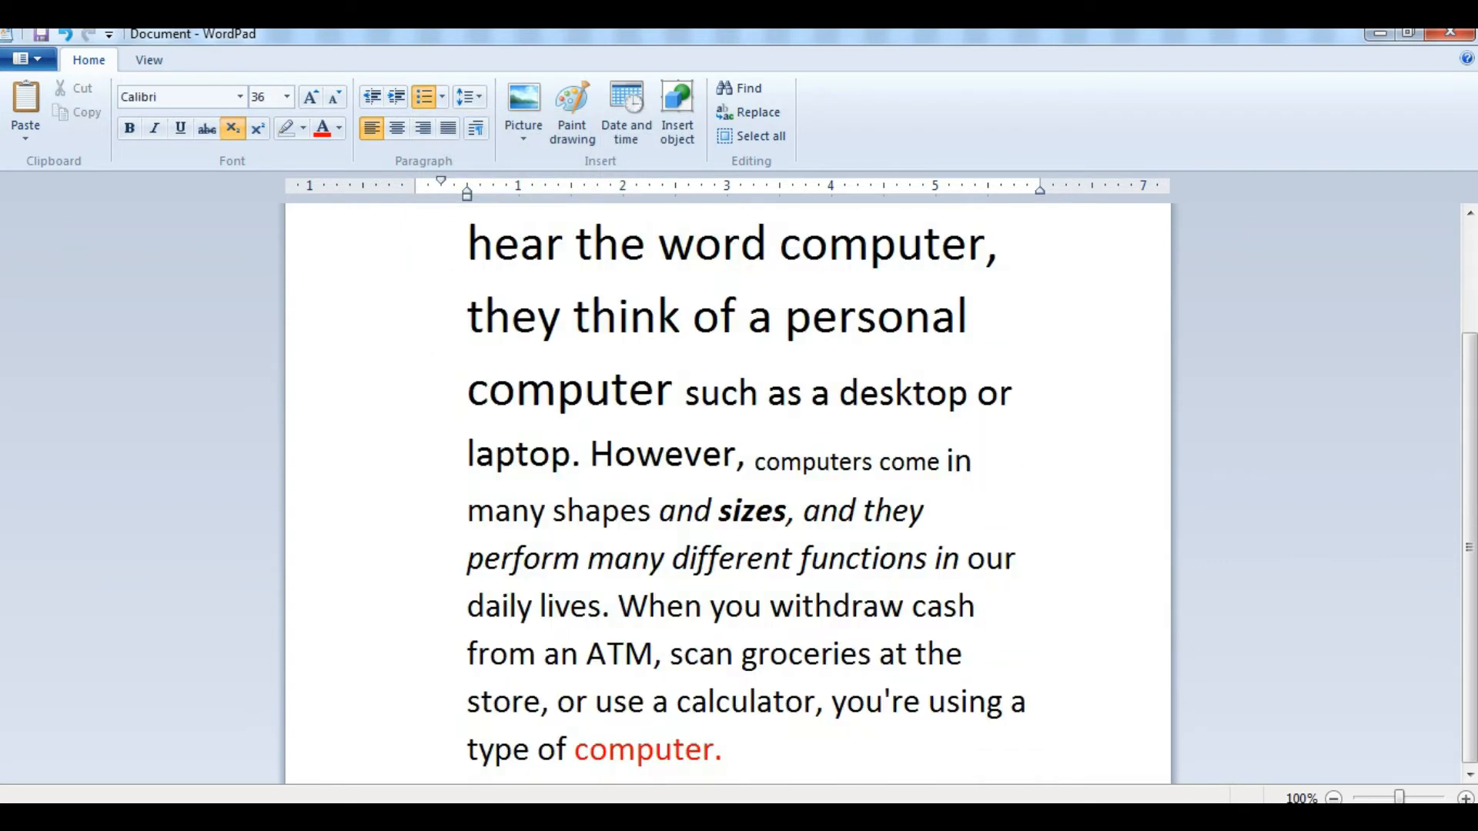
pyautogui.press('Return')
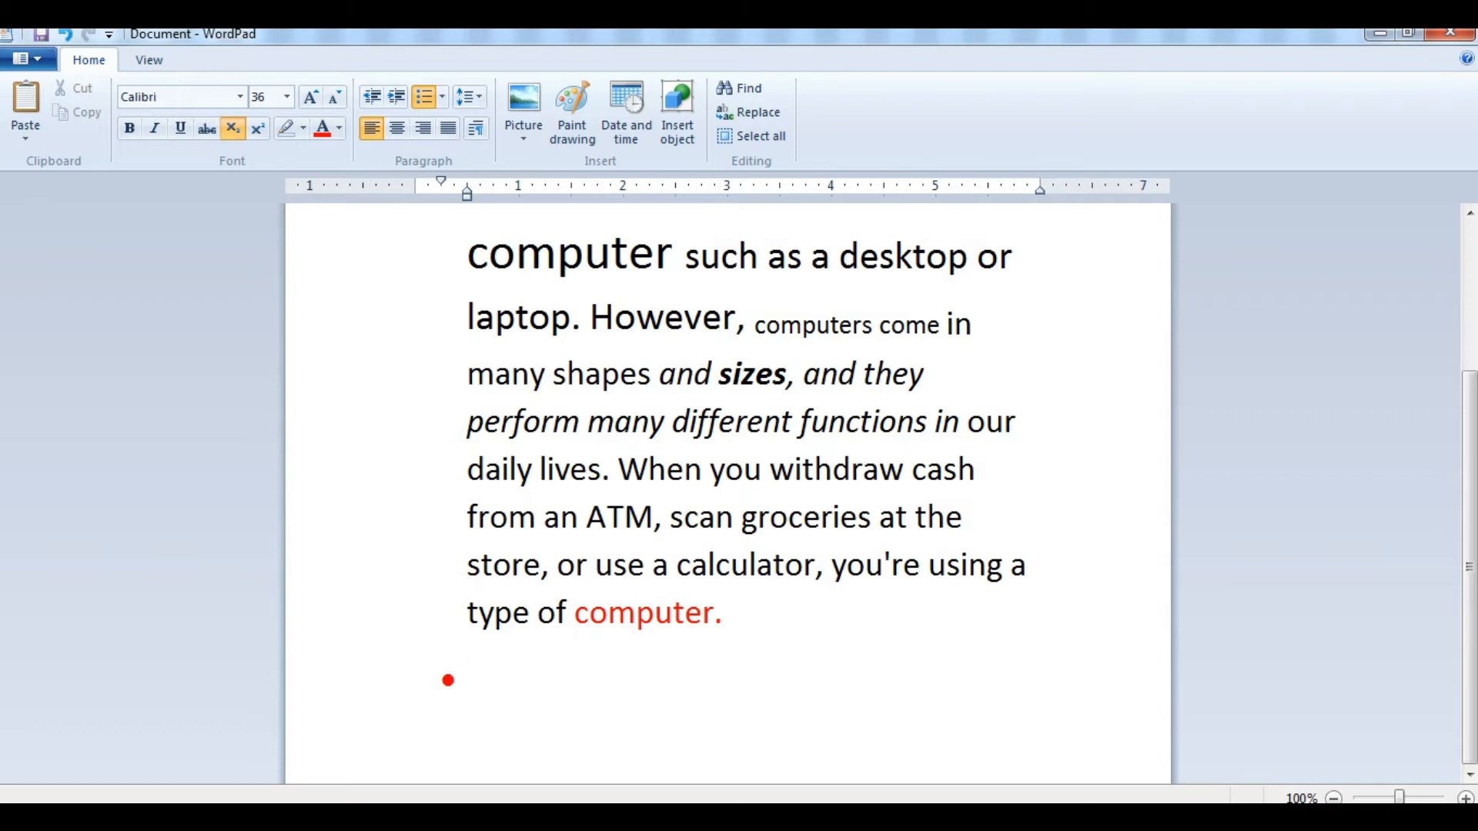
pyautogui.write('computer')
pyautogui.press('Return')
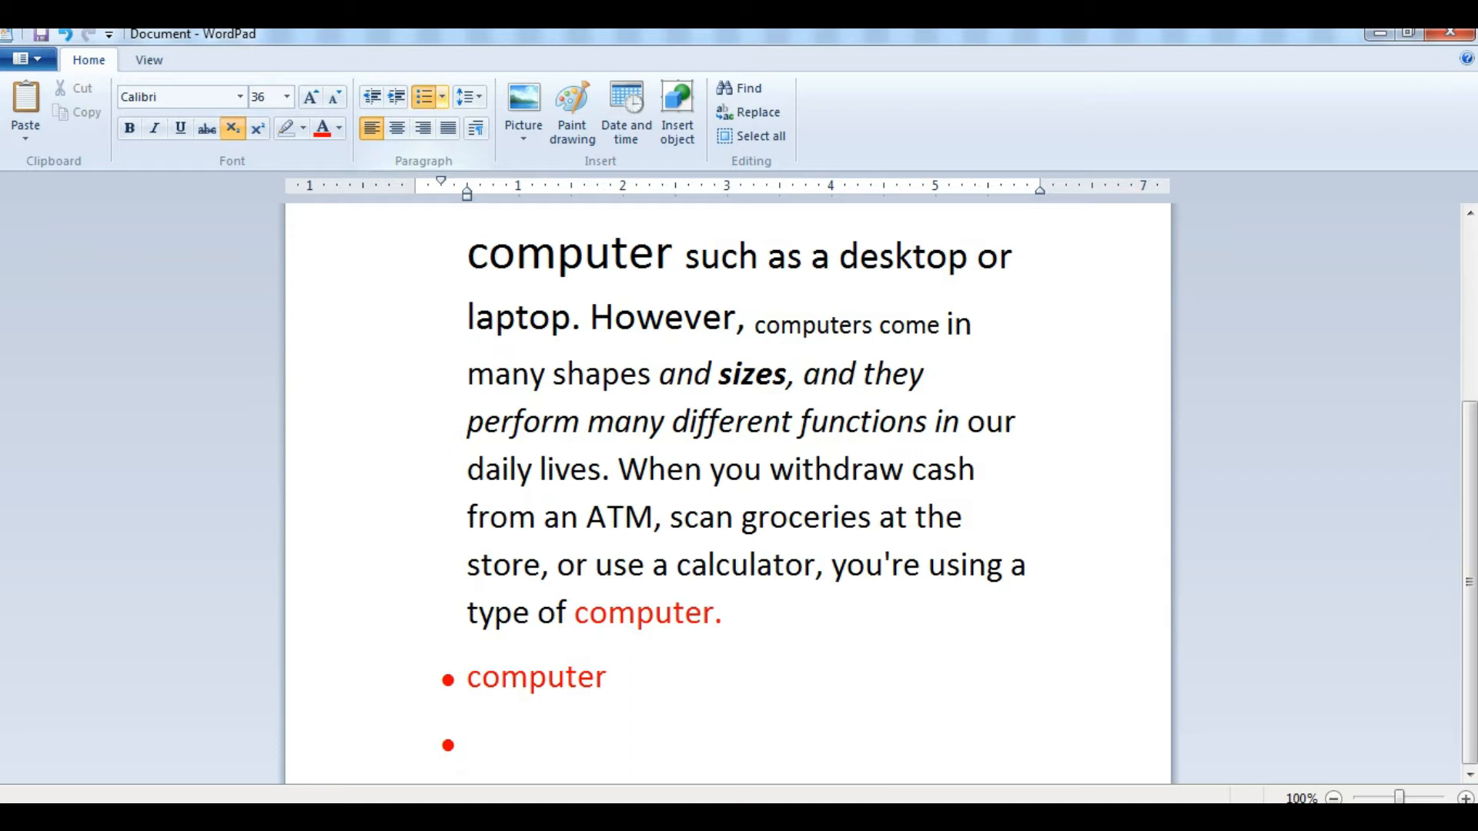
# Step: Delete the empty bullet and the "computer" item so the list ends at the paragraph's last word
pyautogui.click(442, 96)
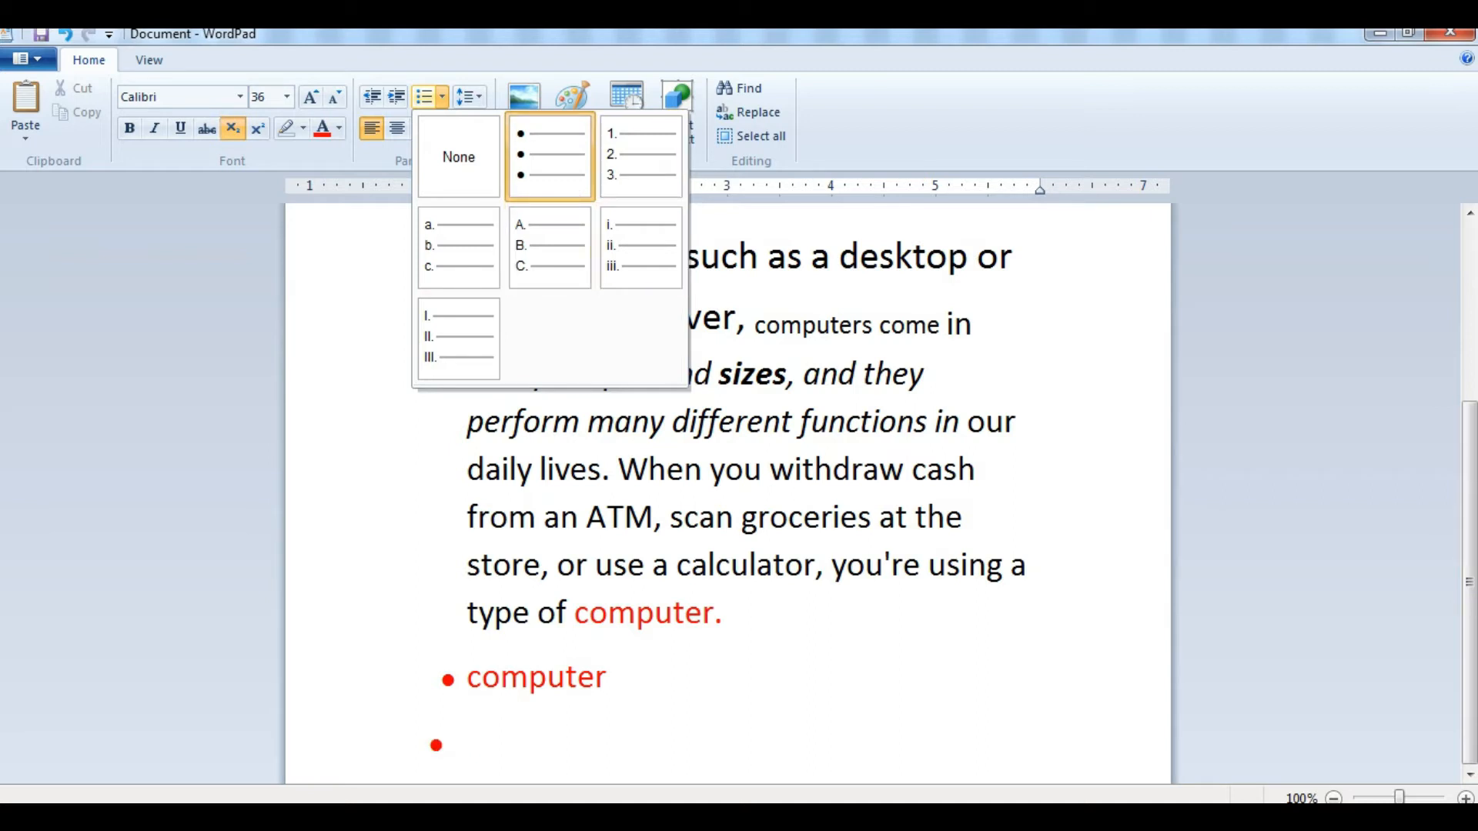
pyautogui.press('Escape')
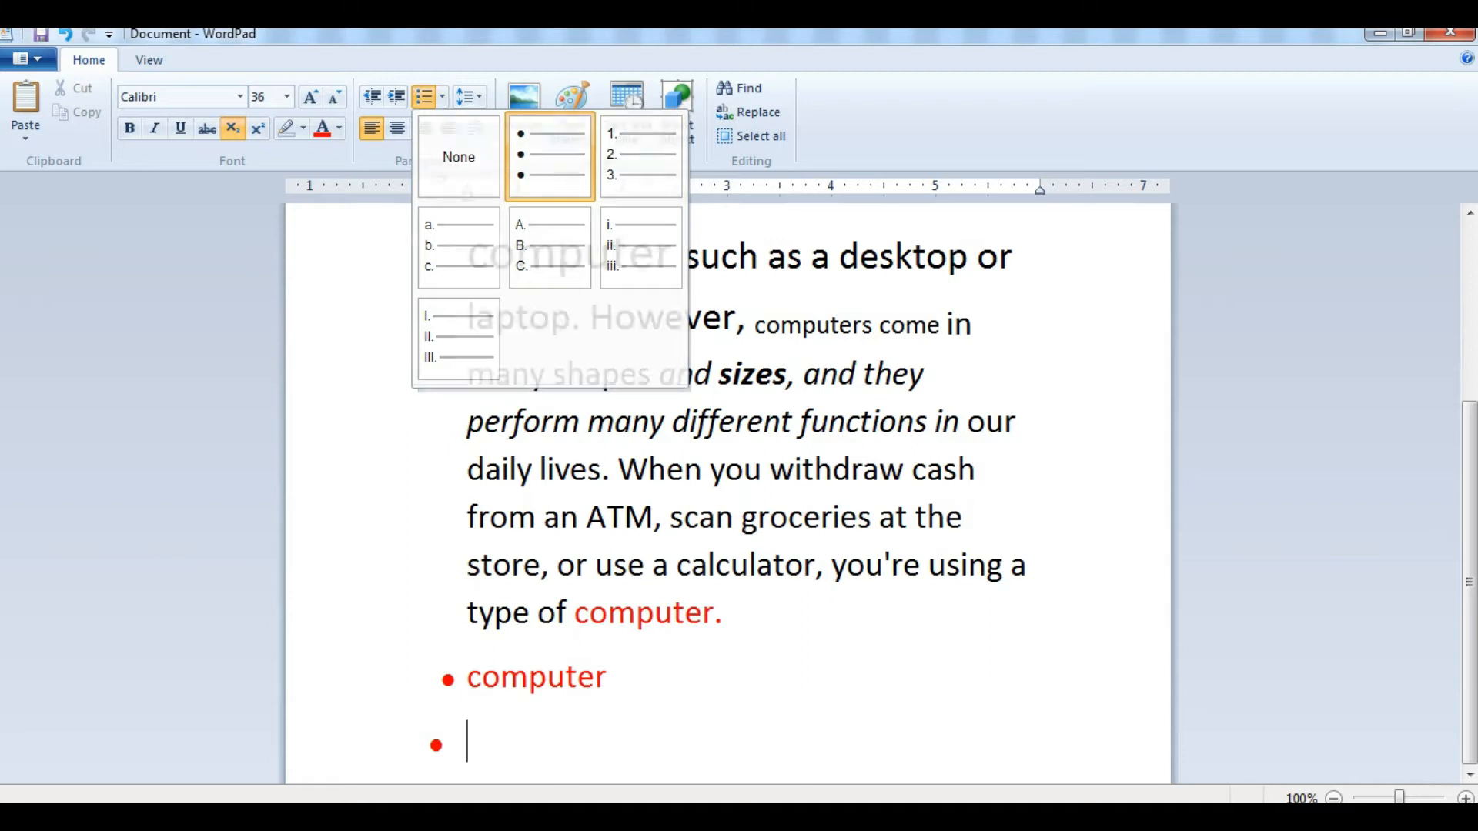
pyautogui.press('BackSpace')
pyautogui.press('BackSpace')
pyautogui.press('BackSpace')
pyautogui.press('BackSpace')
pyautogui.press('BackSpace')
pyautogui.press('BackSpace')
pyautogui.press('BackSpace')
pyautogui.press('BackSpace')
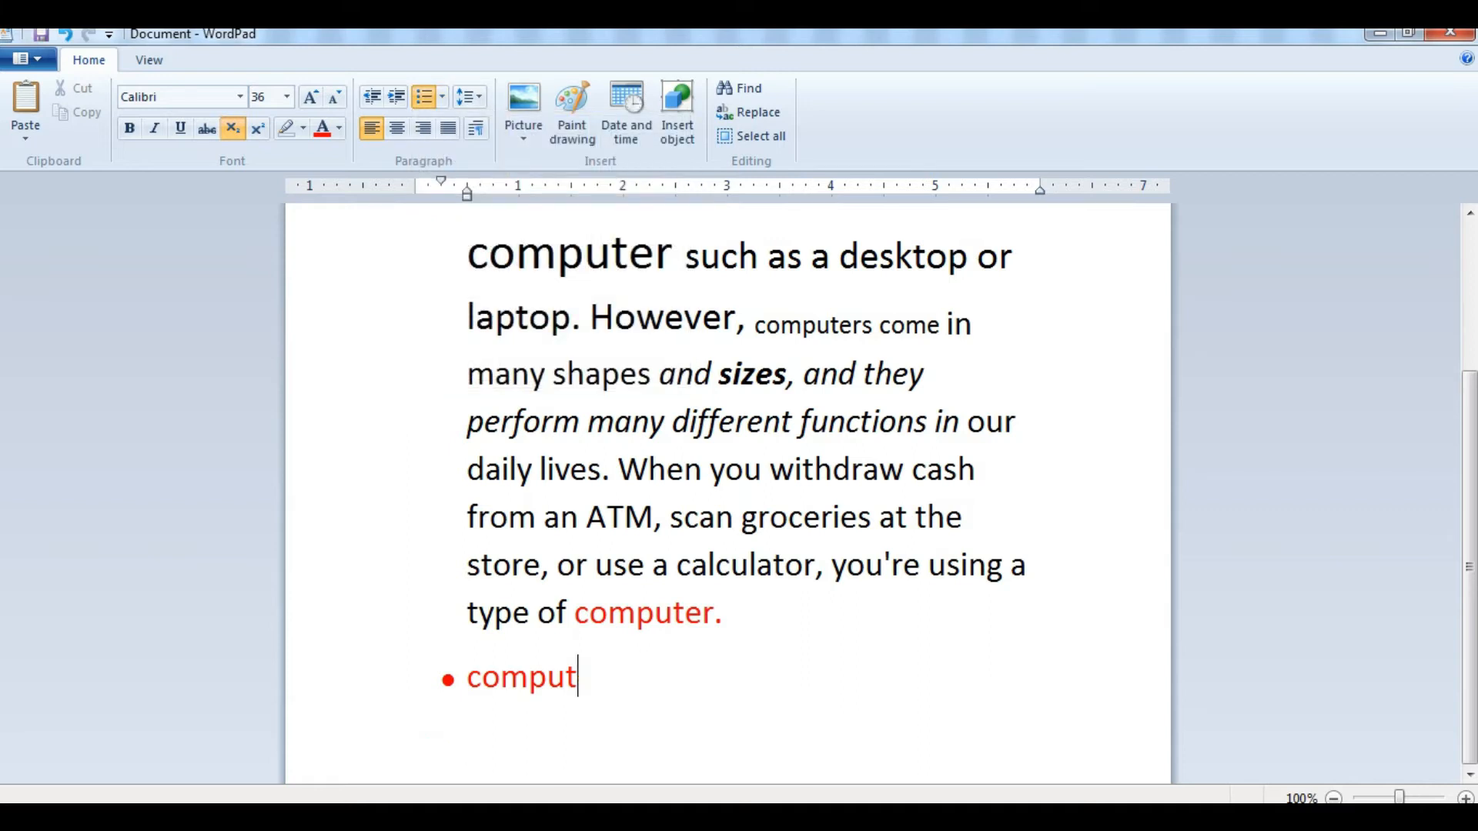
pyautogui.press('BackSpace')
pyautogui.press('BackSpace')
pyautogui.press('Return')
pyautogui.press('BackSpace')
pyautogui.press('BackSpace')
# Step: Change the list style to uppercase letters A, B, C, and add an item "computer" followed by an empty item
pyautogui.click(442, 97)
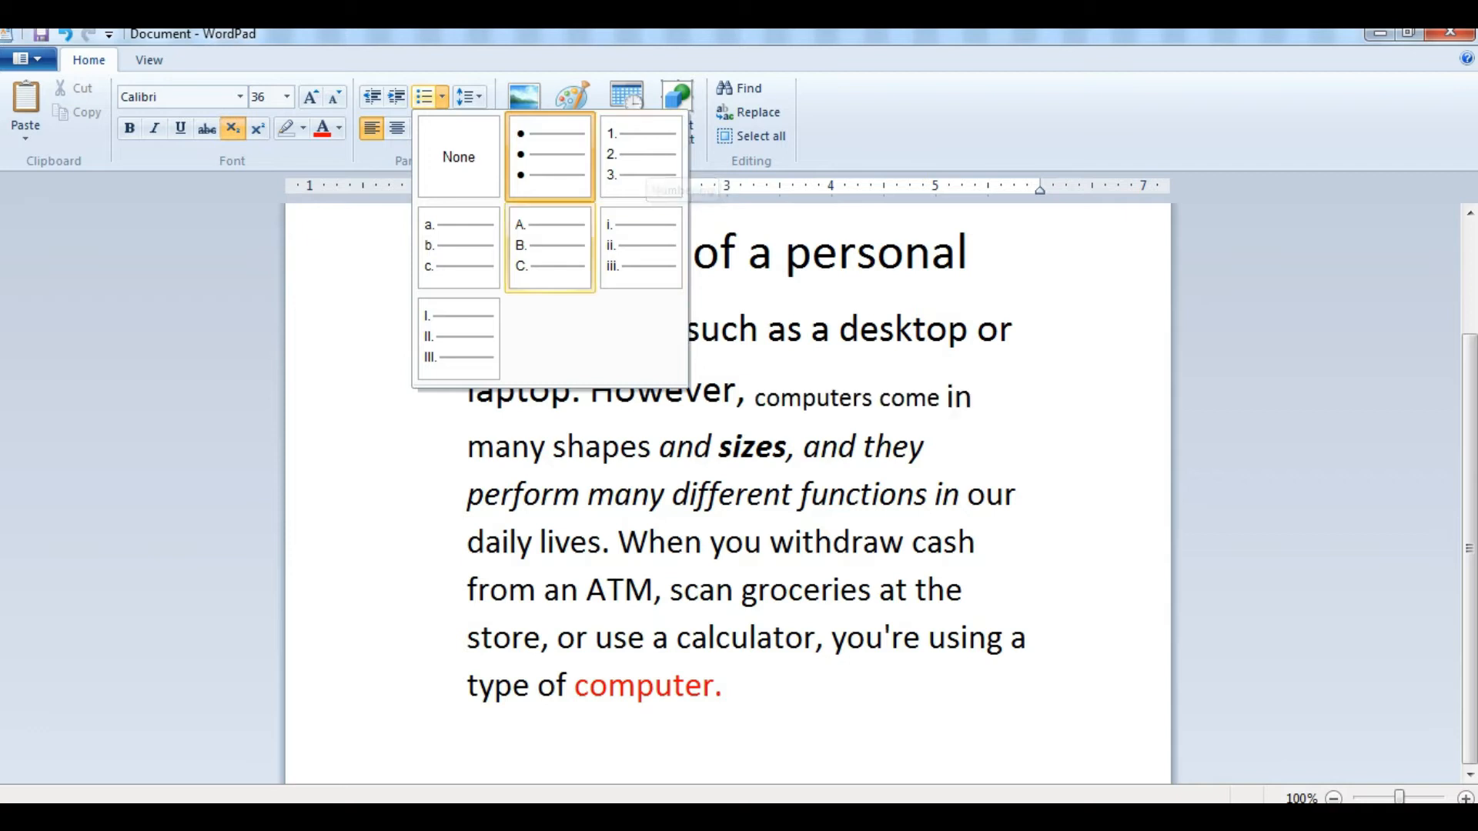
pyautogui.click(549, 248)
pyautogui.press('Return')
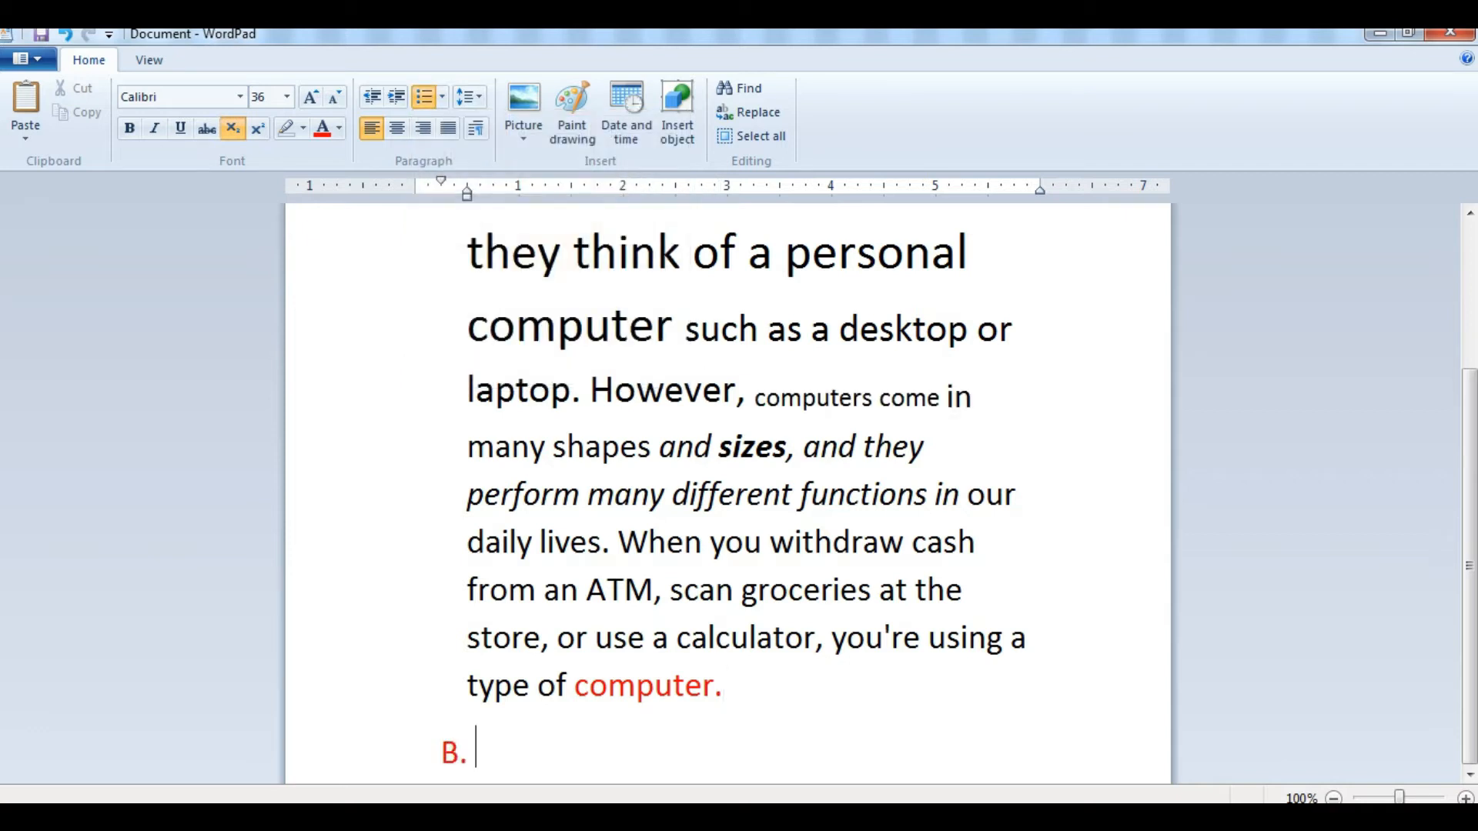
pyautogui.write('computer')
pyautogui.press('Return')
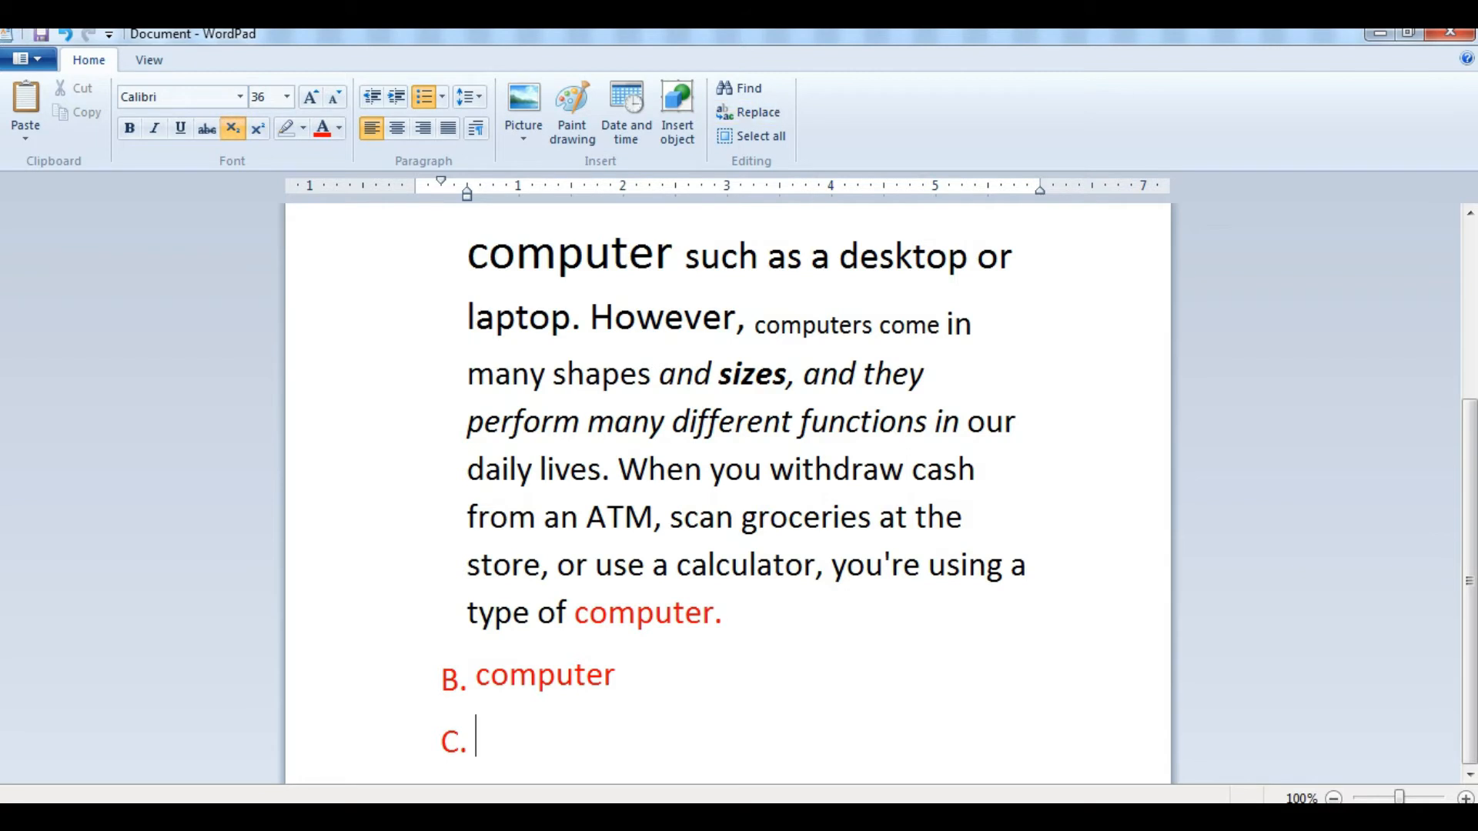
# Step: Set the line spacing of the whole document to 1.0 and deselect the text
pyautogui.hotkey('ctrl', 'a')
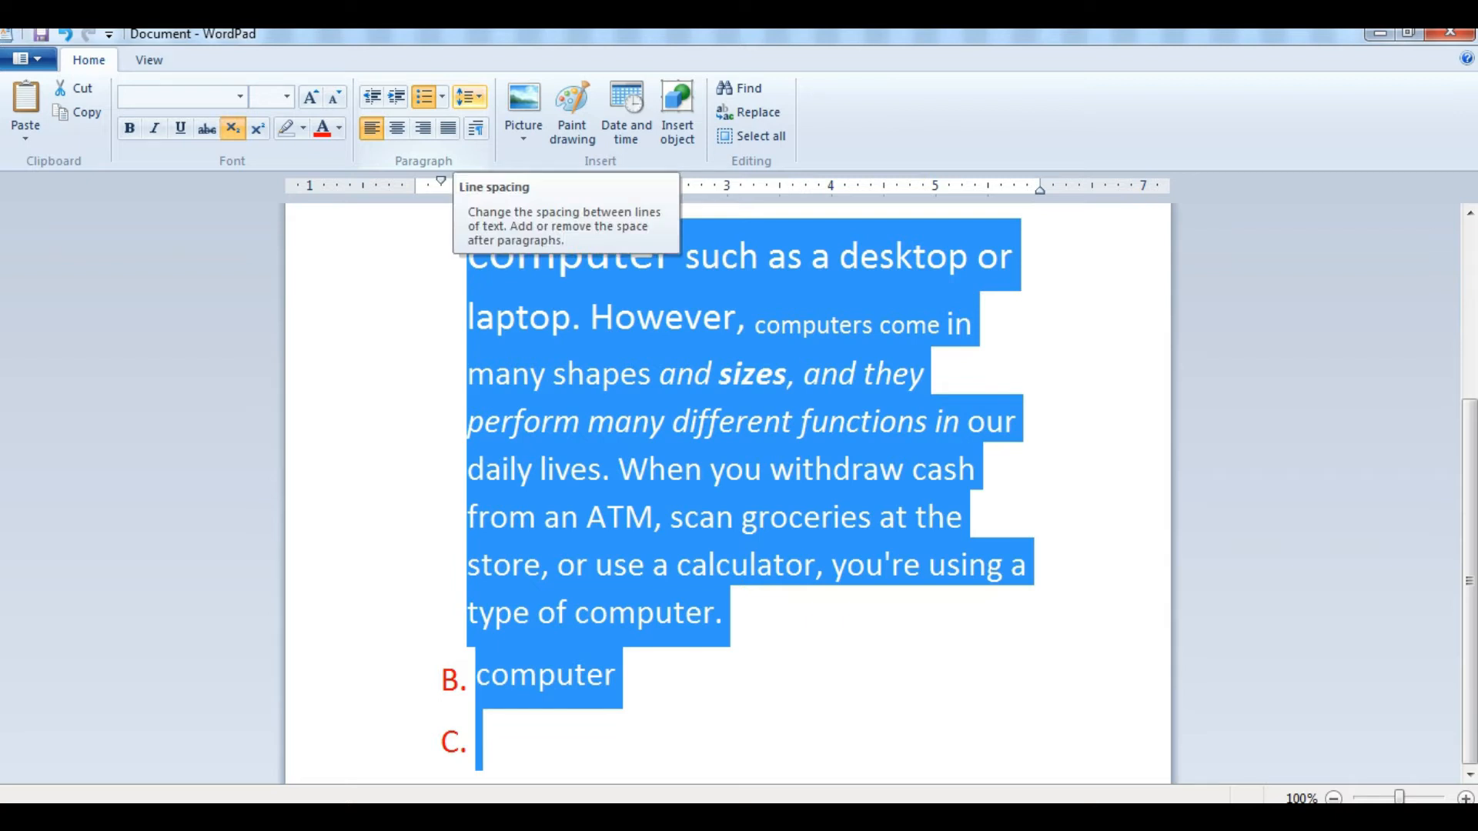
pyautogui.click(469, 97)
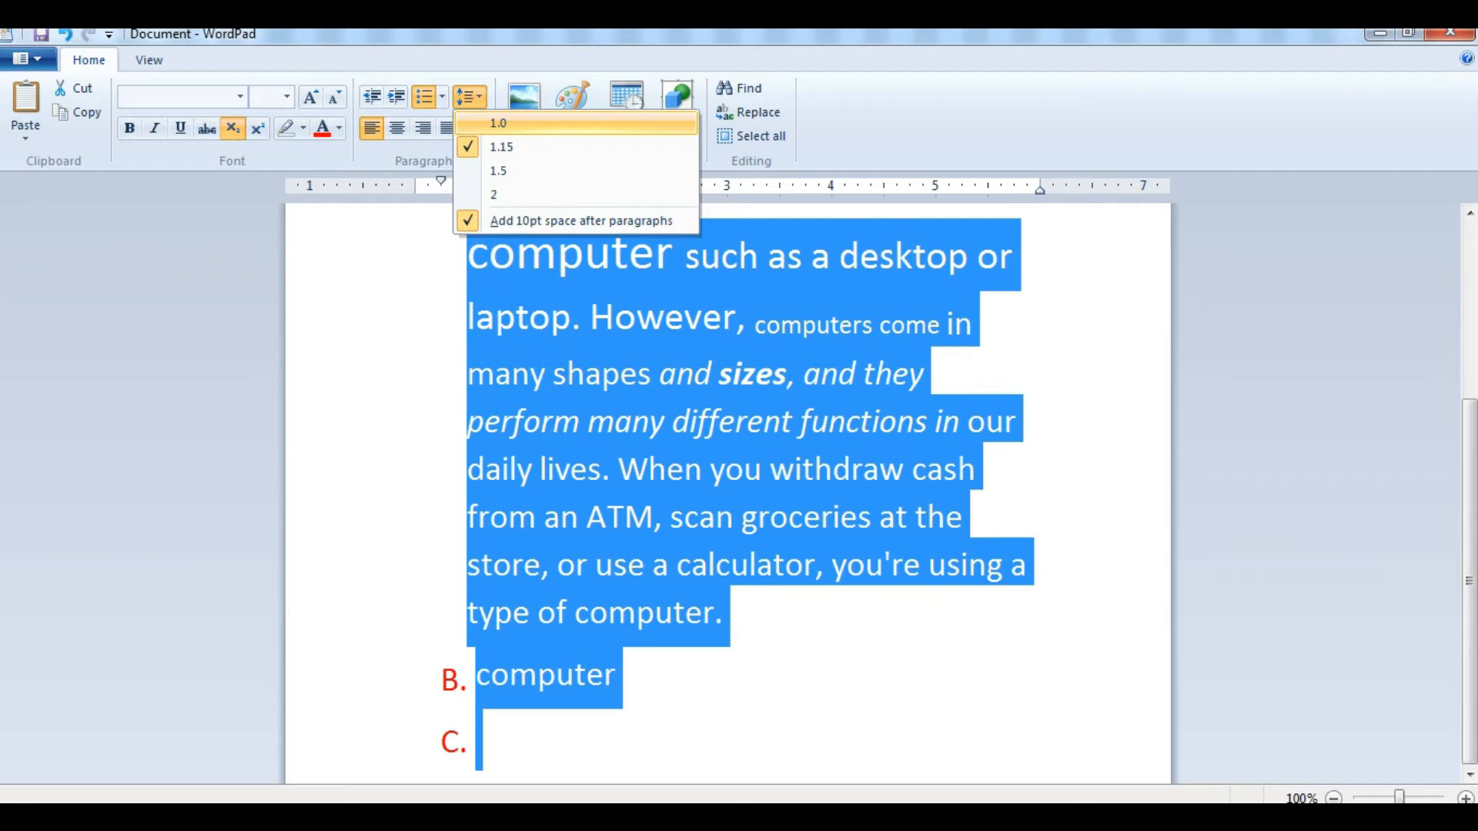
pyautogui.click(499, 124)
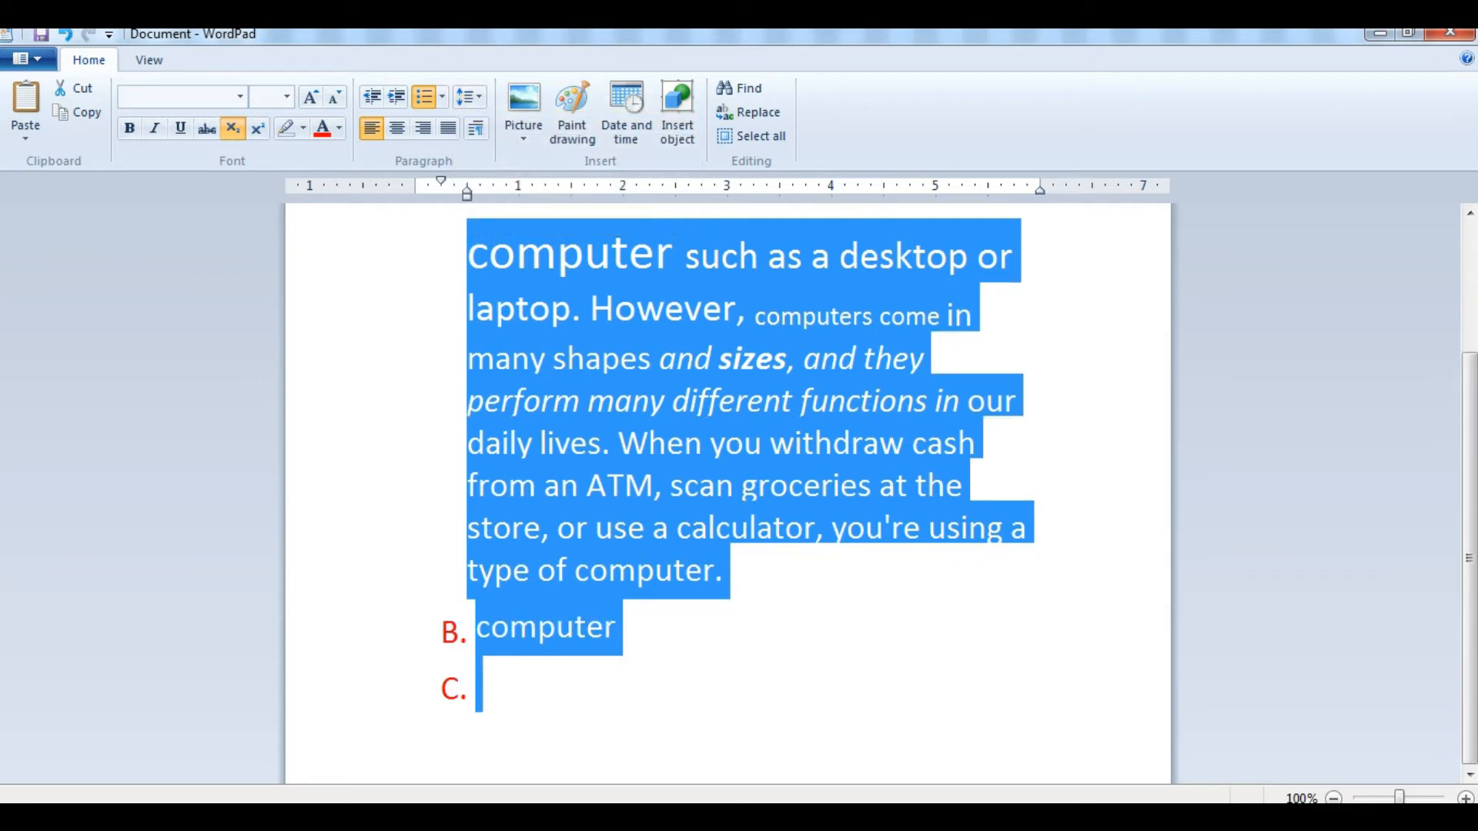
pyautogui.click(478, 683)
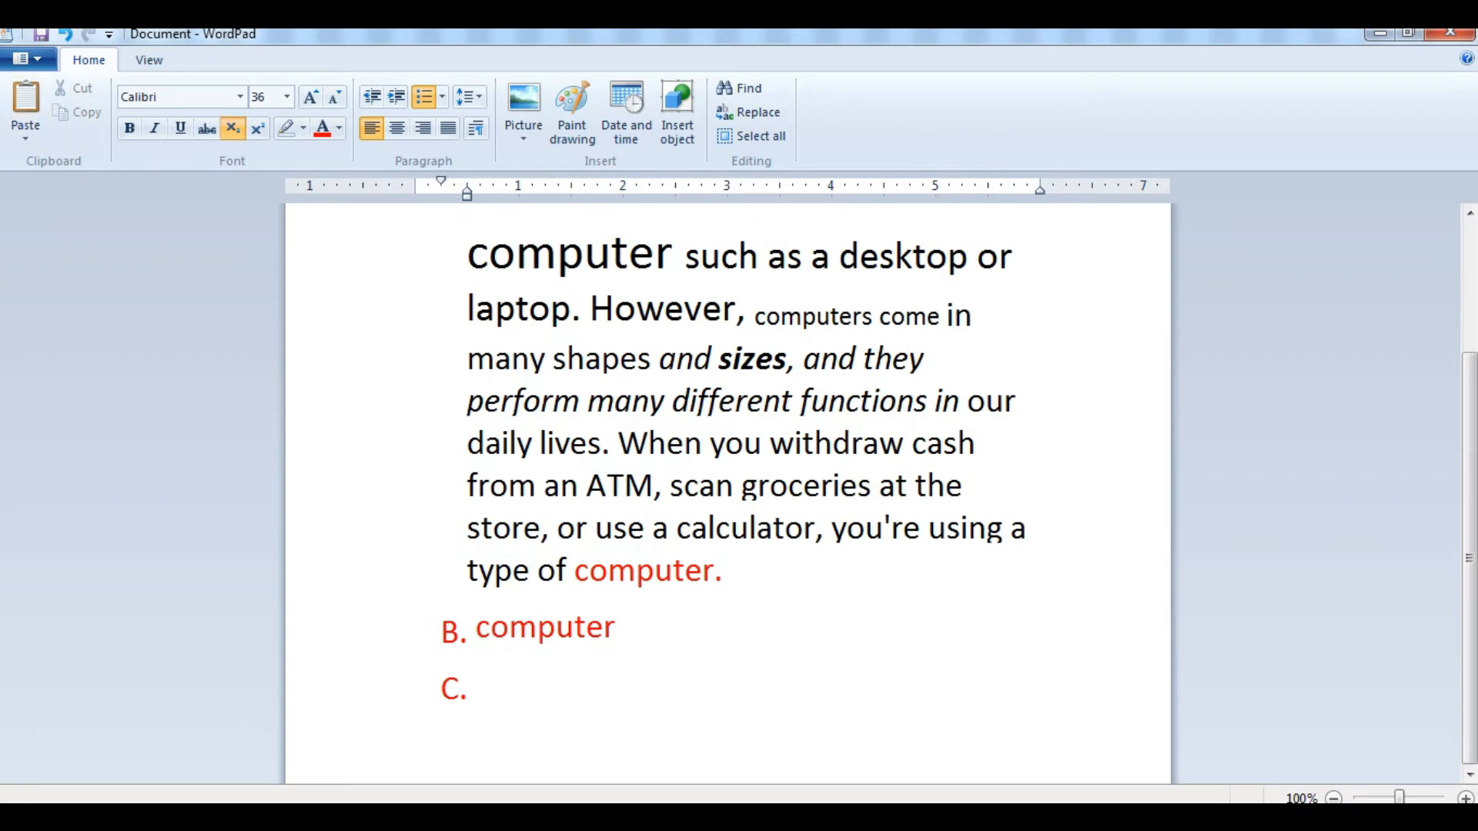
pyautogui.scroll(2, 728, 493)
pyautogui.scroll(-2, 727, 493)
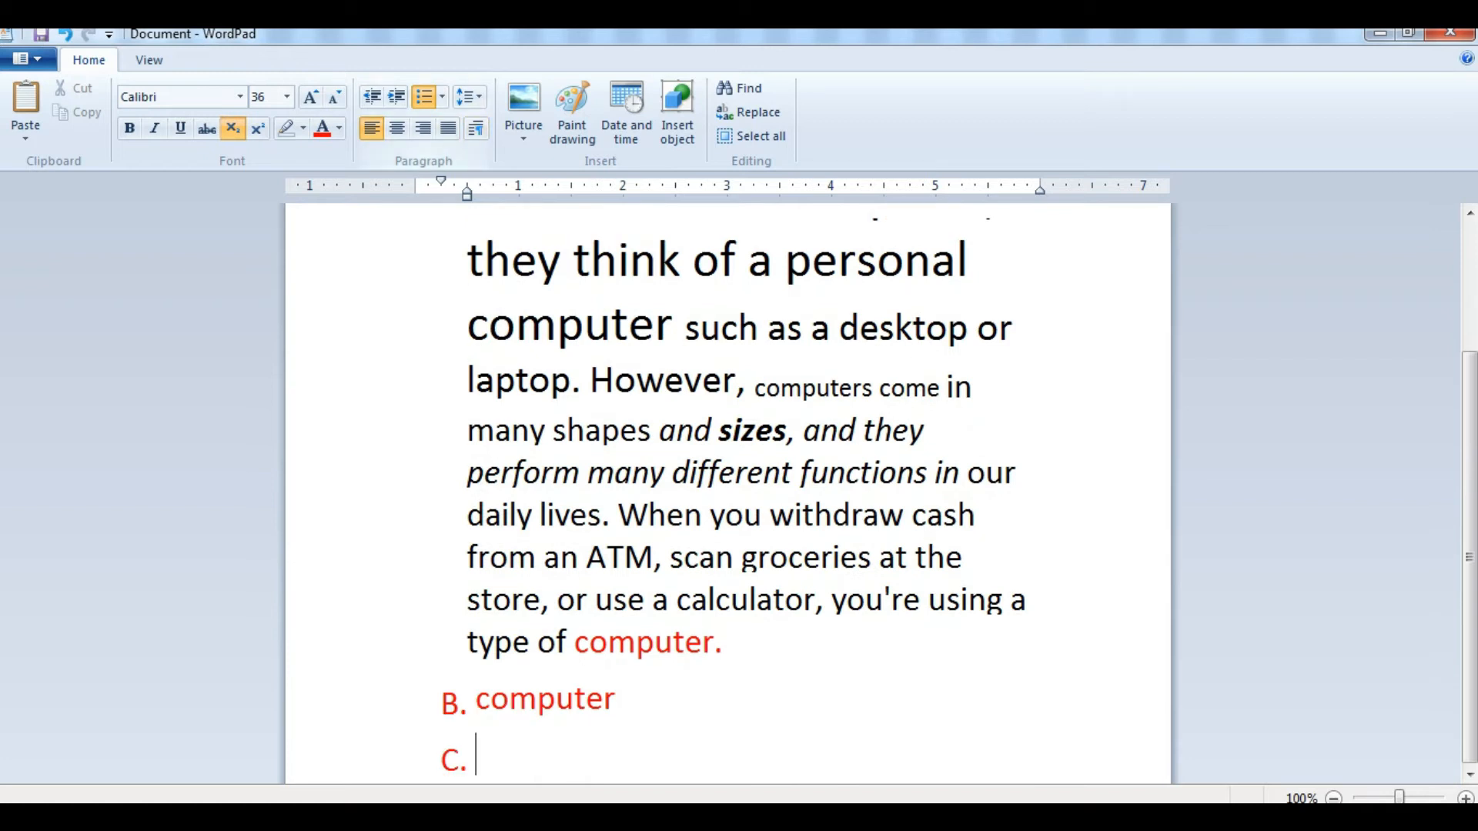
pyautogui.scroll(2, 728, 493)
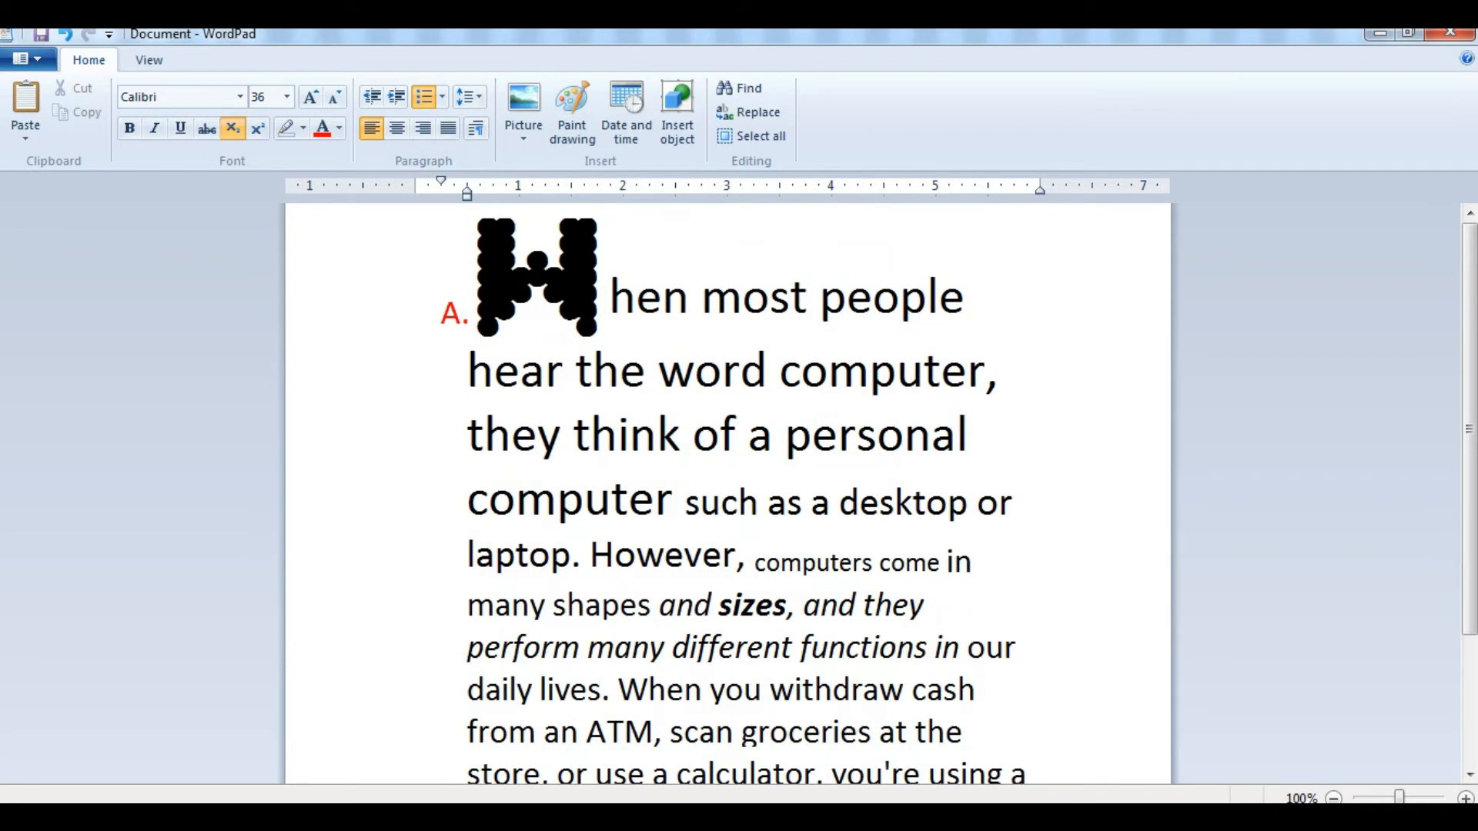
# Step: Try center and right alignment on the whole document before restoring left alignment, and check the Paragraph settings without changing them
pyautogui.hotkey('ctrl', 'a')
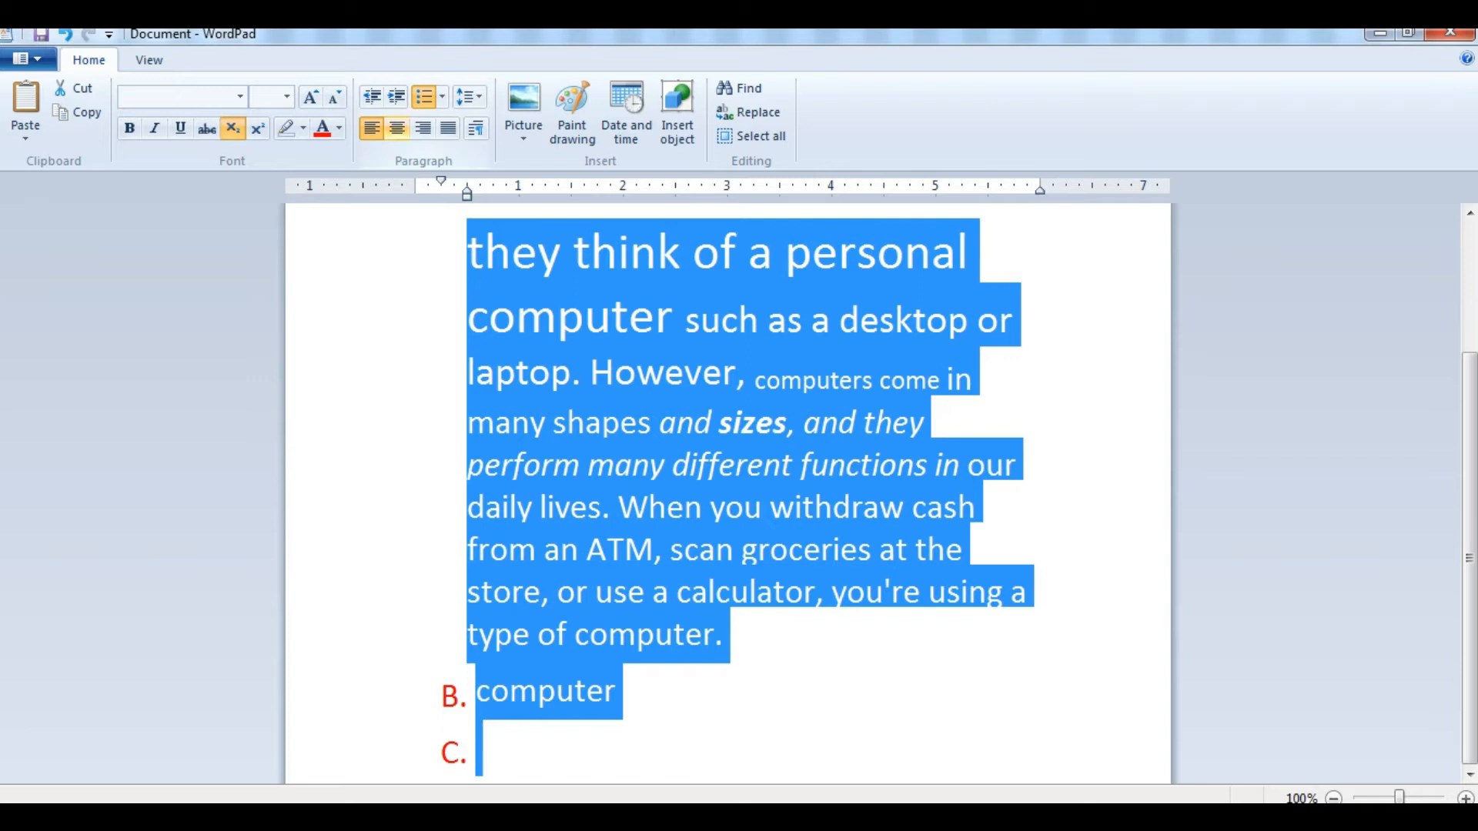
pyautogui.click(397, 128)
pyautogui.click(423, 128)
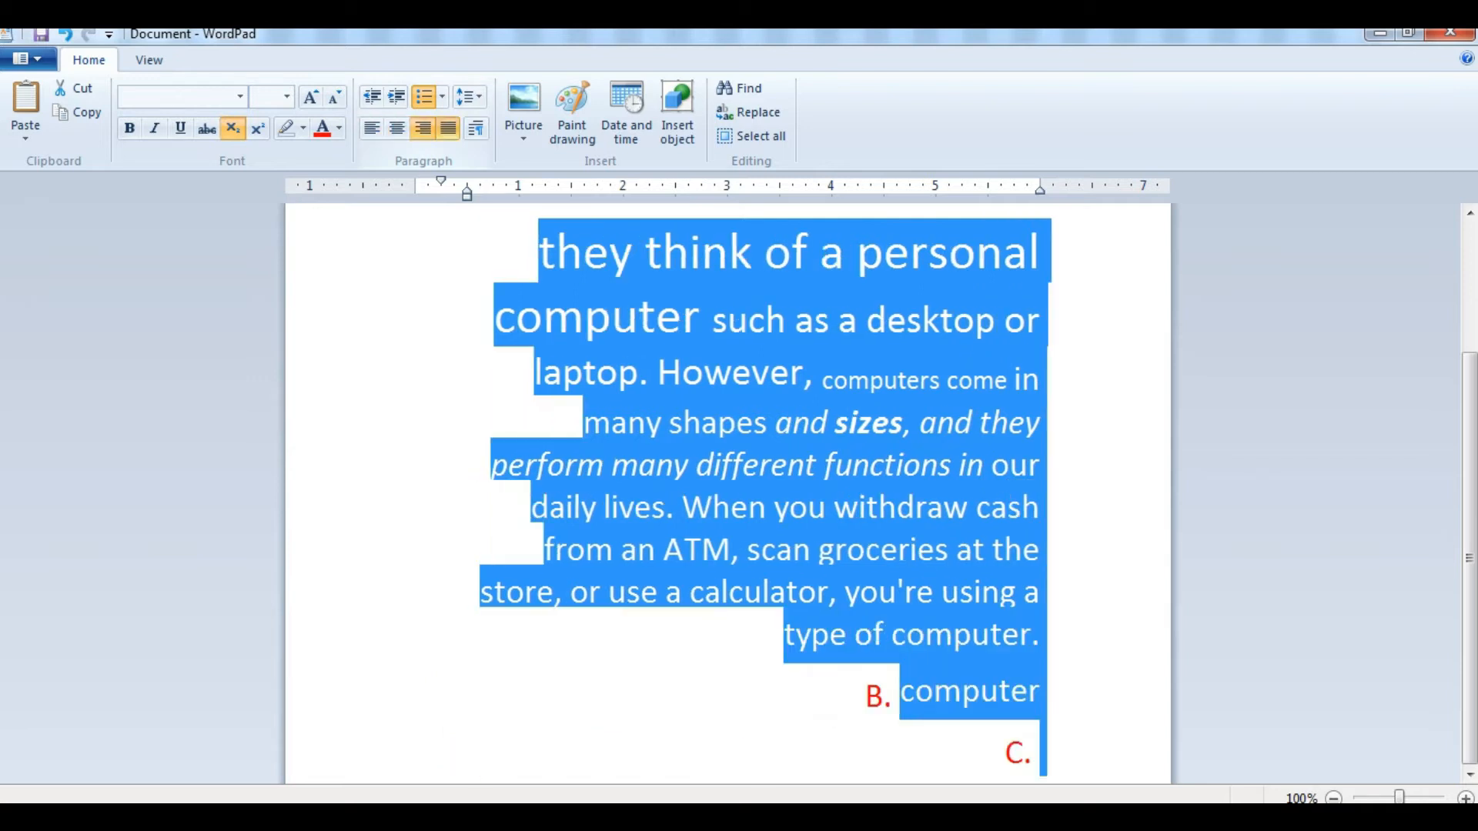
pyautogui.hotkey('ctrl', 'l')
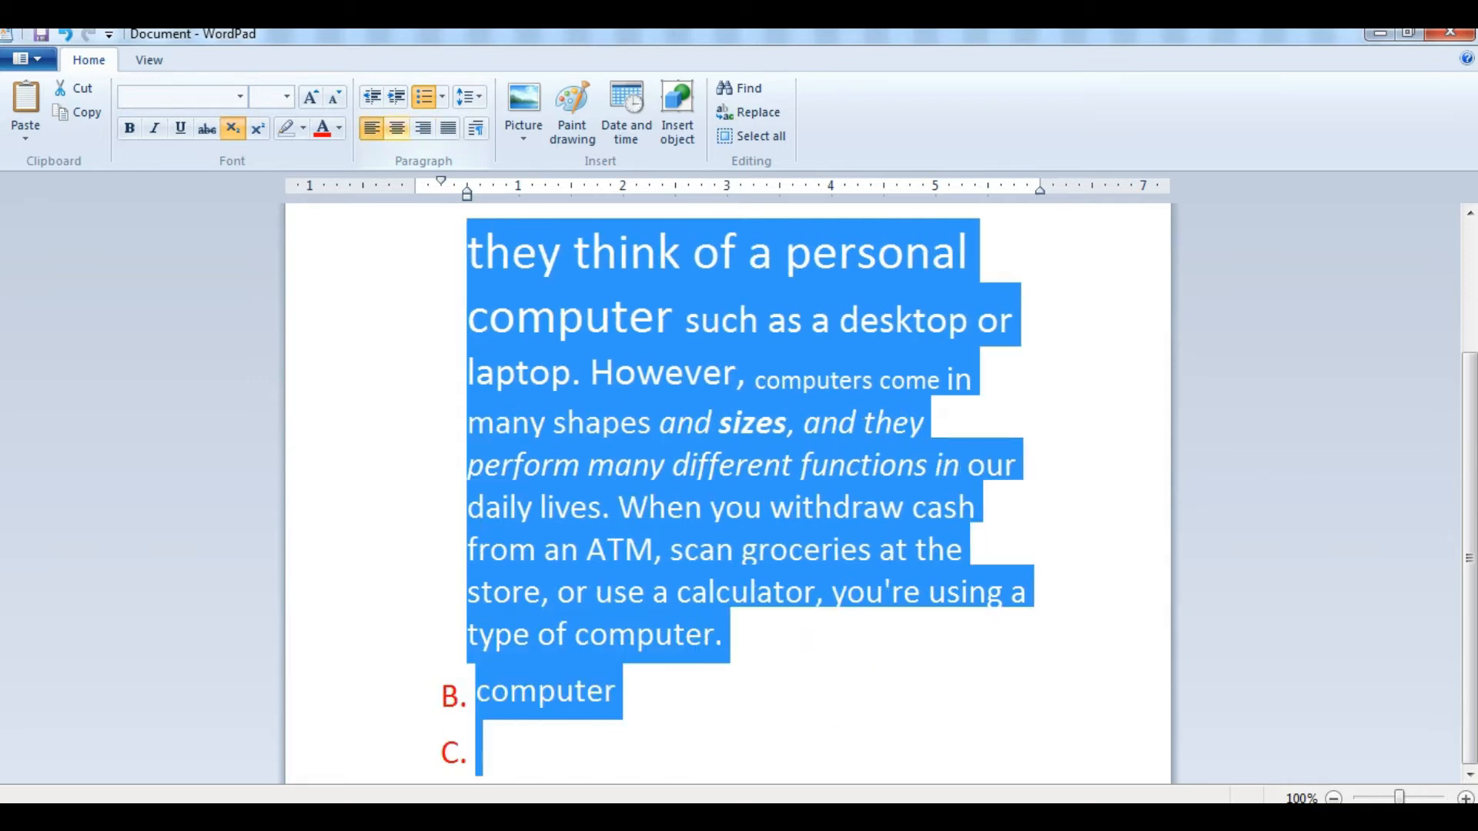
pyautogui.click(477, 128)
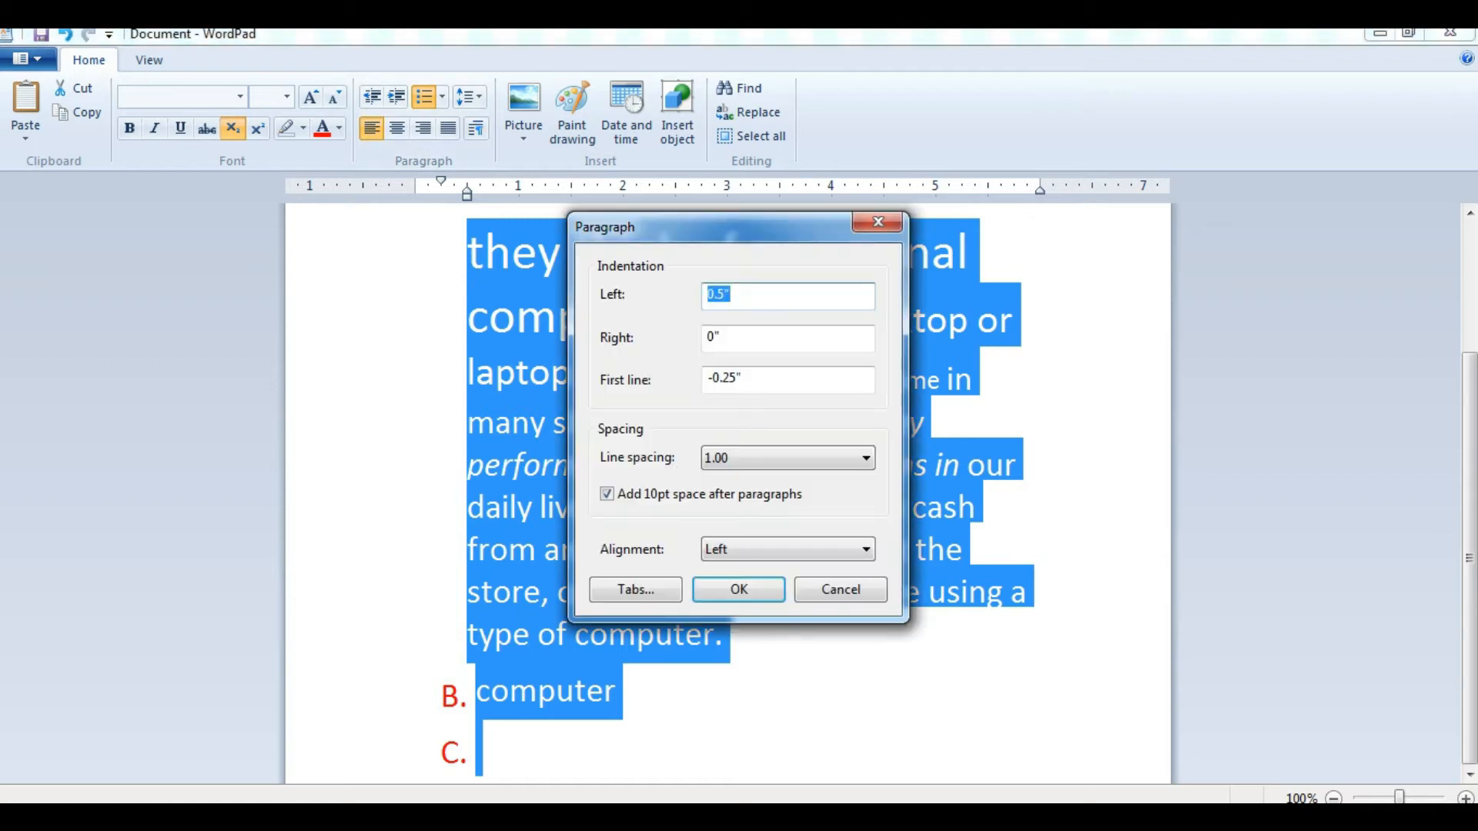
pyautogui.click(878, 222)
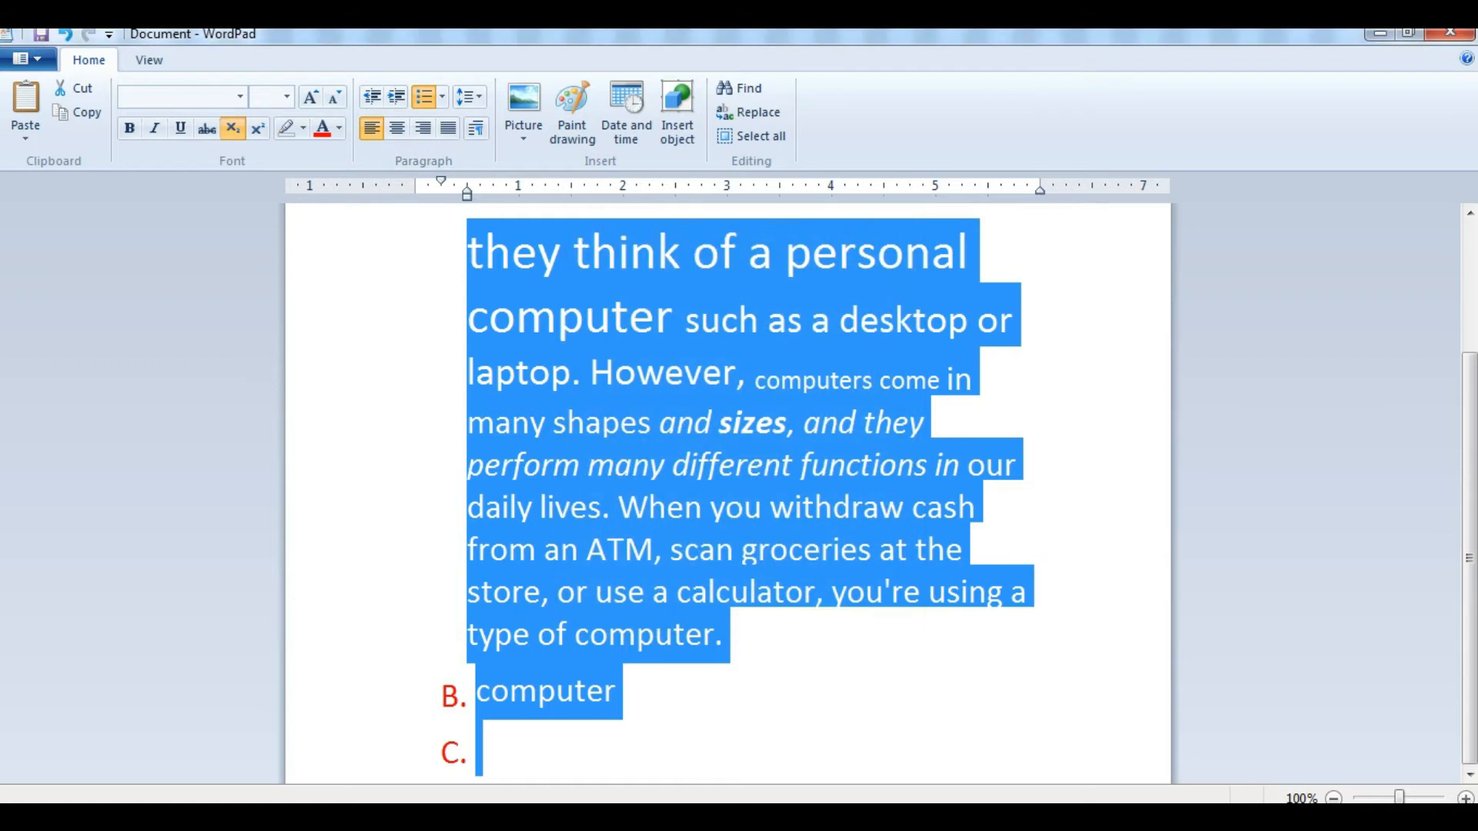
# Step: Replace the line "computer such as a desktop or" with the picture HH from the Desktop and select the inserted picture
pyautogui.click(384, 317)
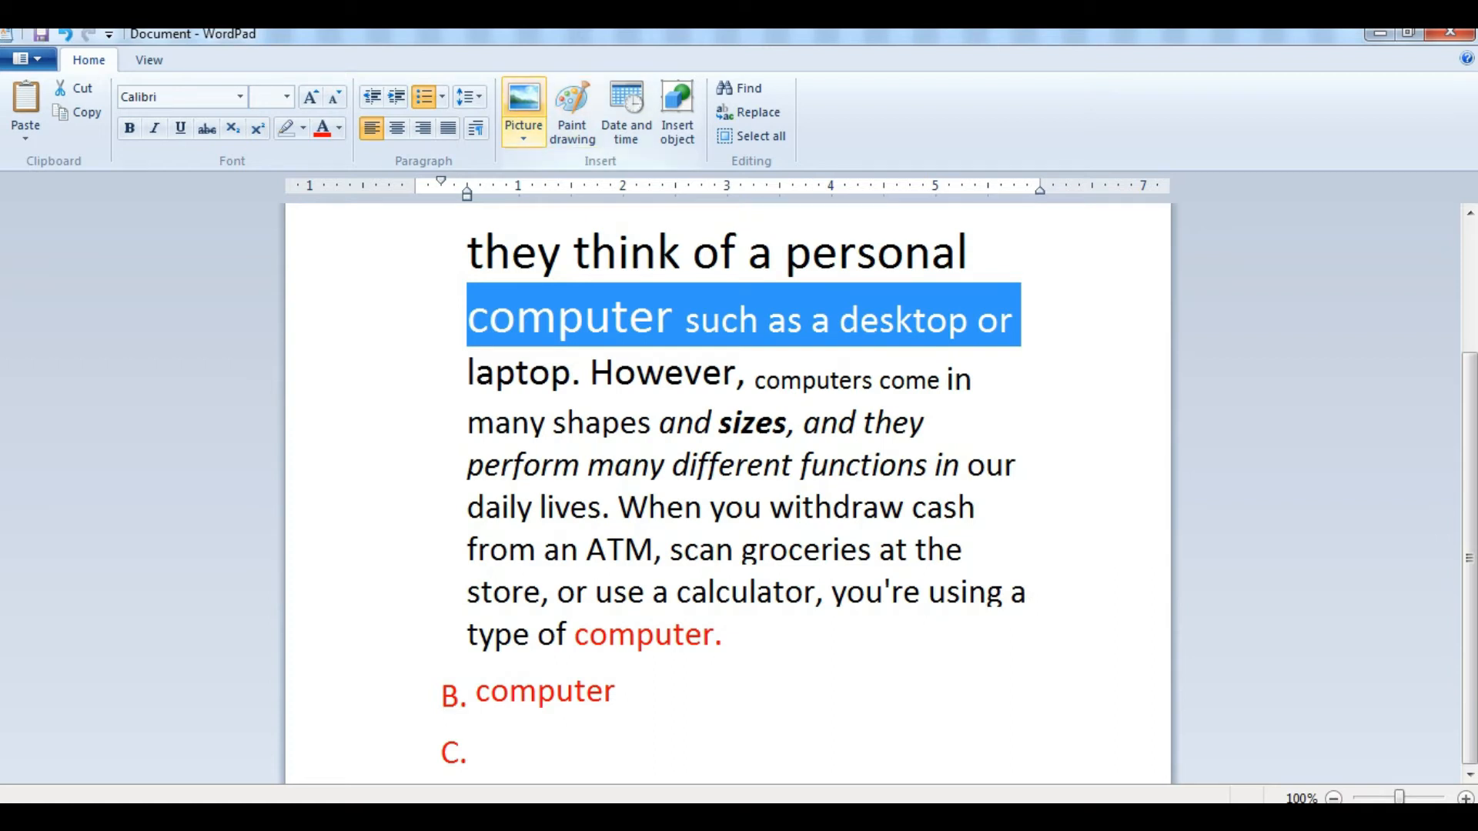
pyautogui.click(524, 100)
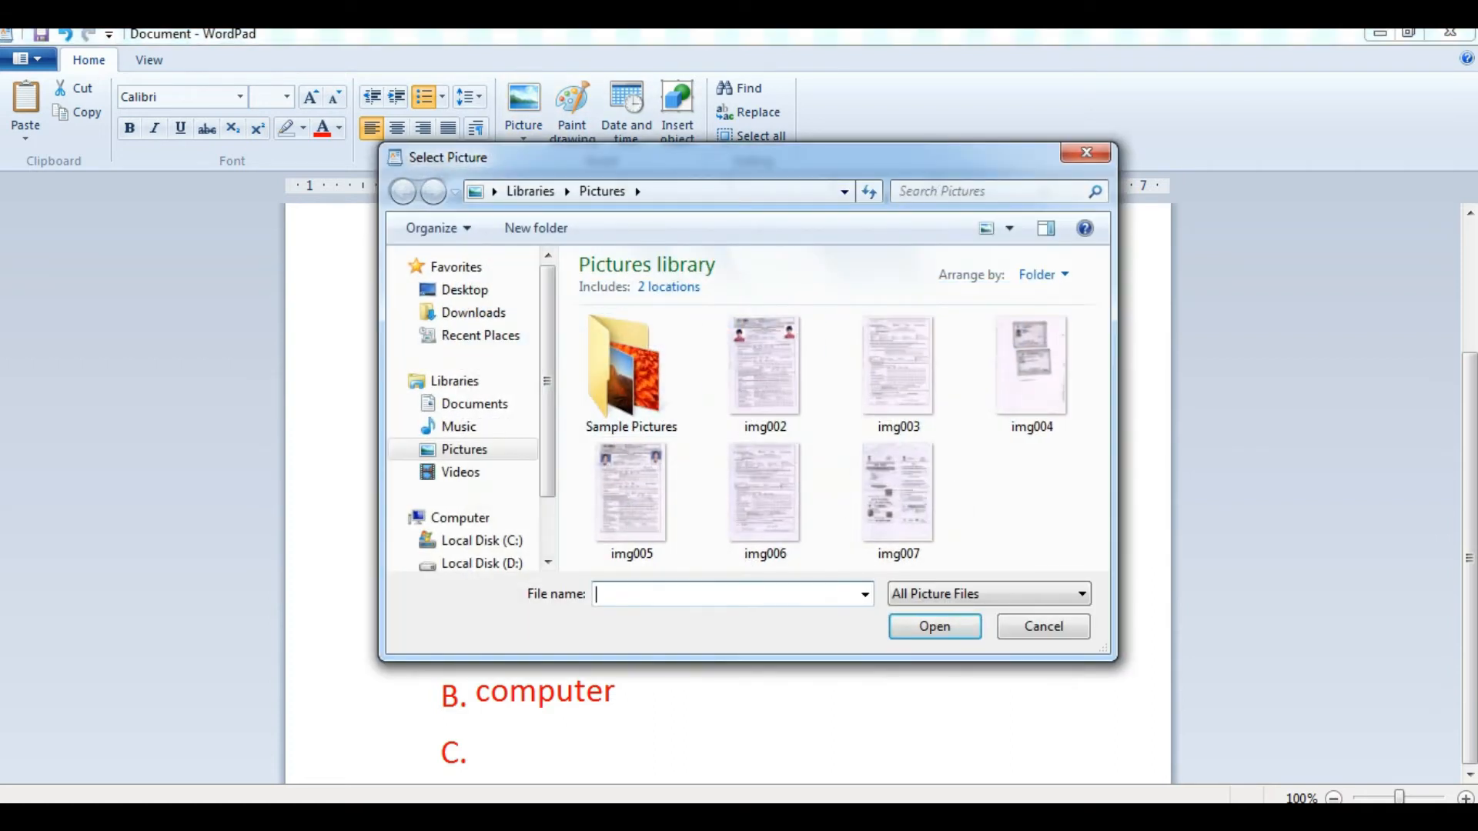
pyautogui.click(465, 290)
pyautogui.moveTo(1101, 317); pyautogui.dragTo(1101, 475)
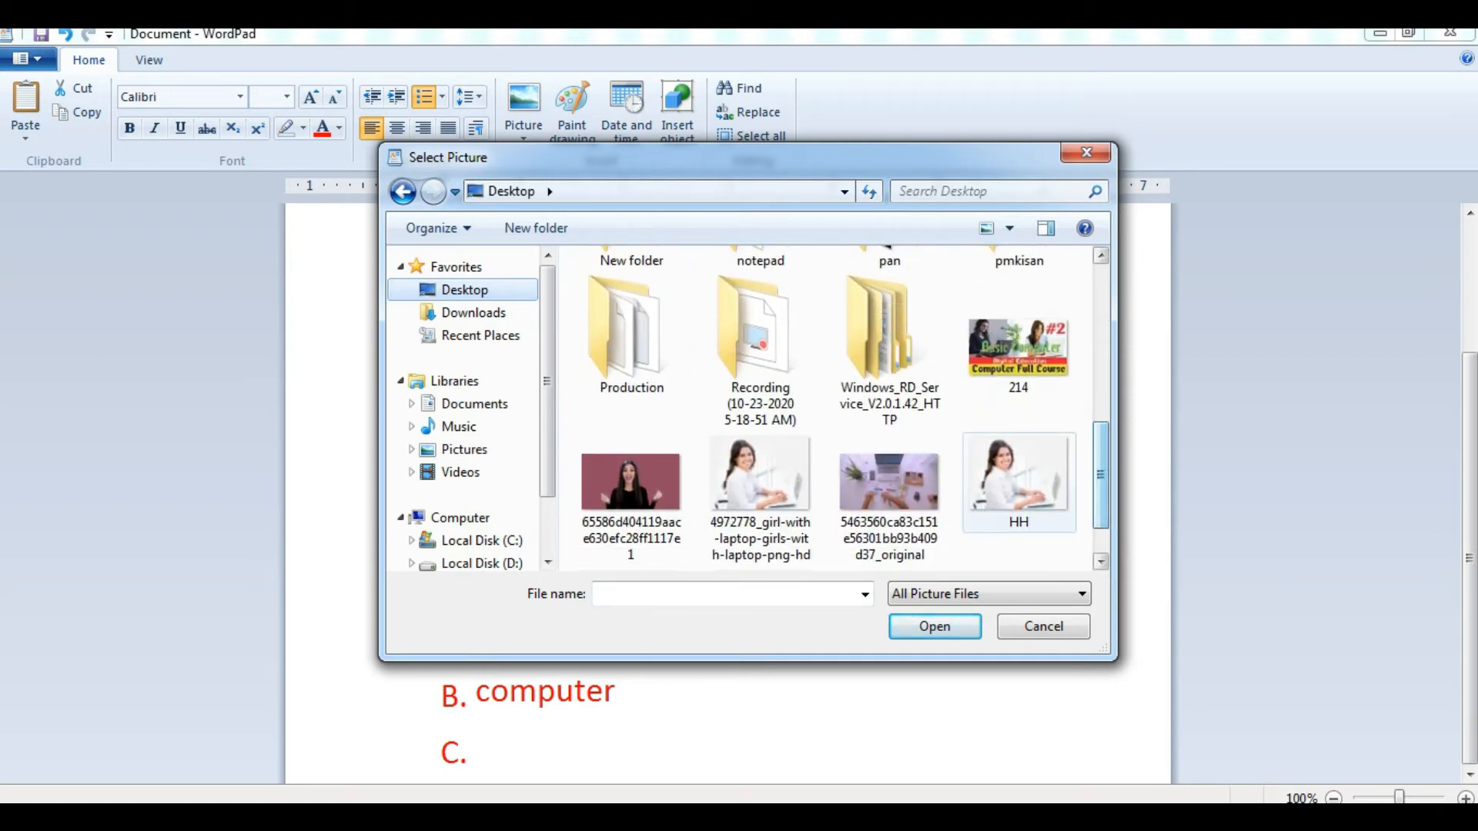
pyautogui.click(1018, 485)
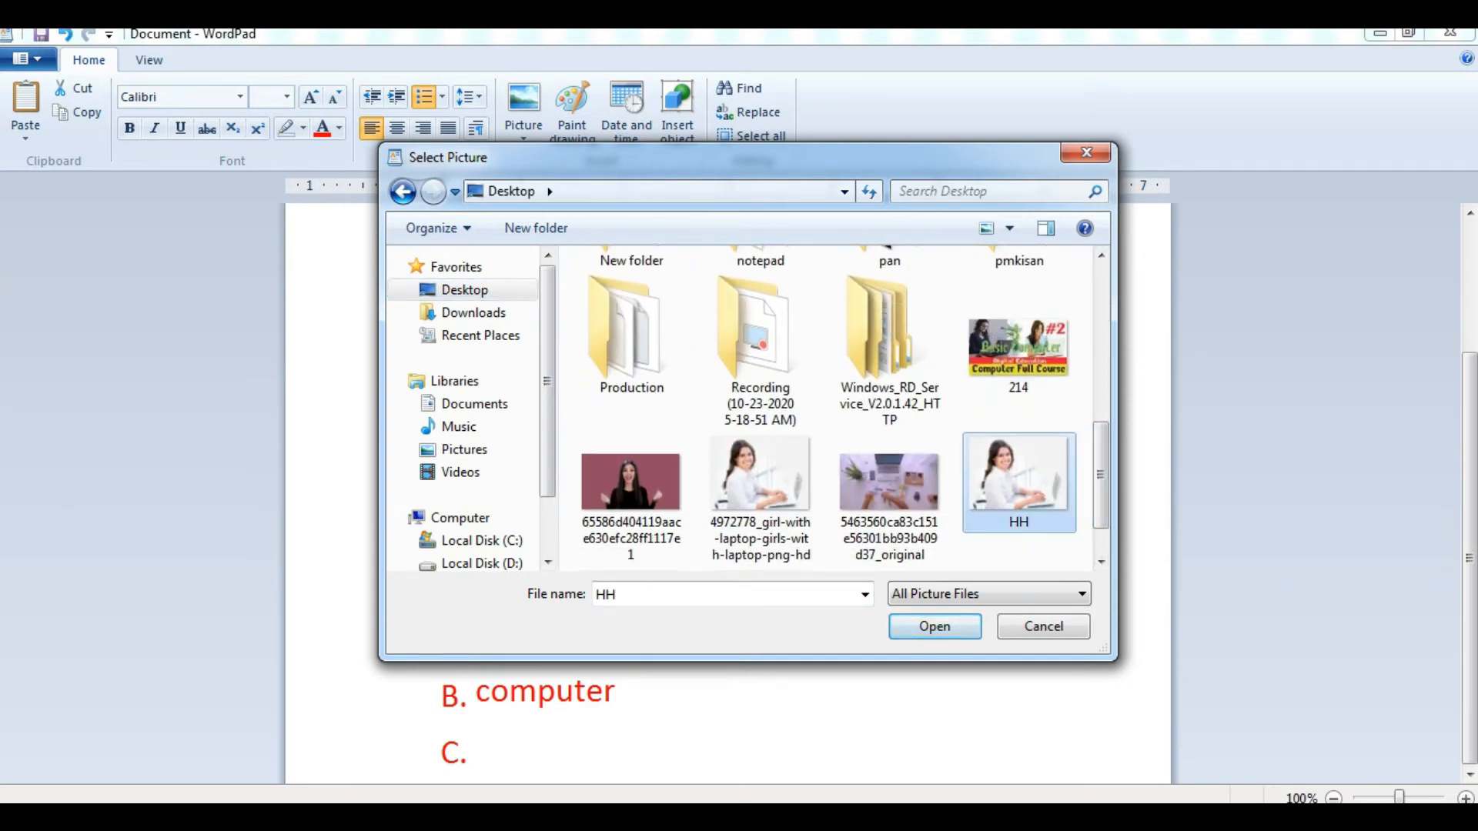
pyautogui.click(1019, 348)
pyautogui.click(1018, 484)
pyautogui.click(935, 627)
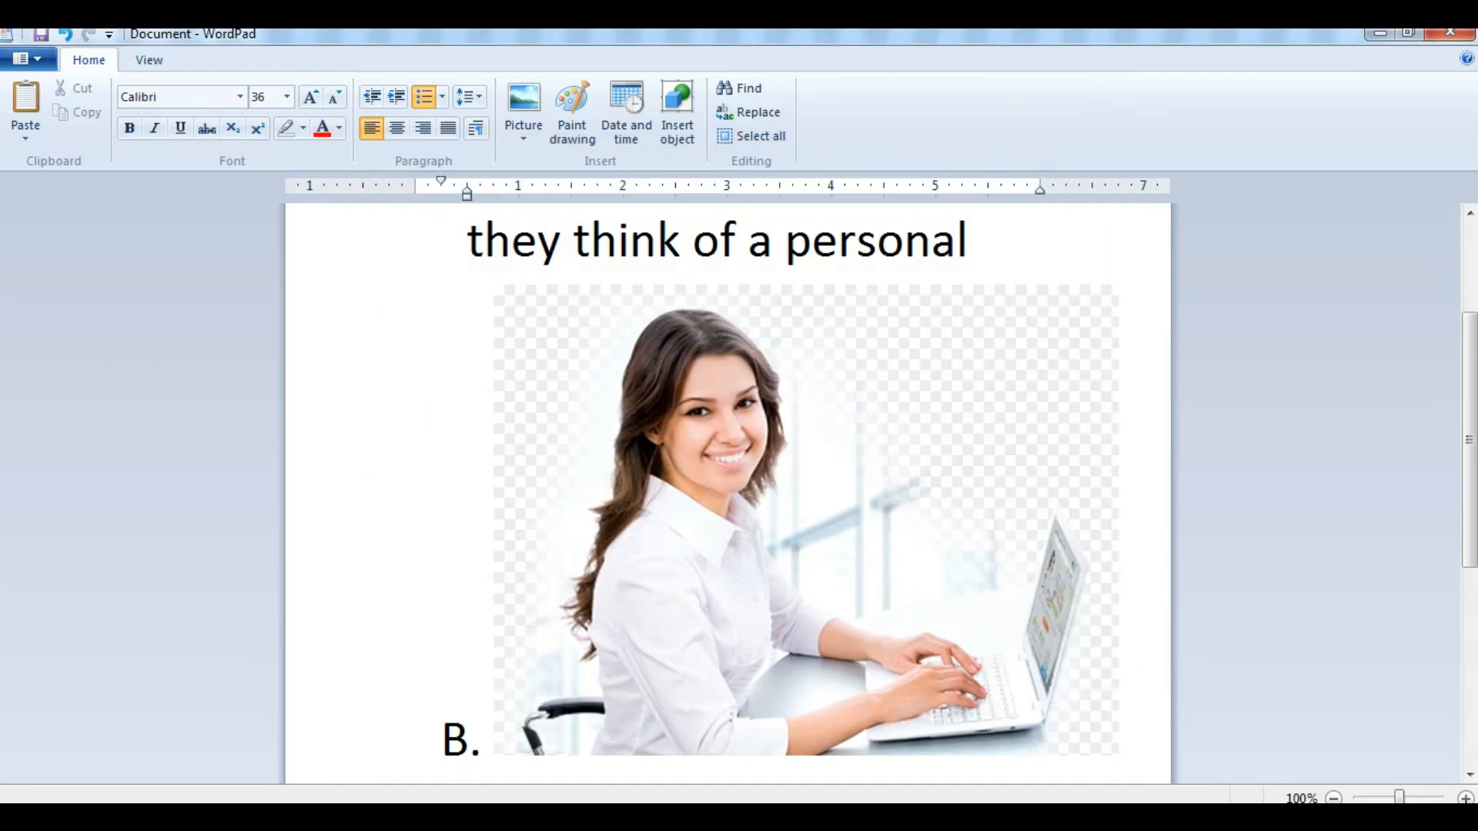
pyautogui.scroll(-4, 935, 627)
pyautogui.scroll(5, 935, 627)
pyautogui.click(935, 627)
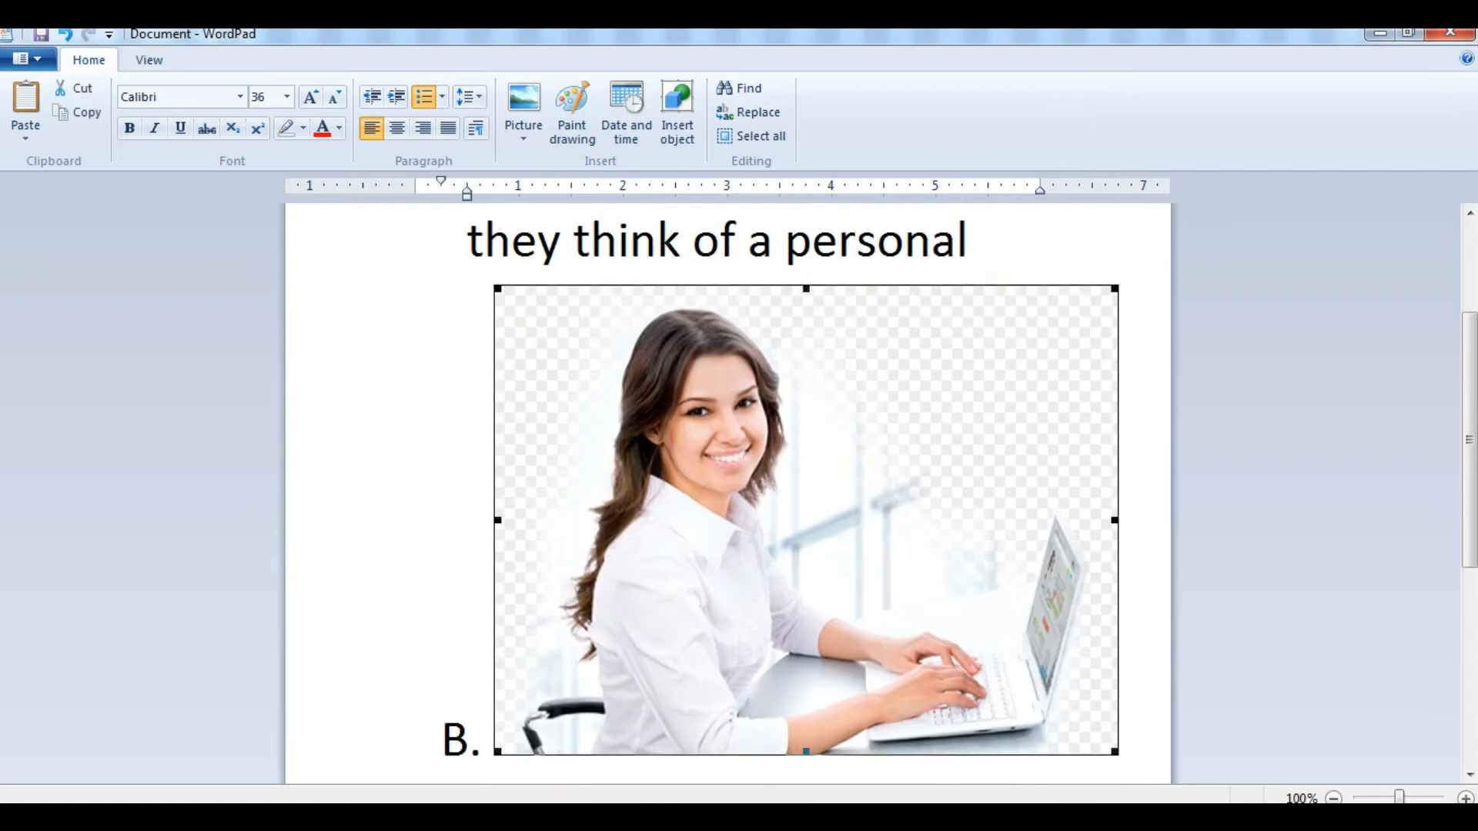
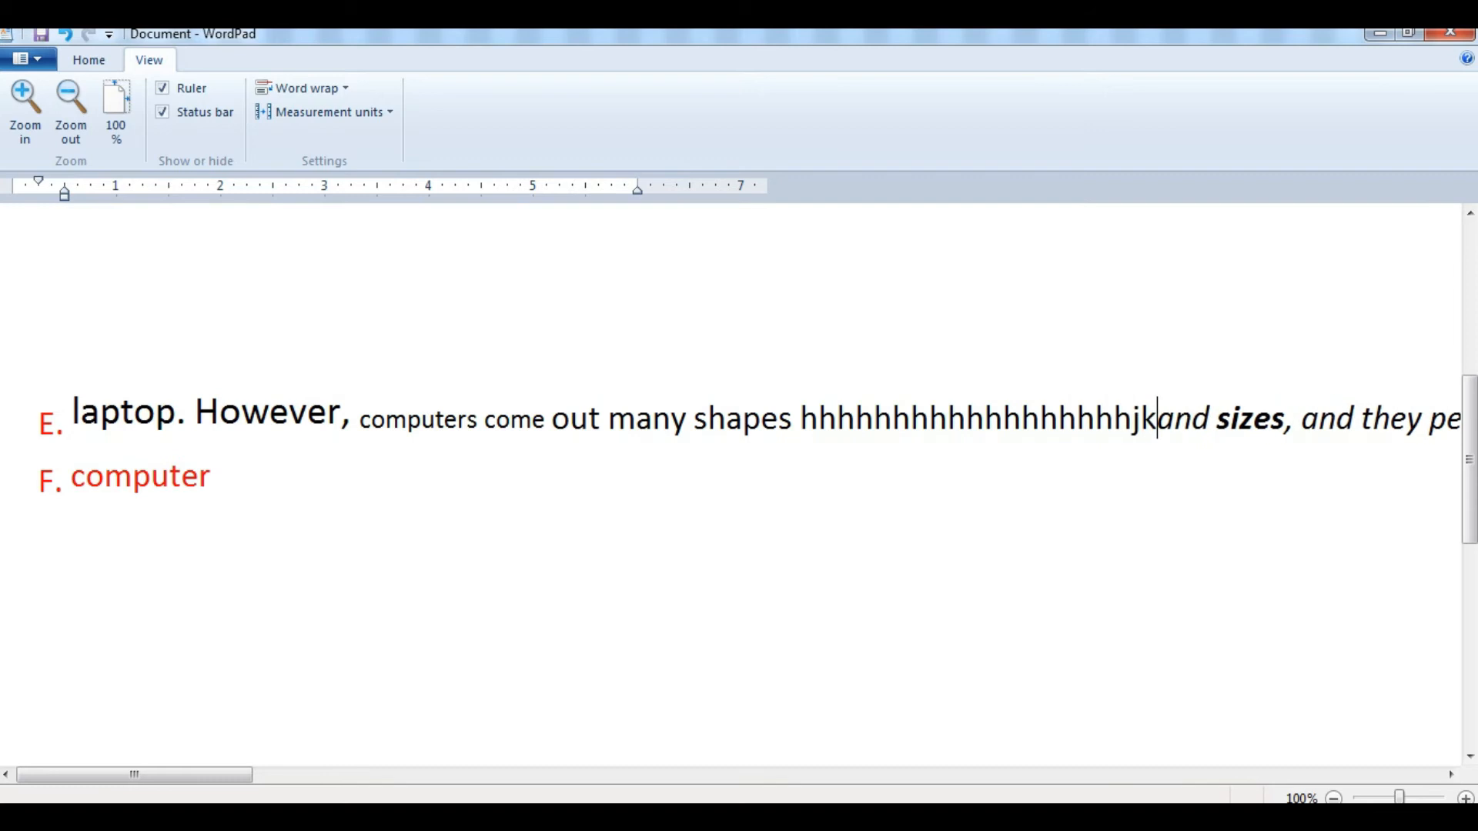
# Step: Split list item E before "and sizes" into a new item and set word wrap to Wrap to ruler
pyautogui.press('Return')
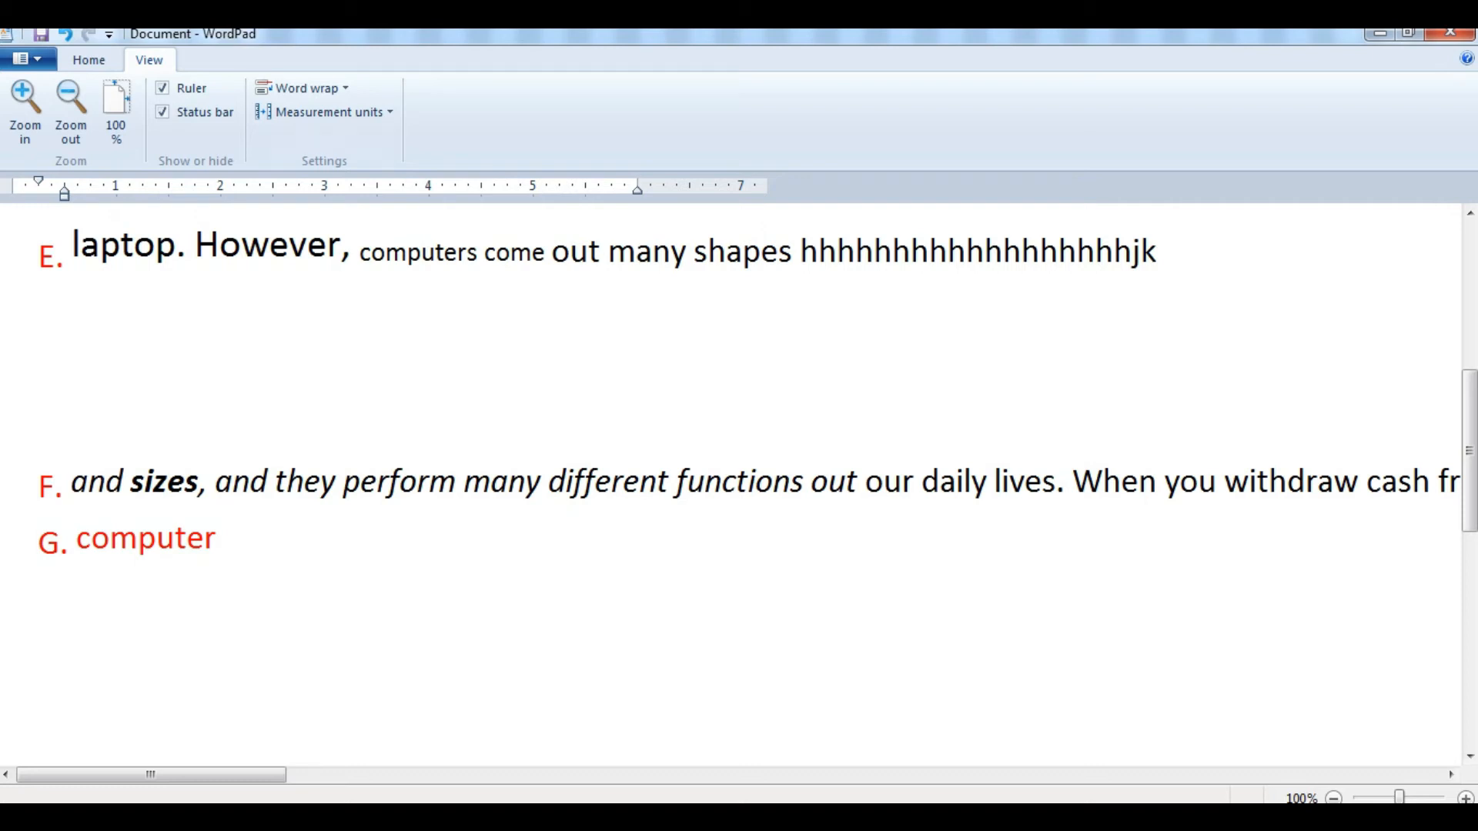
pyautogui.click(302, 87)
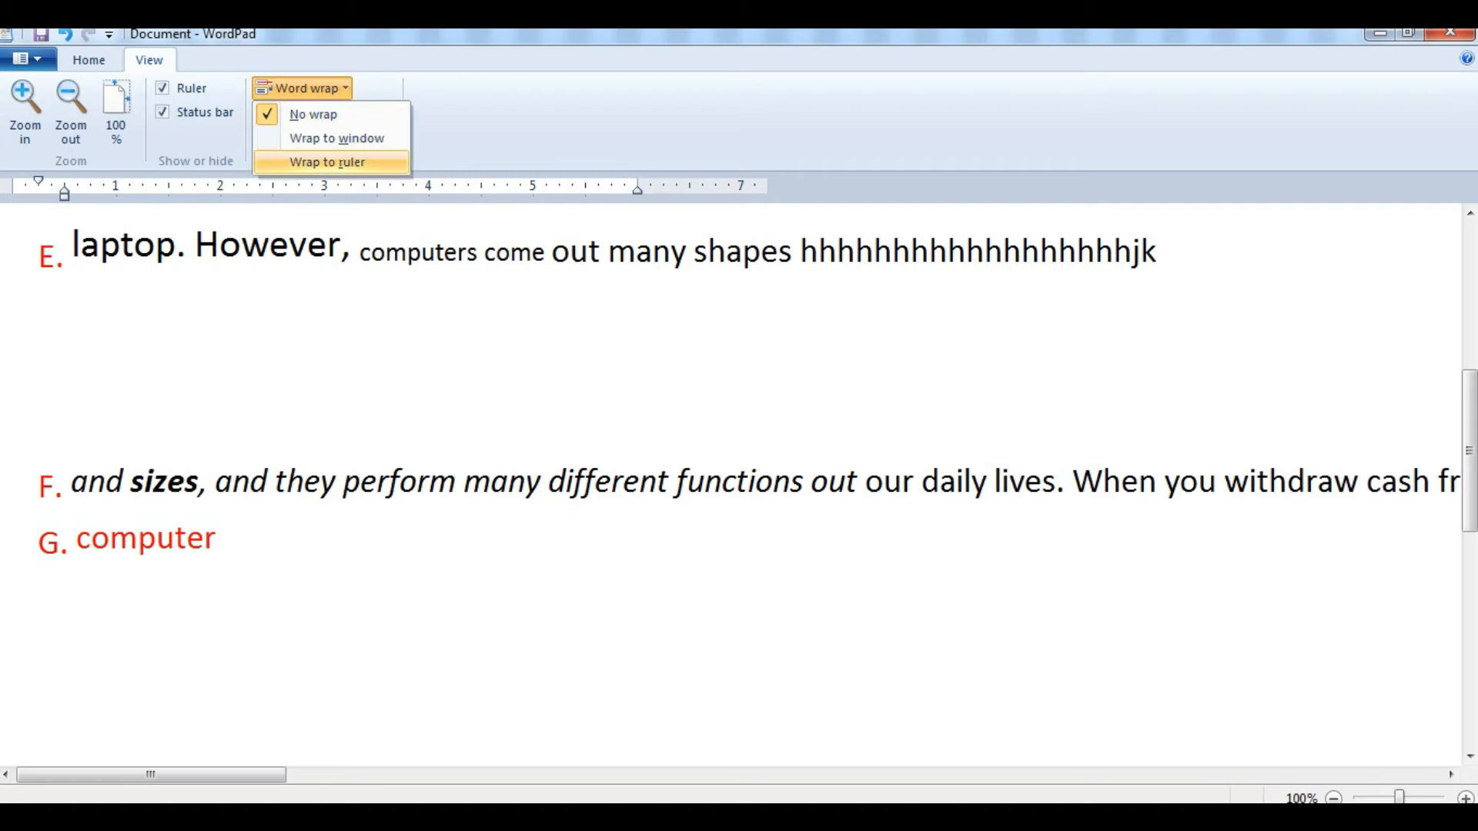
pyautogui.click(332, 161)
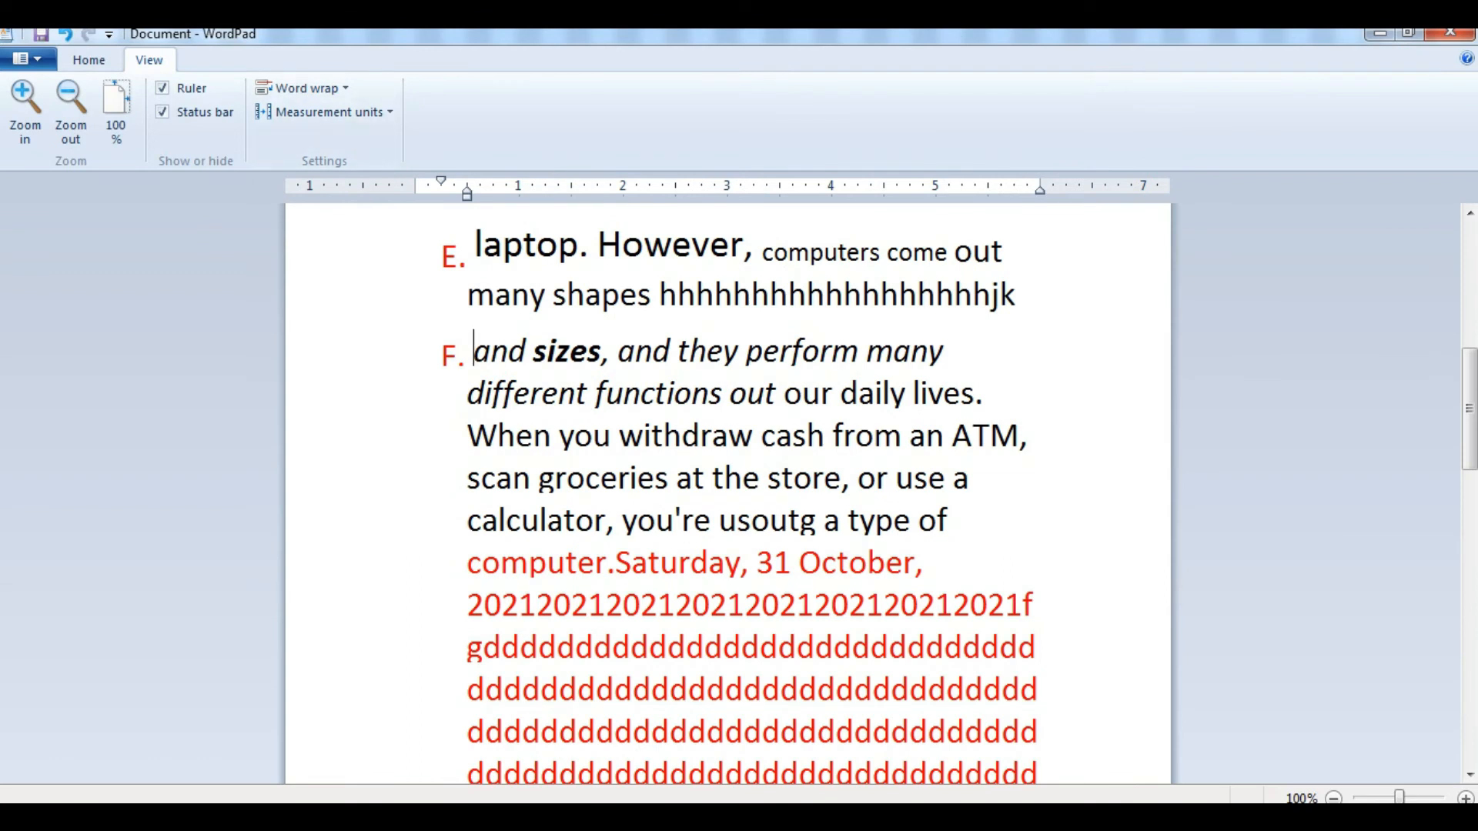
pyautogui.scroll(-3, 728, 492)
pyautogui.scroll(-2, 728, 493)
pyautogui.scroll(4, 728, 493)
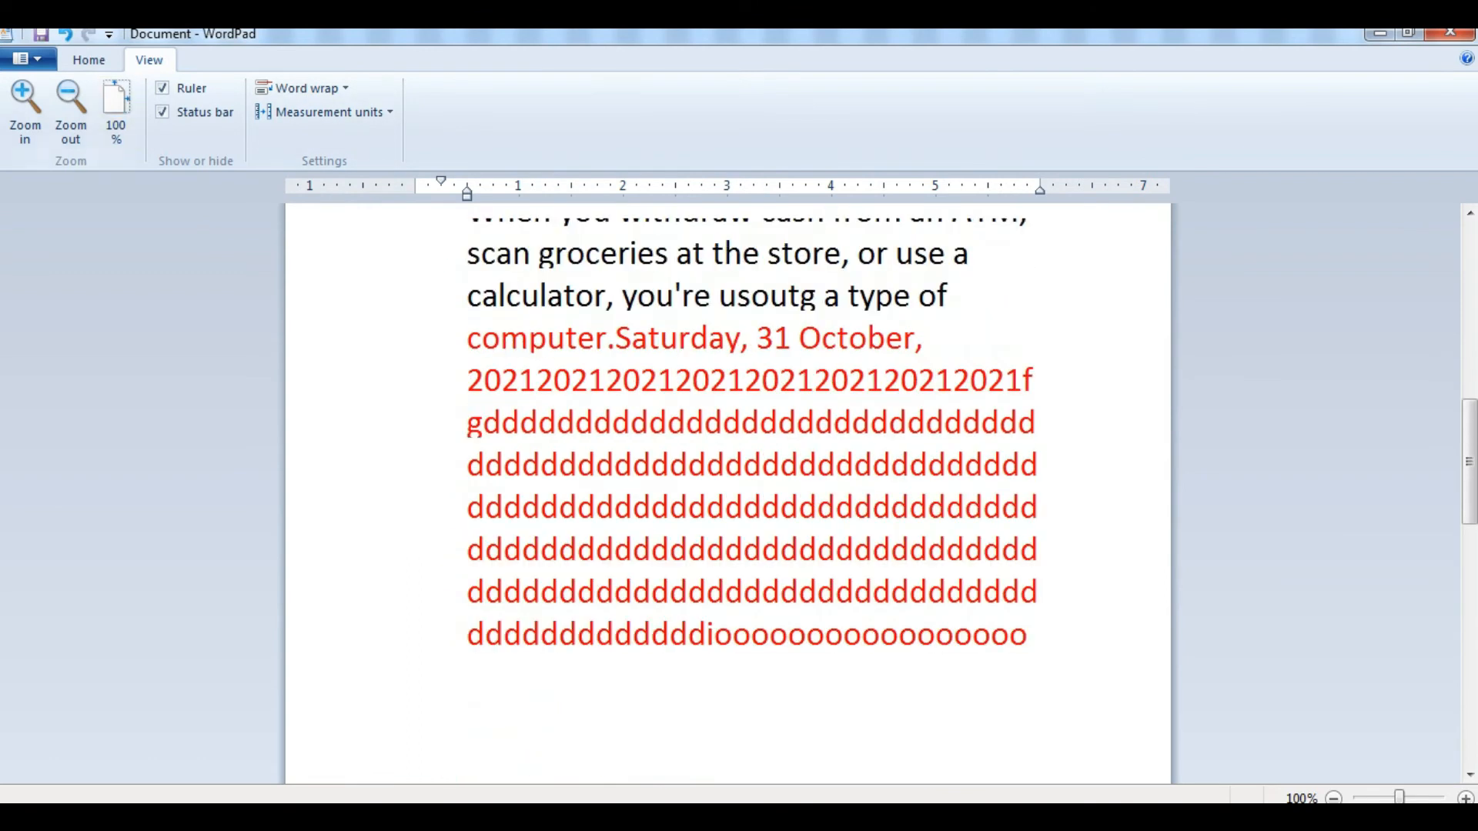
# Step: Try Picas and Centimeters as the ruler's measurement units before restoring Inches
pyautogui.click(326, 112)
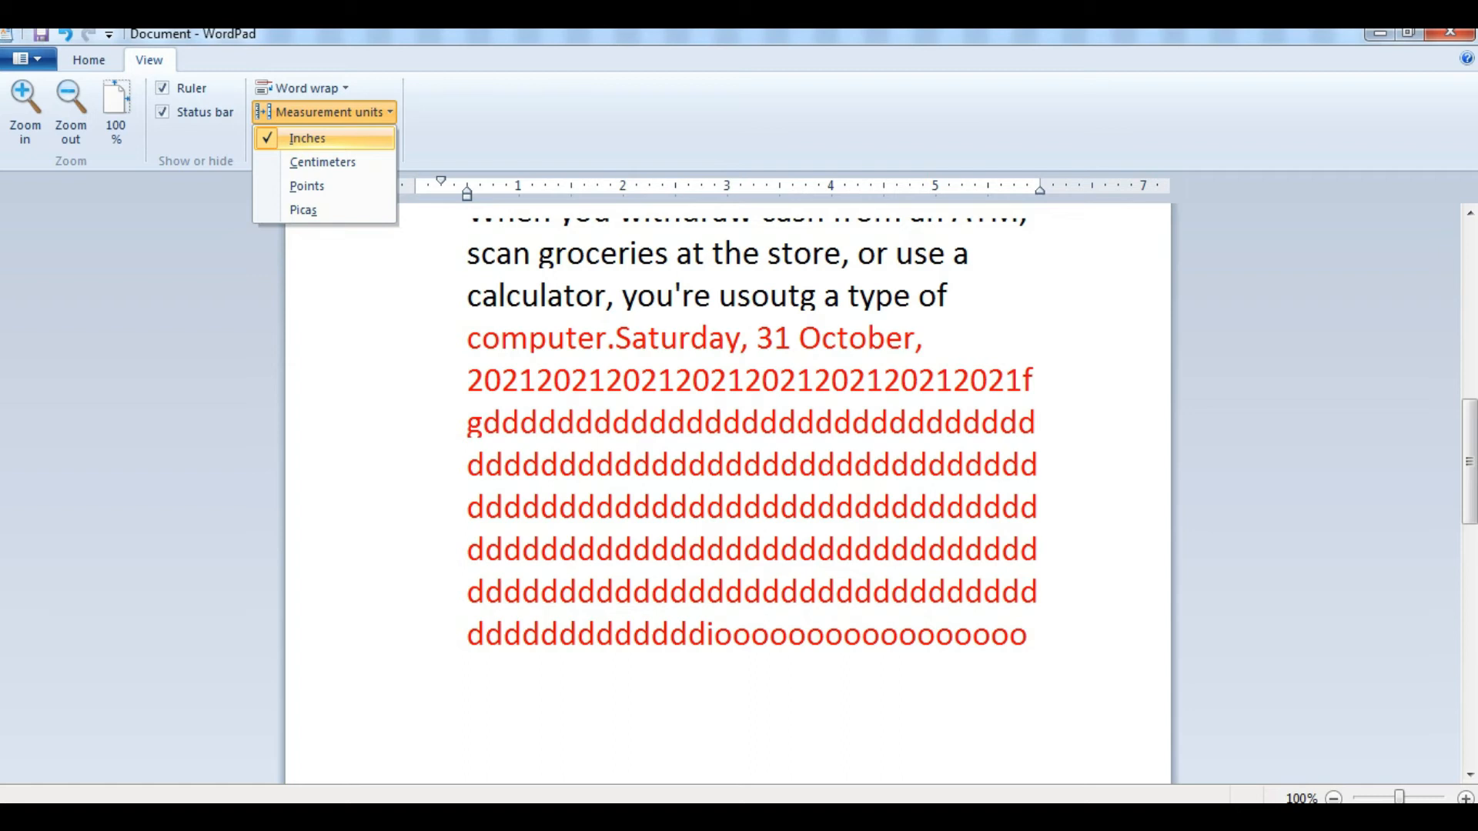
pyautogui.click(201, 143)
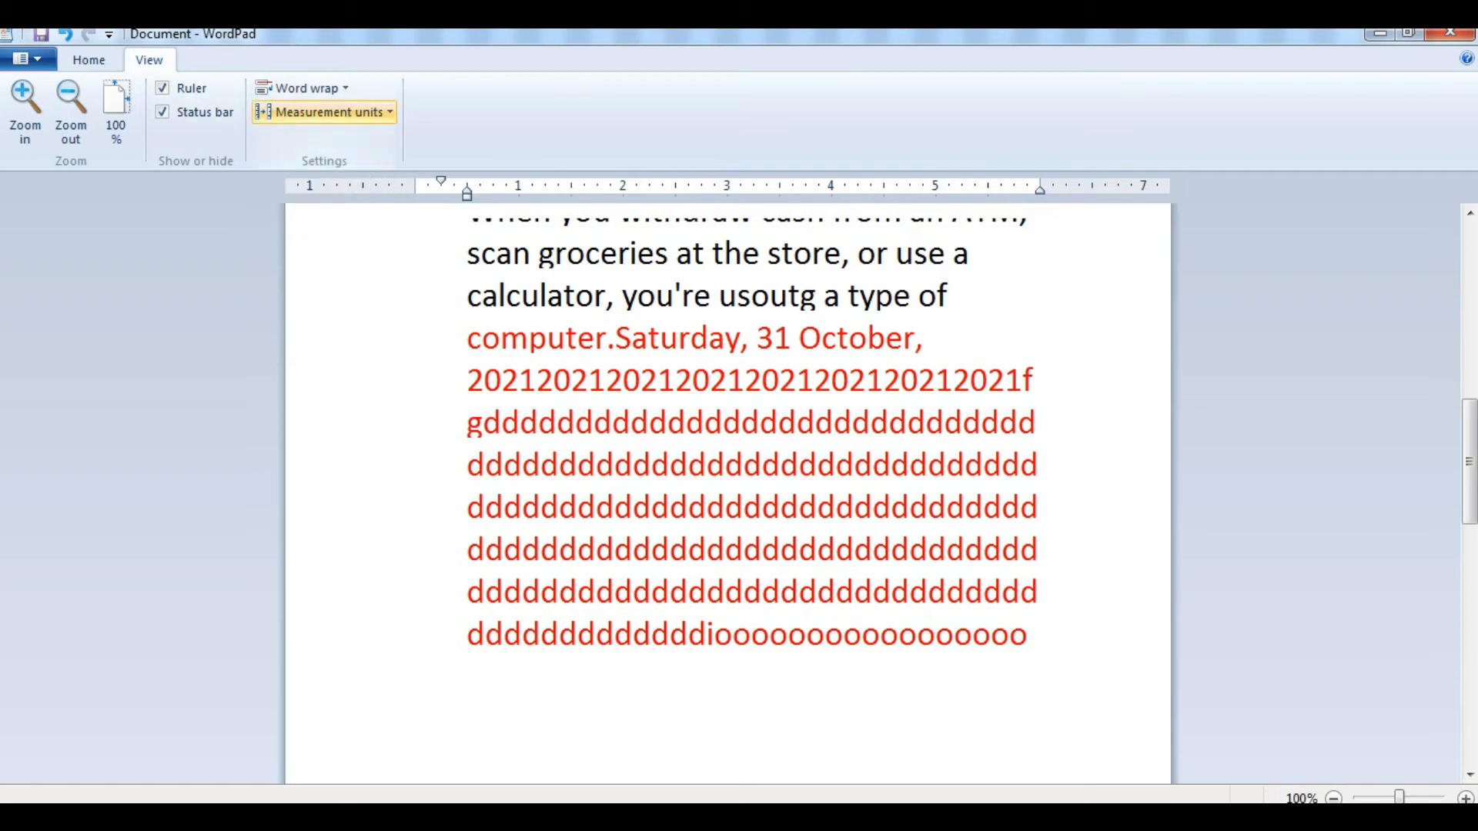
pyautogui.click(327, 112)
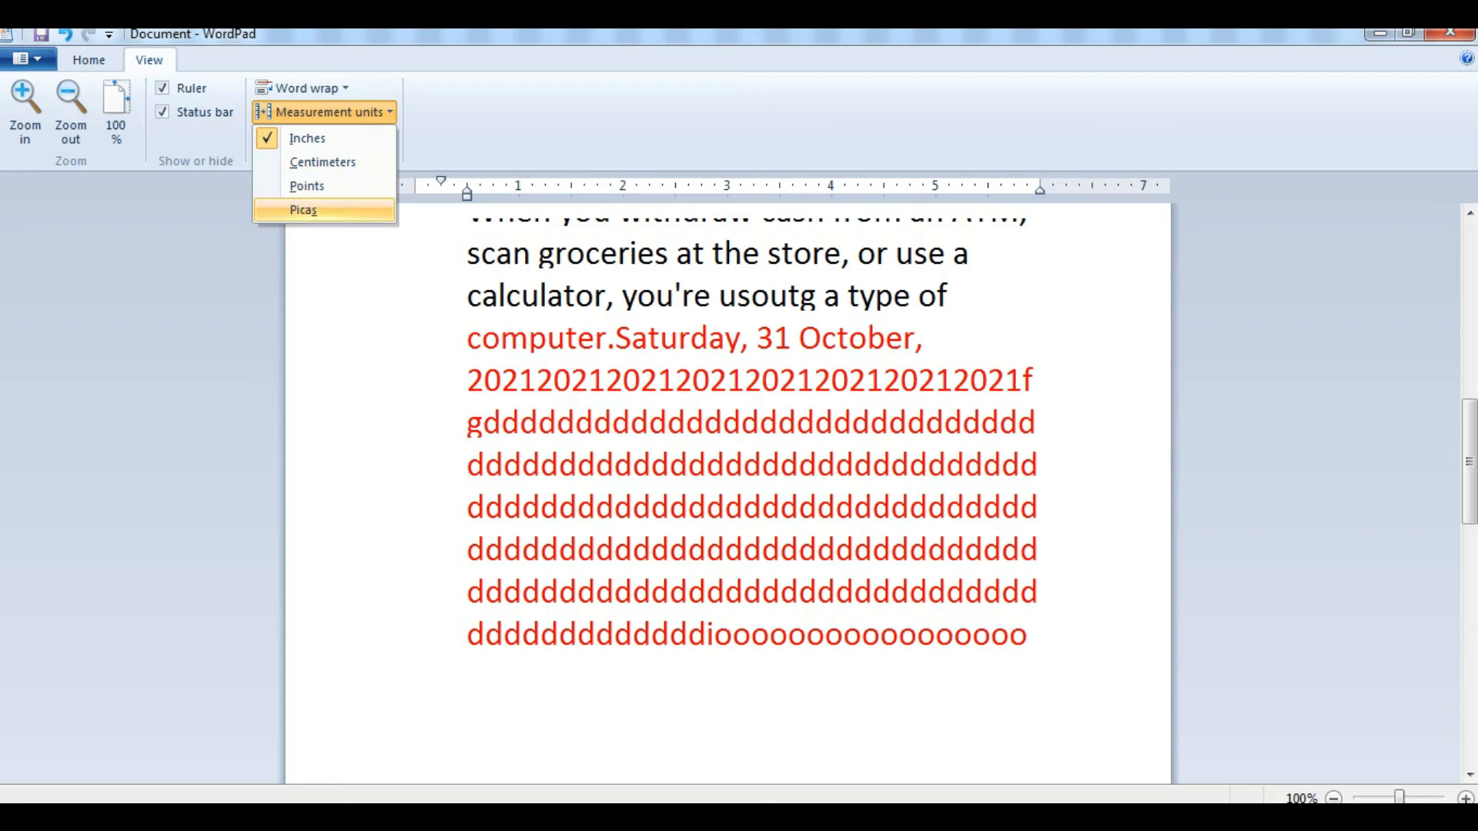
pyautogui.click(303, 209)
pyautogui.click(327, 112)
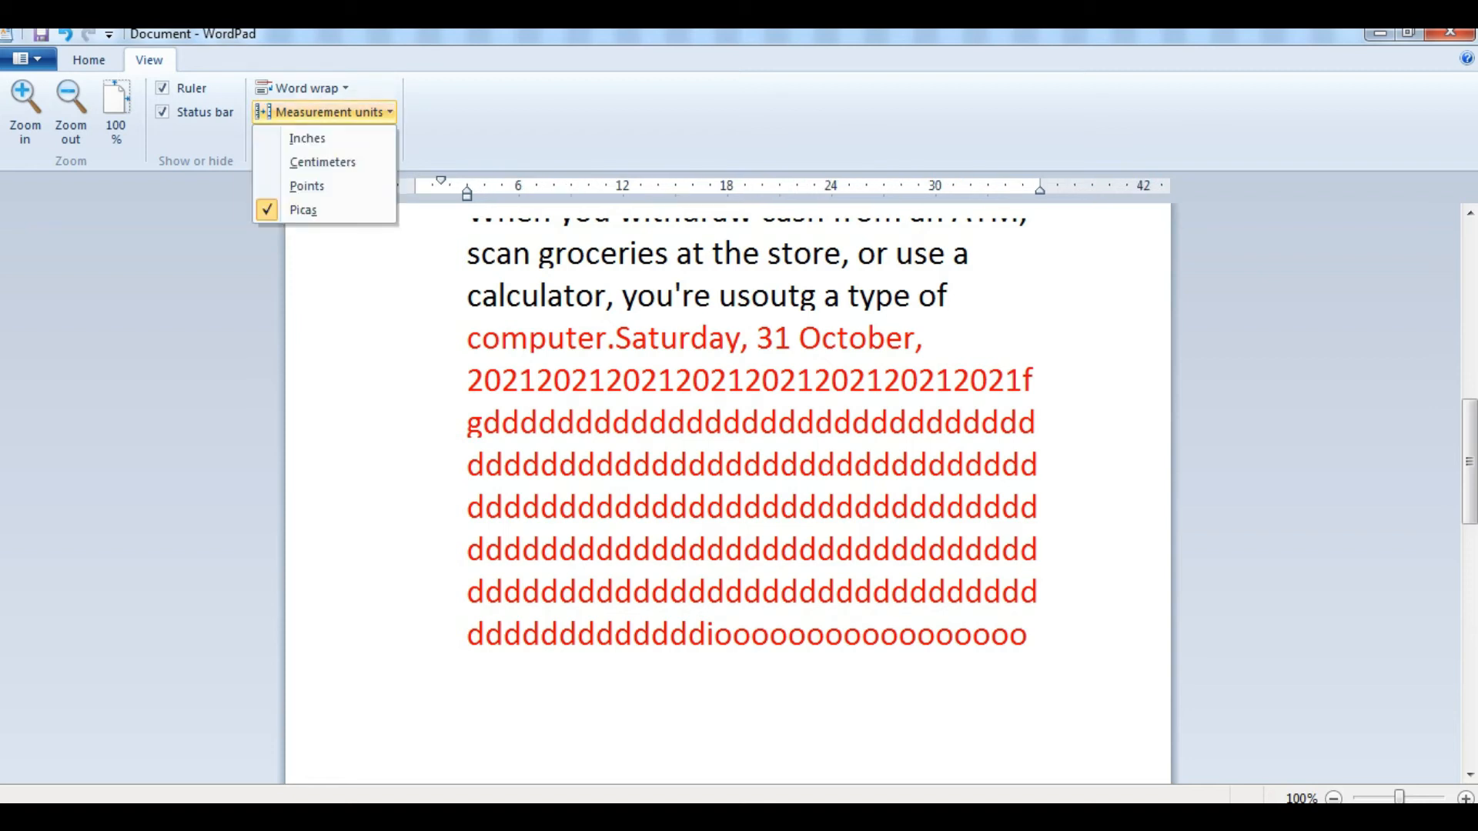
pyautogui.click(312, 158)
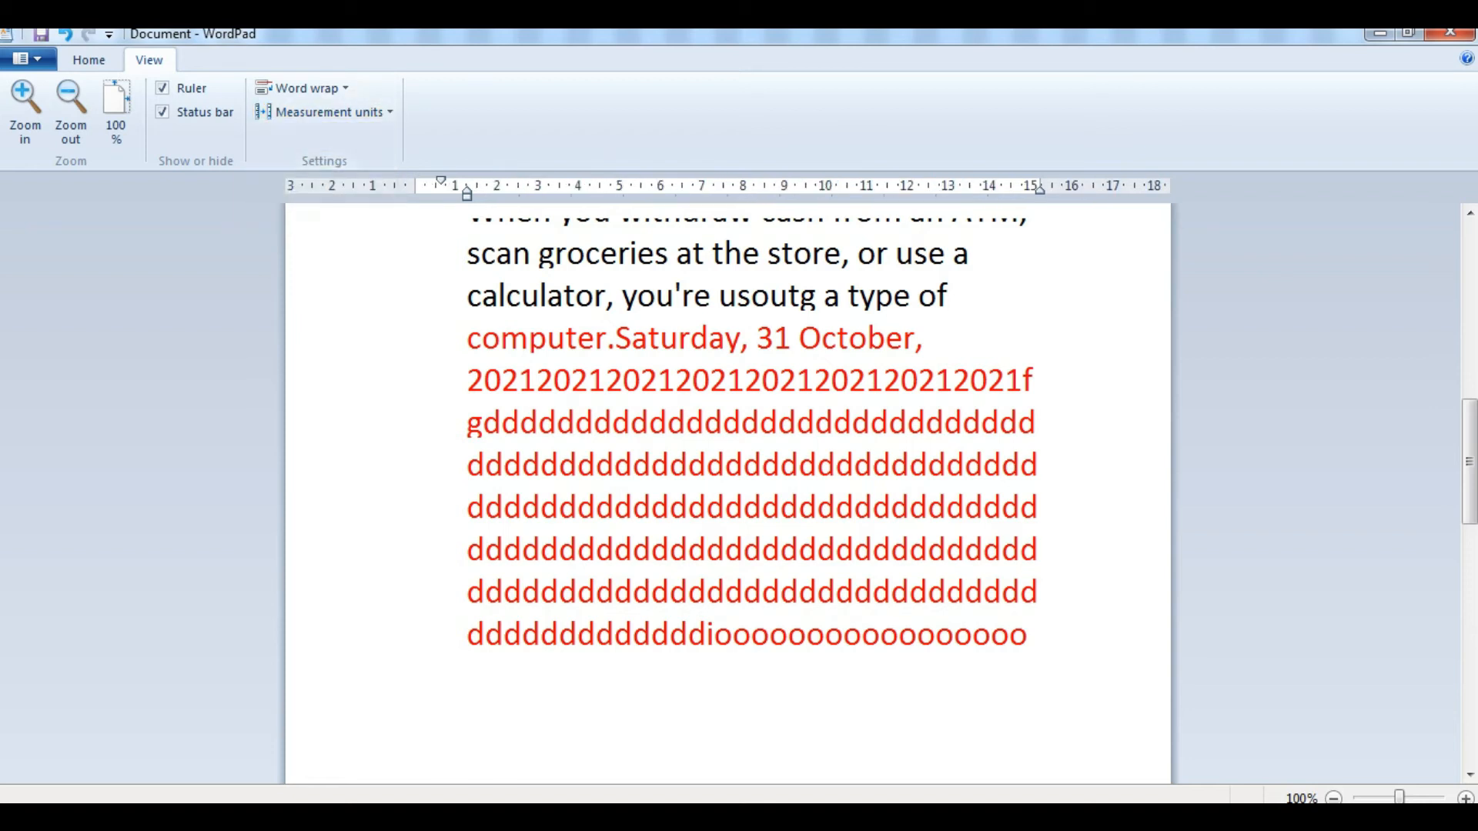
pyautogui.click(326, 112)
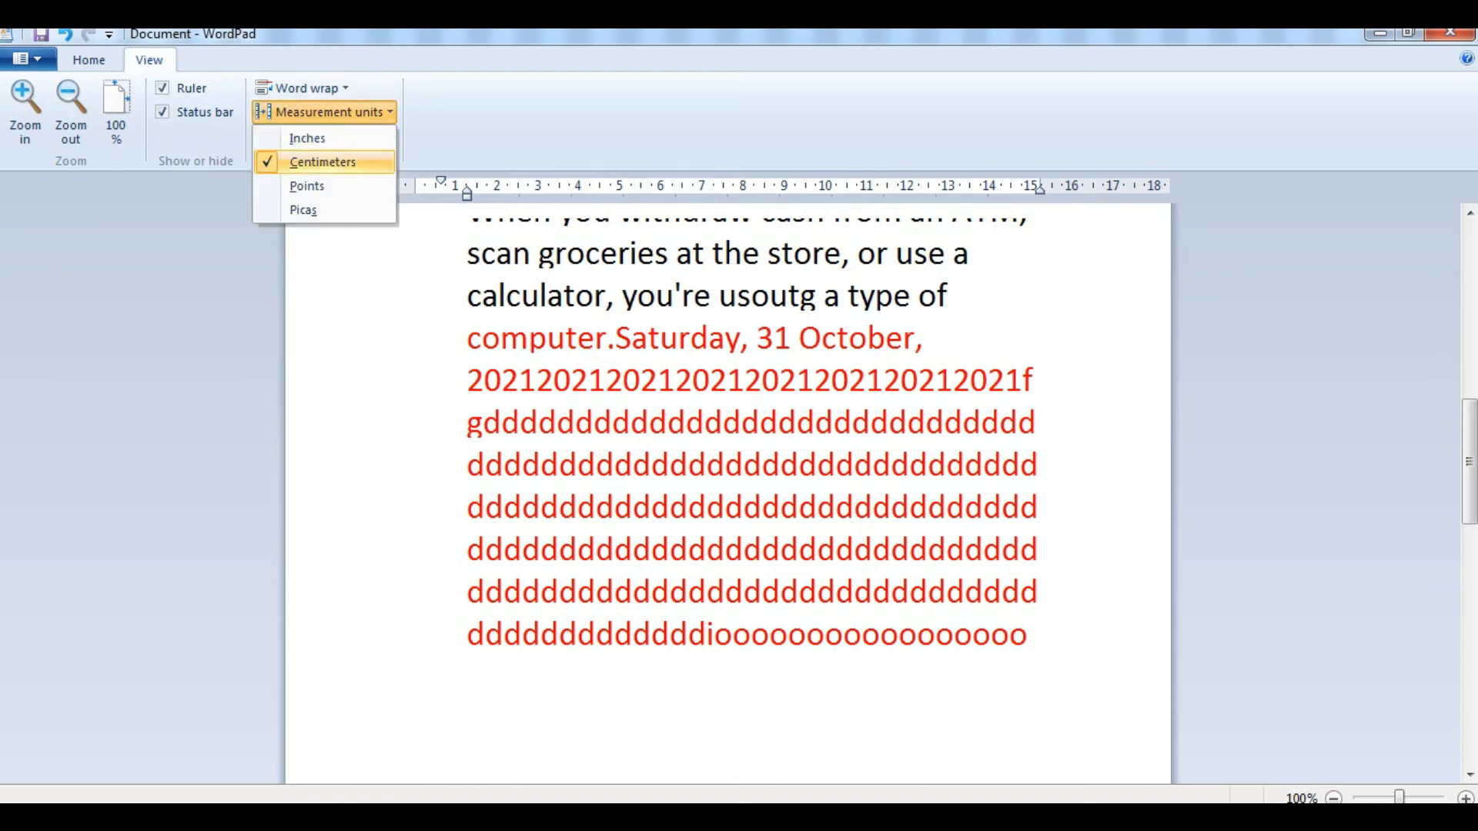
pyautogui.click(308, 137)
# Step: Copy the picture in list item D and paste it on a blank line above the last list item A
pyautogui.scroll(10, 728, 492)
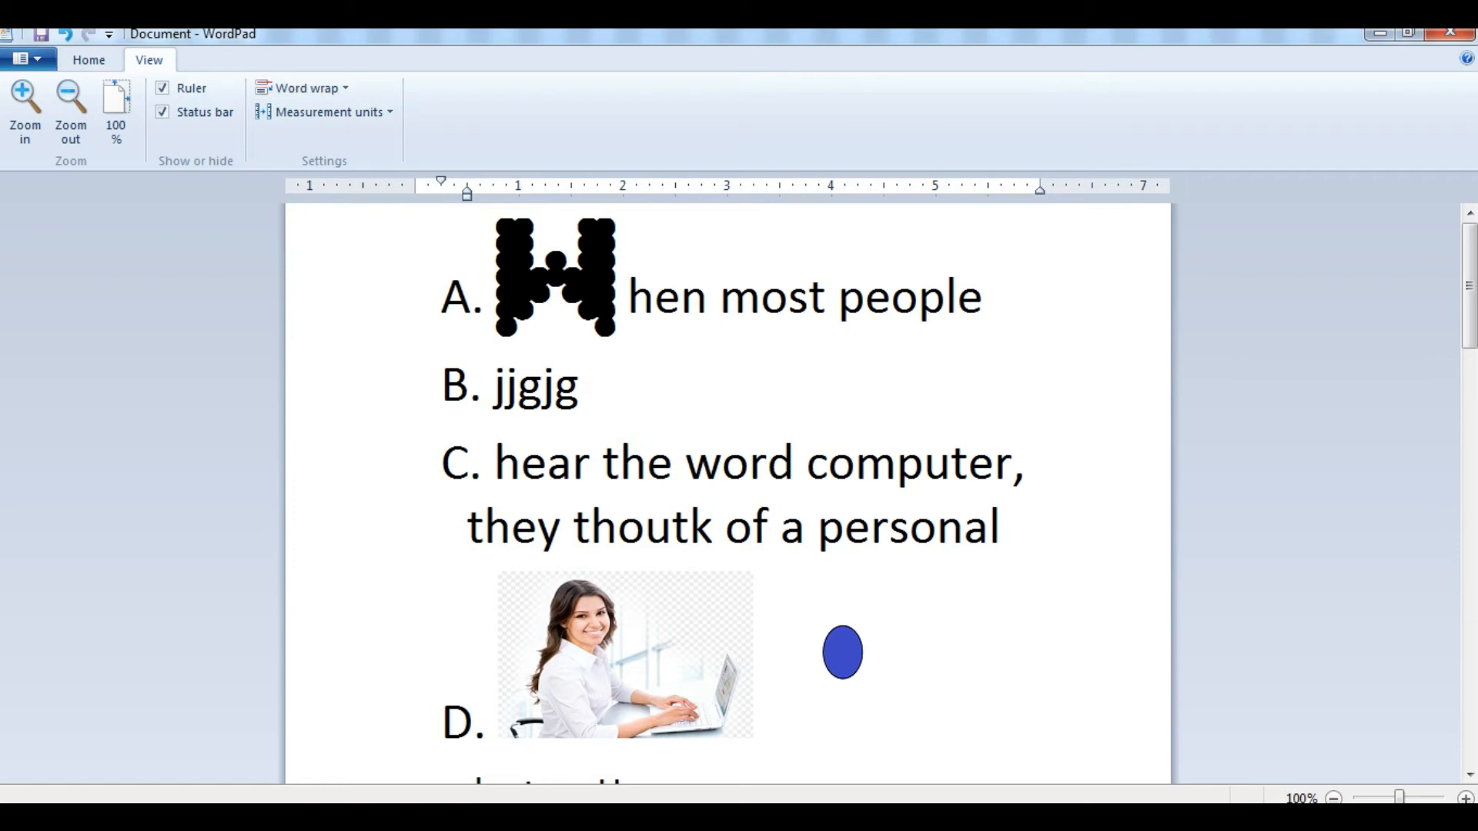
pyautogui.click(88, 59)
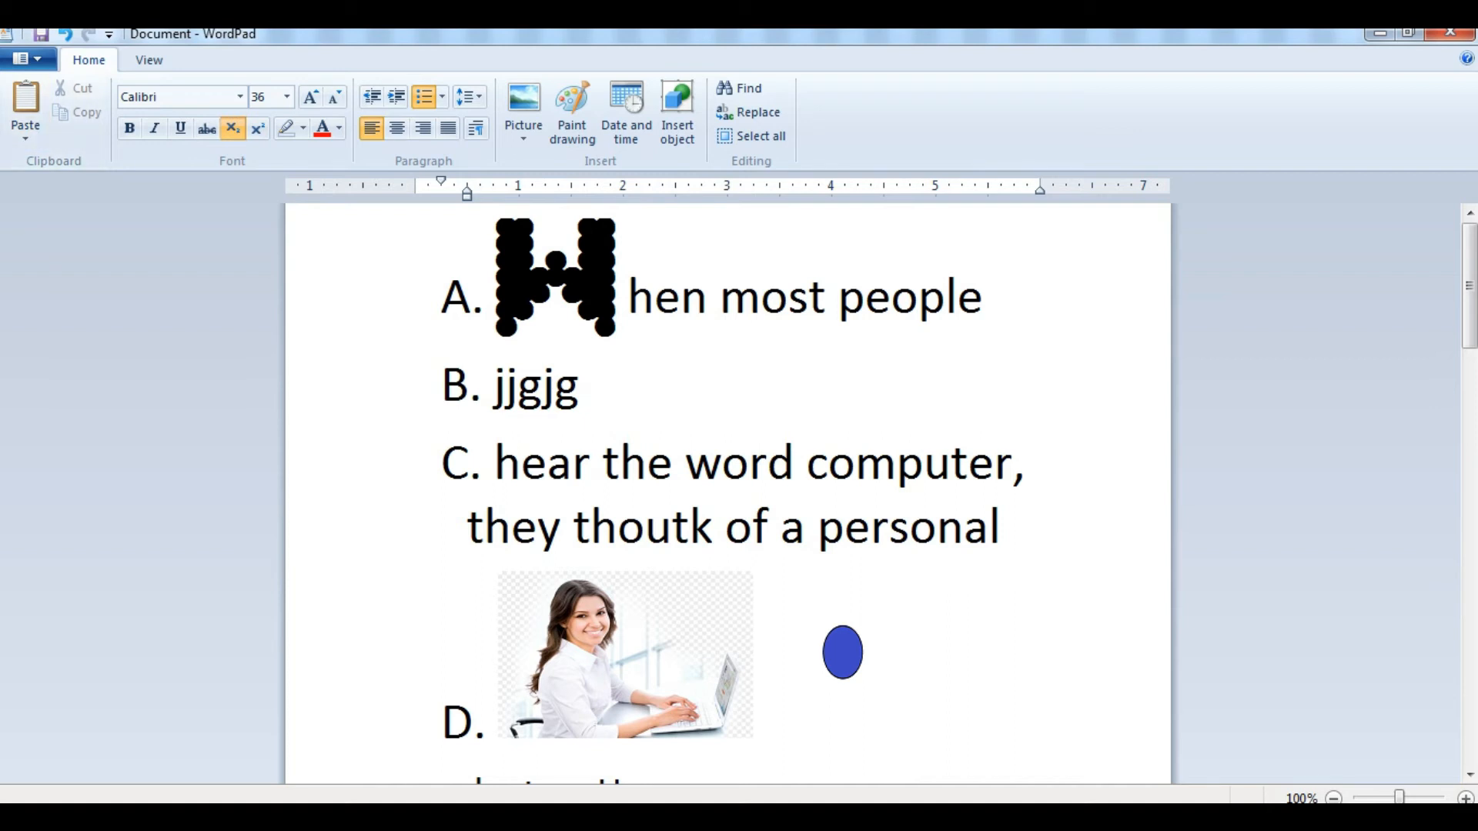
pyautogui.scroll(-12, 728, 492)
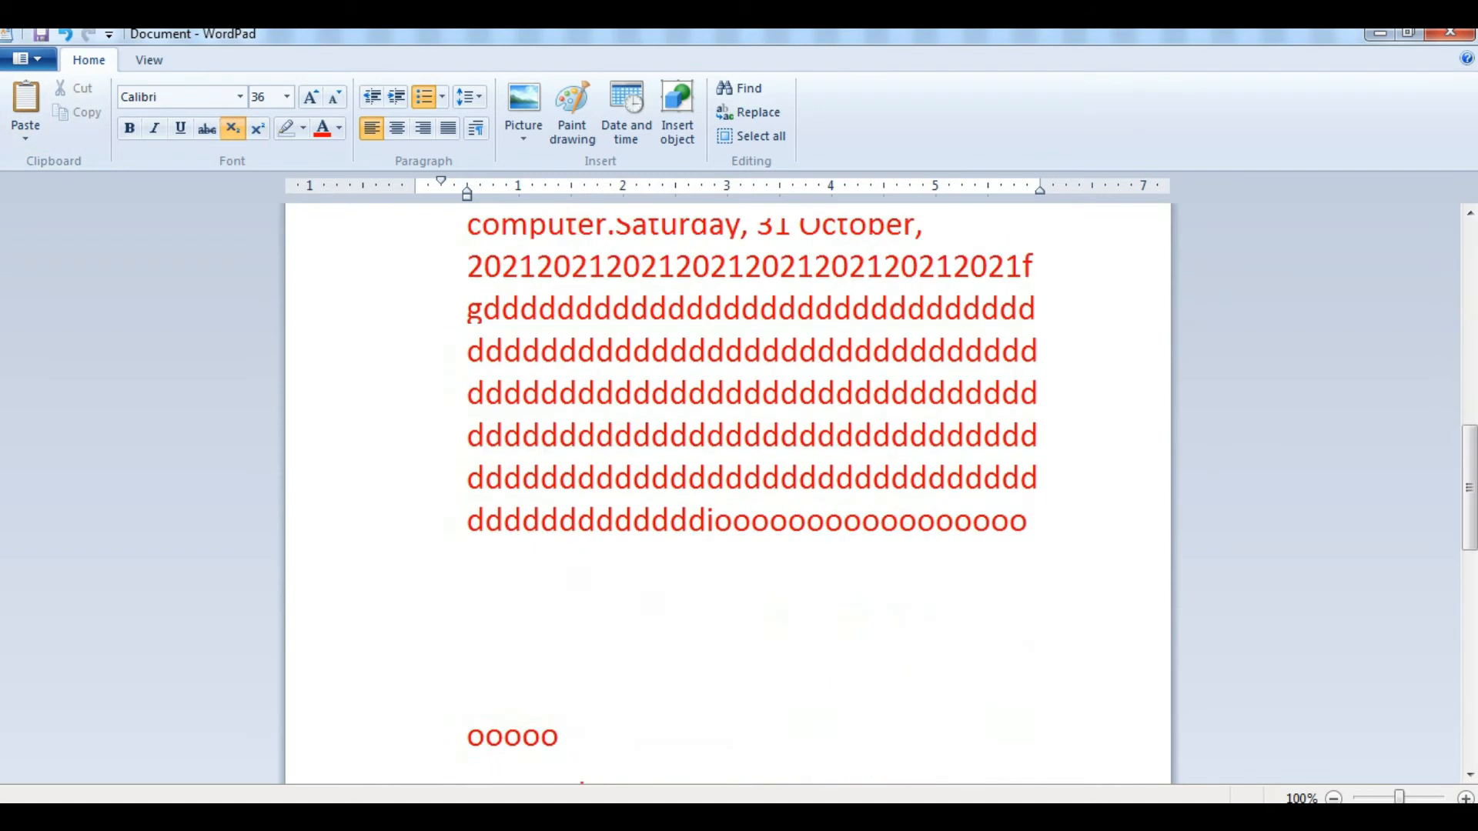
pyautogui.scroll(12, 728, 493)
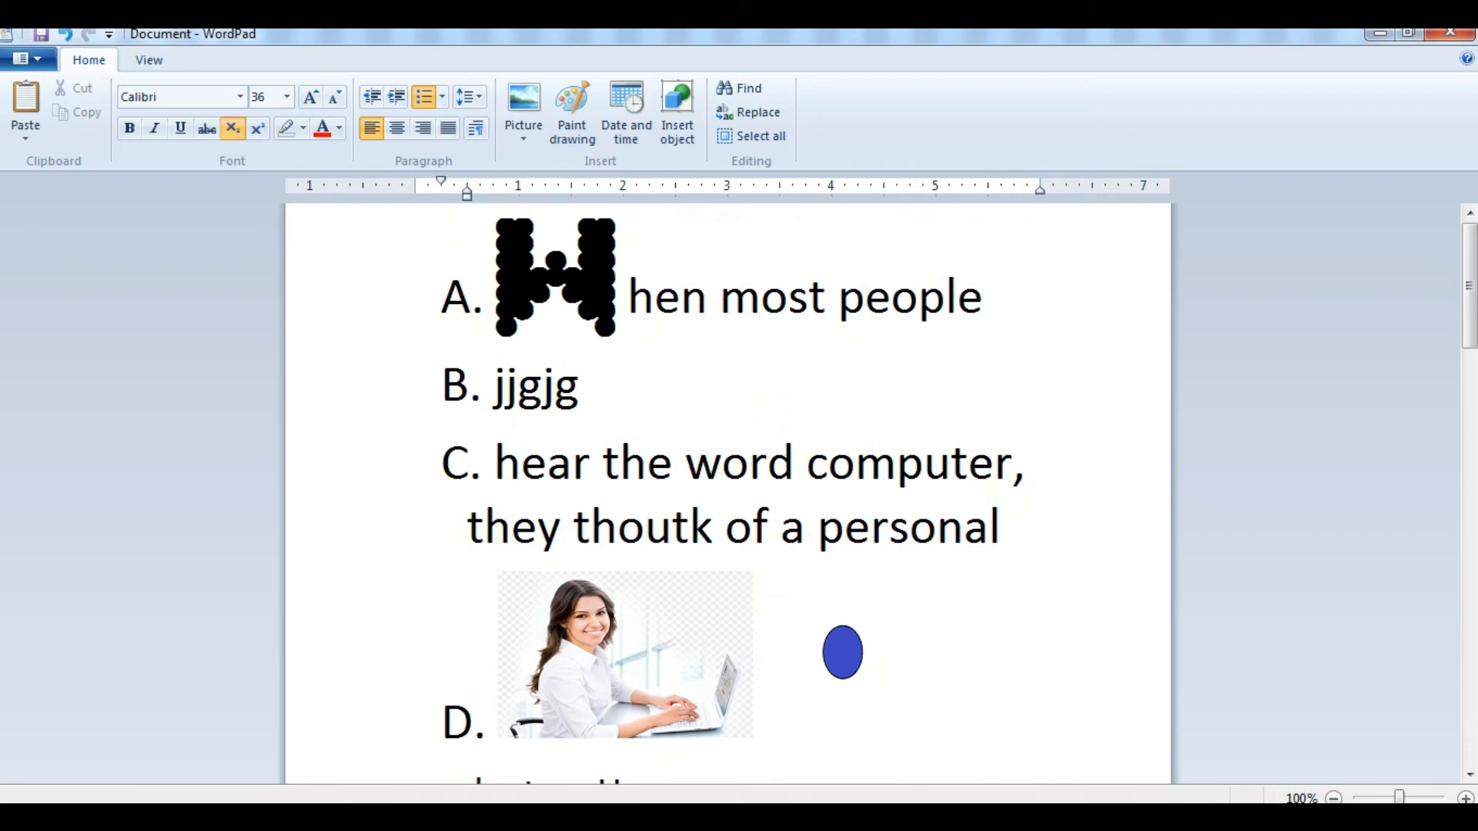
pyautogui.click(625, 656)
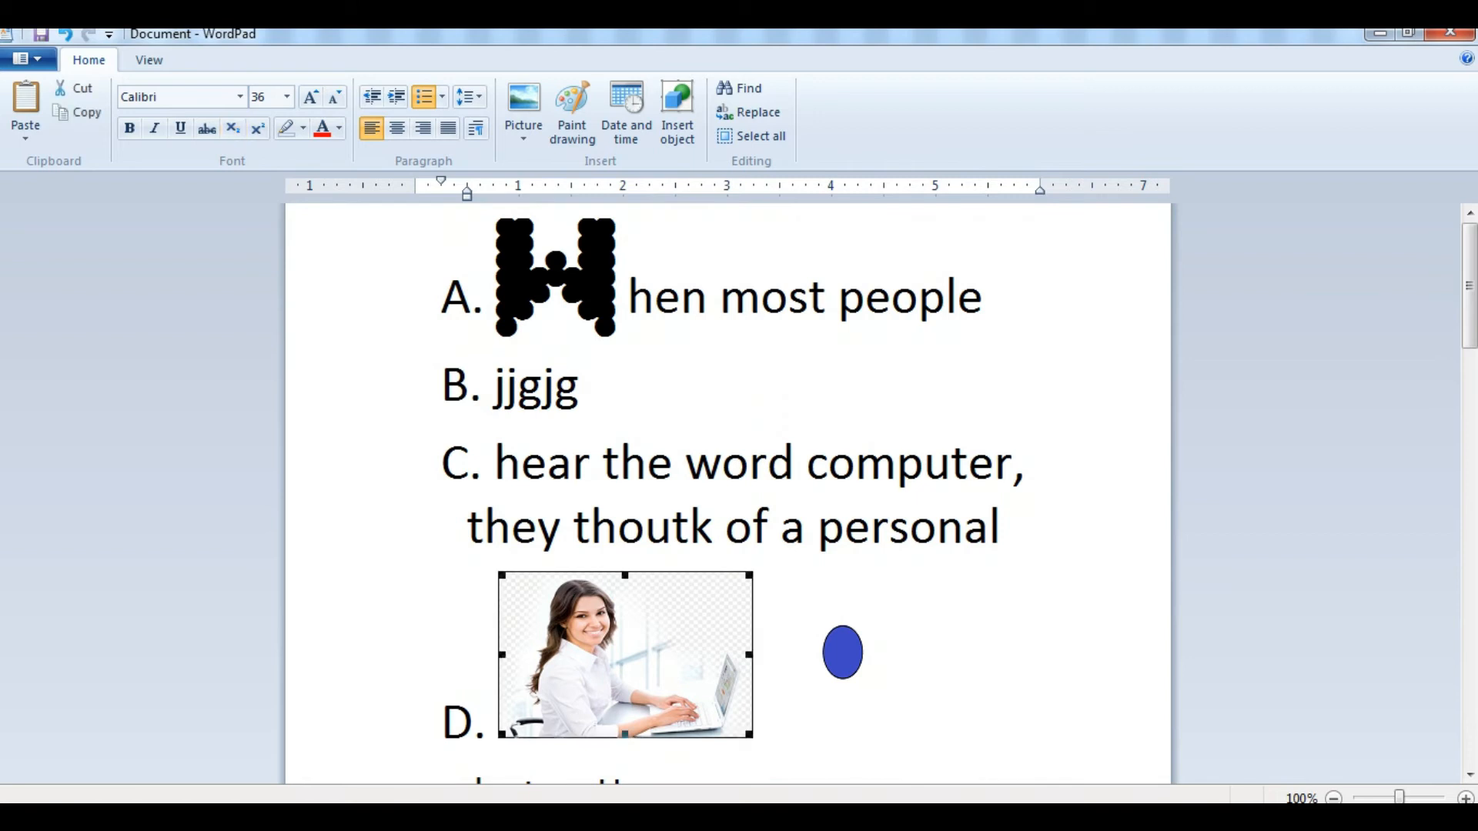
pyautogui.click(78, 112)
pyautogui.scroll(-20, 728, 493)
pyautogui.click(493, 760)
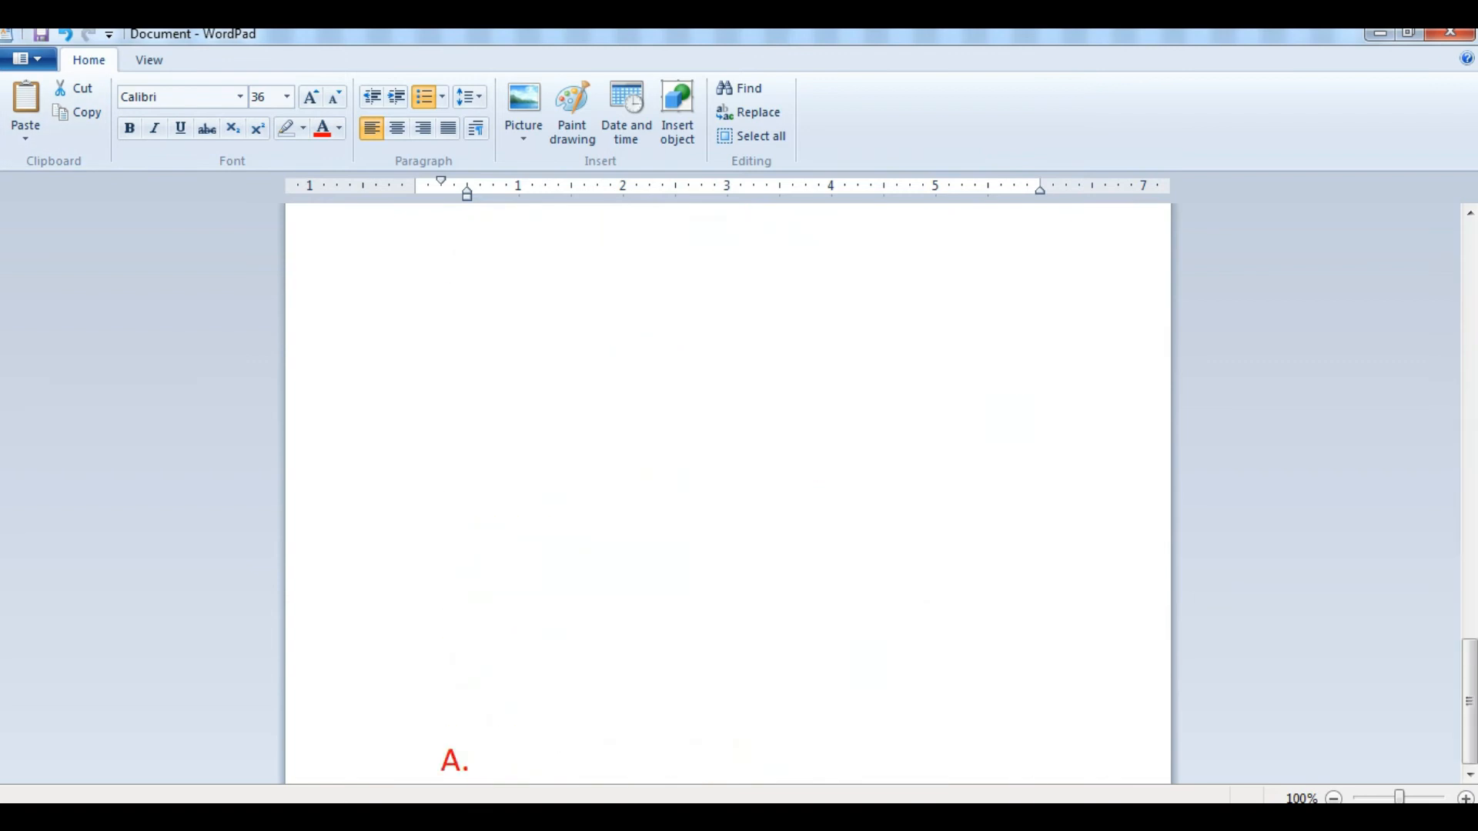
pyautogui.click(442, 586)
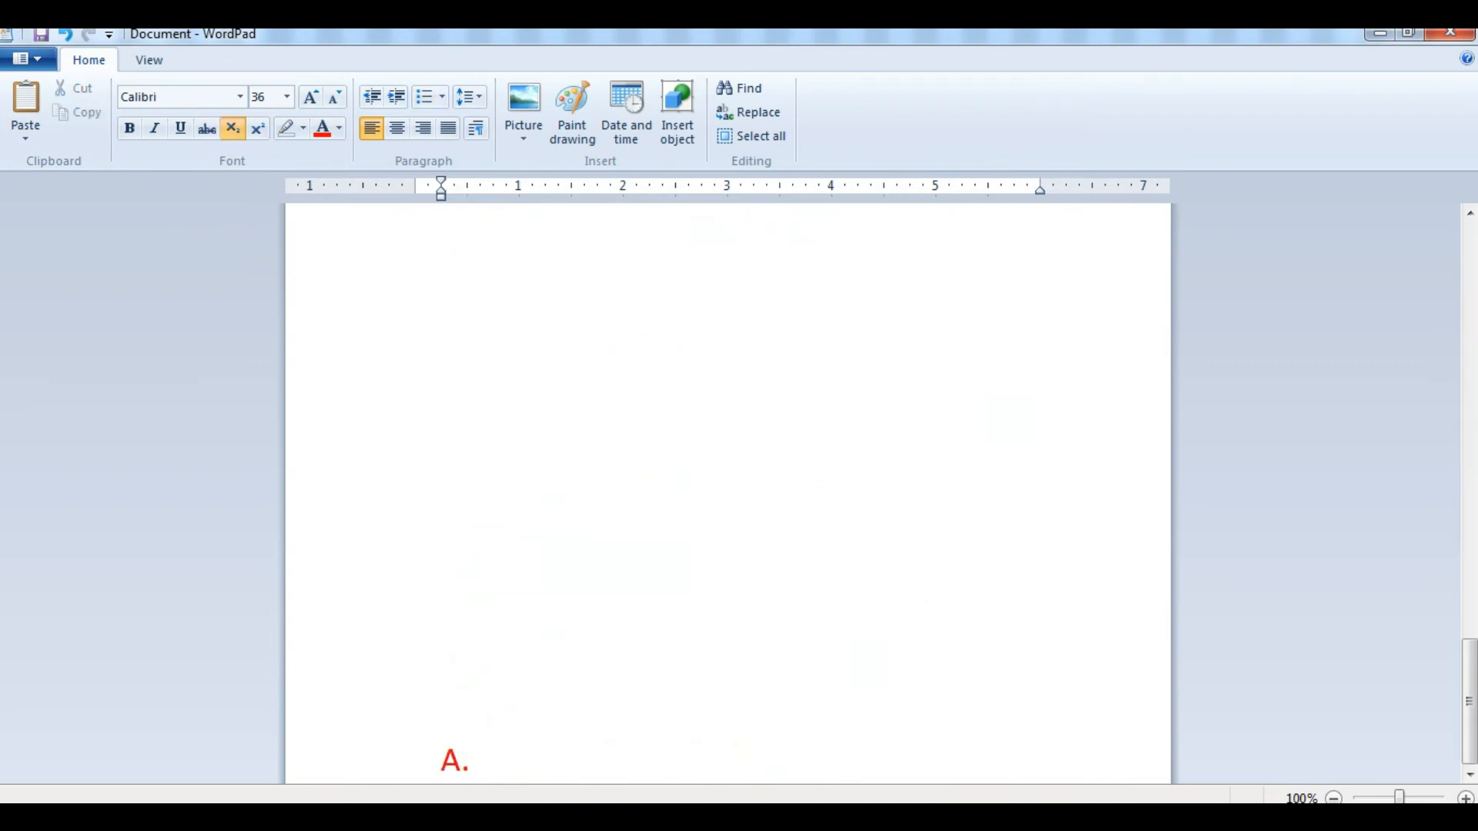
pyautogui.click(26, 99)
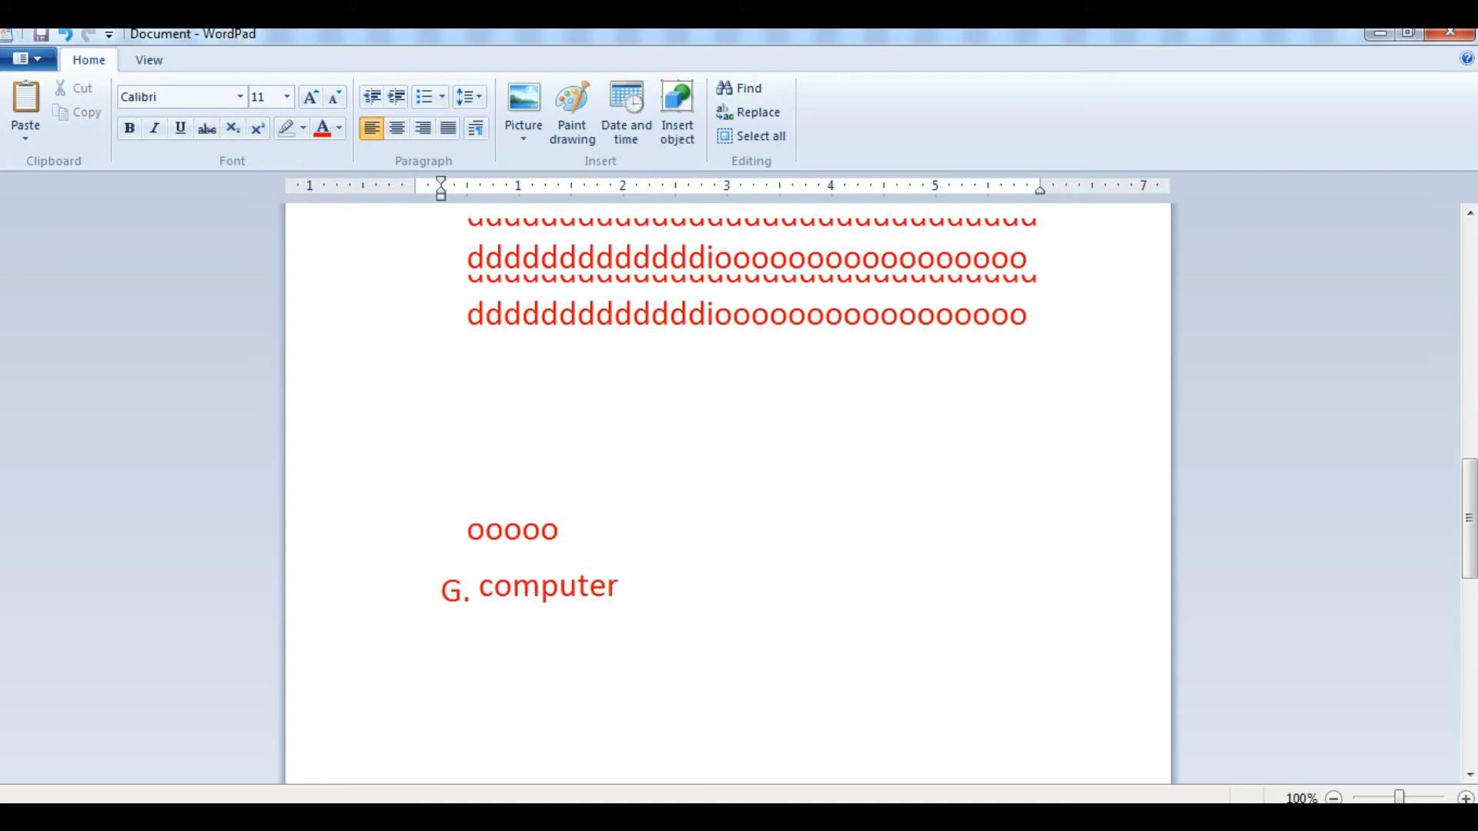
# Step: Copy the word "people" from the first list item to the end of item G, after "computer", and start a new list item below it
pyautogui.scroll(10, 728, 493)
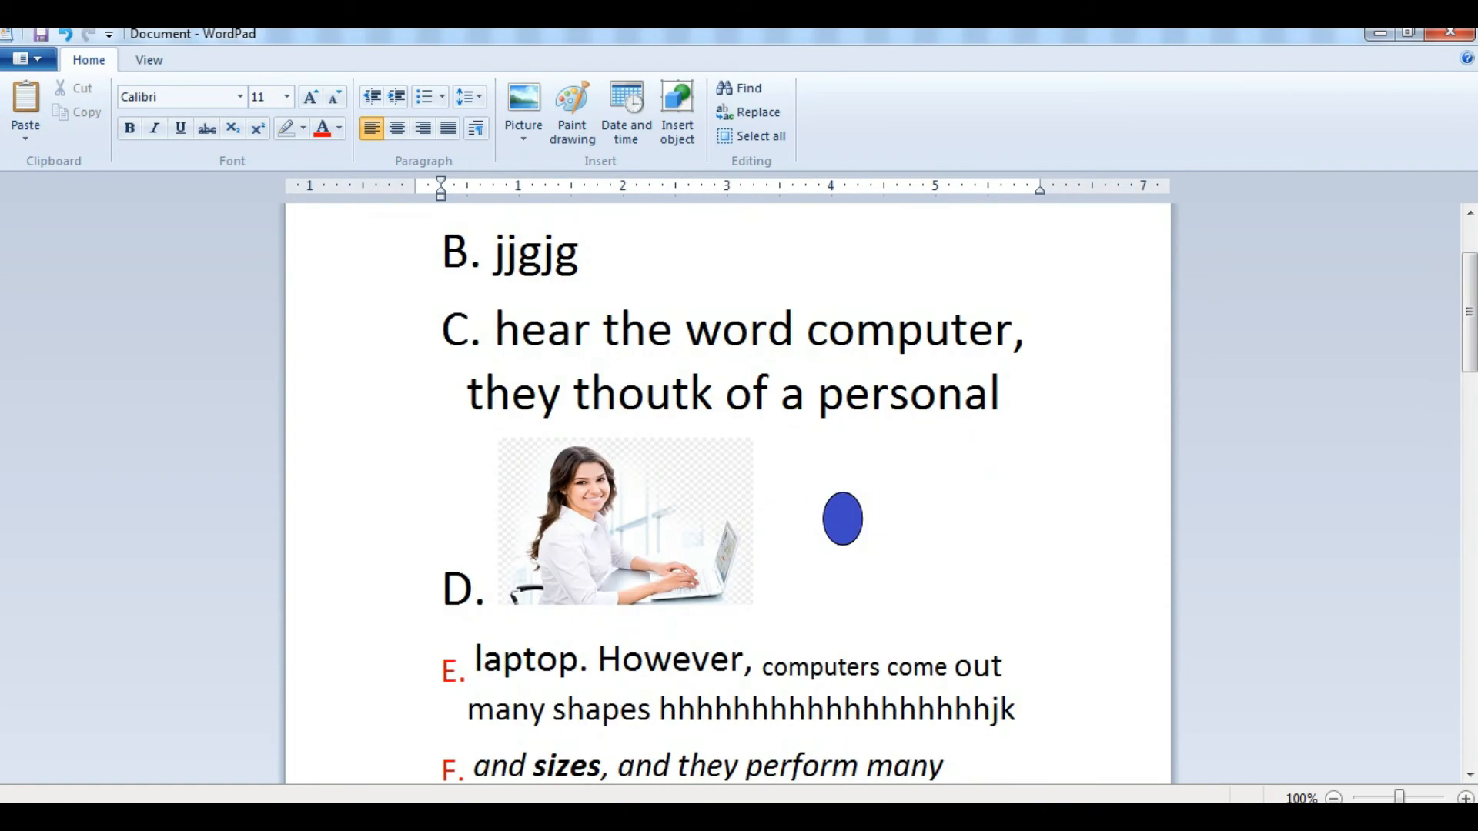
pyautogui.scroll(2, 728, 493)
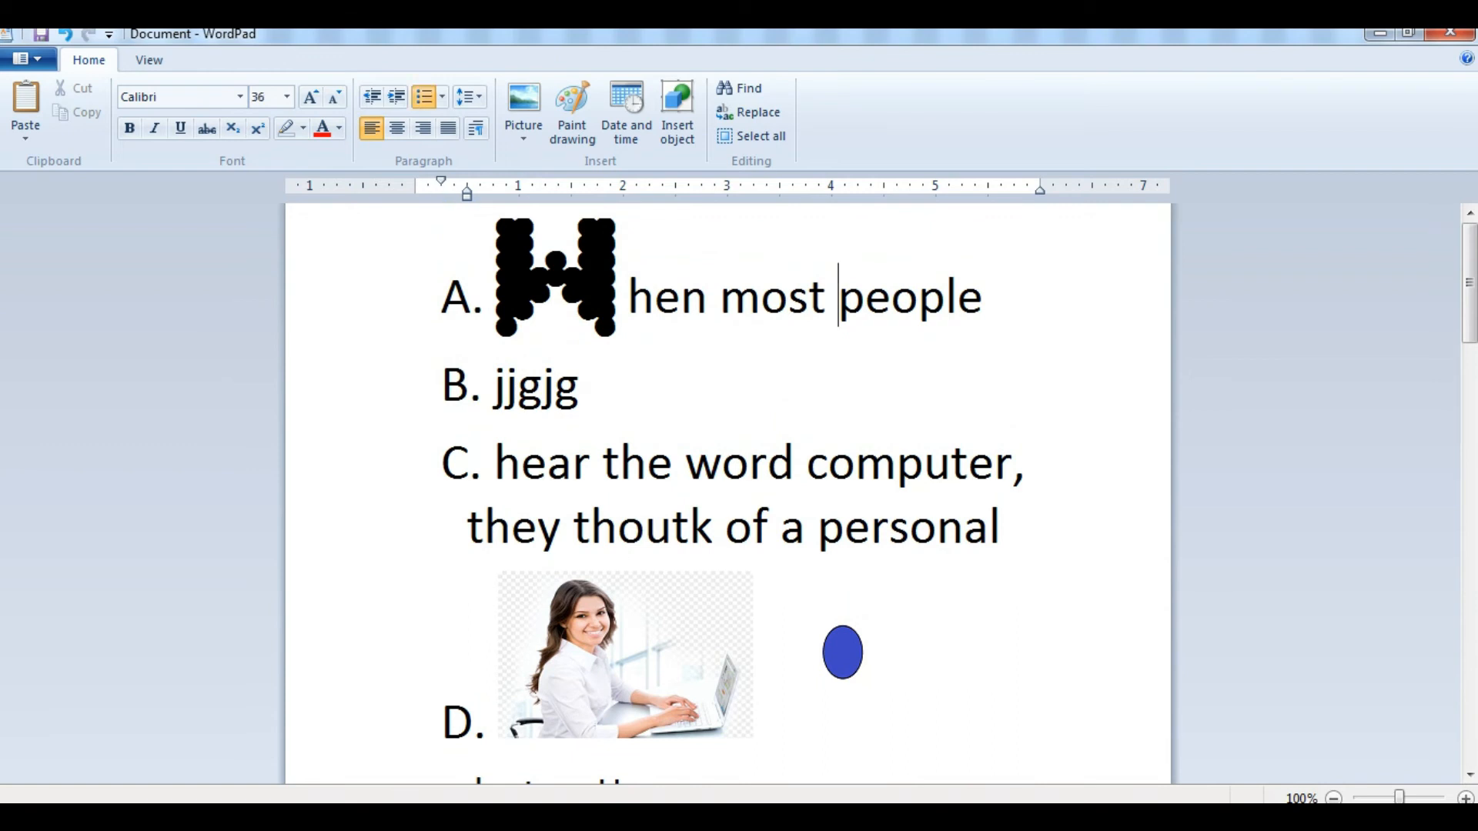
pyautogui.doubleClick(842, 298)
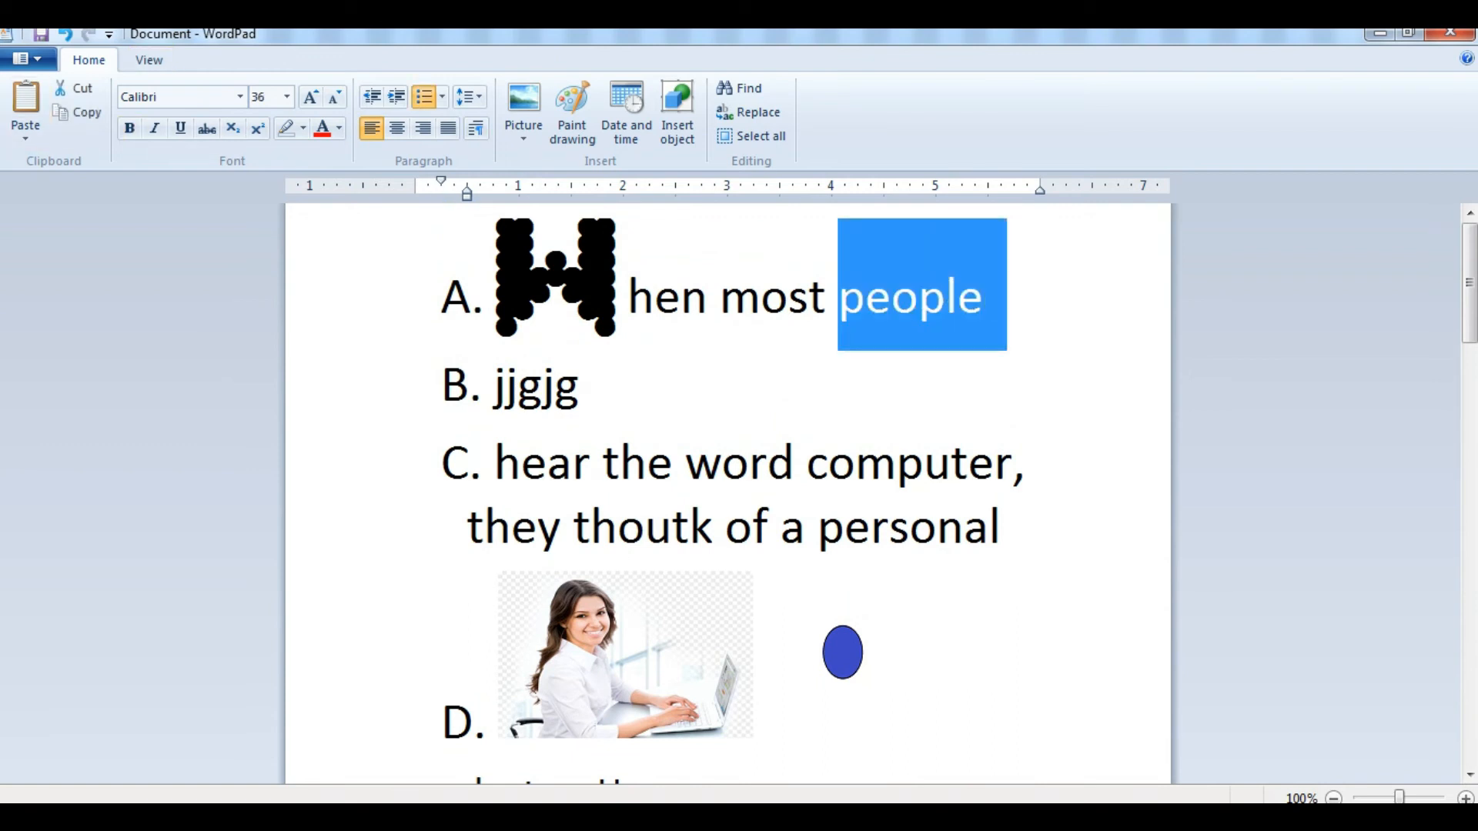
pyautogui.click(77, 113)
pyautogui.scroll(-10, 728, 493)
pyautogui.scroll(-8, 728, 492)
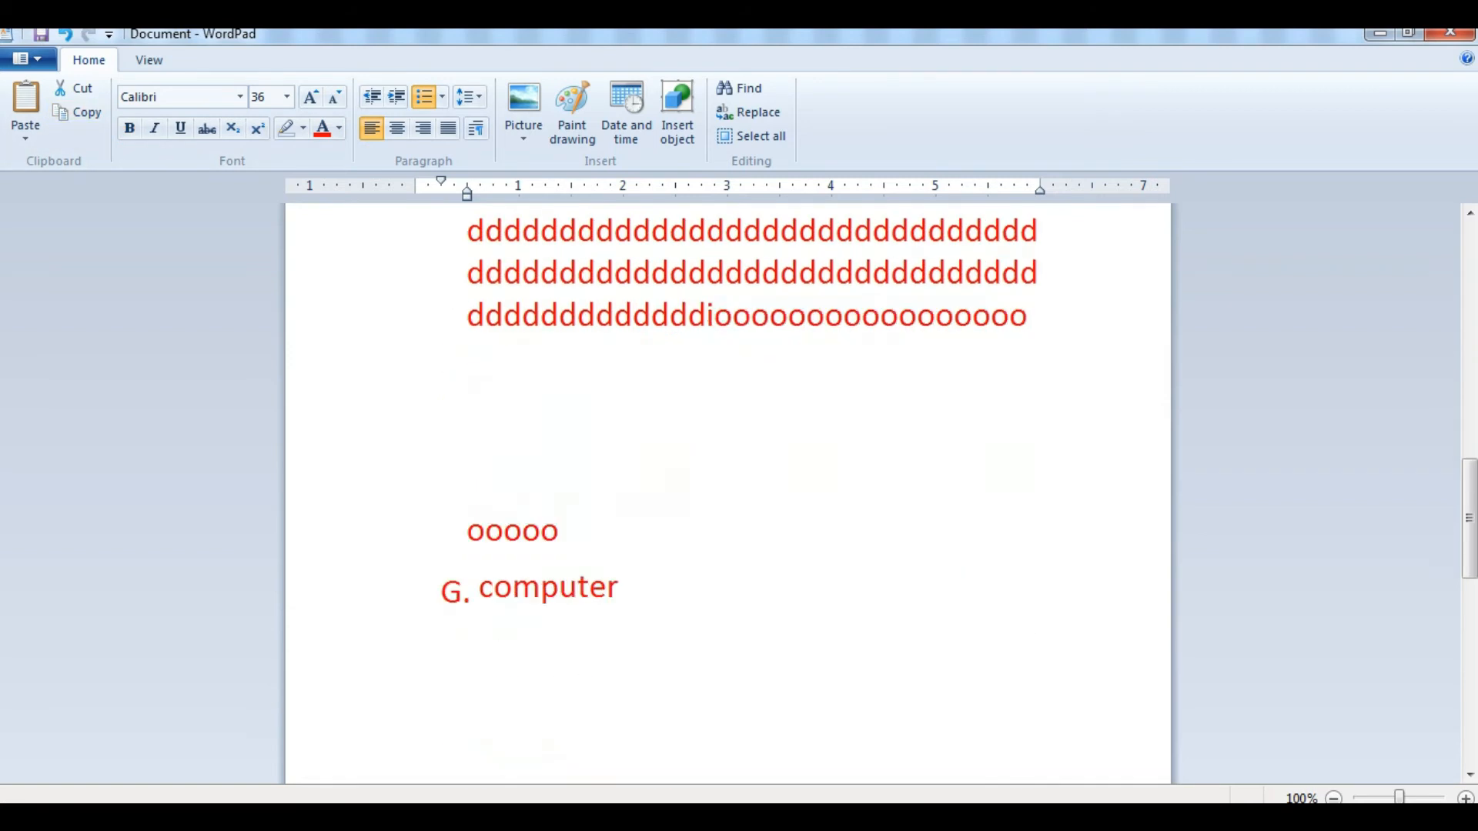
pyautogui.click(620, 307)
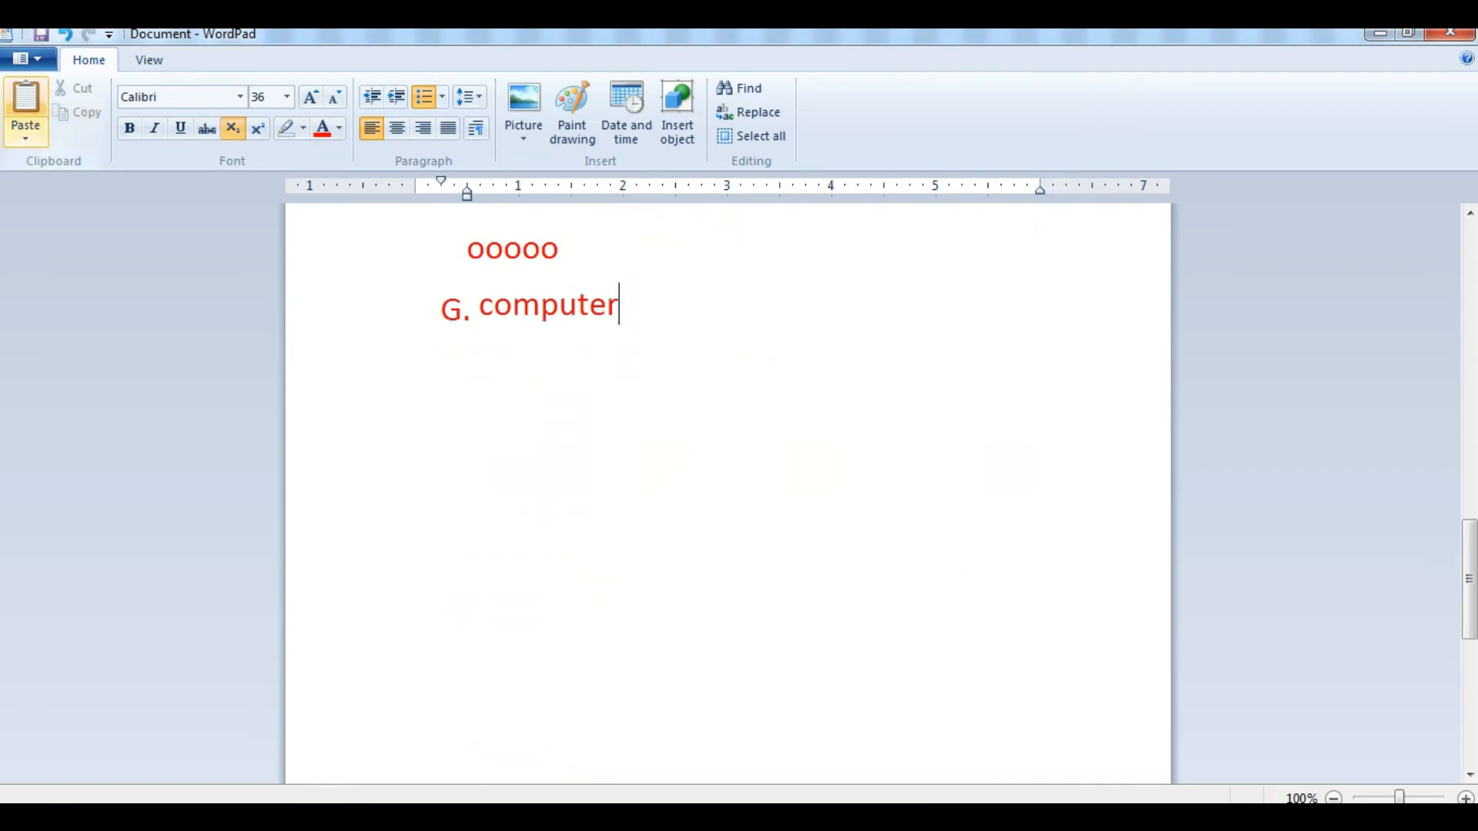
pyautogui.write('people')
pyautogui.press('Return')
# Step: Move the large W from the start of the first list item to a blank line below list item H by cutting and pasting
pyautogui.scroll(18, 728, 493)
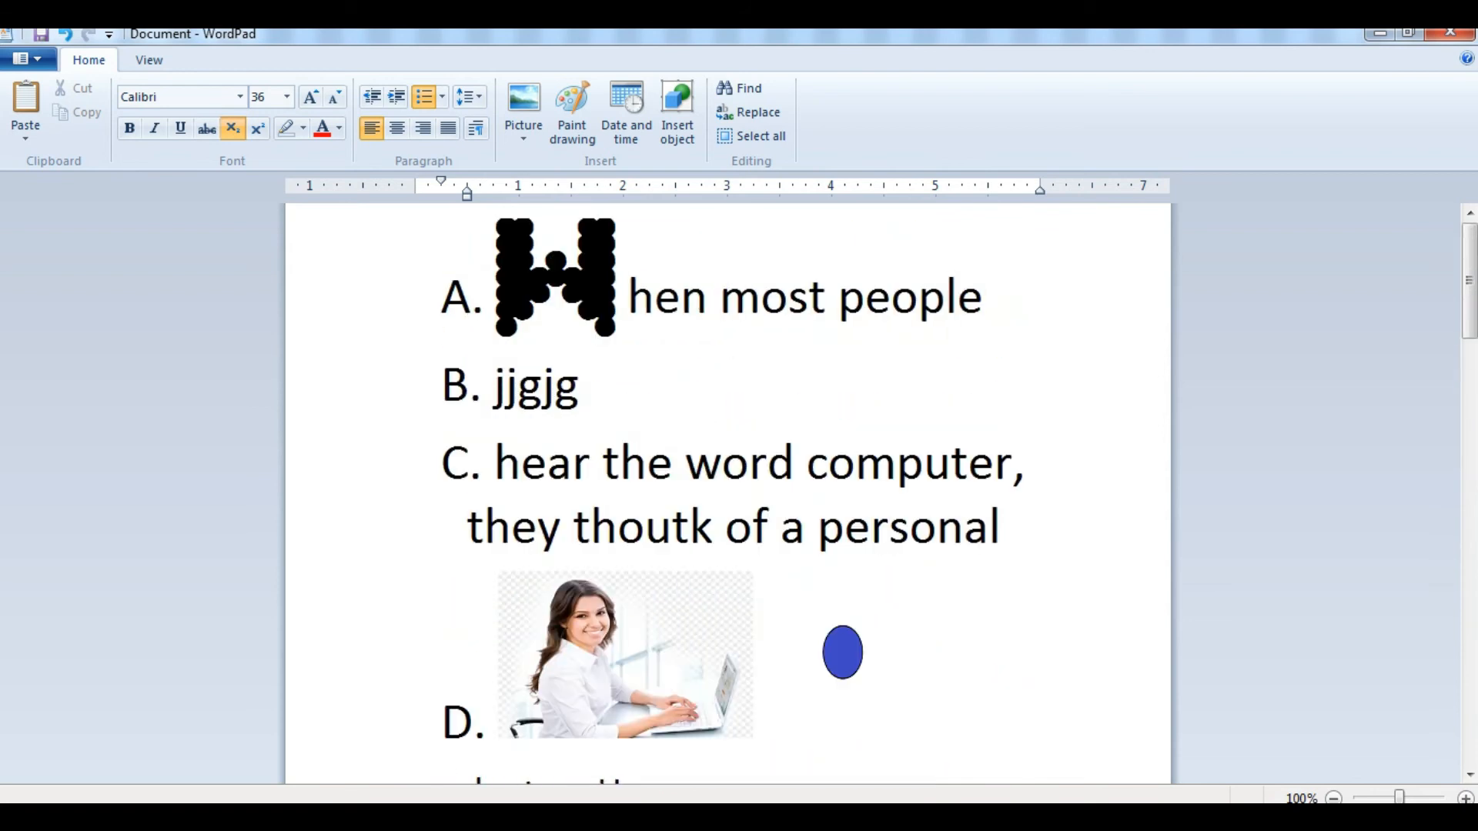
pyautogui.click(628, 292)
pyautogui.hotkey('shift', 'Left')
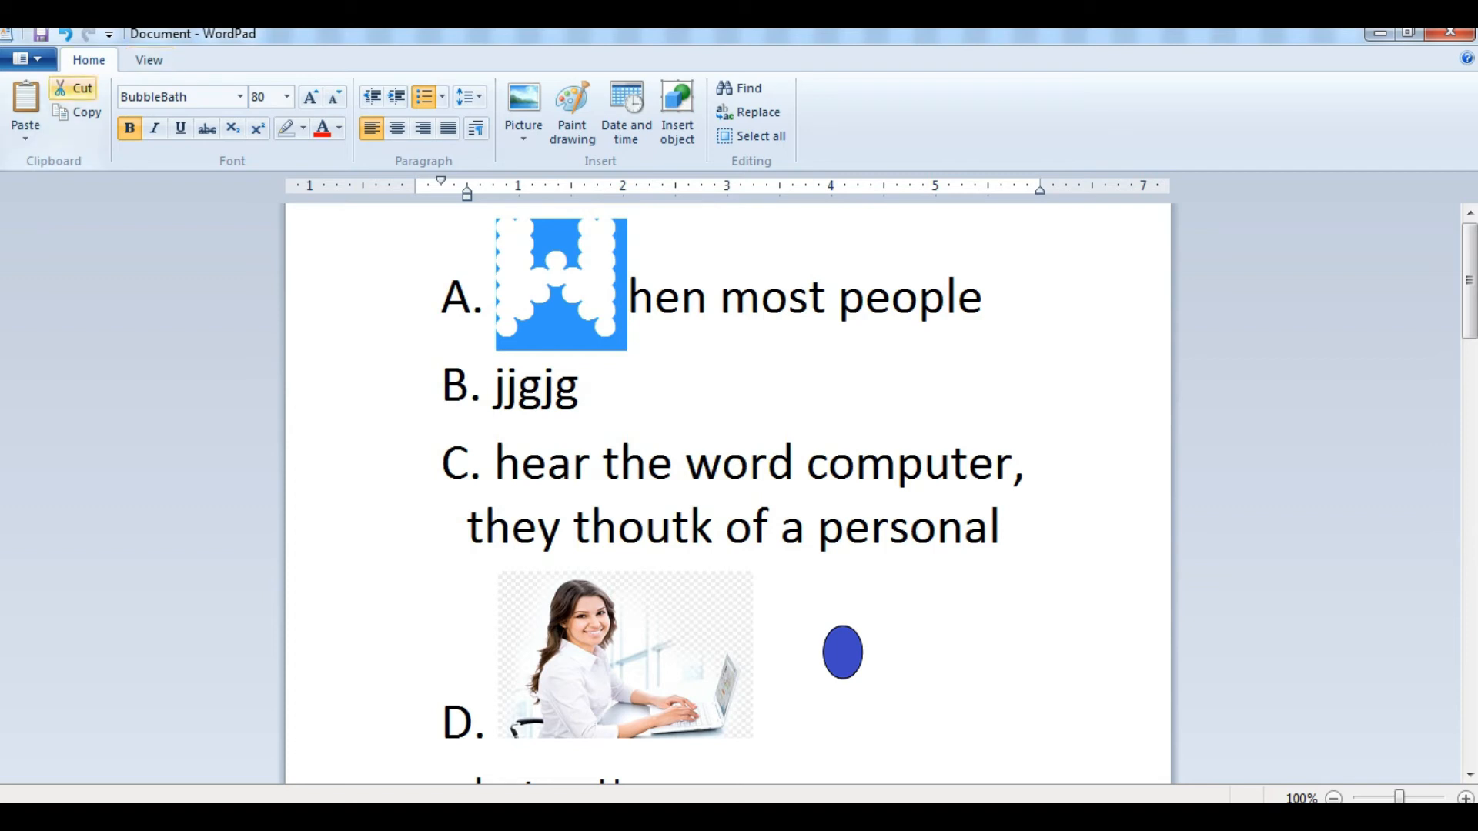
pyautogui.click(77, 89)
pyautogui.scroll(-15, 727, 493)
pyautogui.scroll(6, 728, 493)
pyautogui.scroll(-2, 661, 594)
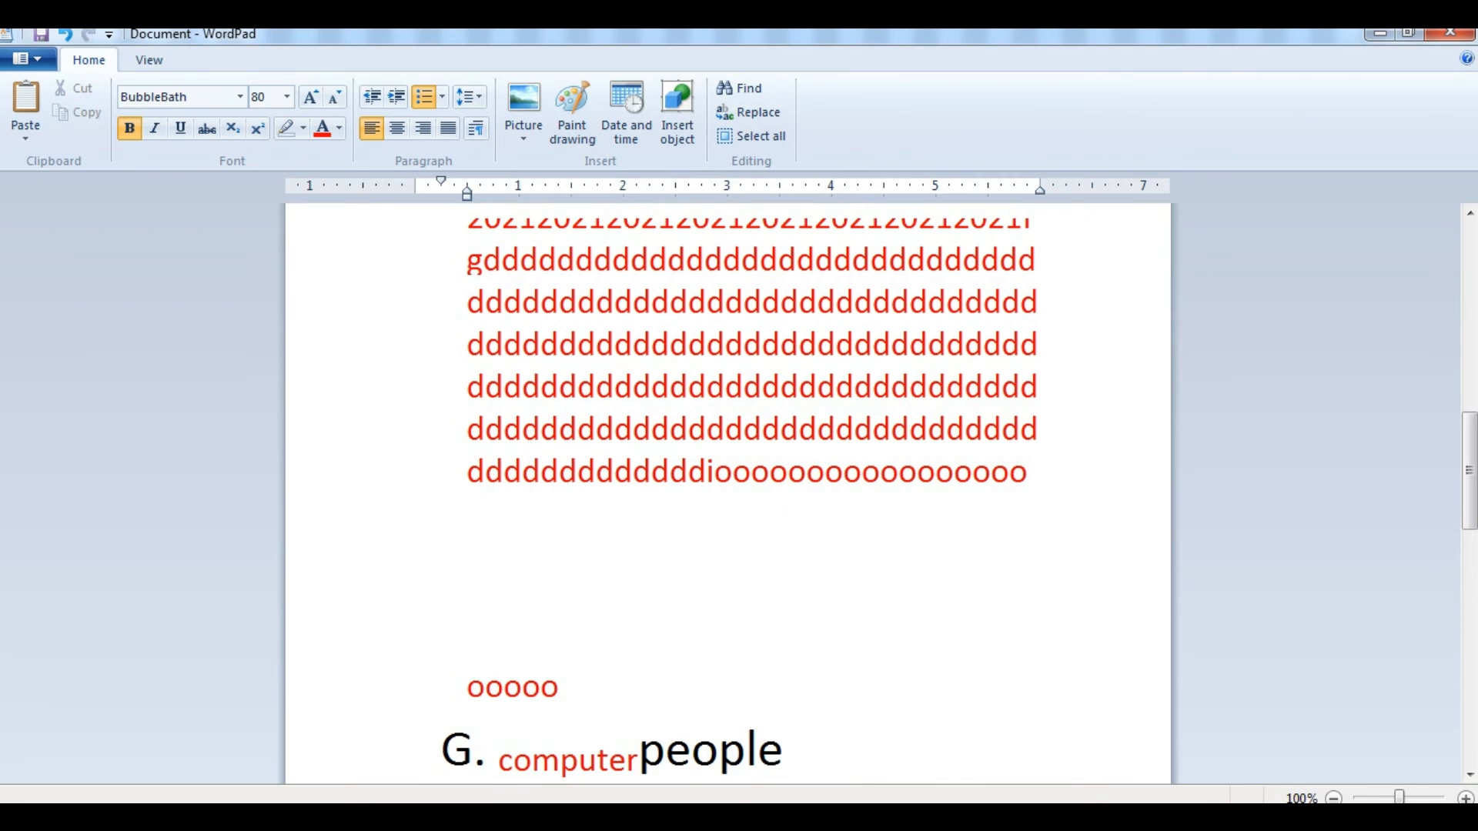
pyautogui.click(661, 595)
pyautogui.click(868, 594)
pyautogui.scroll(-6, 868, 595)
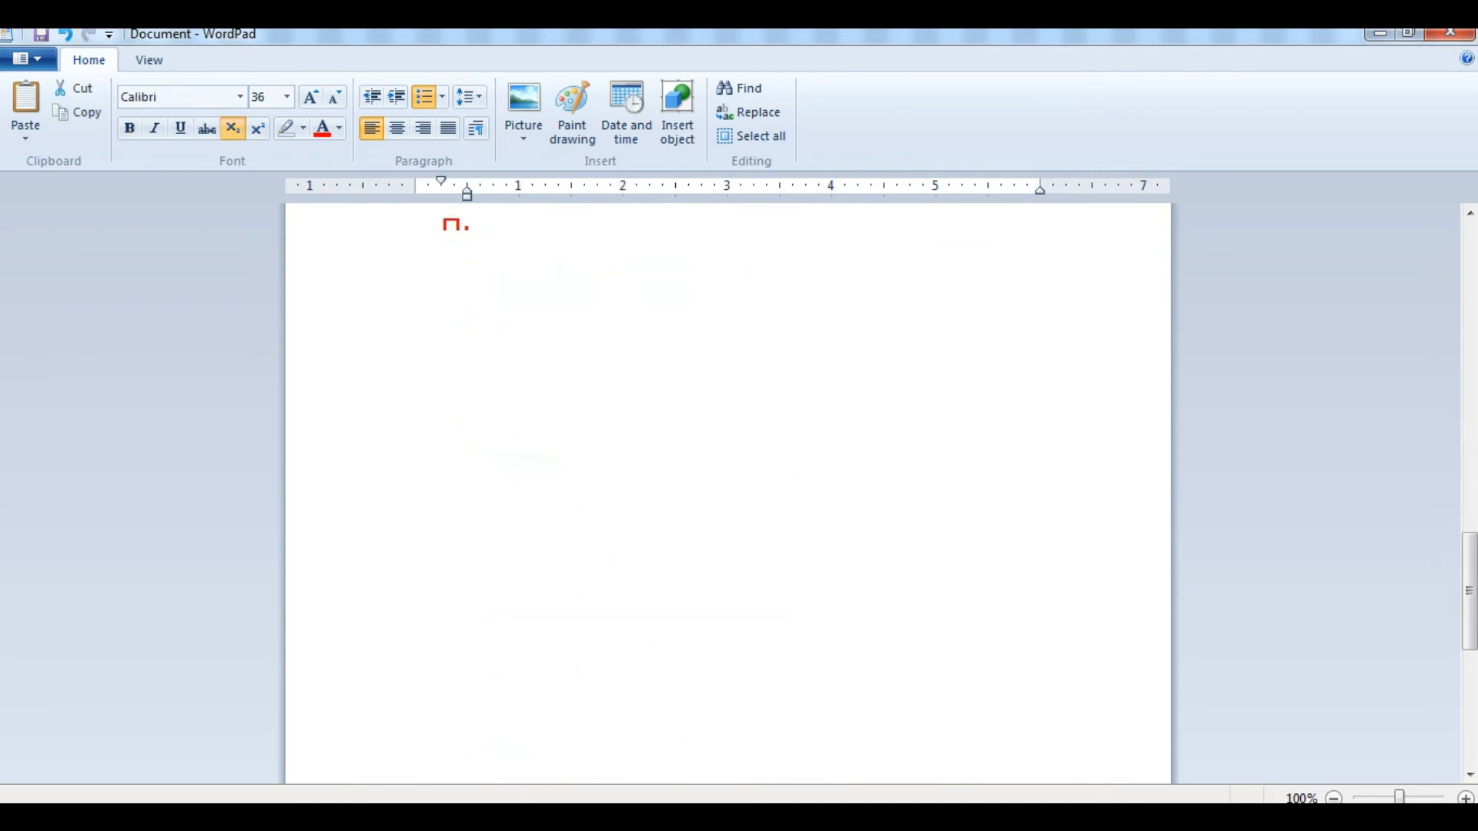
pyautogui.click(441, 582)
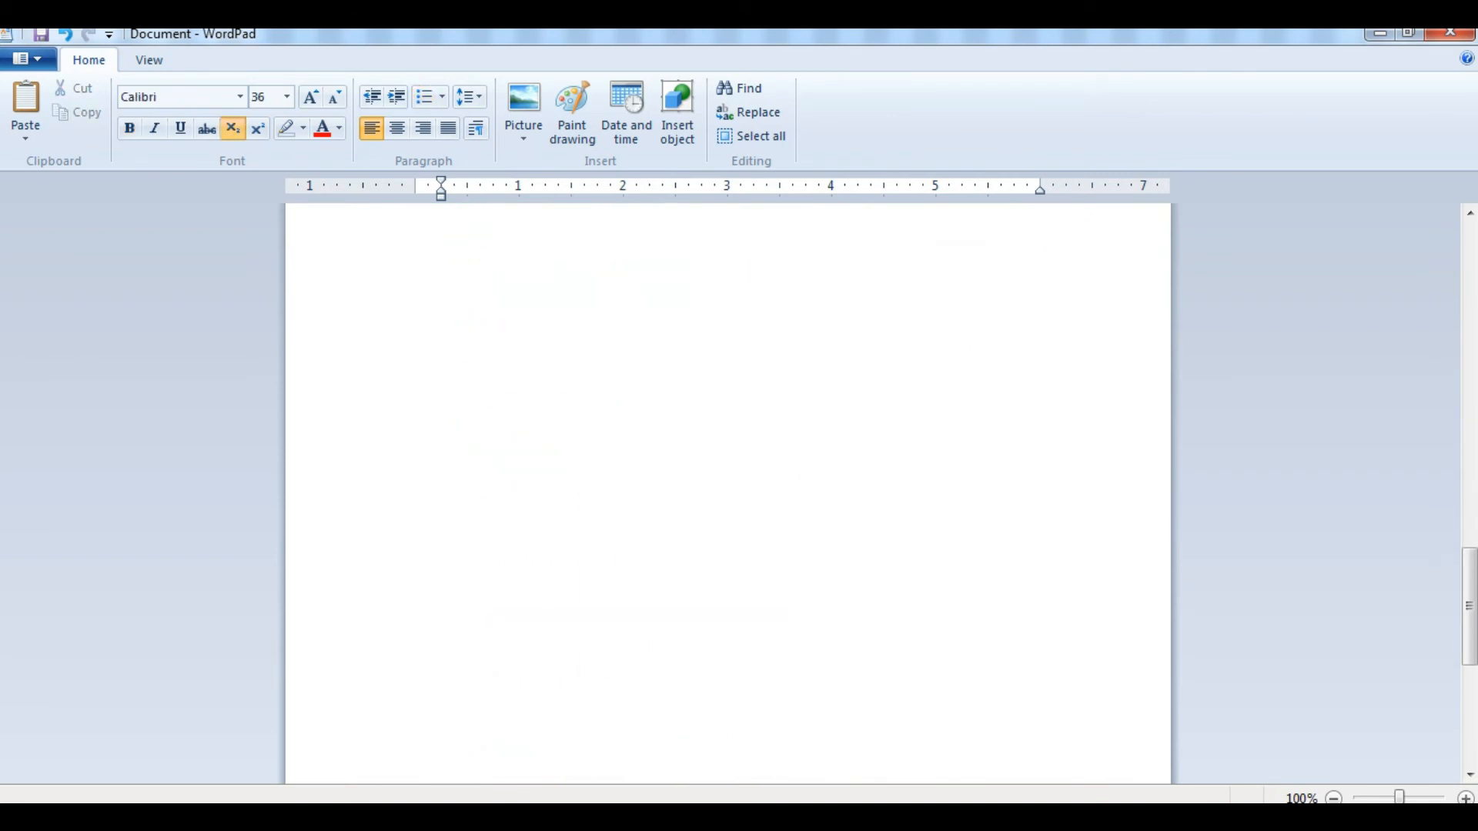
pyautogui.click(25, 112)
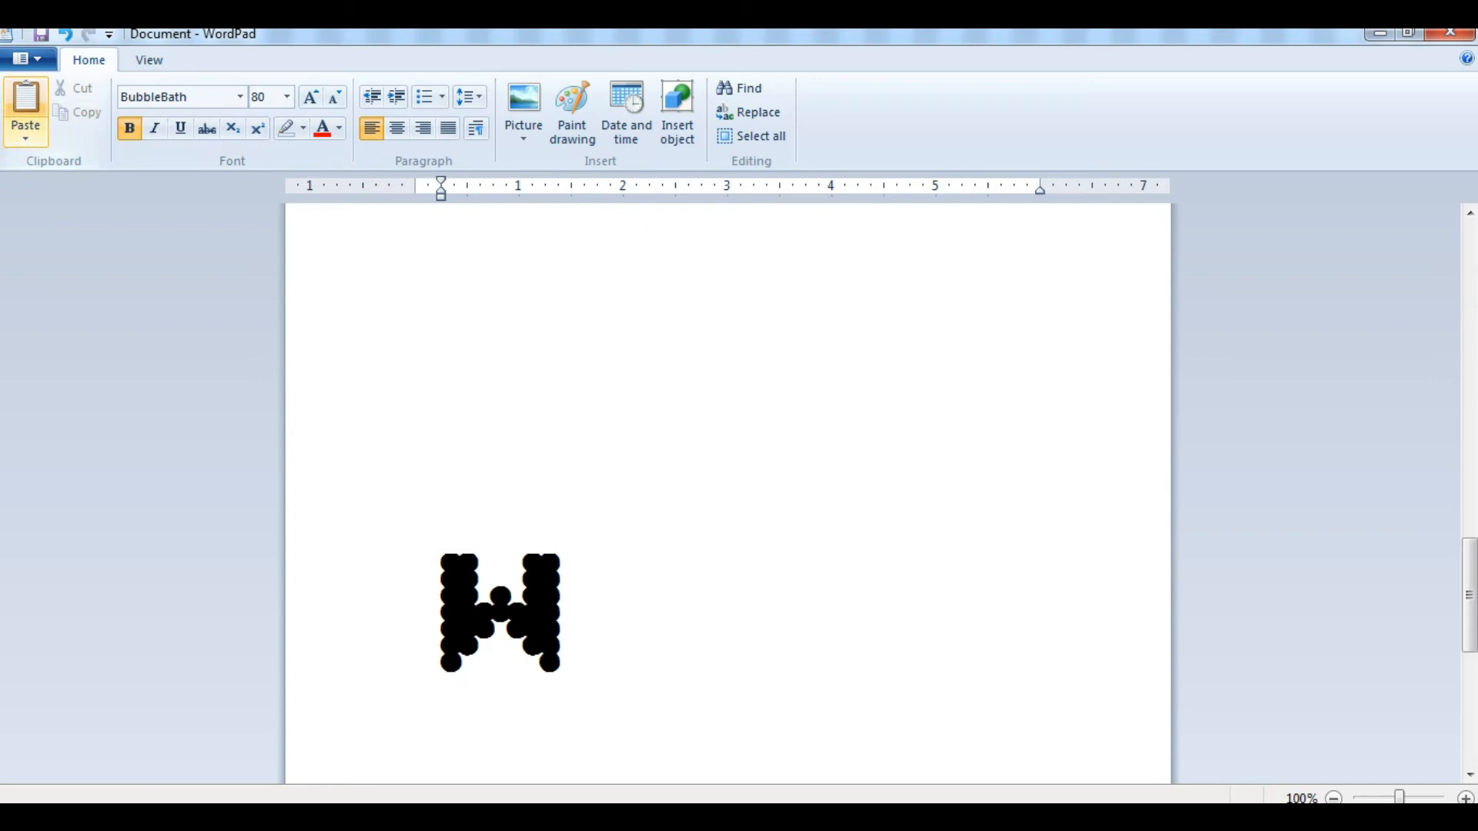
pyautogui.scroll(-5, 727, 493)
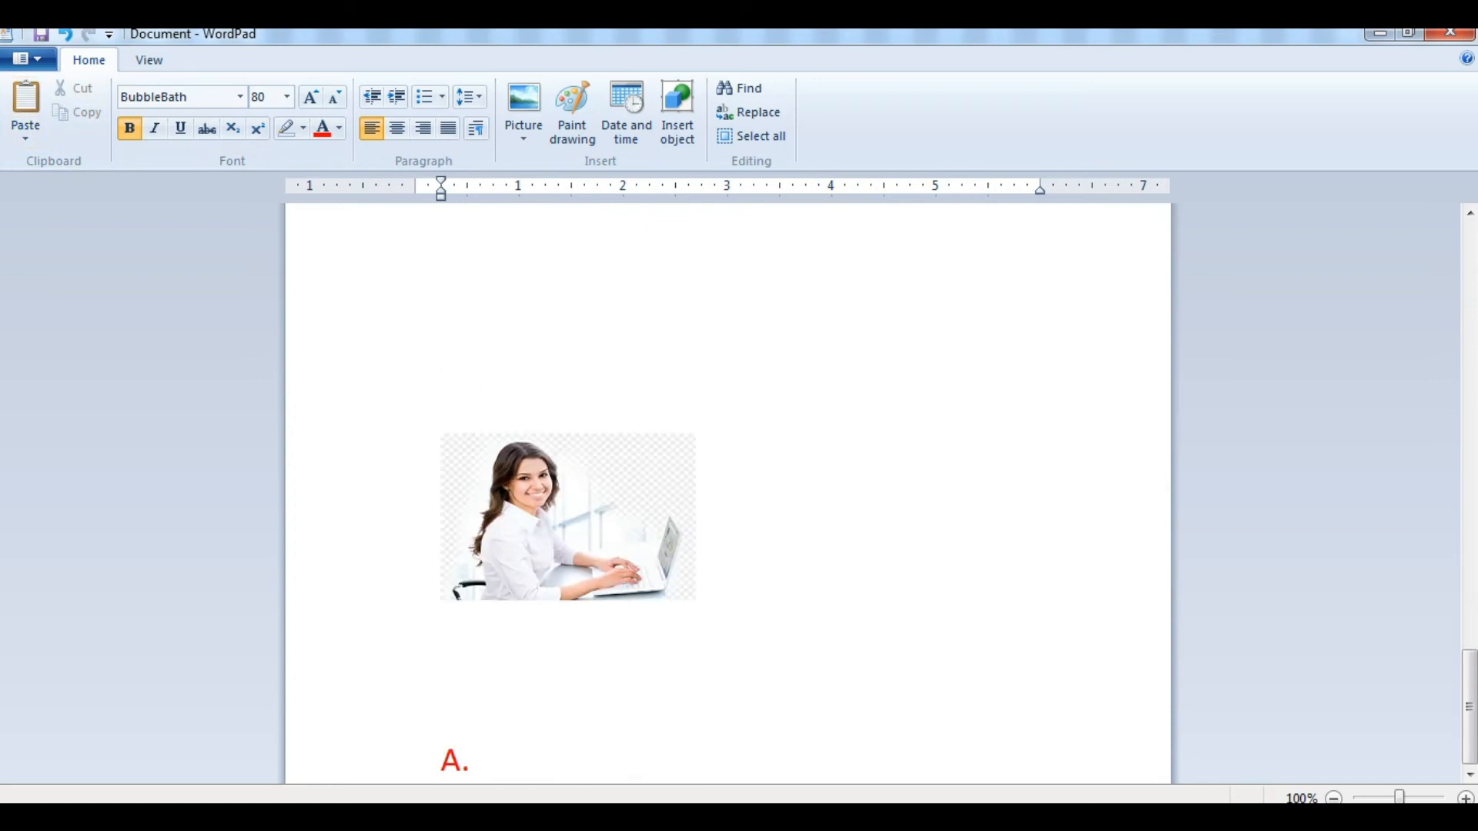
pyautogui.scroll(10, 728, 493)
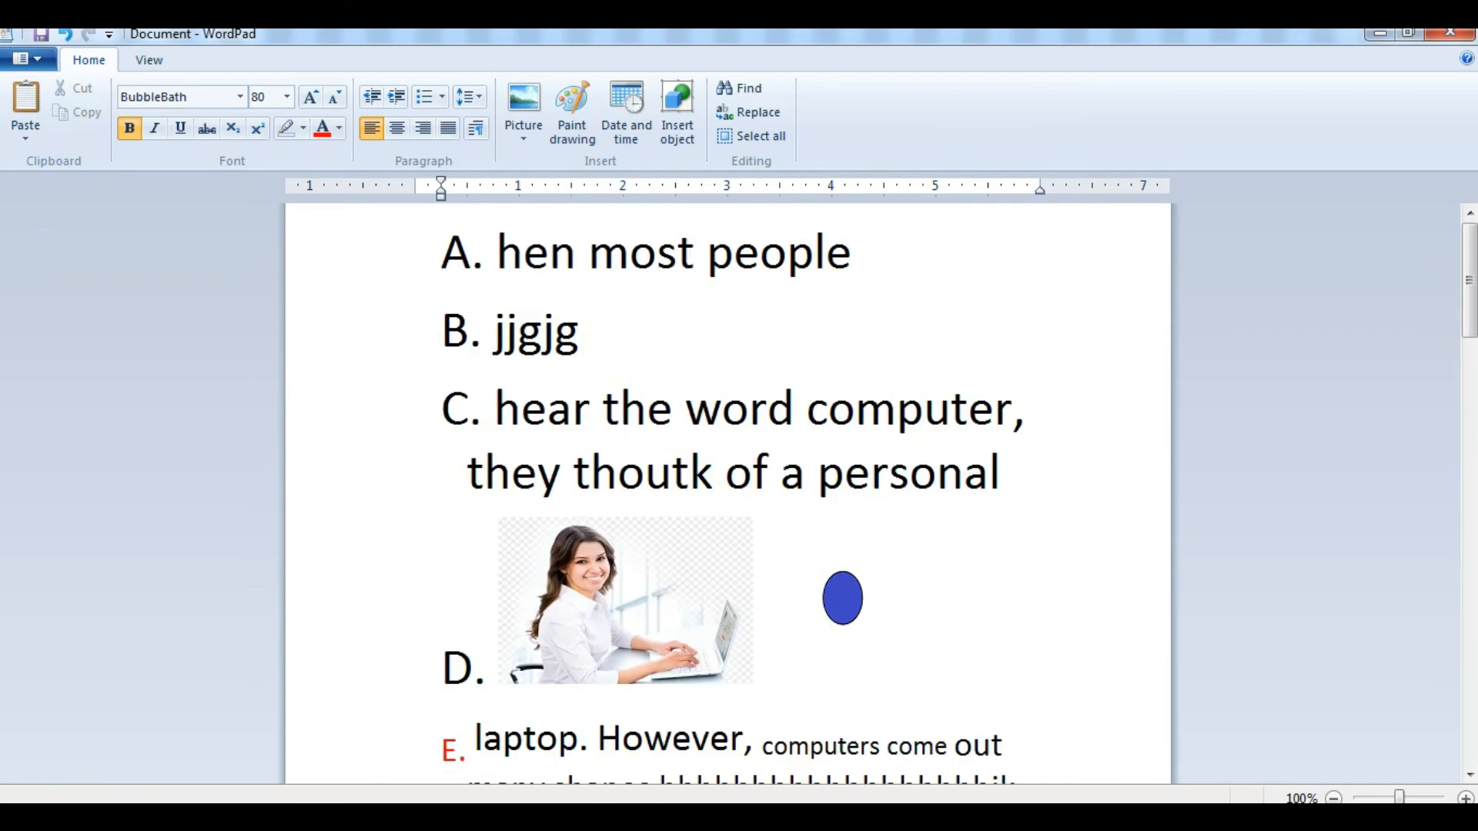
# Step: Add several blank lines between the pasted picture and the last list item A
pyautogui.scroll(-10, 727, 492)
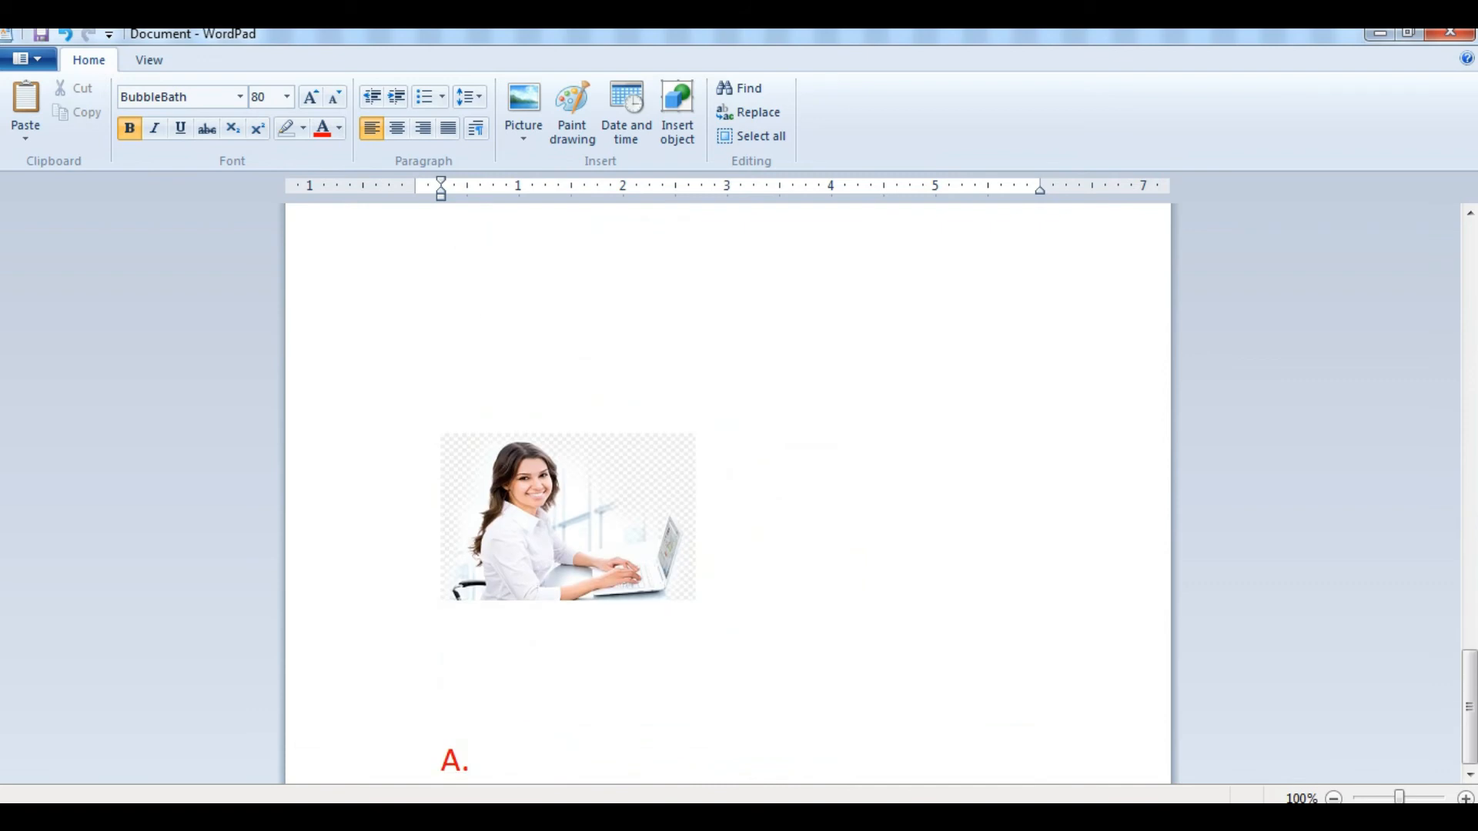
pyautogui.click(441, 699)
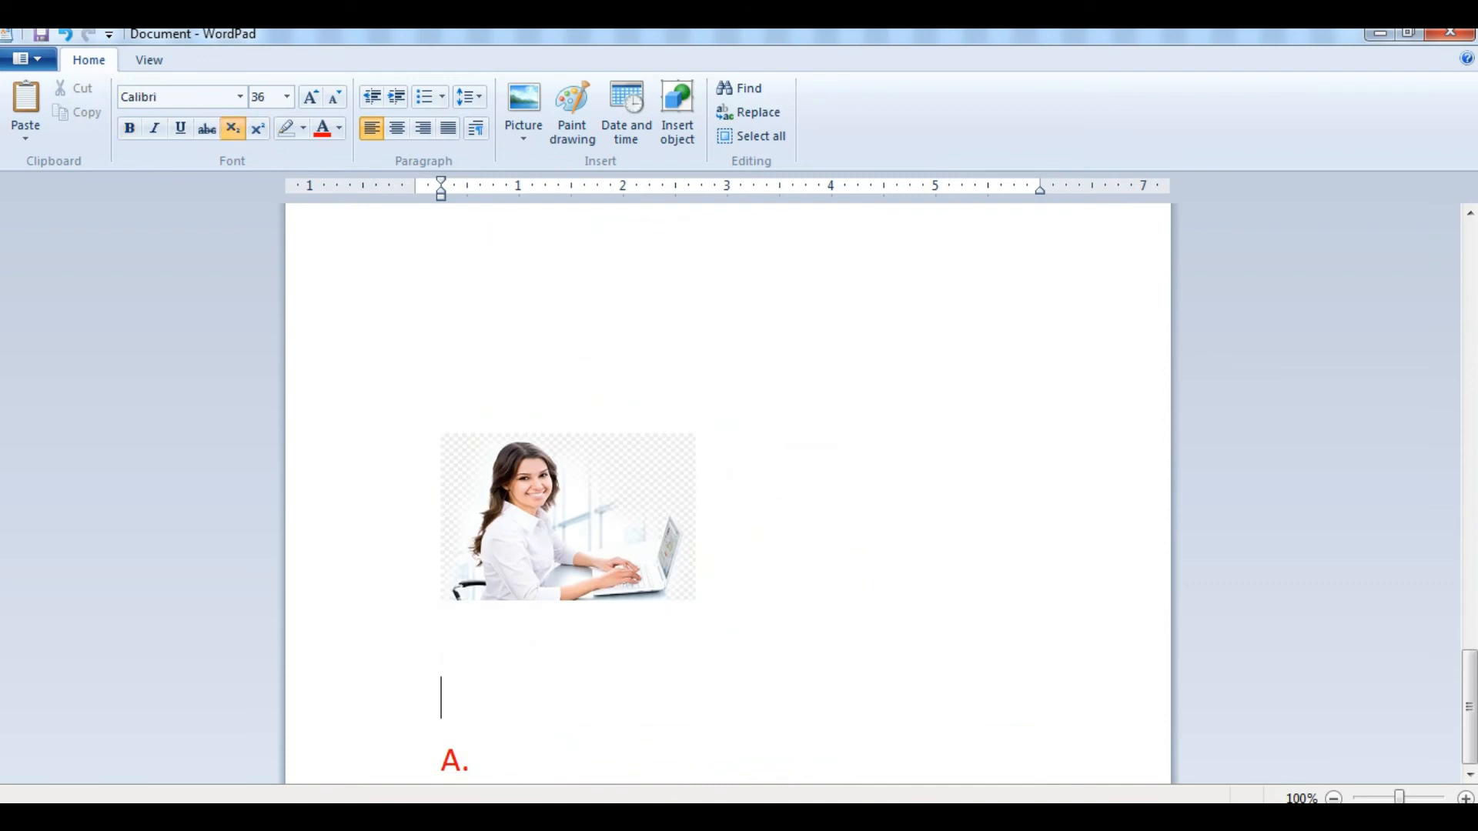
pyautogui.press('Return')
pyautogui.press('Return')
pyautogui.press('Return')
pyautogui.press('Return')
pyautogui.press('Return')
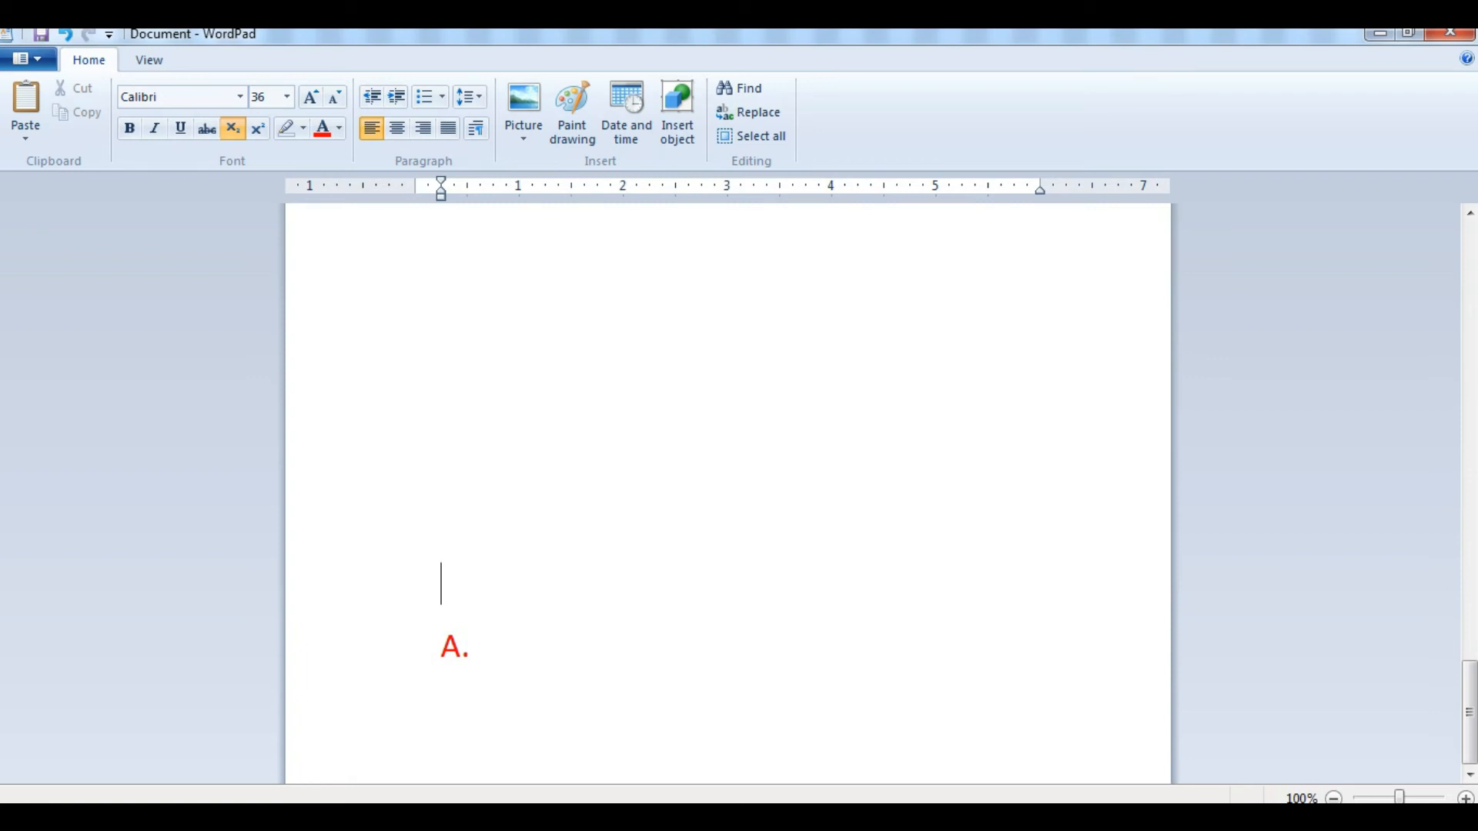
pyautogui.write('c')
pyautogui.press('BackSpace')
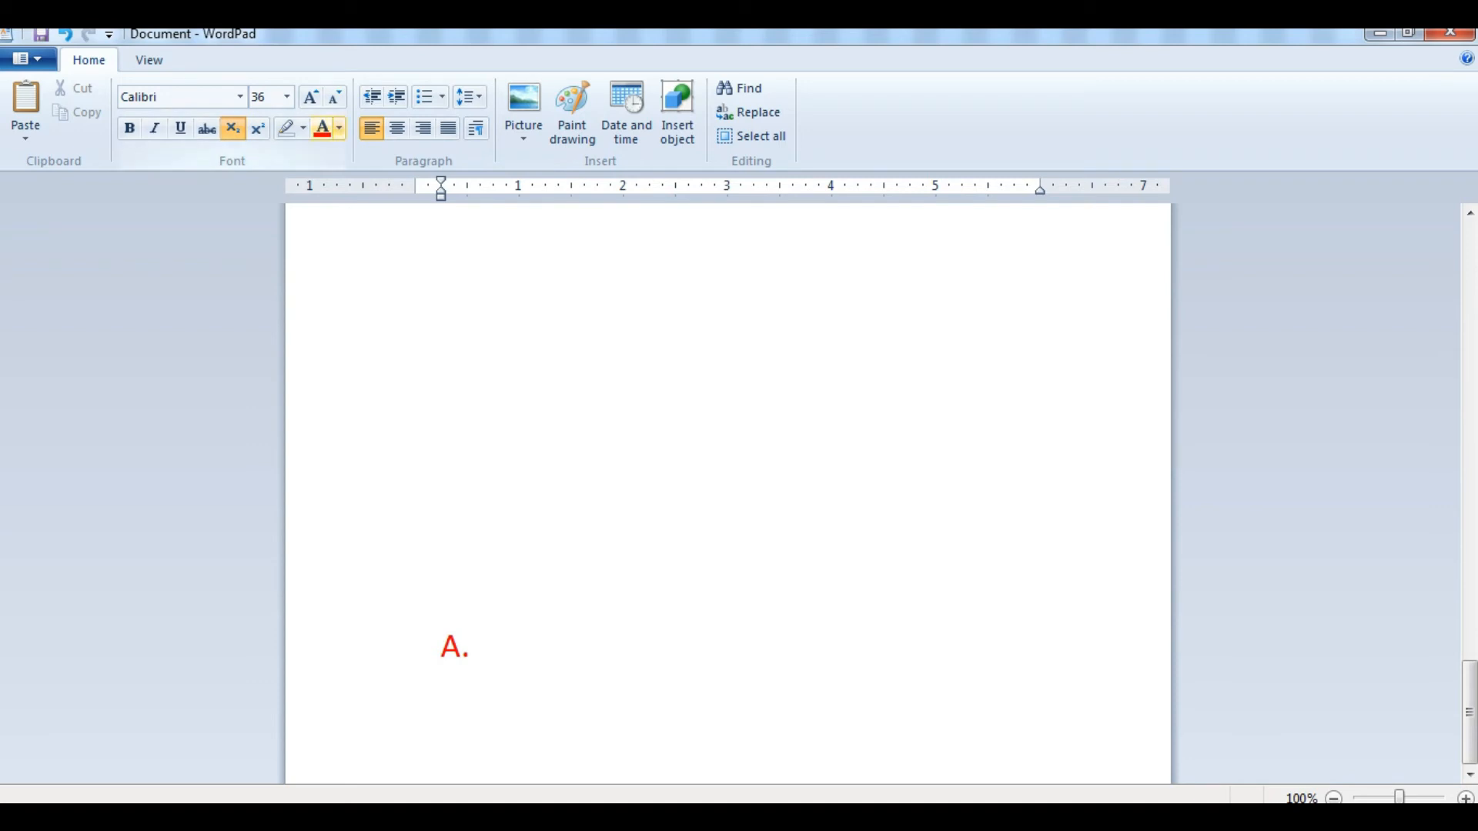
# Step: Try a black font color and bold on the blank line at the insertion point
pyautogui.click(338, 128)
pyautogui.click(378, 158)
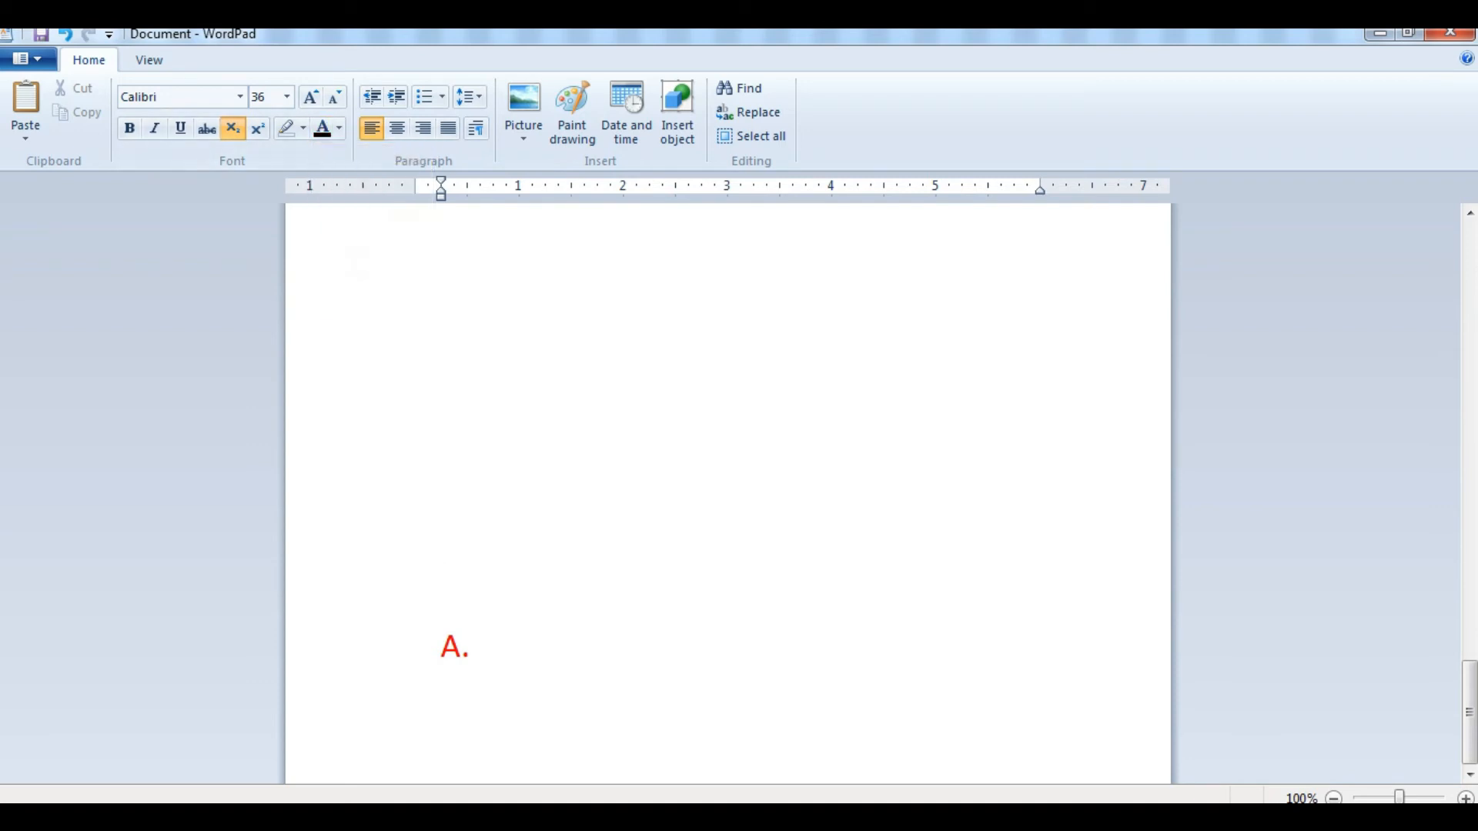
pyautogui.click(129, 129)
# Step: Enter the text CTRL+A on a blank line above the last list item A and select the whole document
pyautogui.click(441, 414)
pyautogui.write('ctr')
pyautogui.press('BackSpace')
pyautogui.press('capslock')
pyautogui.press('BackSpace')
pyautogui.press('BackSpace')
pyautogui.write('CTRL+')
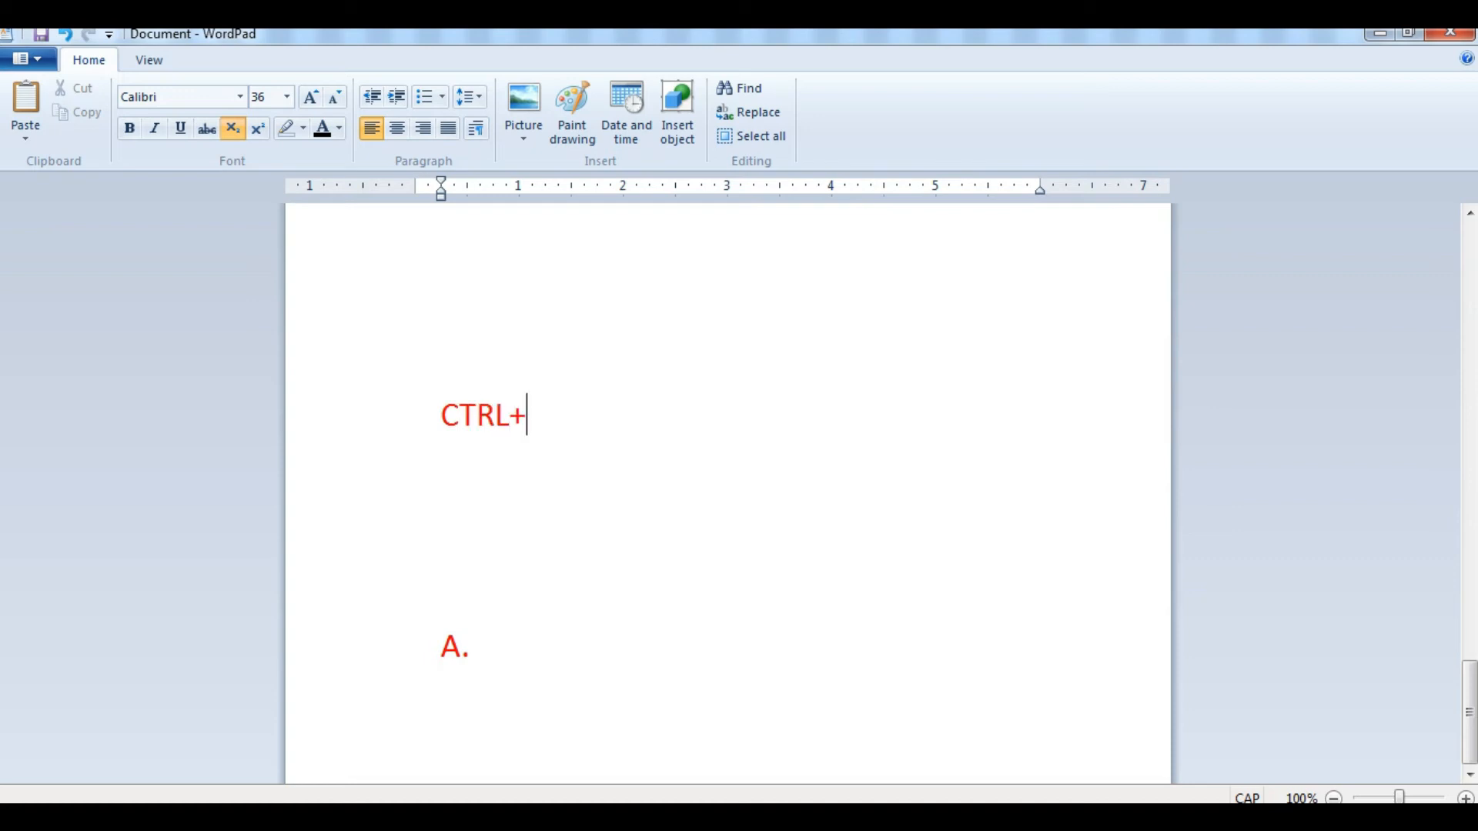
pyautogui.write('A')
pyautogui.hotkey('ctrl', 'a')
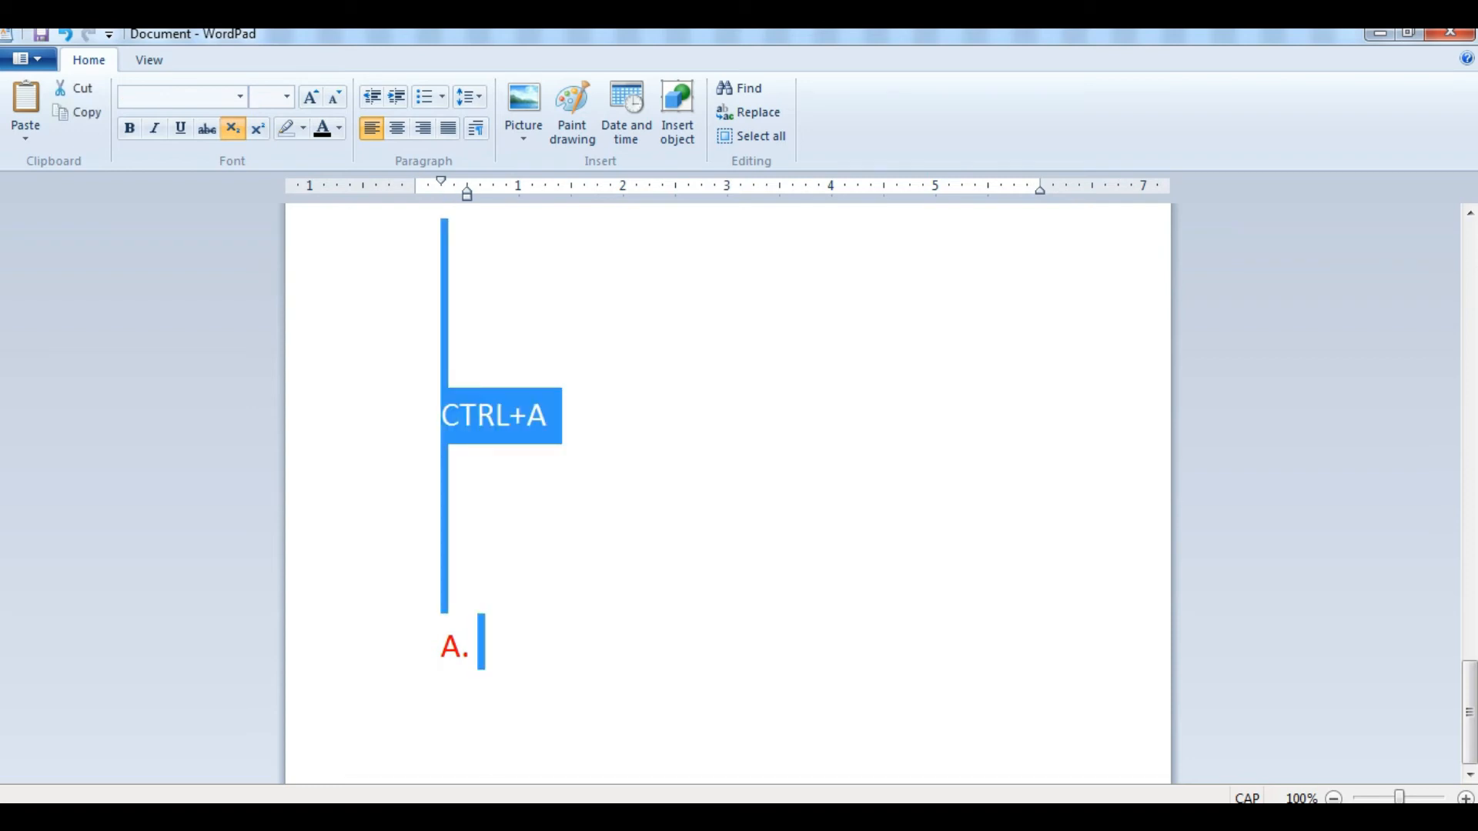
pyautogui.scroll(18, 728, 493)
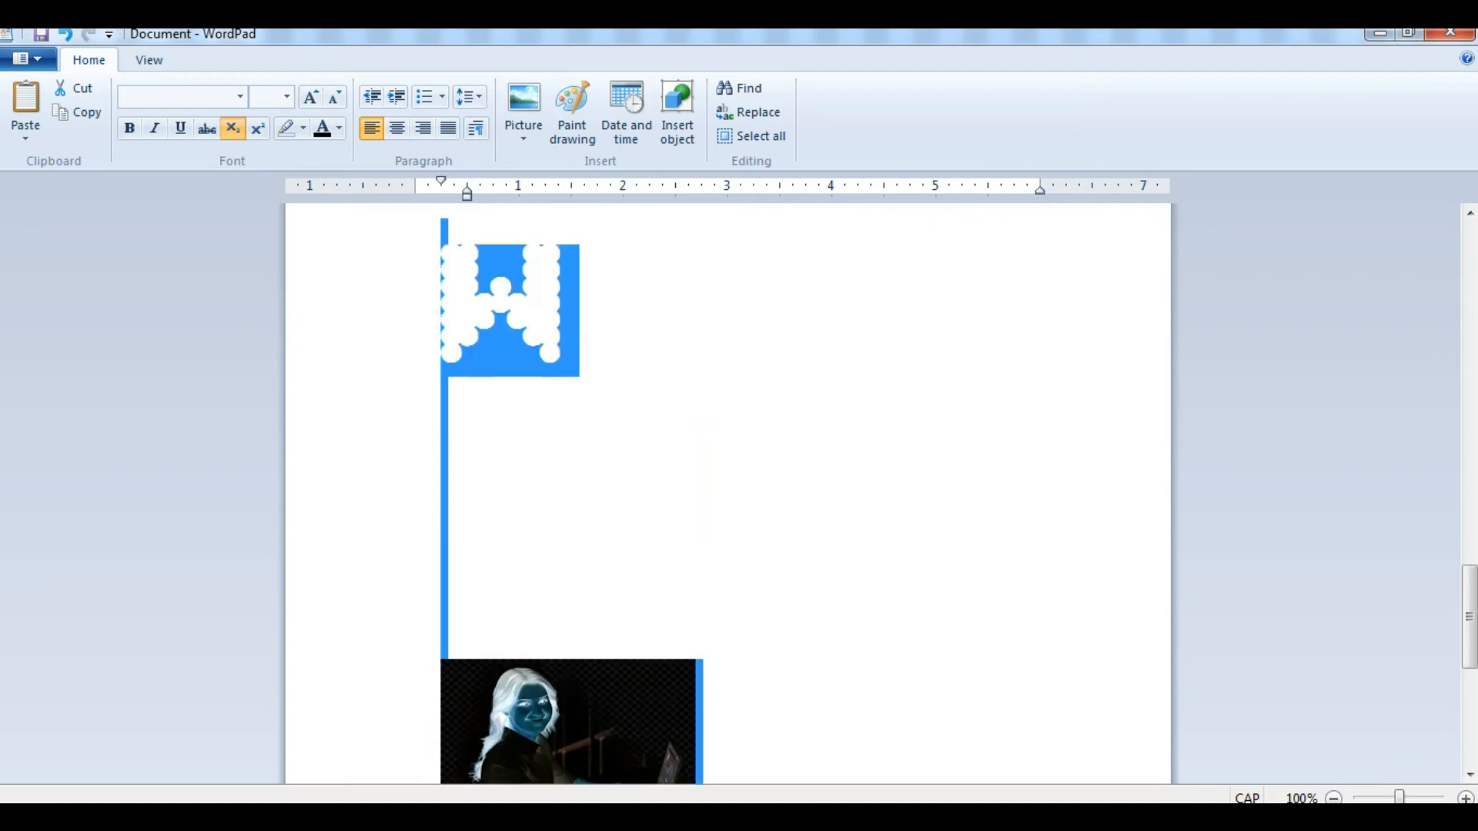
# Step: Clear the whole-document selection and bold the text from "When you withdraw cash" through "a type" in list item F
pyautogui.scroll(-13, 727, 493)
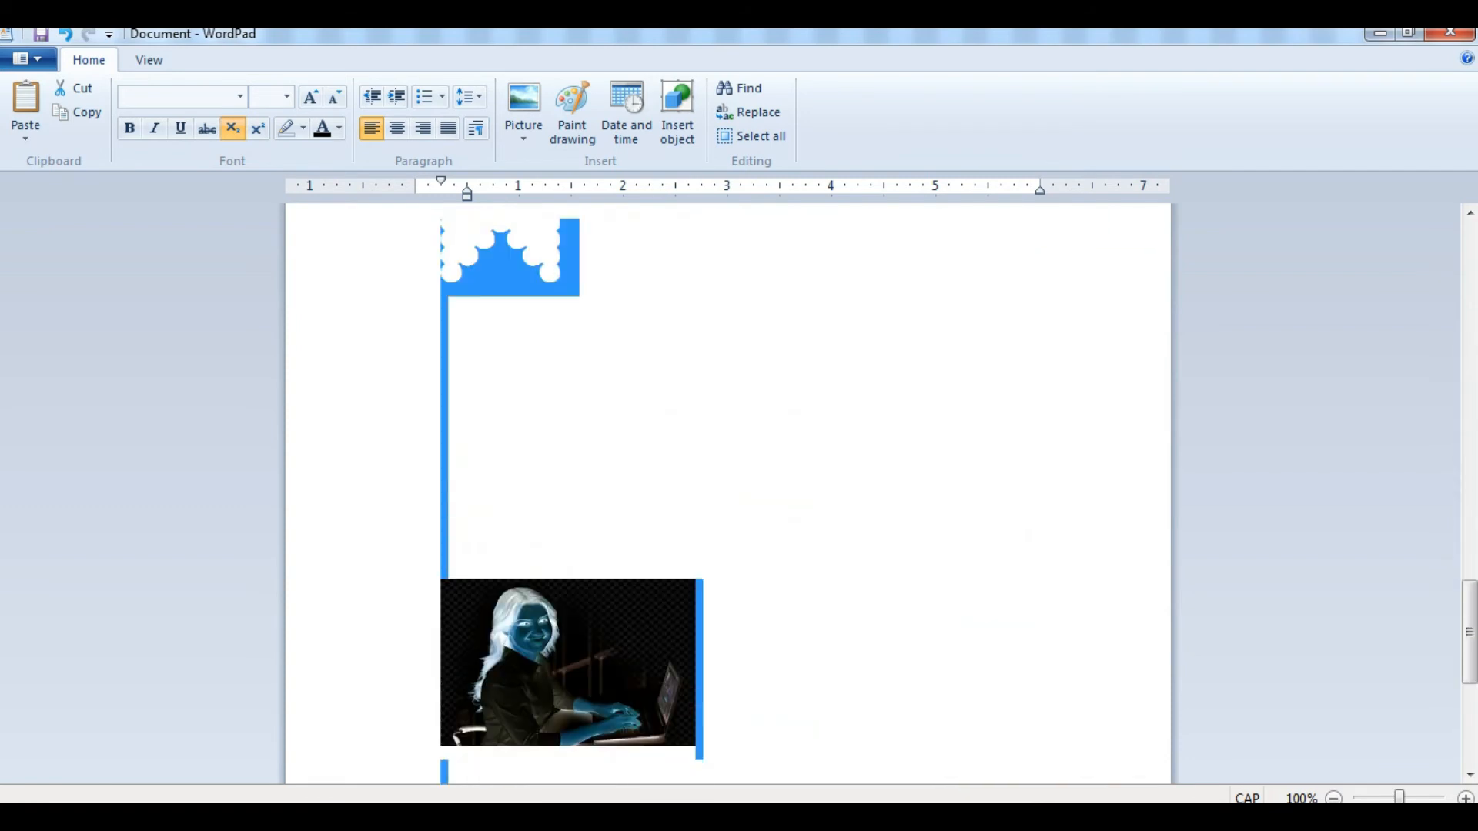
pyautogui.scroll(-5, 727, 492)
pyautogui.click(556, 529)
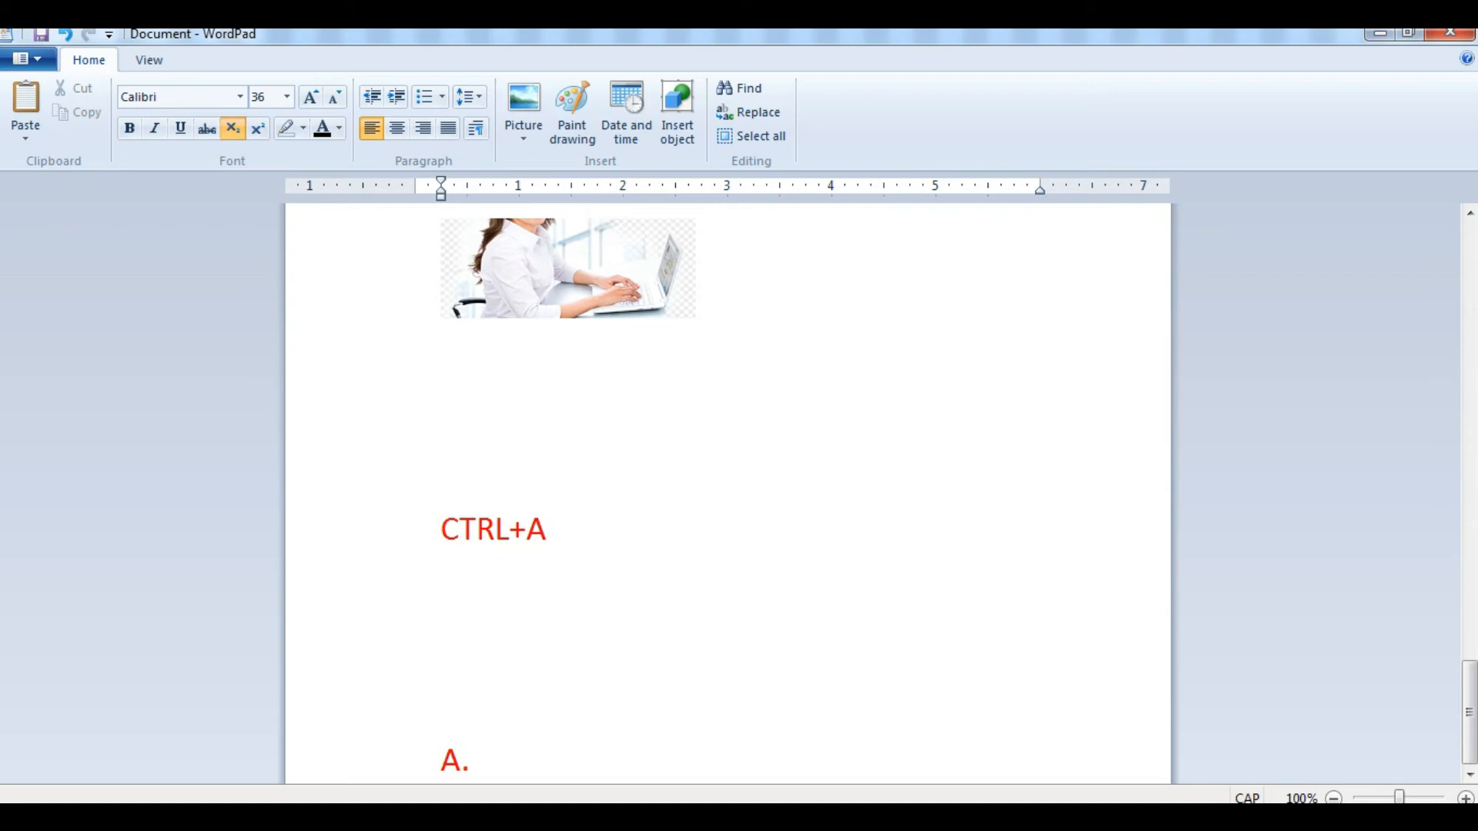
pyautogui.scroll(10, 728, 492)
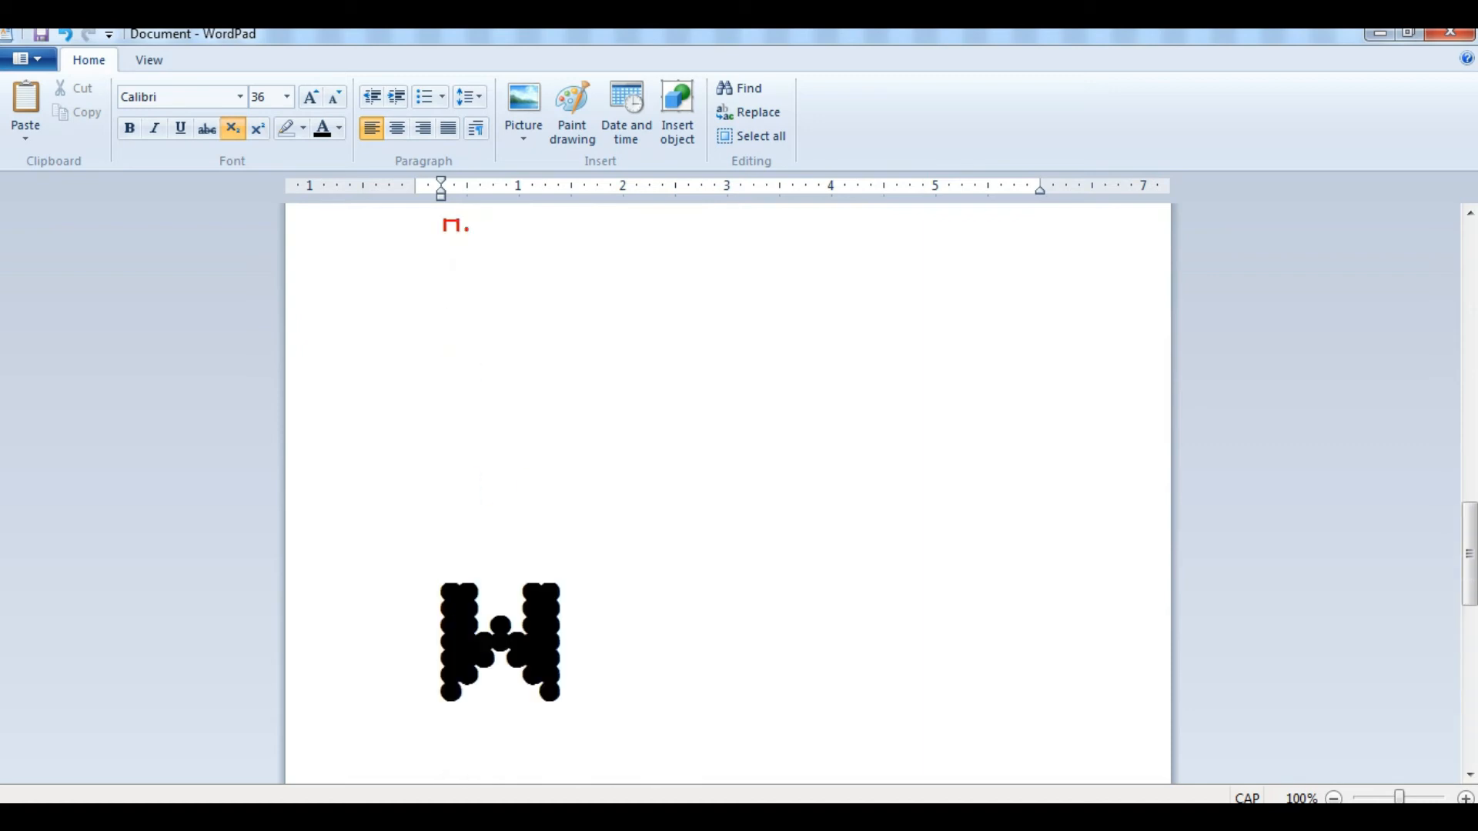
pyautogui.moveTo(468, 300); pyautogui.dragTo(916, 384)
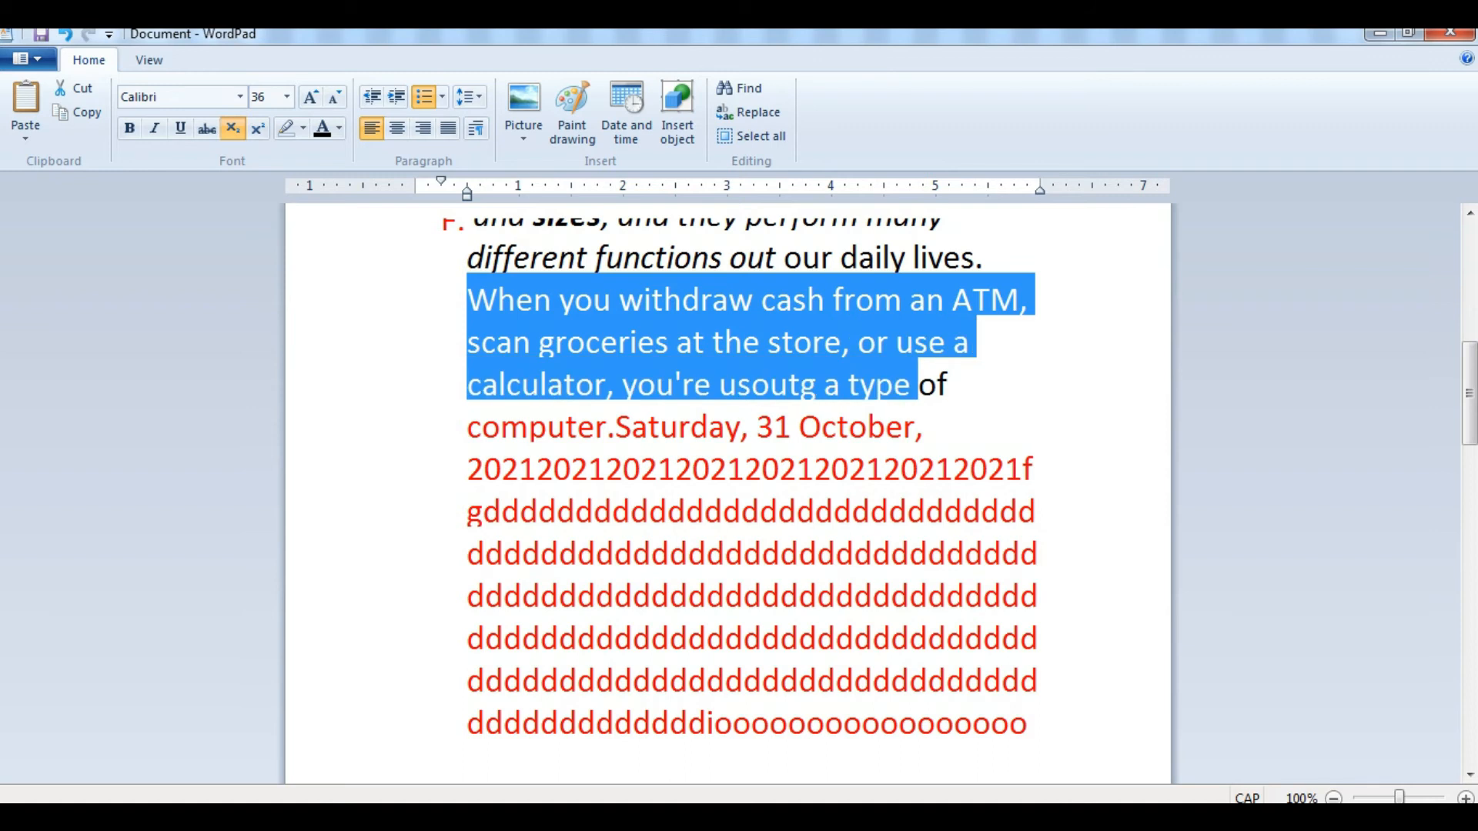
pyautogui.hotkey('ctrl', 'b')
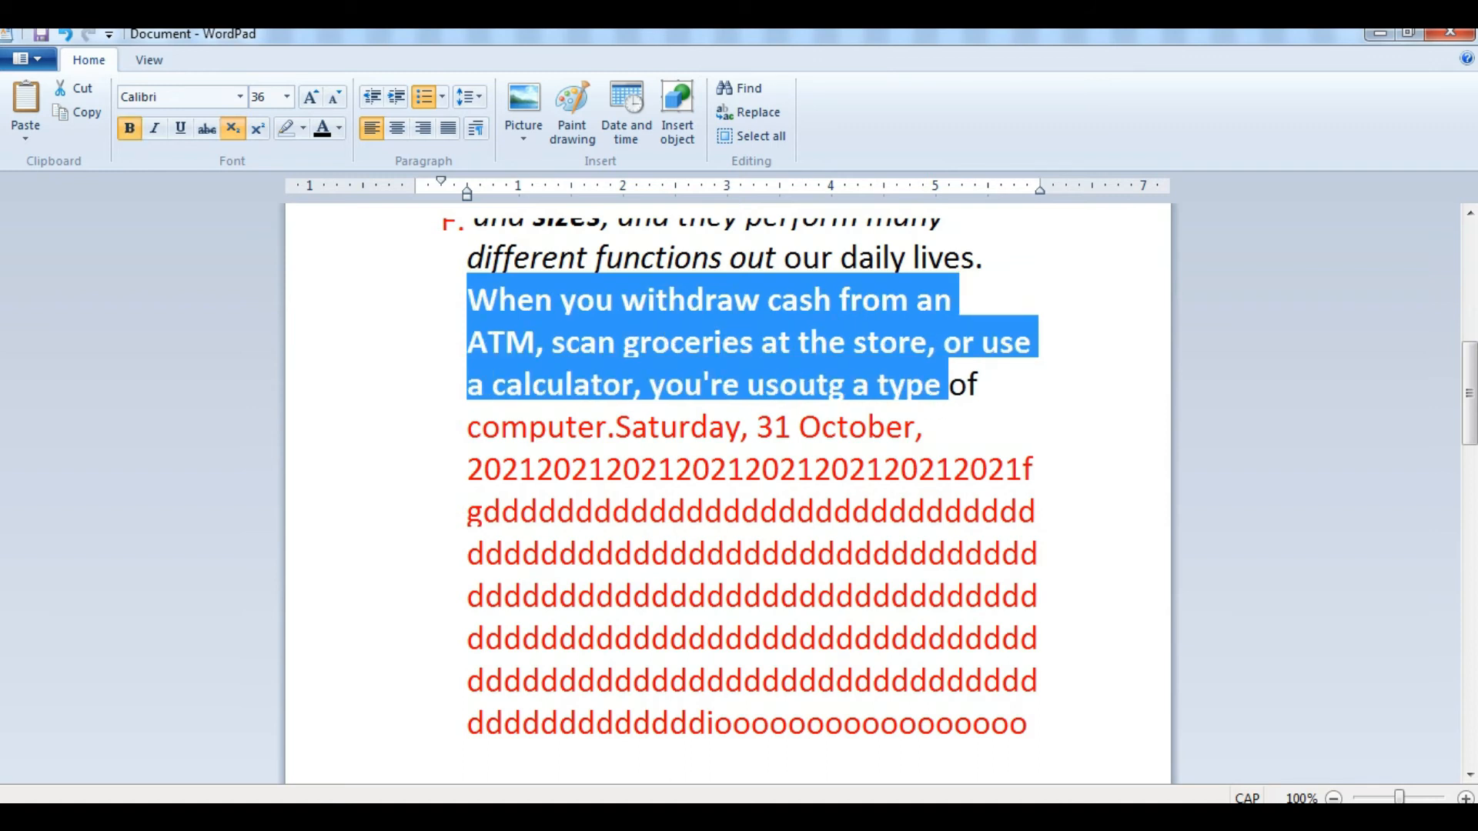
# Step: Enter the text CTRL+B on the blank line directly above the picture of the woman and end the line
pyautogui.scroll(-10, 727, 493)
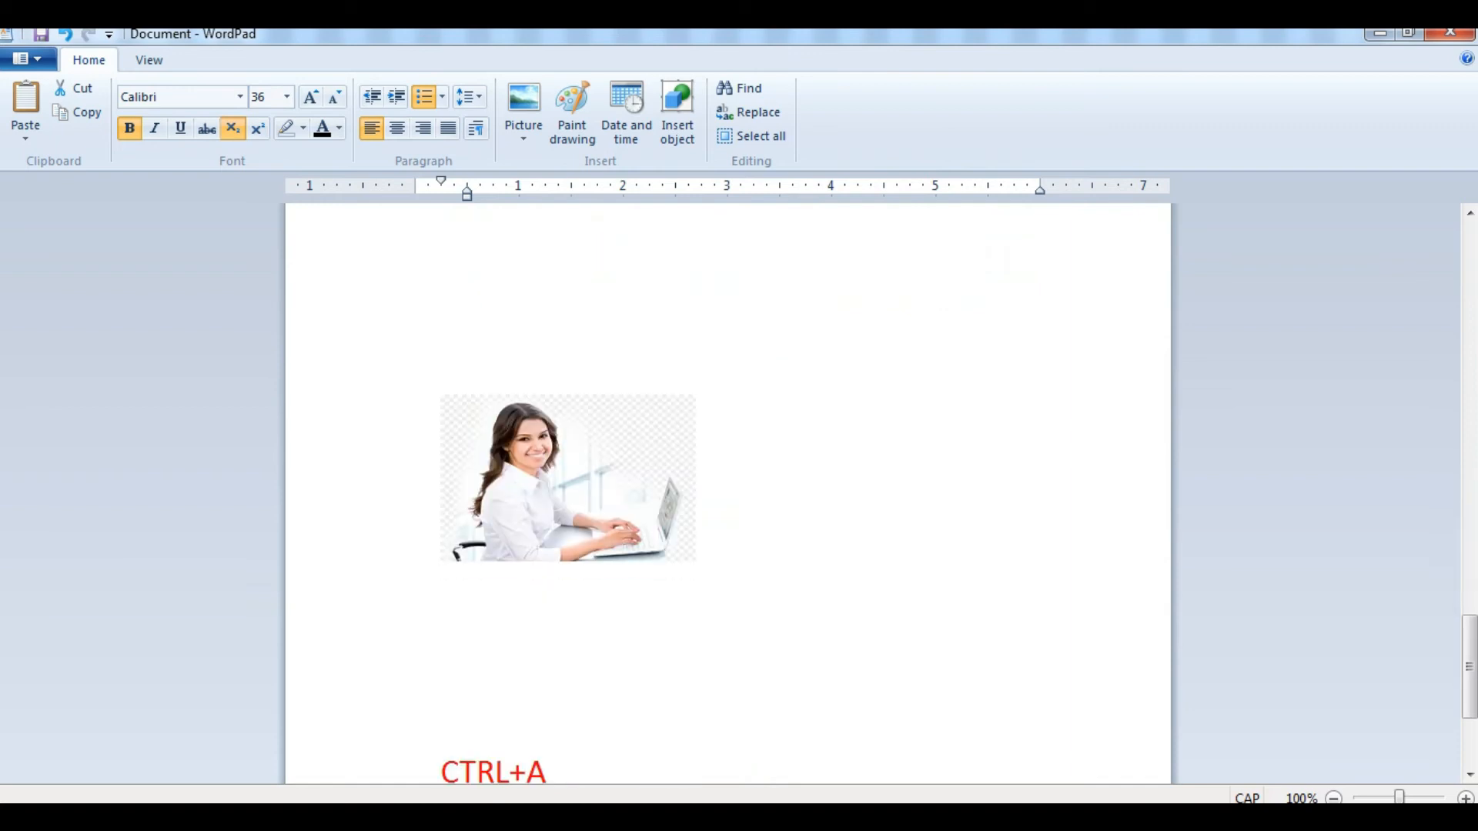
pyautogui.click(442, 365)
pyautogui.write('CTRL+B')
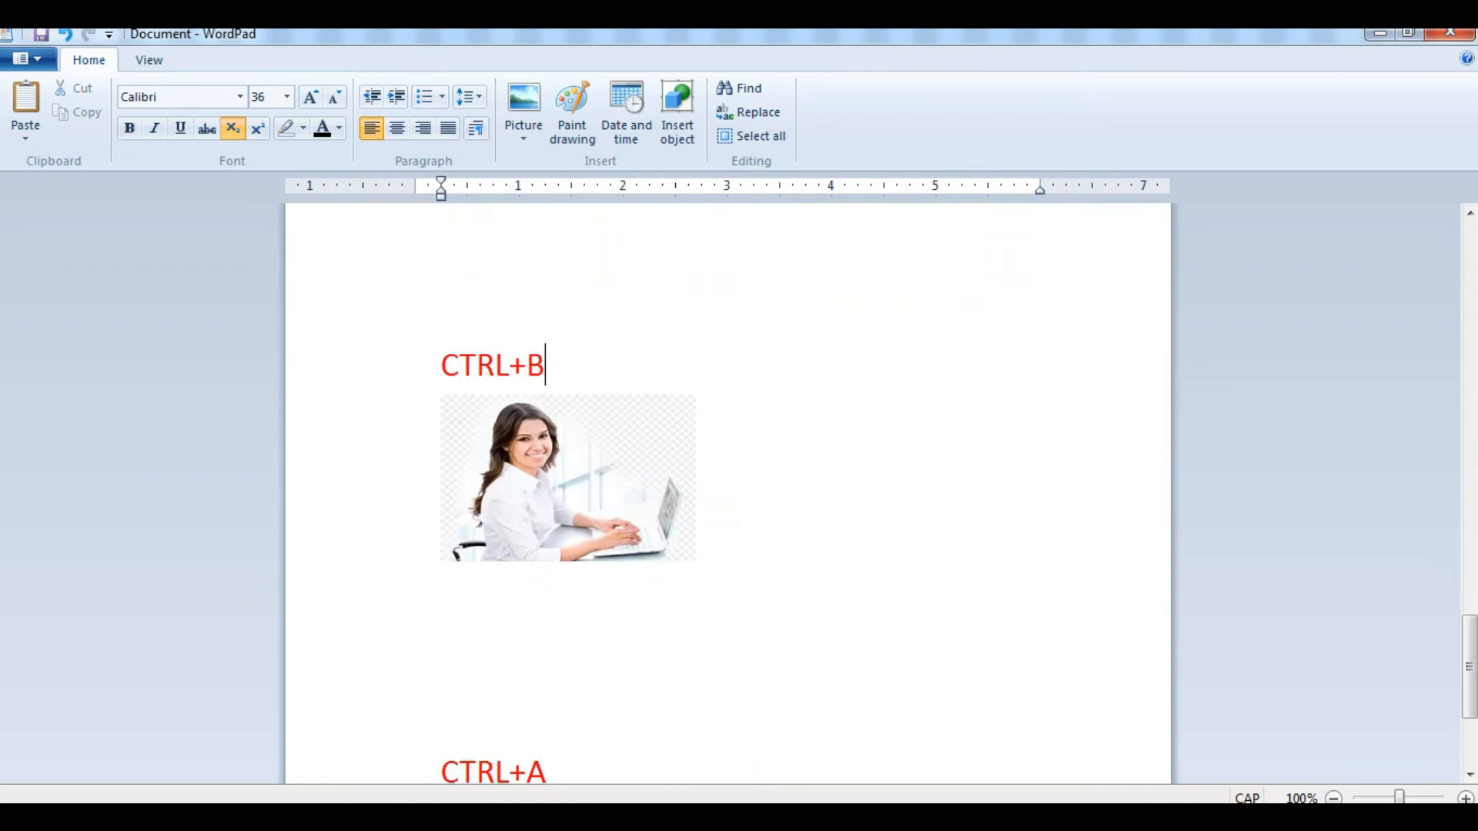
pyautogui.press('Return')
# Step: Extend the bold formatting in list item F through the words "of computer"
pyautogui.scroll(15, 727, 493)
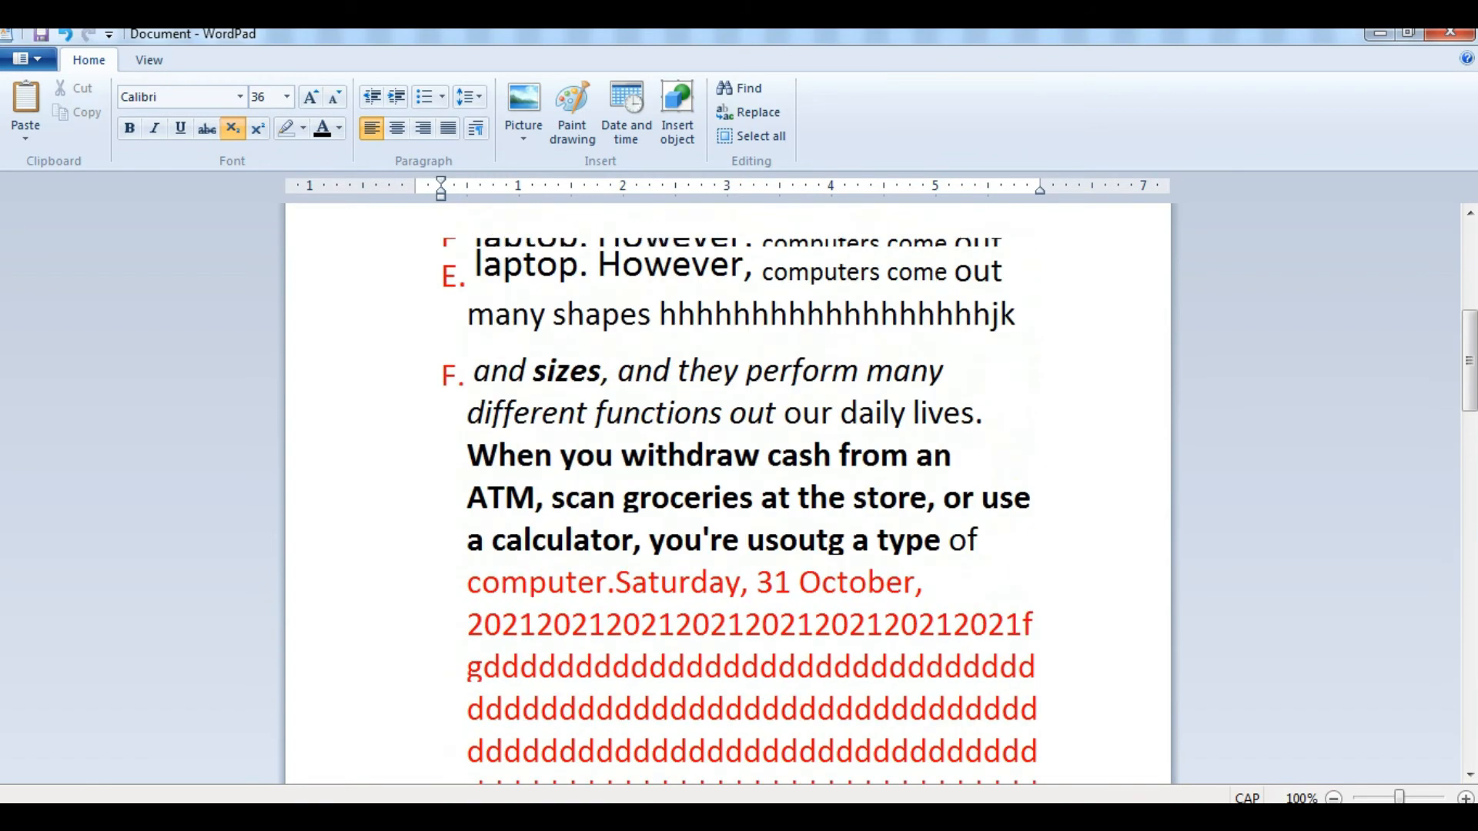
pyautogui.moveTo(468, 455); pyautogui.dragTo(607, 583)
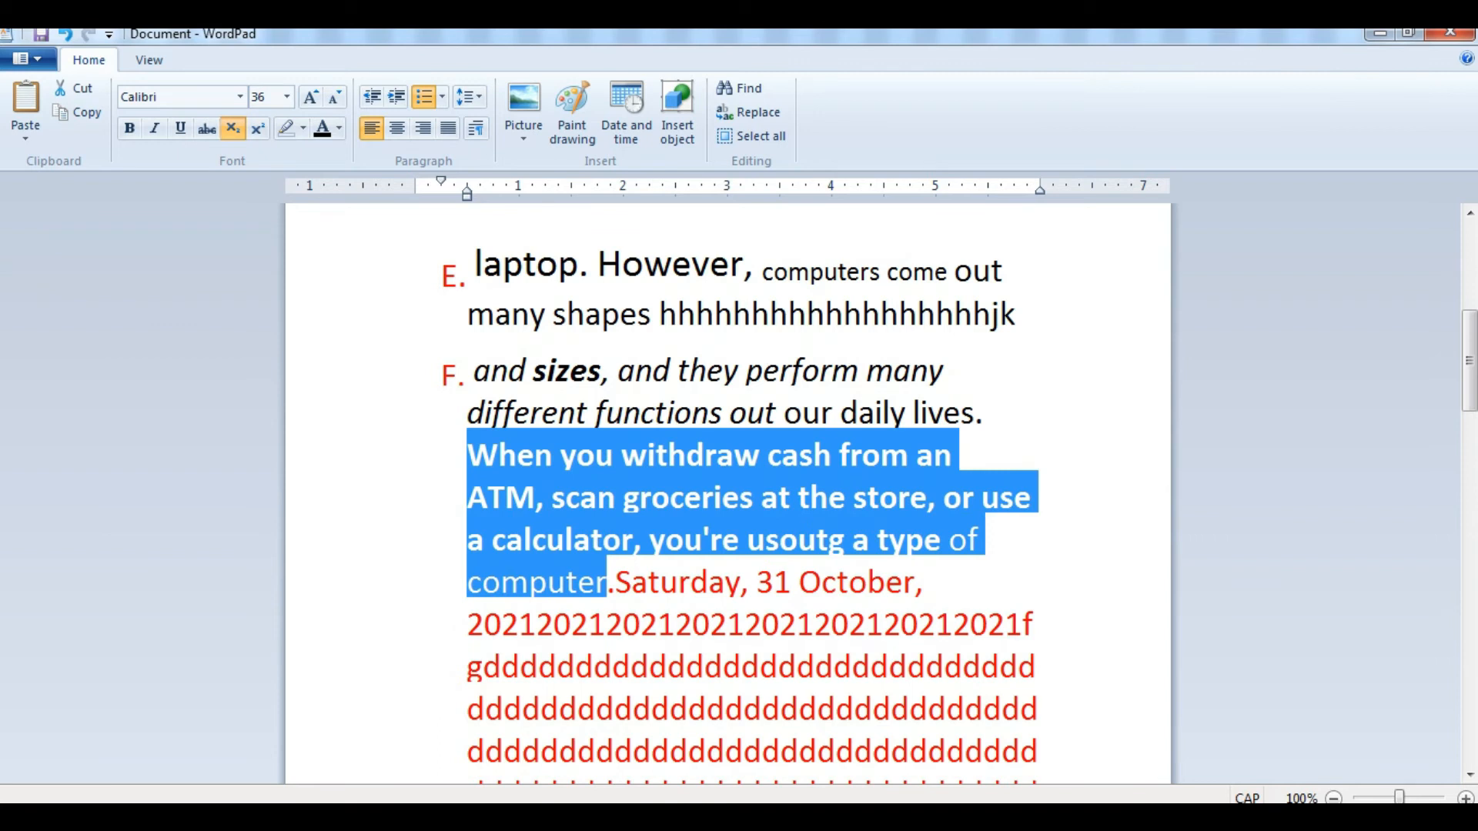
pyautogui.hotkey('ctrl', 'b')
pyautogui.click(931, 579)
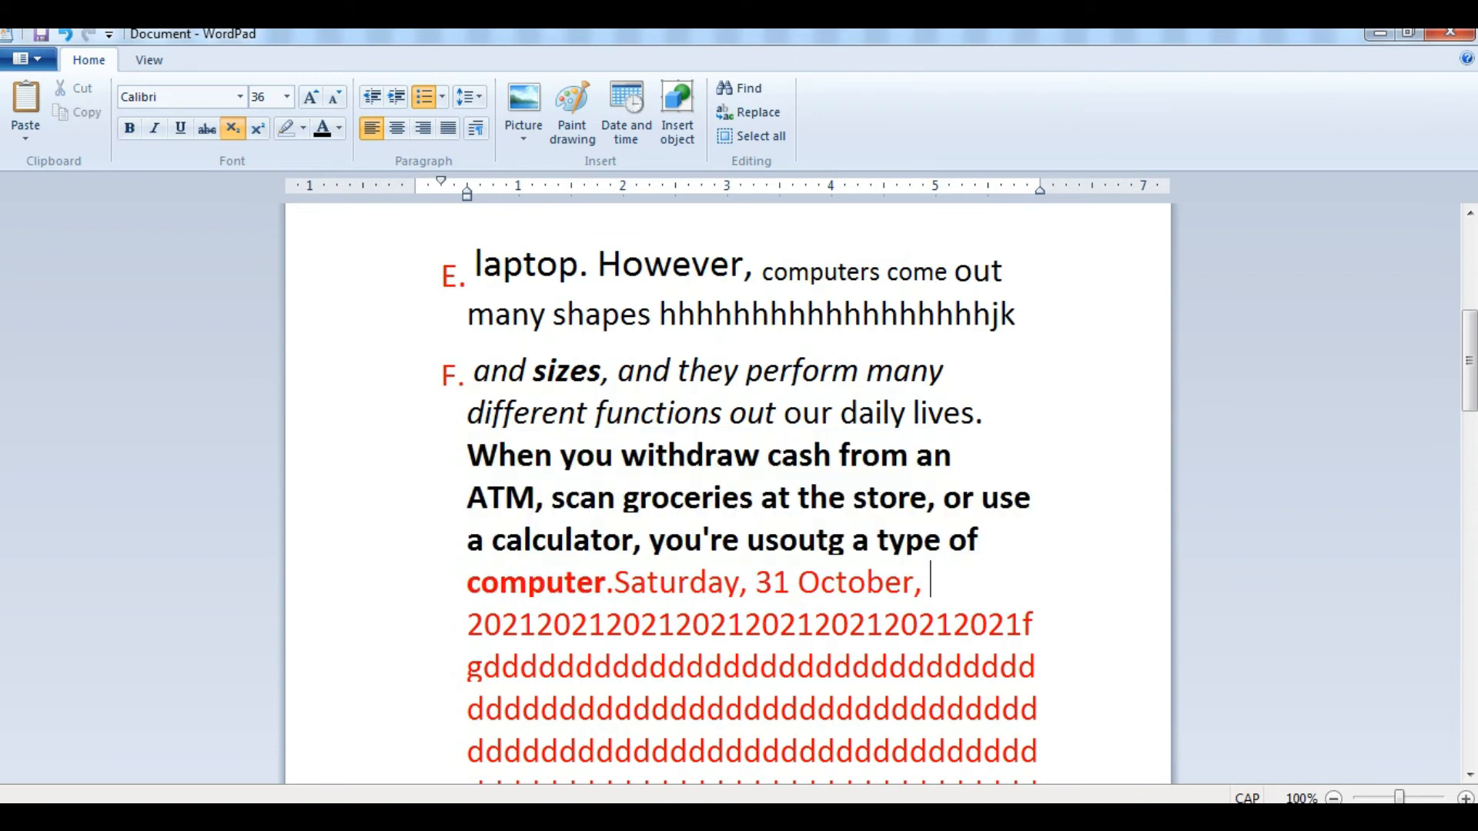
# Step: Add a list item reading CTRL+C directly below the "computerpeople" item
pyautogui.scroll(-7, 727, 493)
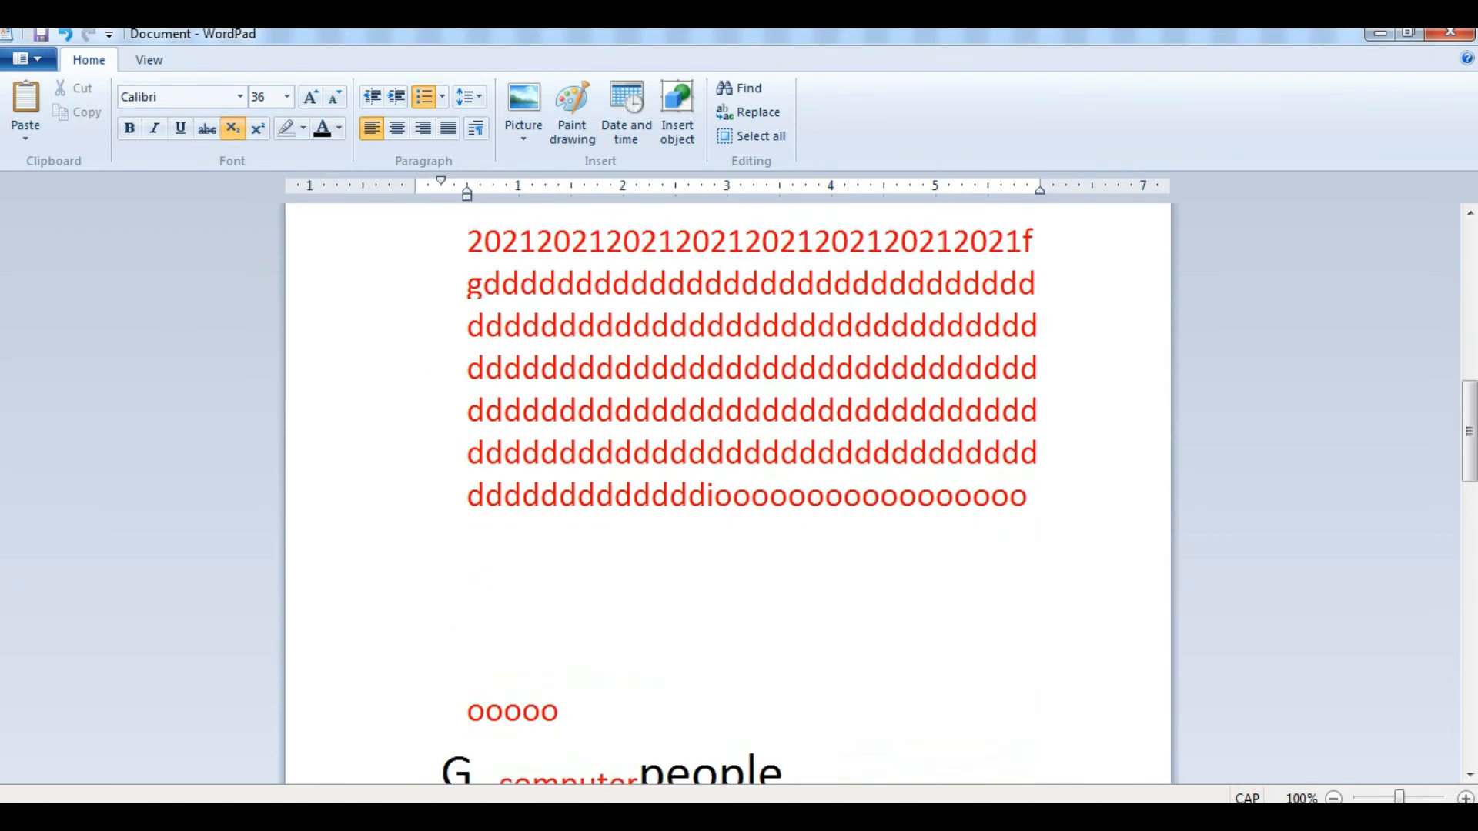
pyautogui.scroll(2, 727, 493)
pyautogui.tripleClick(652, 616)
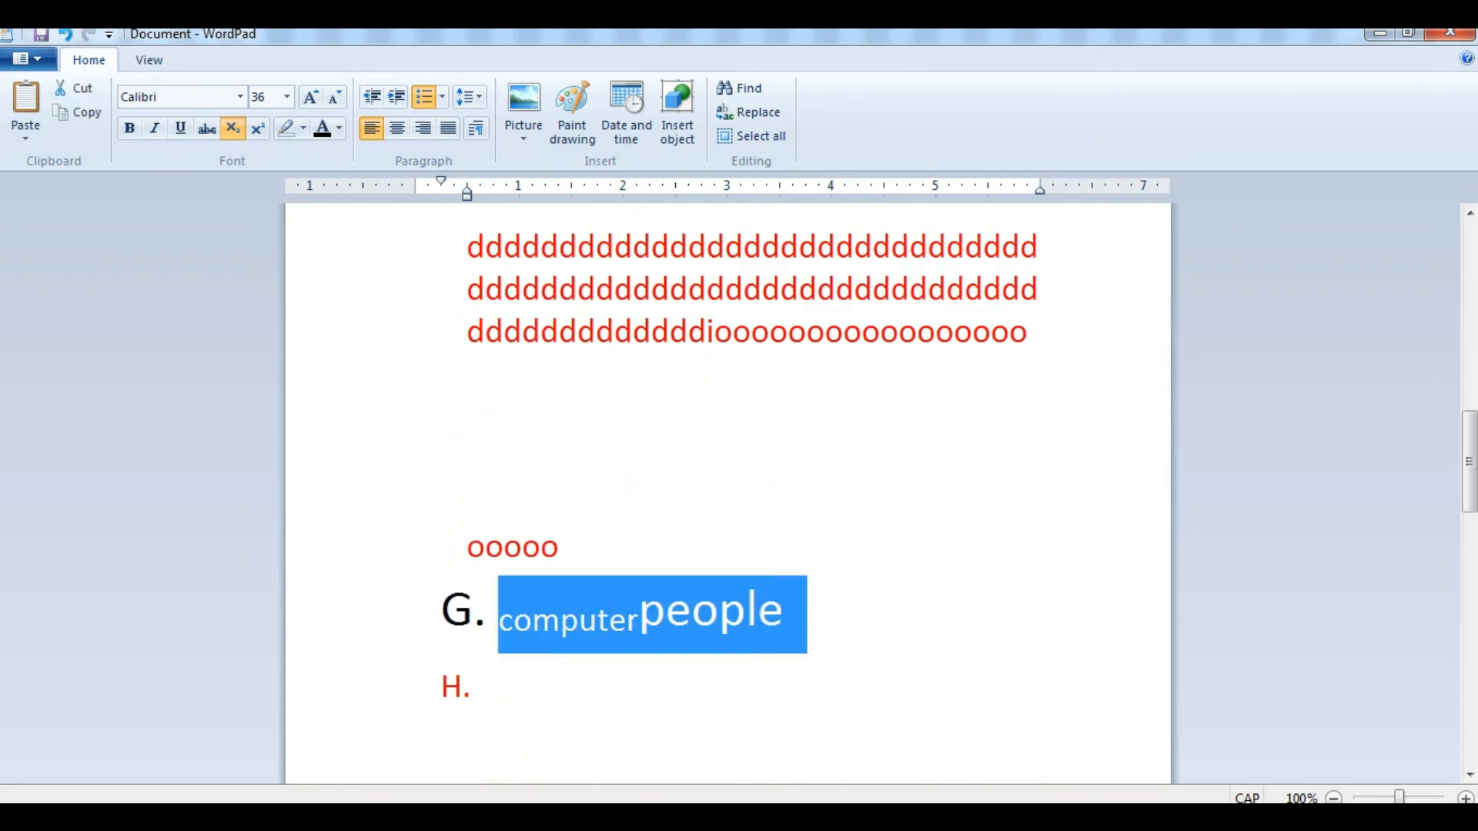
pyautogui.click(796, 615)
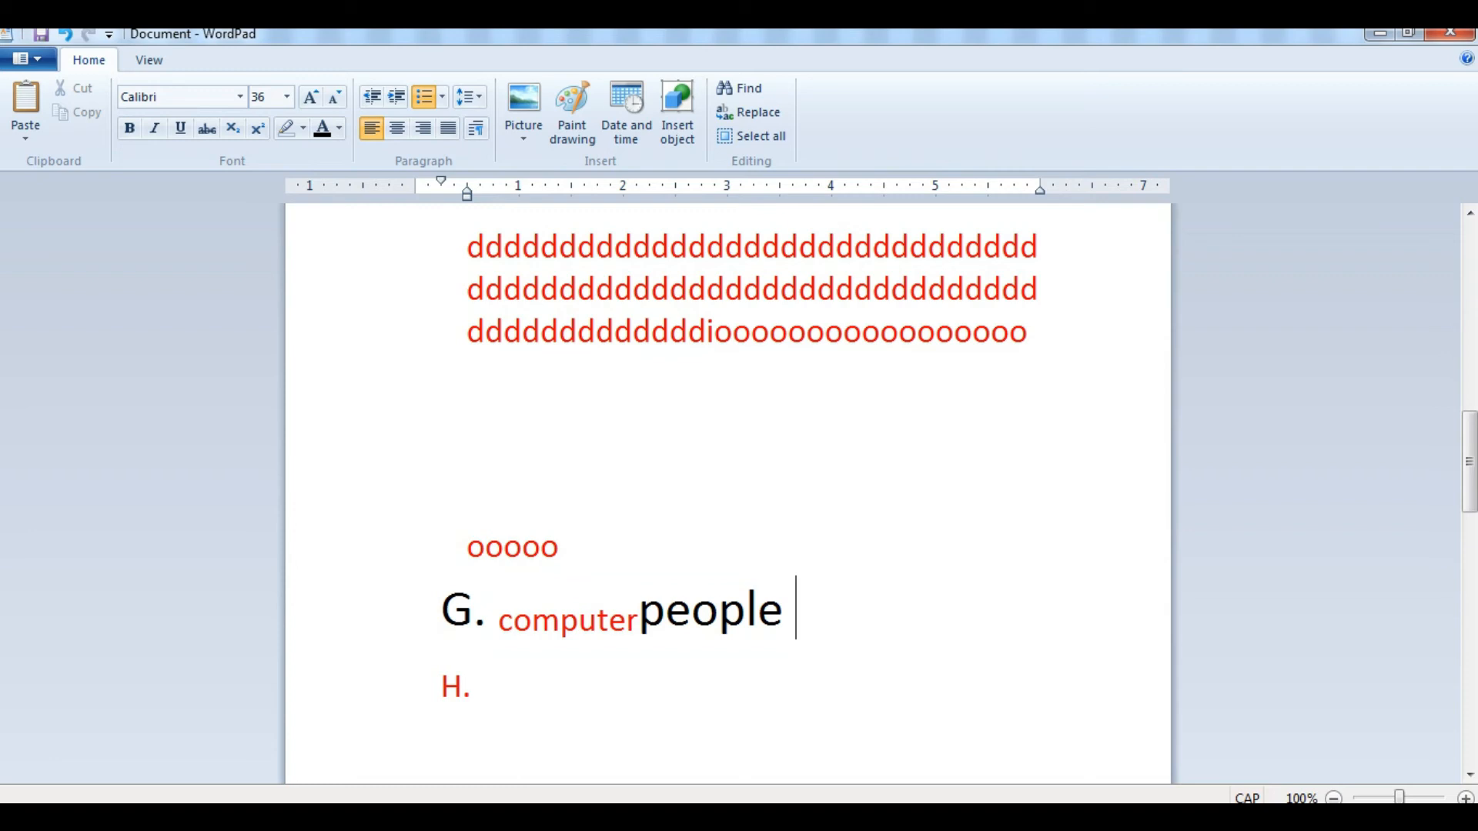
pyautogui.press('Return')
pyautogui.write('C')
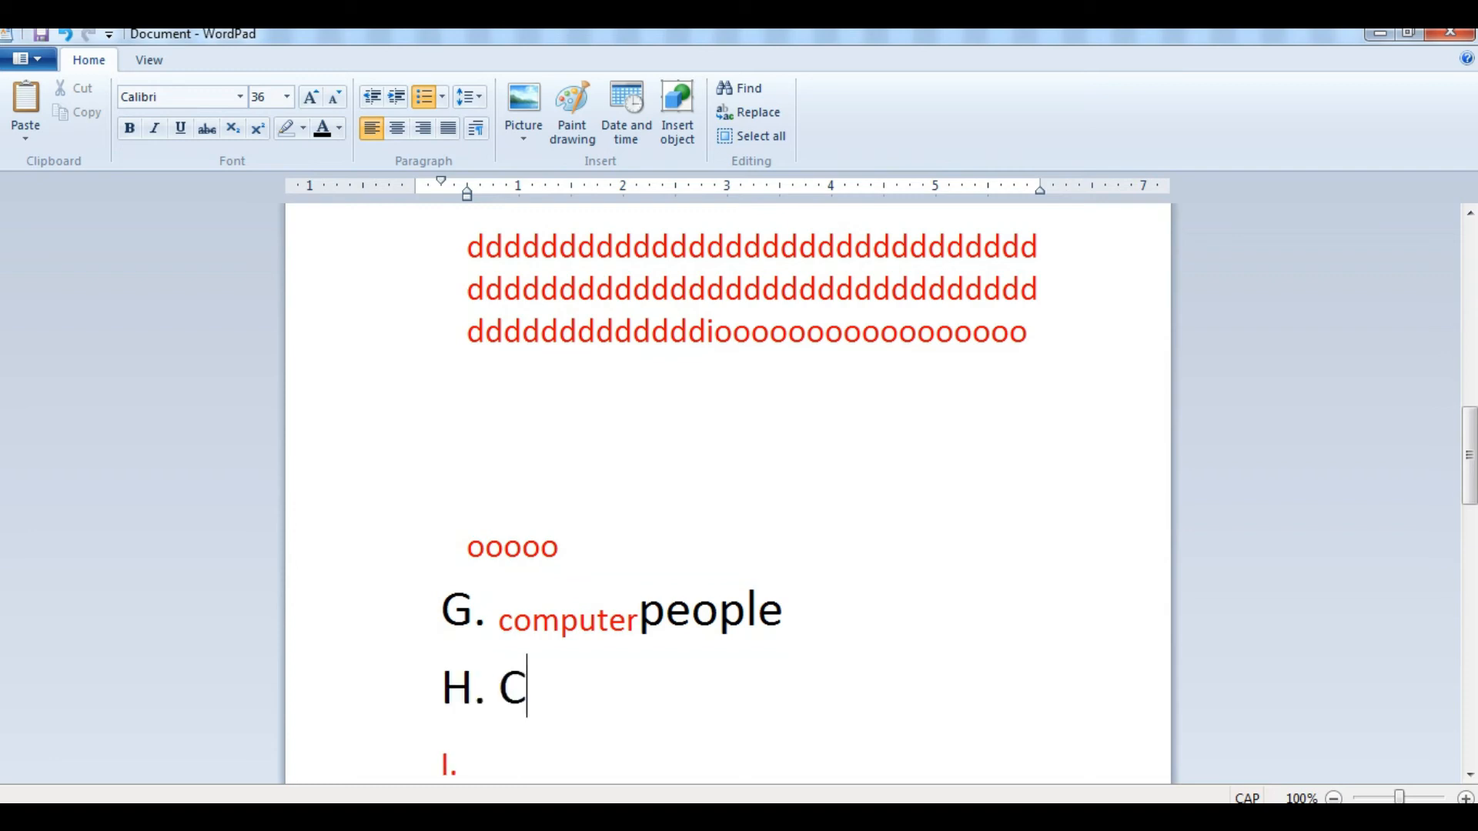
pyautogui.write('TRL')
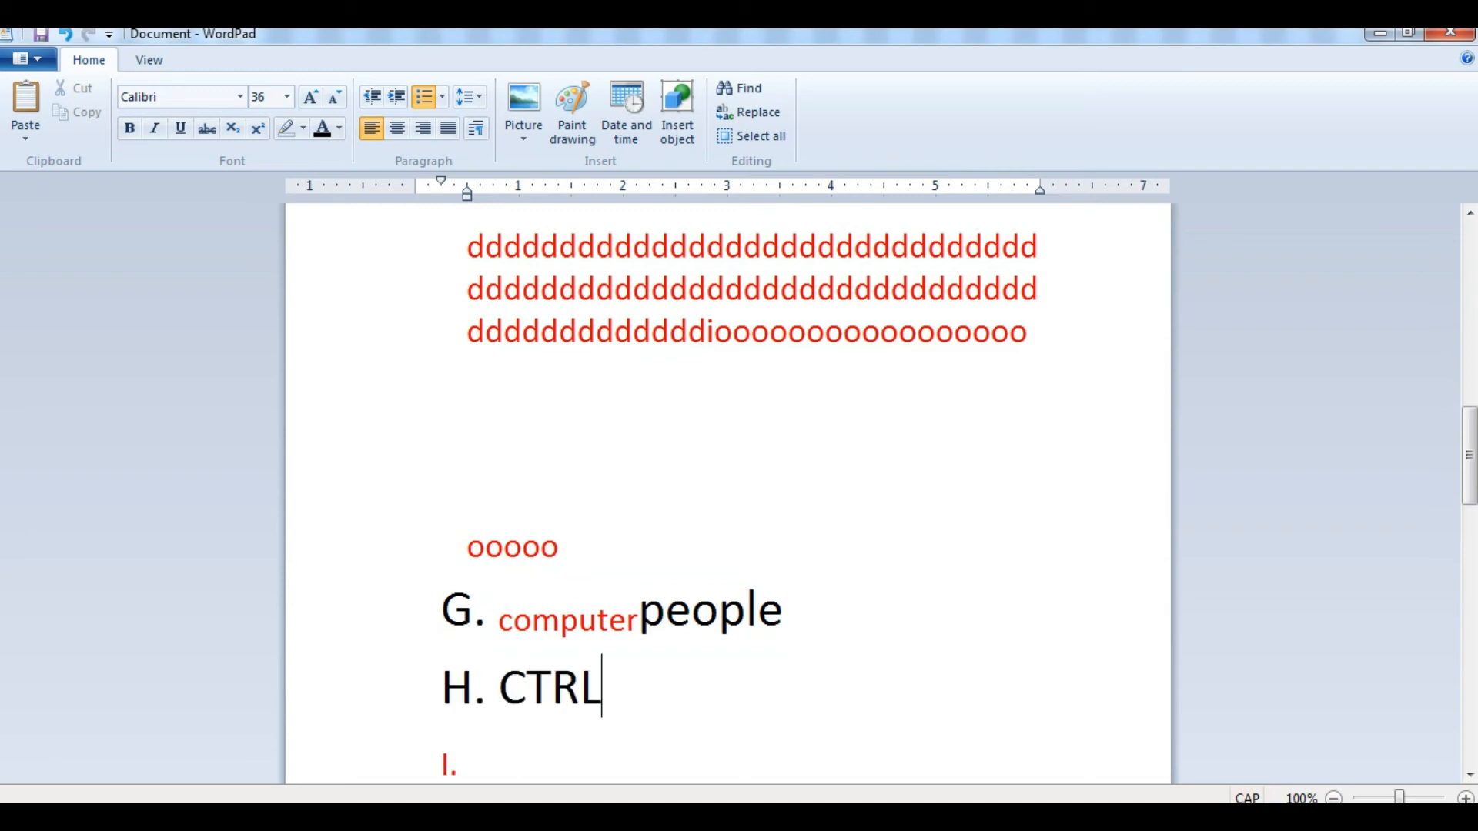
pyautogui.write('+C')
pyautogui.press('Return')
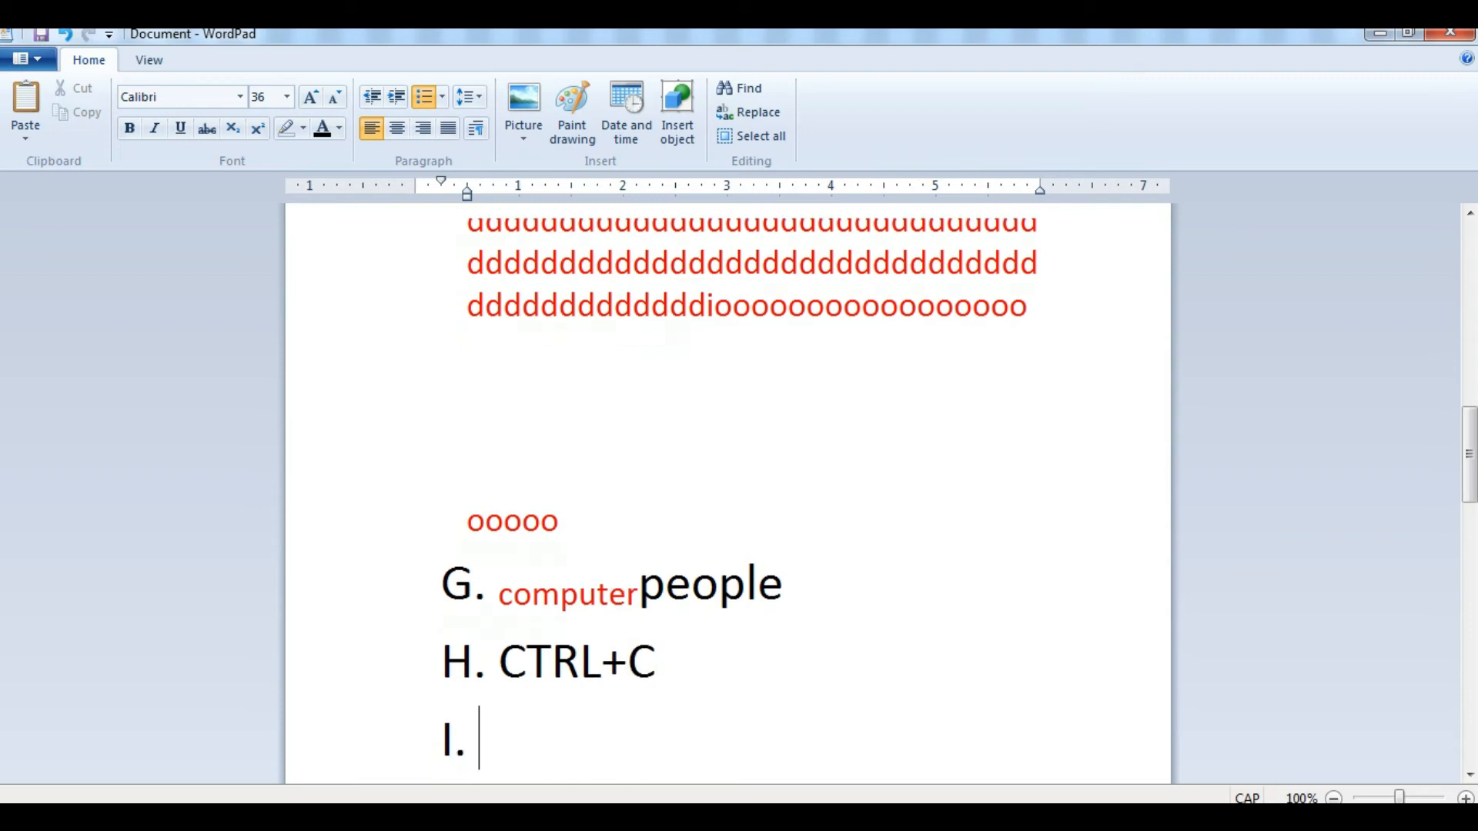
# Step: Enter CTRL+V as list item I, below the CTRL+C item, and start another list item
pyautogui.press('Left')
pyautogui.press('Return')
pyautogui.write('CTRL')
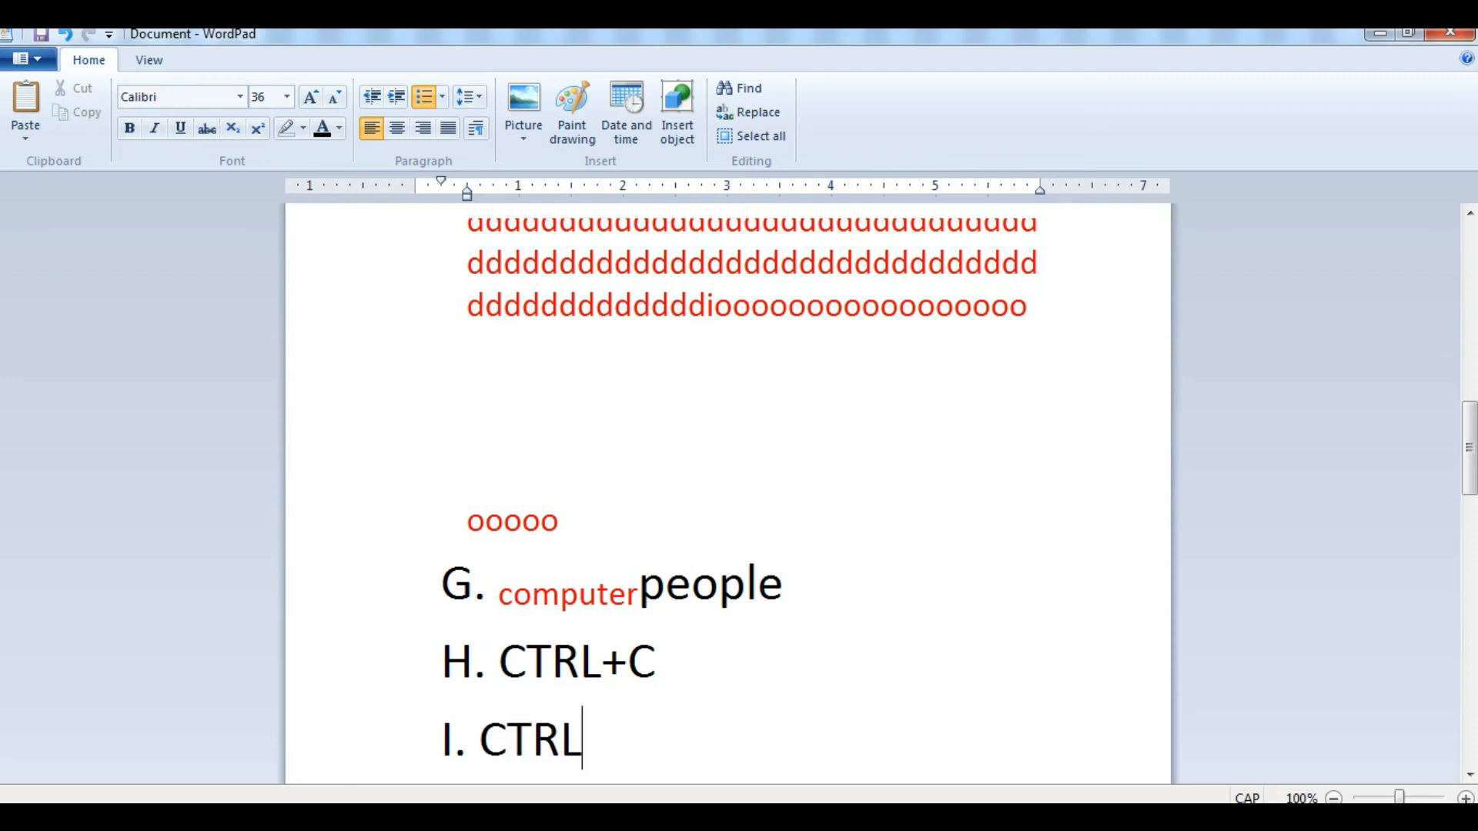
pyautogui.write('+V')
pyautogui.scroll(-1, 728, 493)
pyautogui.press('Return')
# Step: Copy the run of repeated 2021, d and o characters in list item F and paste it right after the original
pyautogui.scroll(1, 728, 493)
pyautogui.moveTo(454, 391); pyautogui.dragTo(454, 739)
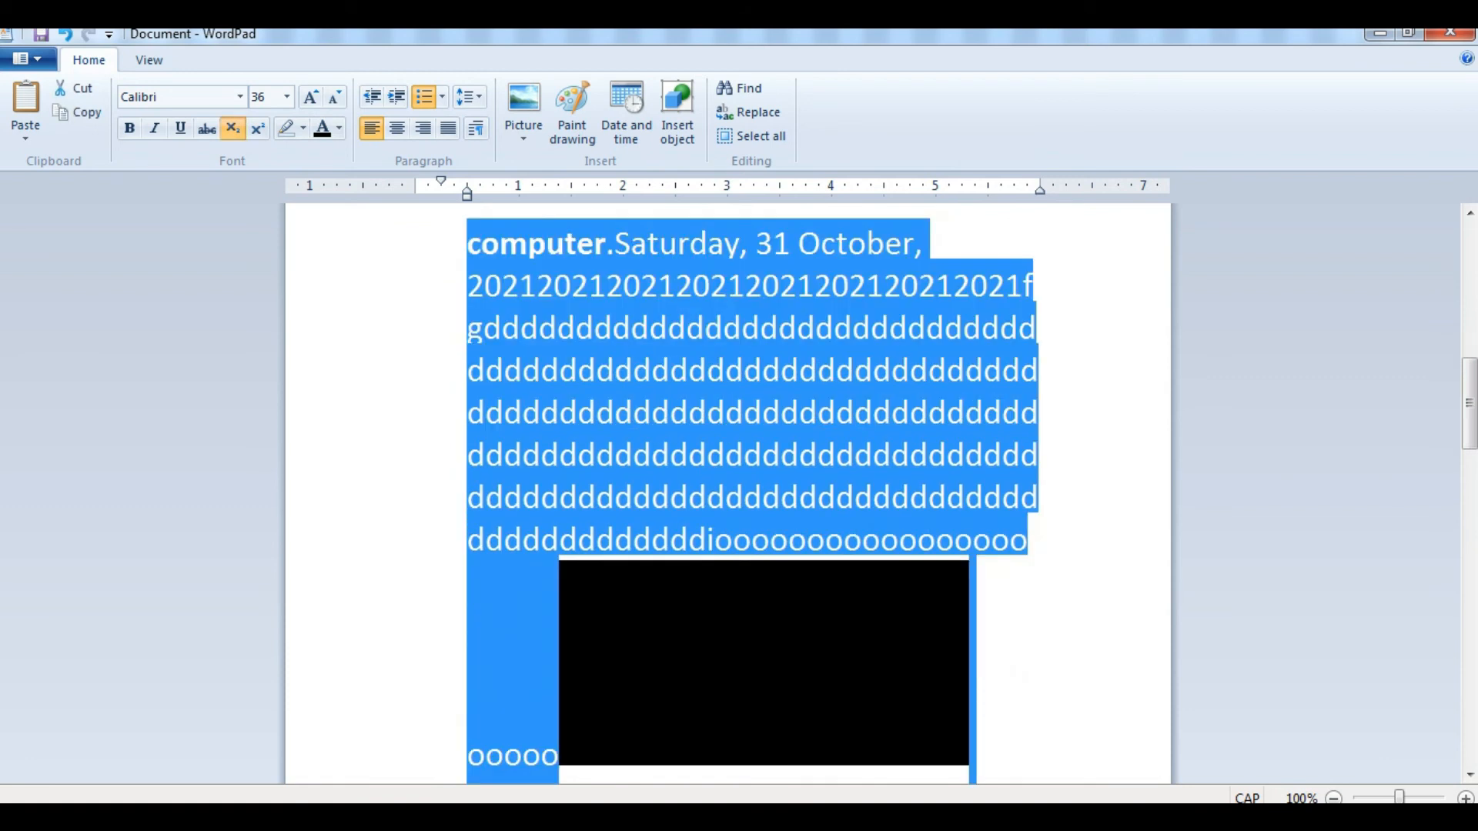
pyautogui.click(1041, 453)
pyautogui.moveTo(454, 285); pyautogui.dragTo(454, 540)
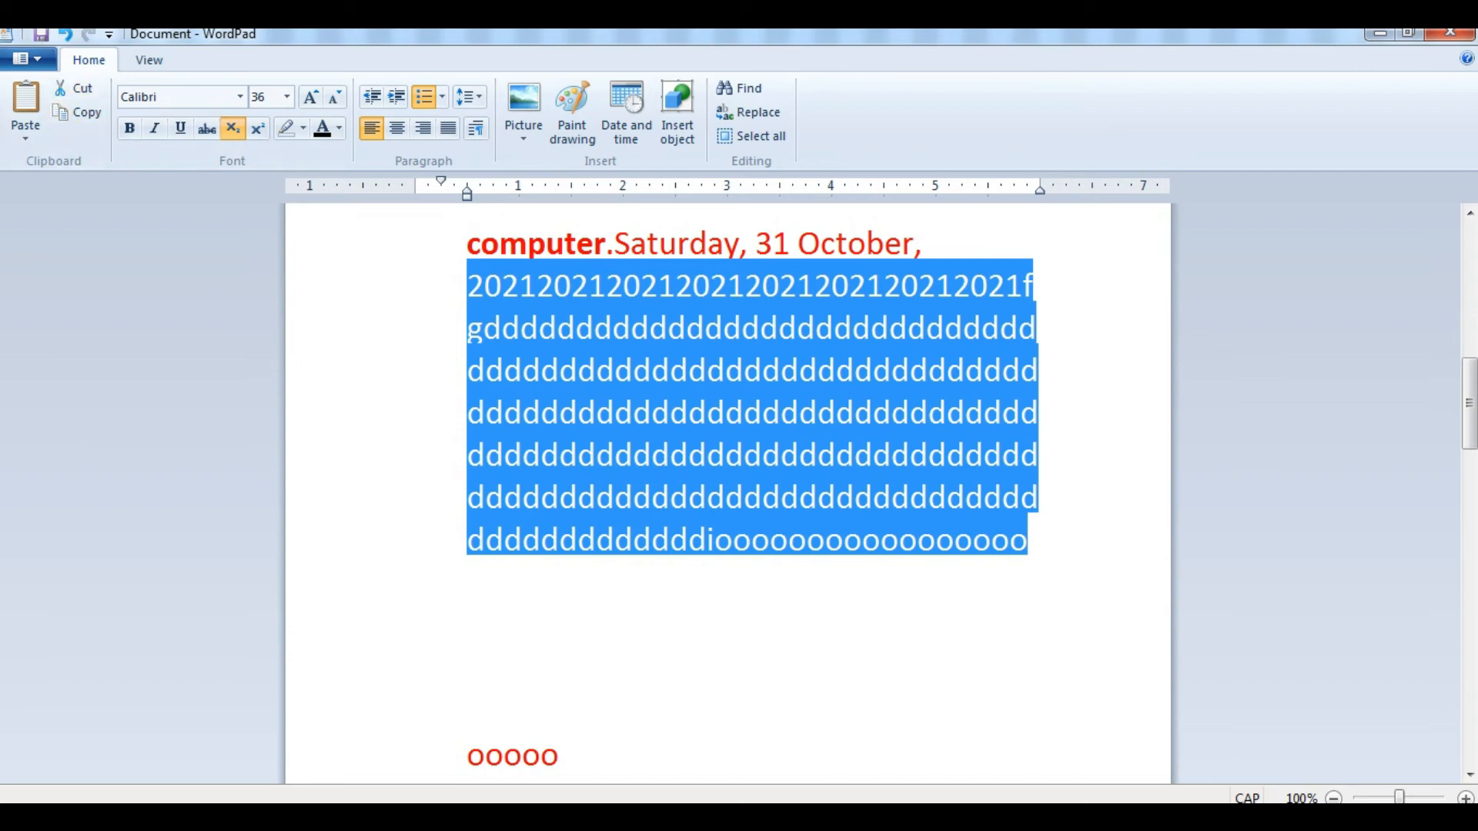
pyautogui.click(523, 755)
pyautogui.press('Left')
pyautogui.press('Home')
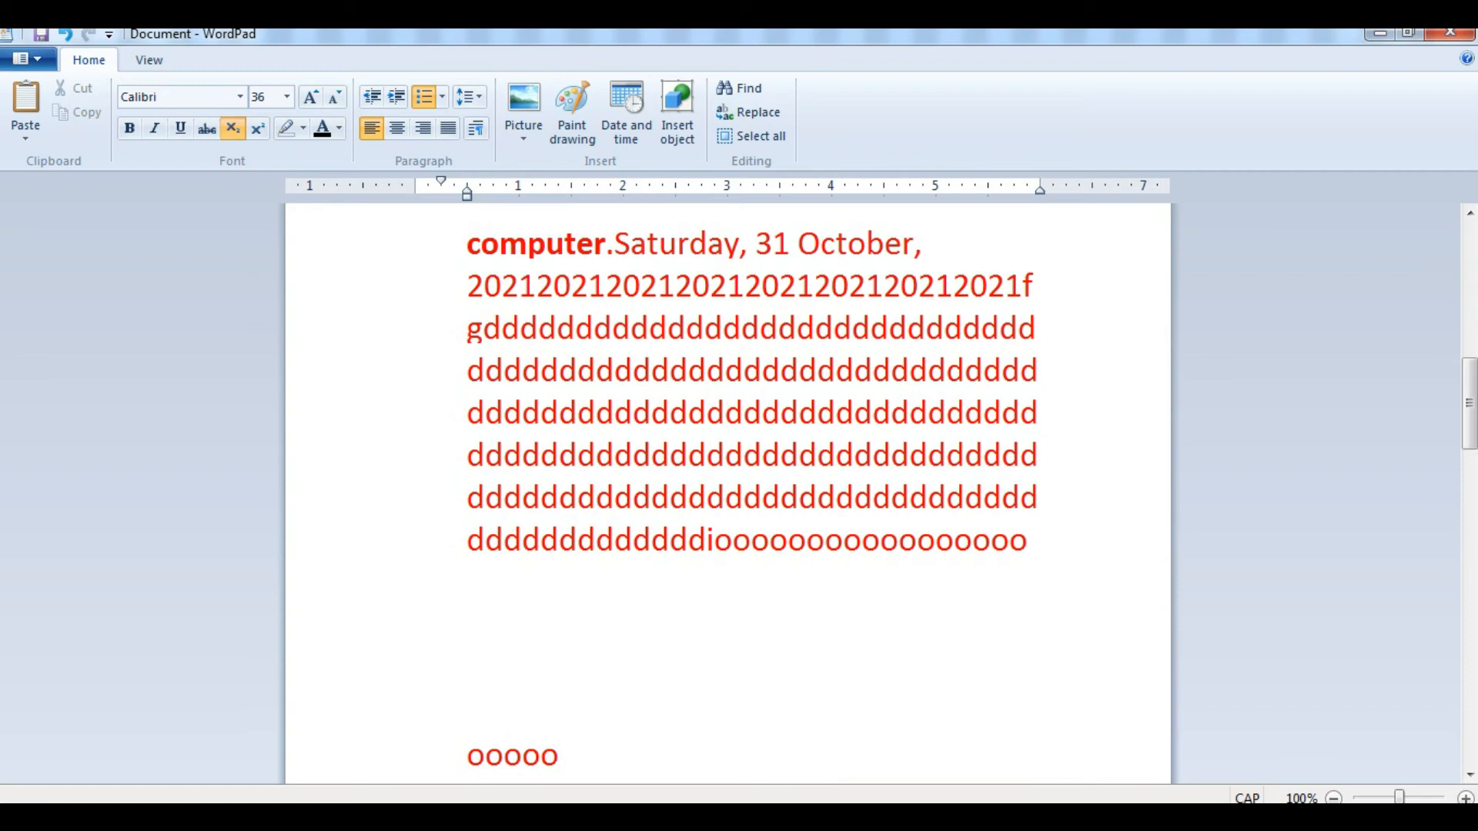
pyautogui.hotkey('ctrl', 'v')
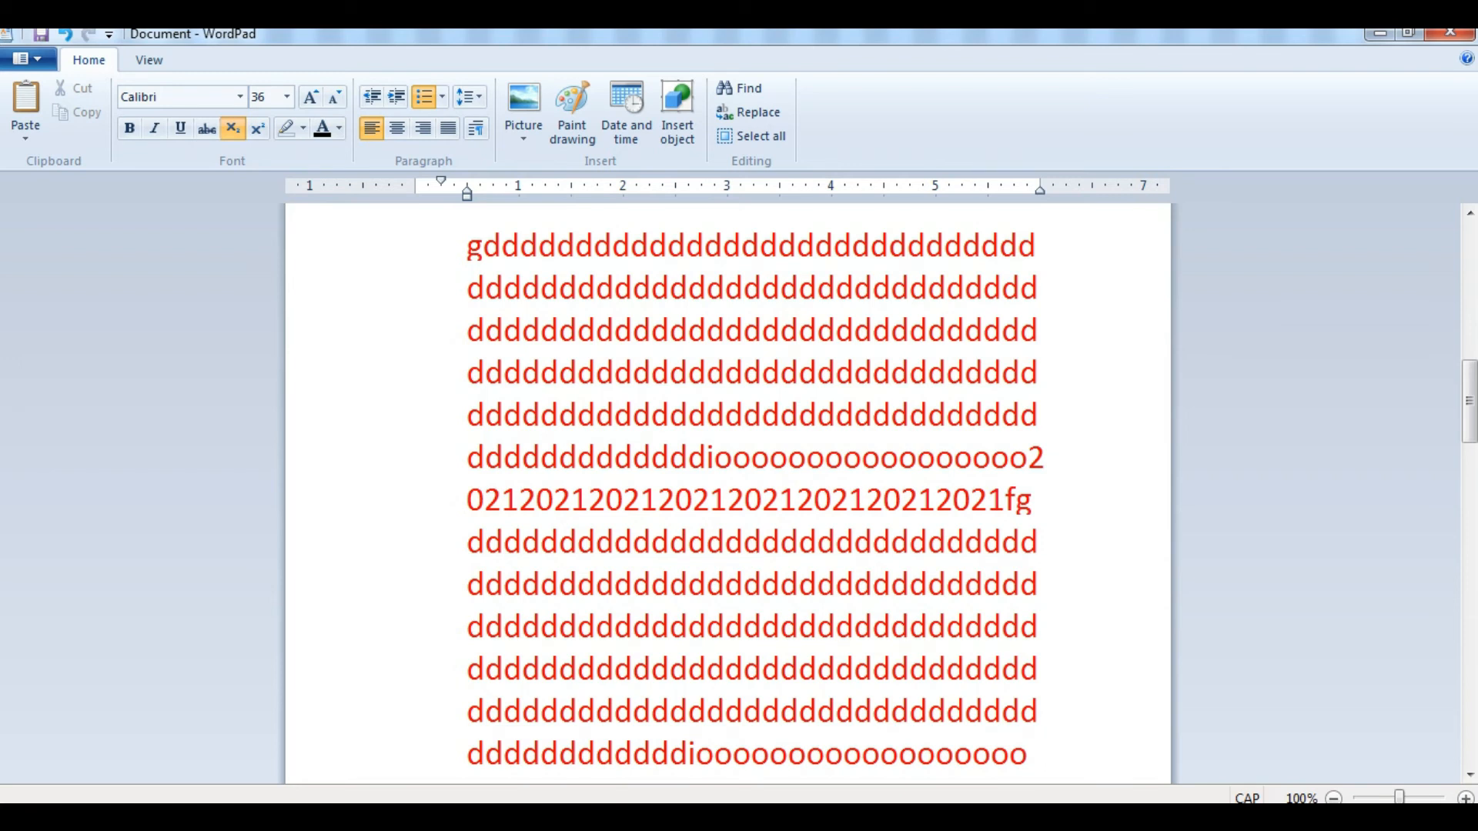
# Step: Start a new list item G before the trailing o characters and paste the copied run of characters into it
pyautogui.scroll(-1, 739, 493)
pyautogui.scroll(-3, 739, 493)
pyautogui.scroll(12, 739, 493)
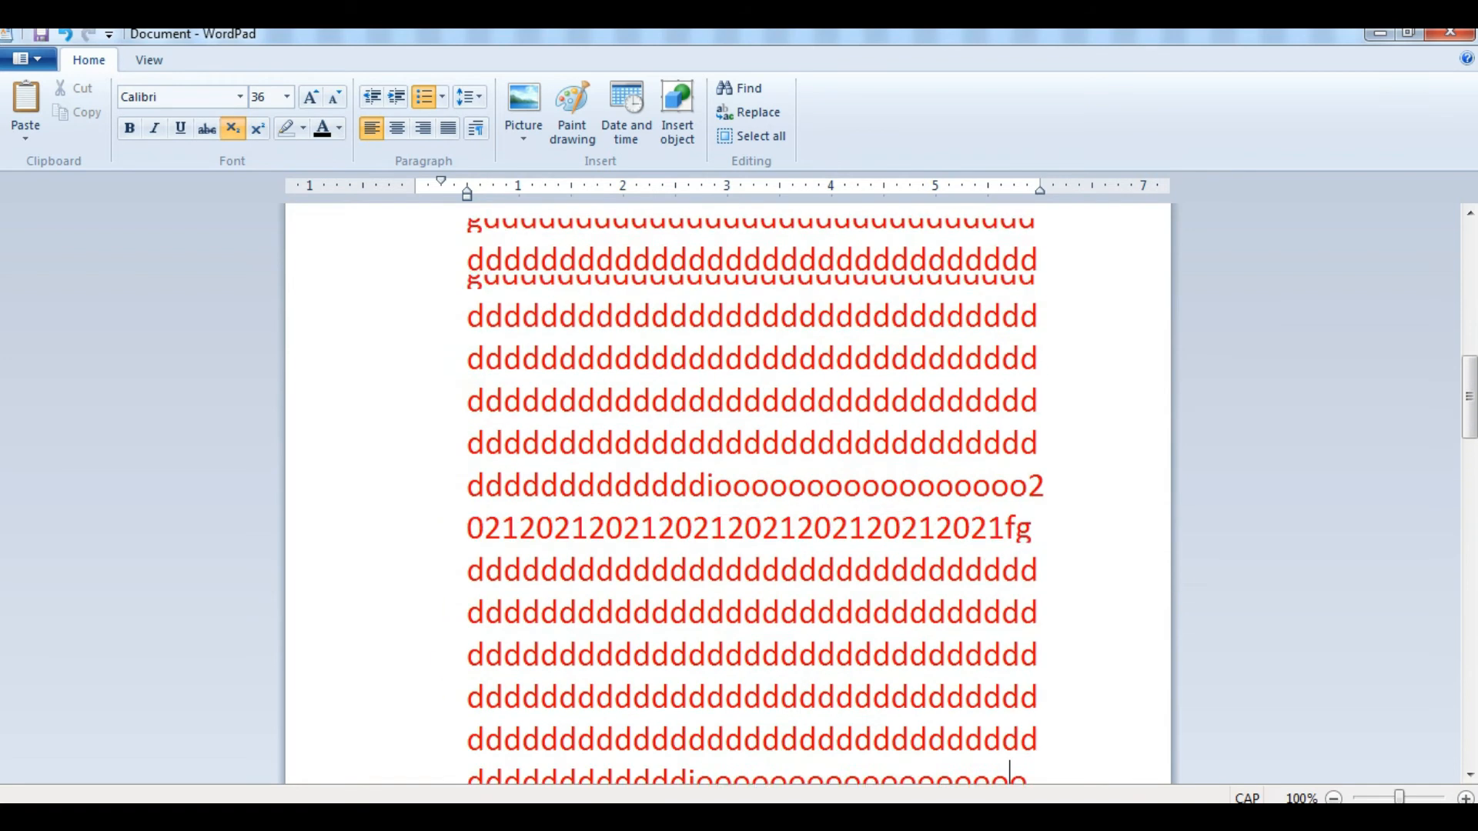
pyautogui.scroll(-4, 739, 493)
pyautogui.scroll(-15, 728, 493)
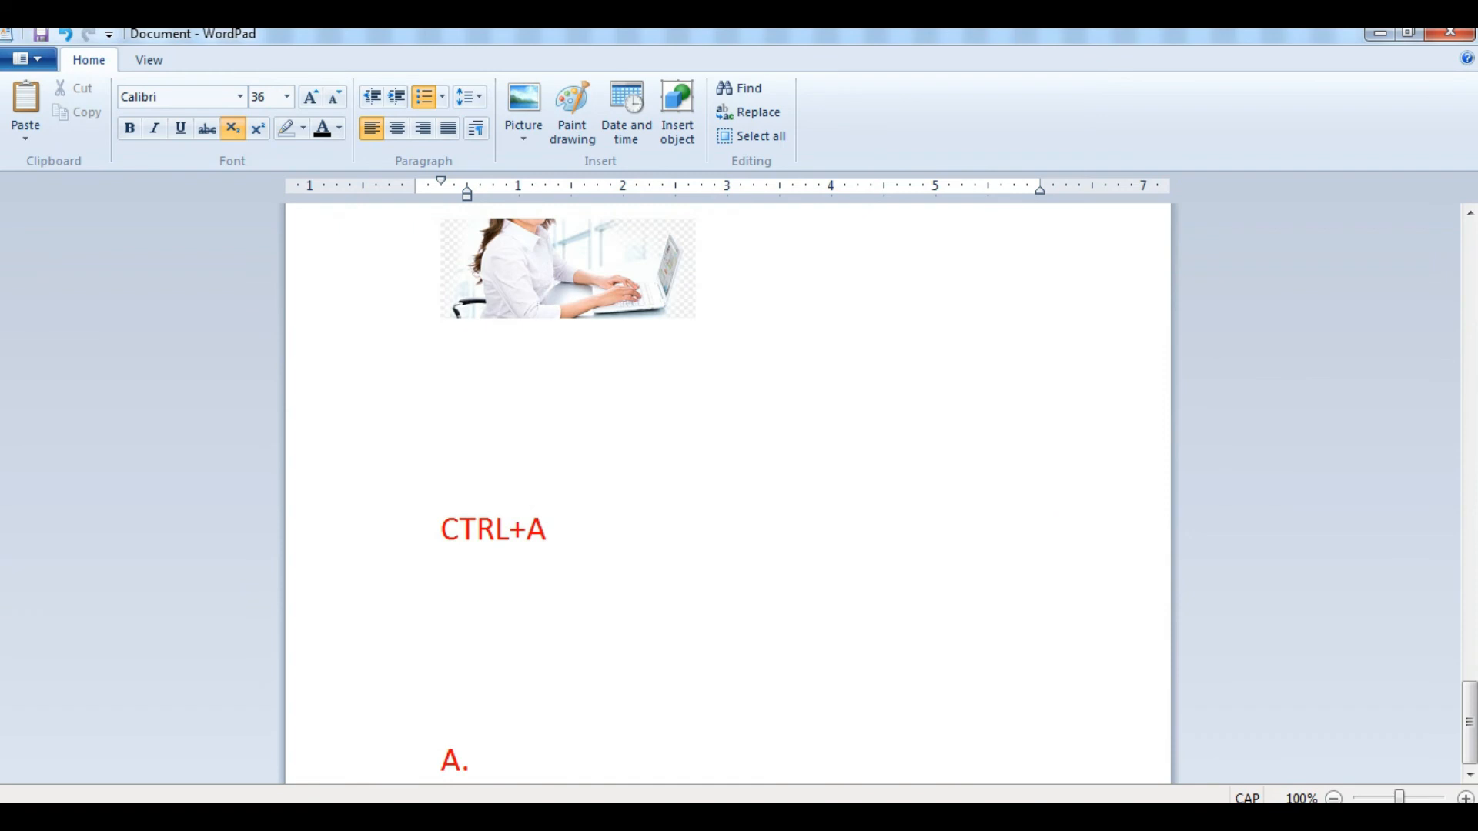
pyautogui.press('Left')
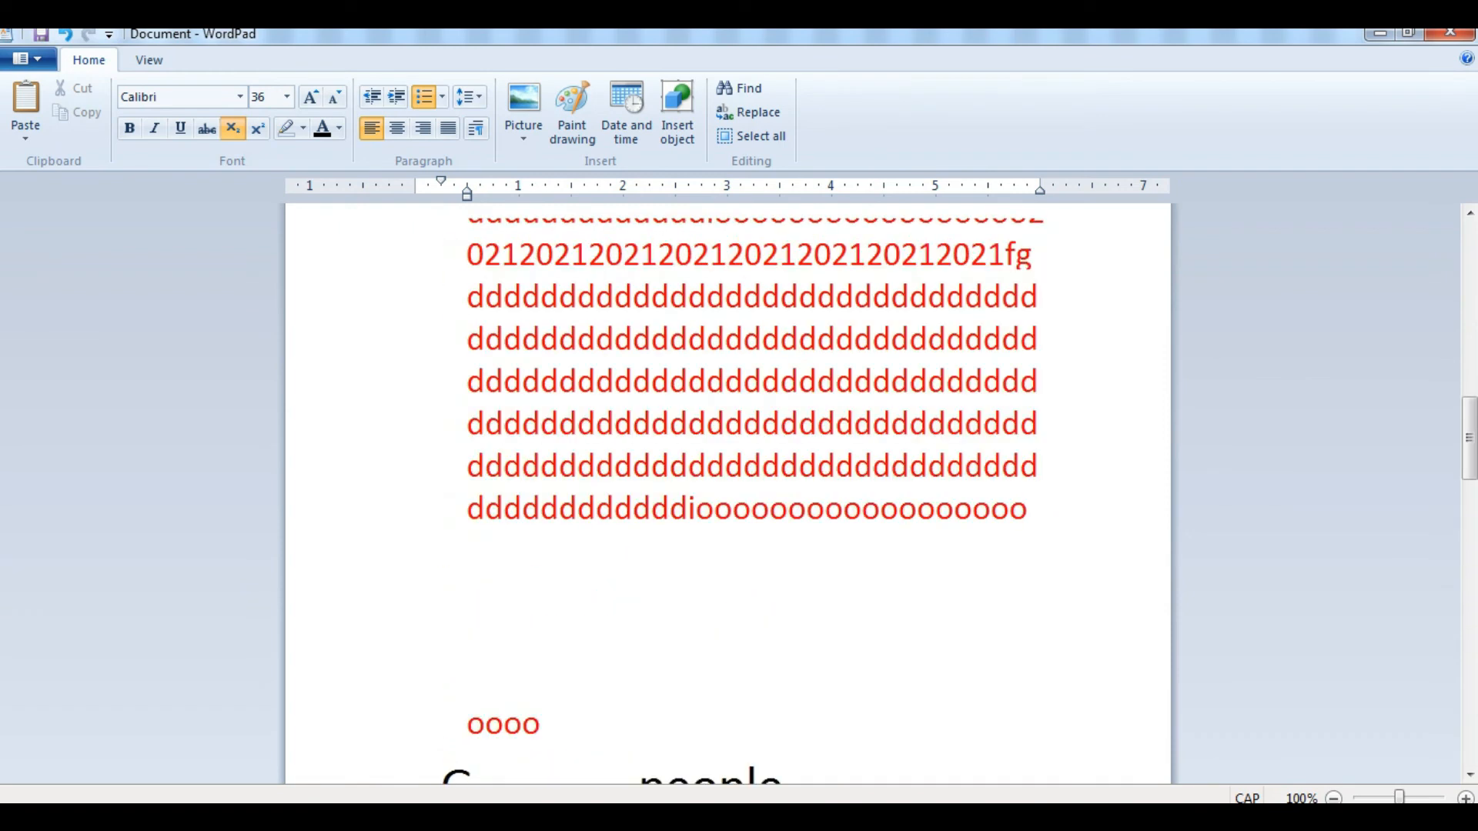
pyautogui.press('Right')
pyautogui.press('Return')
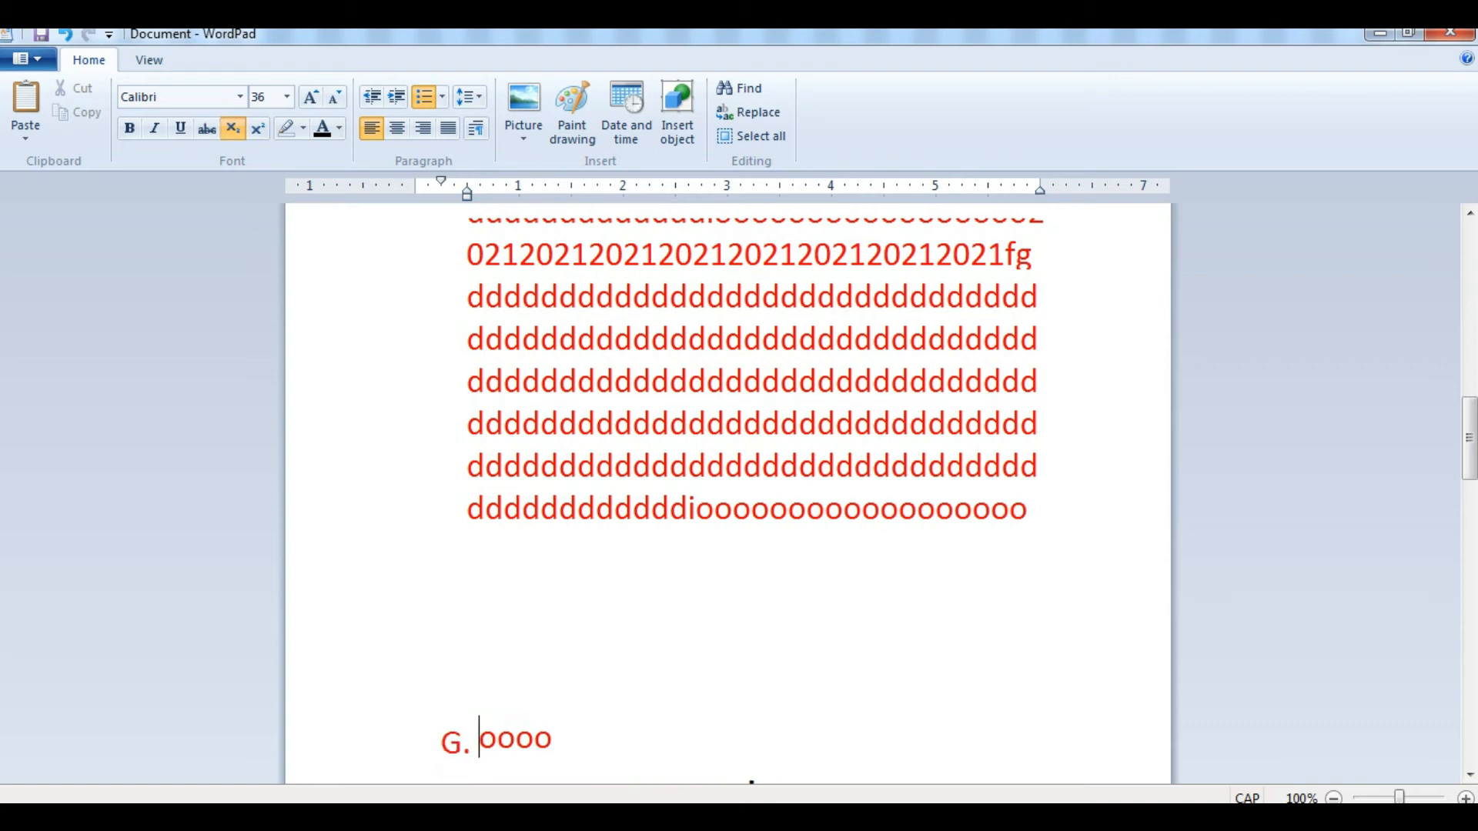
pyautogui.hotkey('ctrl', 'v')
# Step: Copy the text "hen most people" from list item A, delete it there and paste it back
pyautogui.scroll(15, 727, 493)
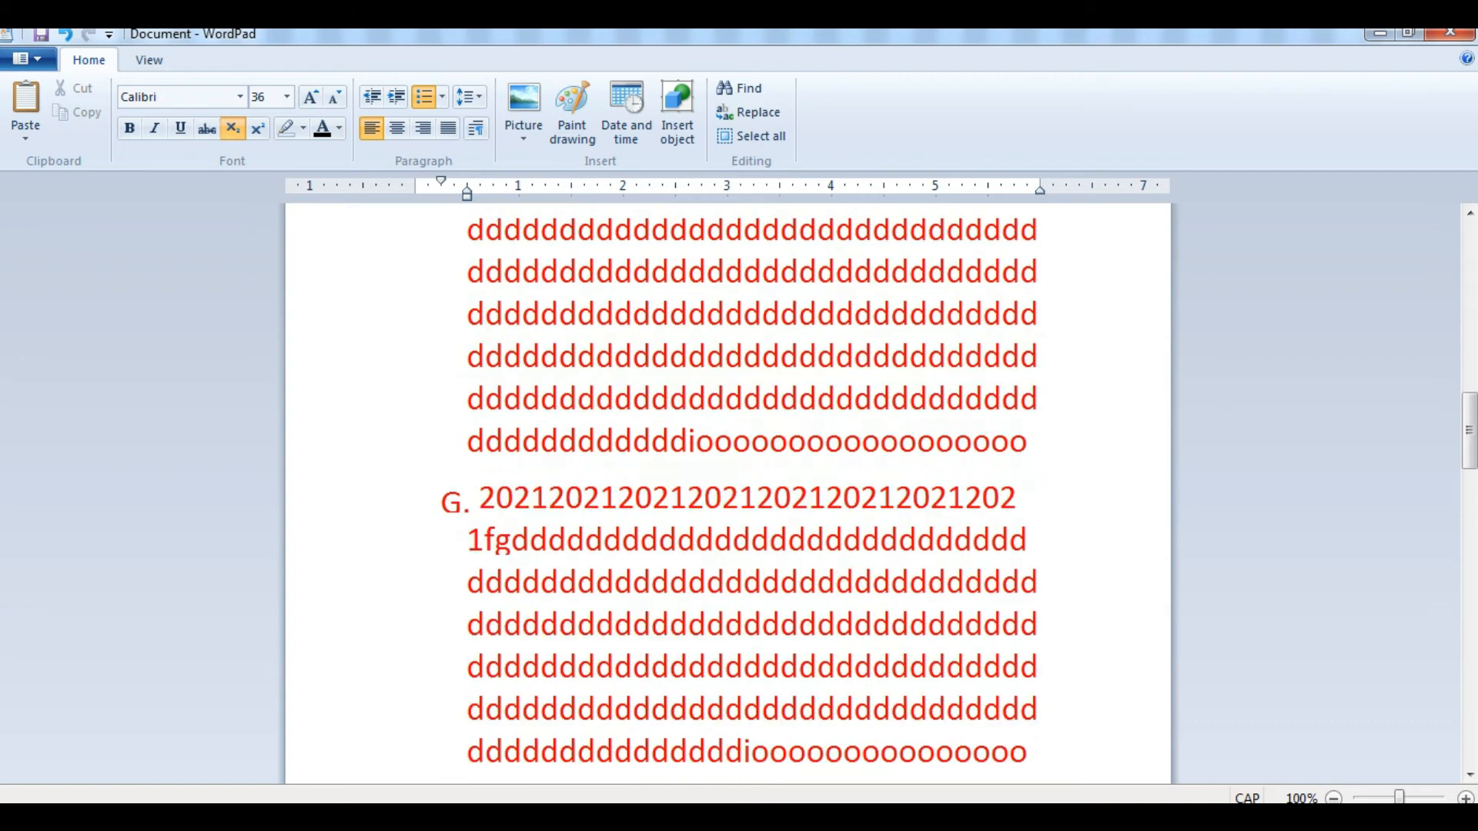
pyautogui.moveTo(497, 254); pyautogui.dragTo(857, 256)
pyautogui.hotkey('ctrl', 'c')
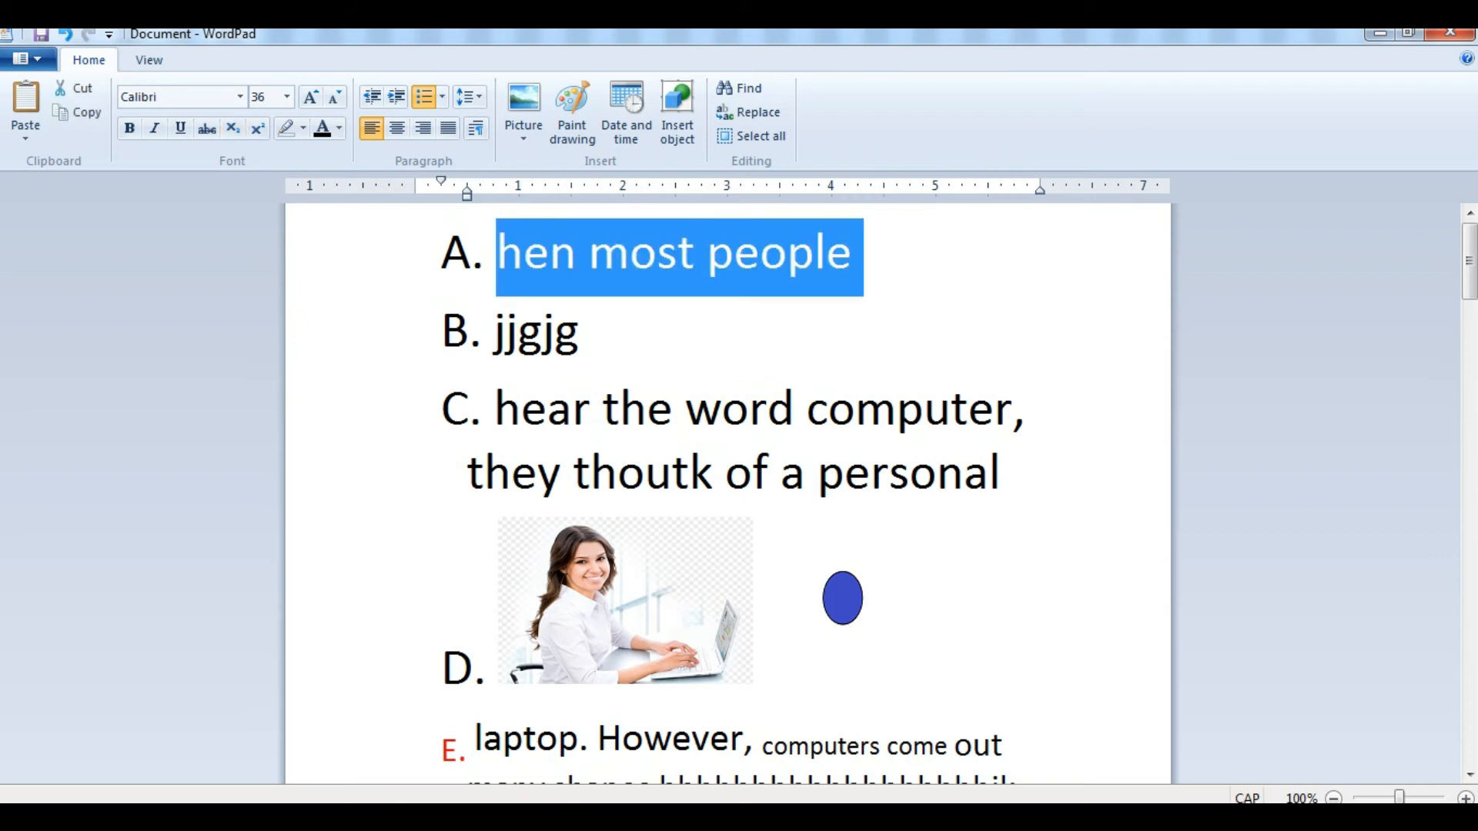
pyautogui.press('BackSpace')
pyautogui.hotkey('ctrl', 'v')
# Step: Enter CTRL+X as list item K and paste "hen most people" on a blank line above the large W
pyautogui.scroll(-10, 727, 492)
pyautogui.scroll(2, 728, 493)
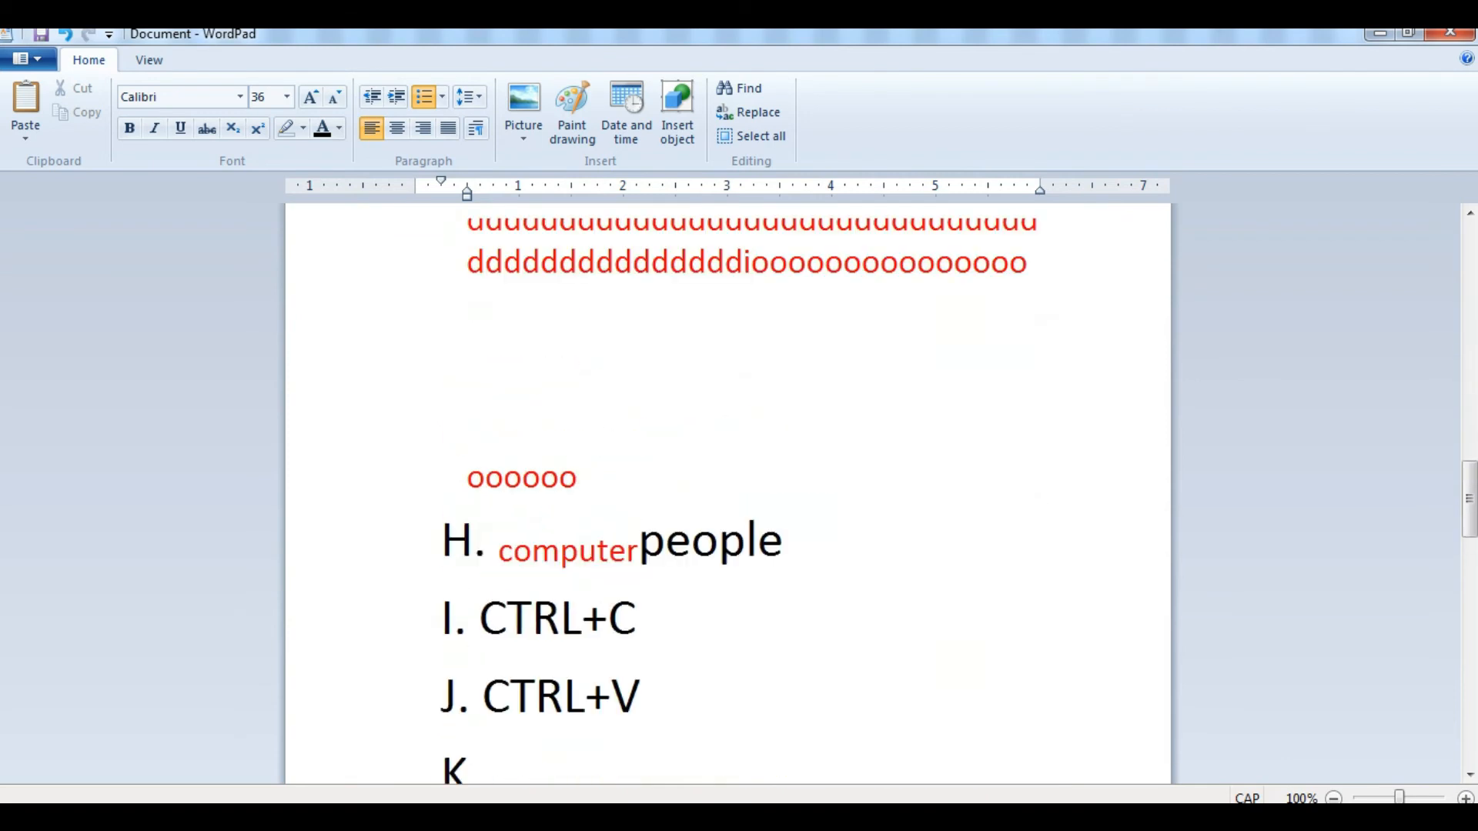
pyautogui.press('Return')
pyautogui.write('CTRL+')
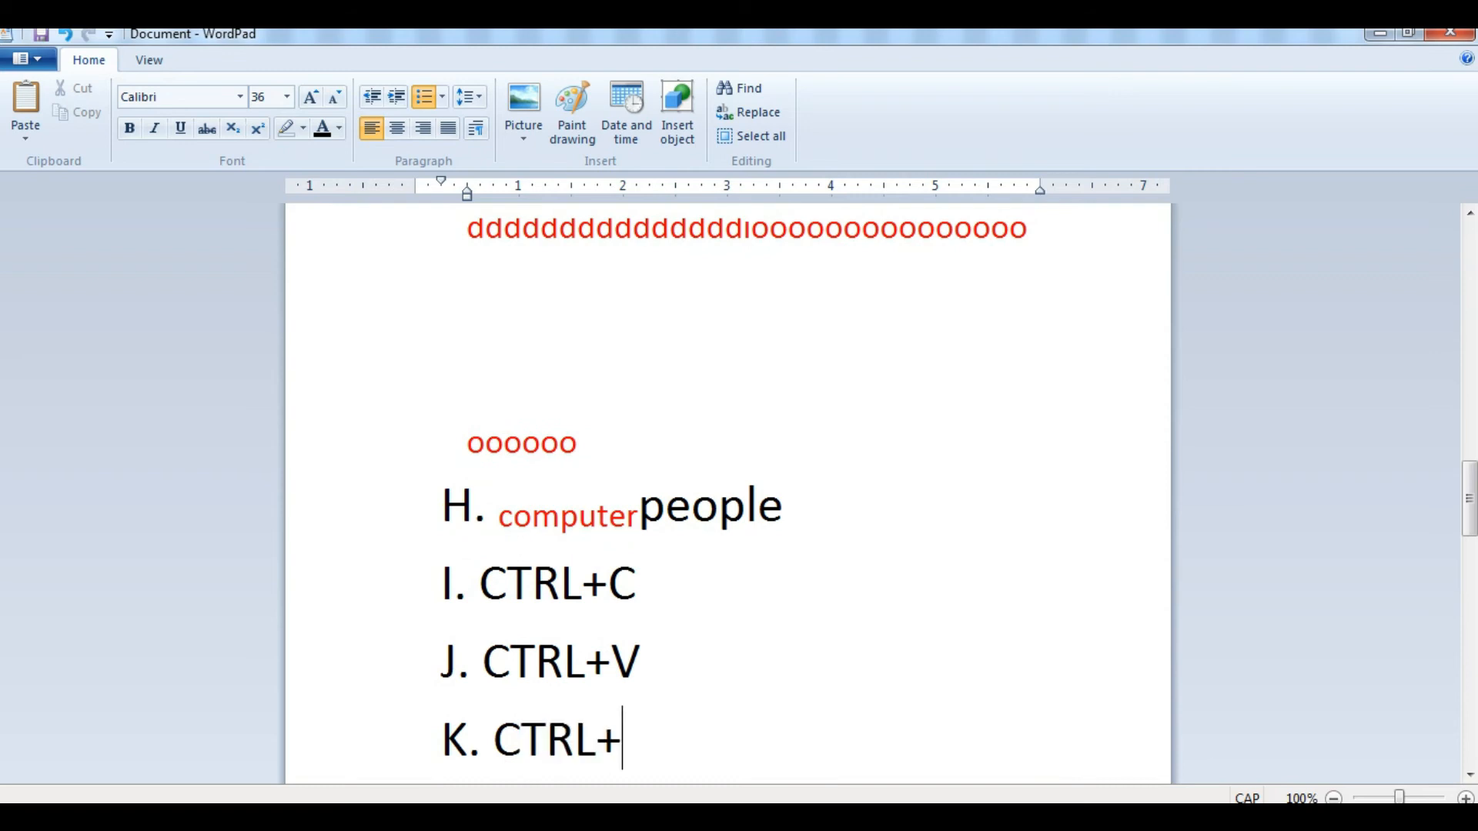
pyautogui.write('X')
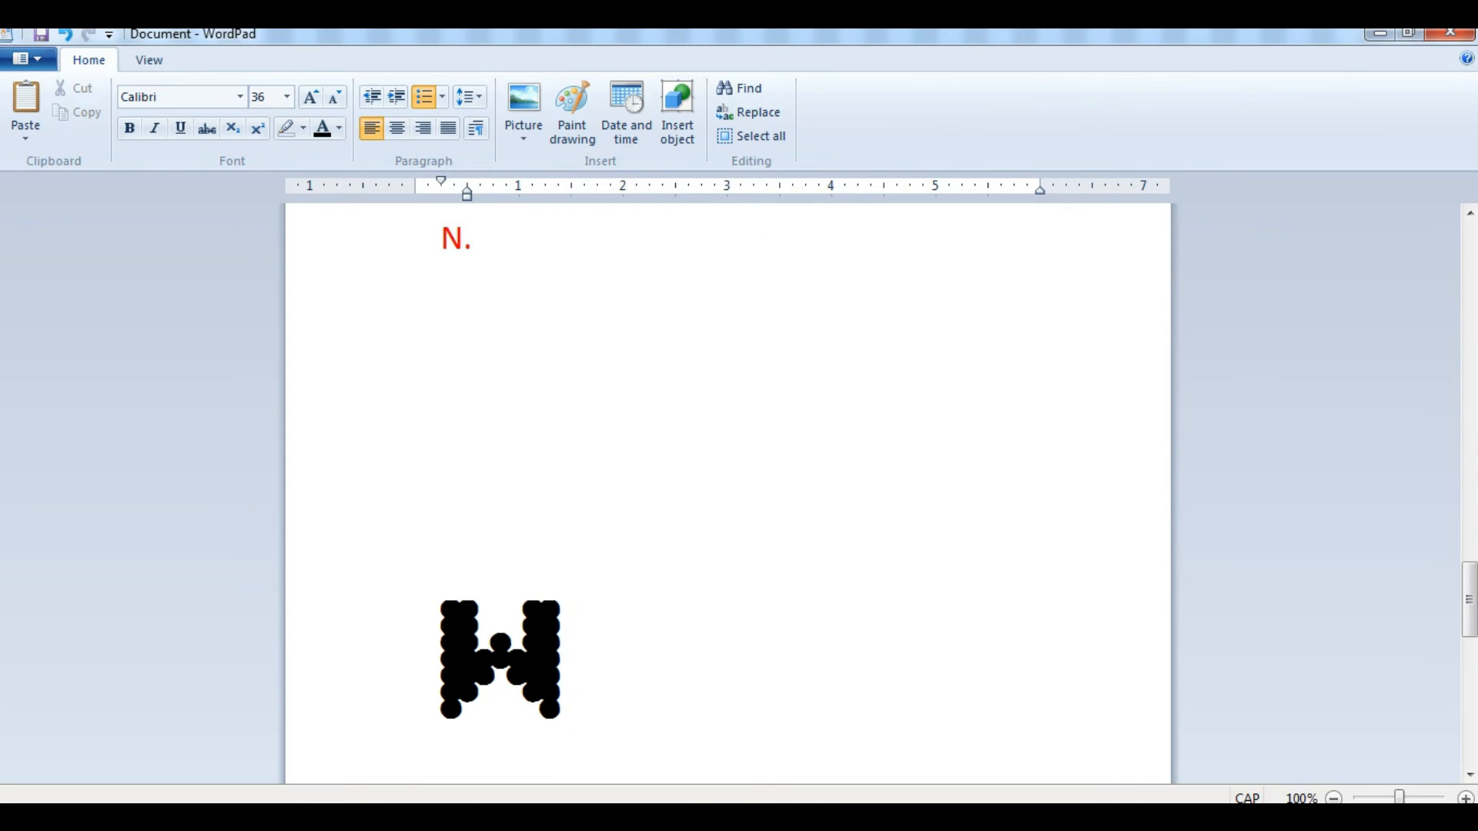
pyautogui.click(442, 401)
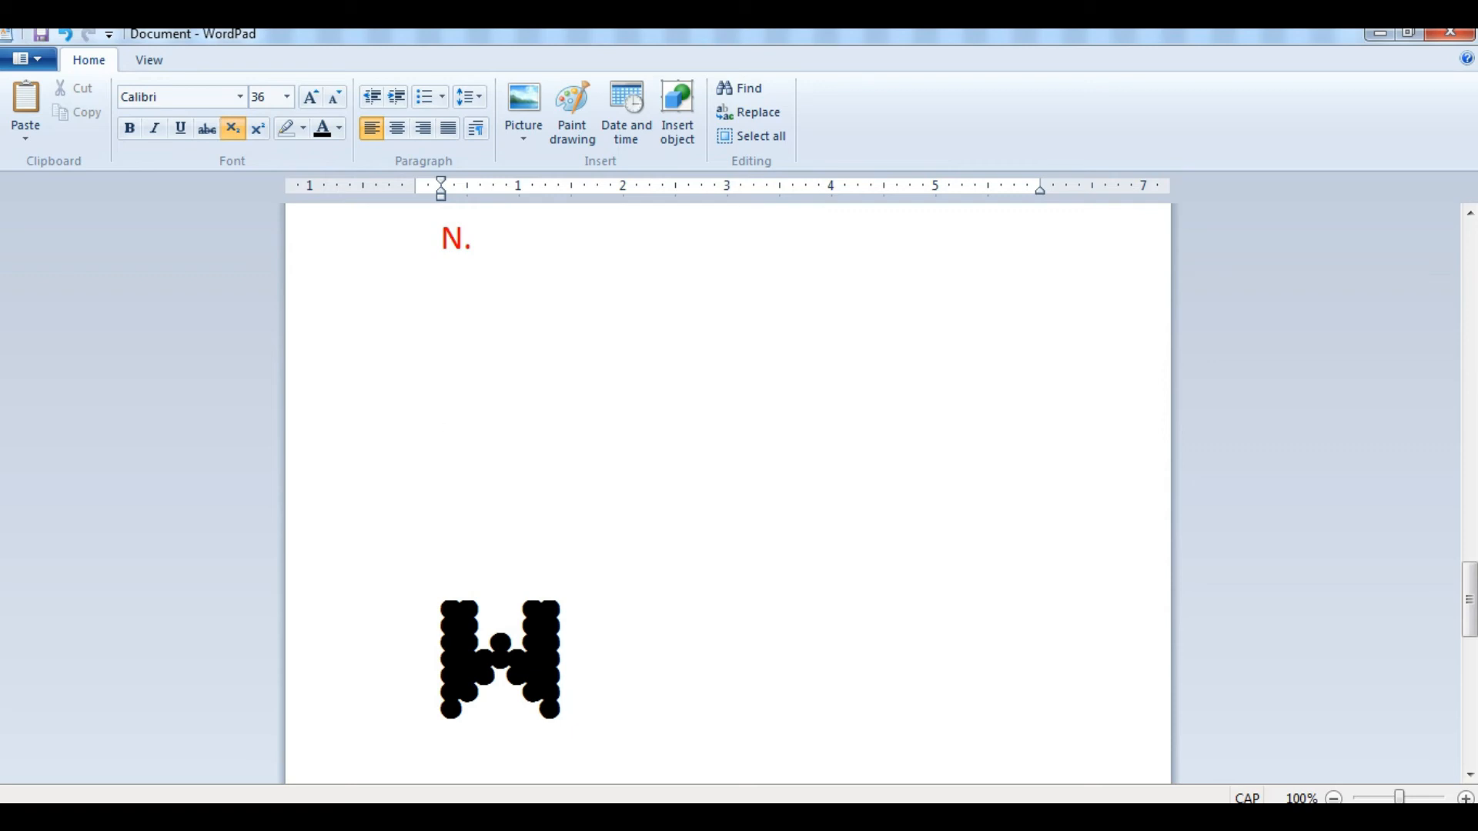
pyautogui.hotkey('ctrl', 'v')
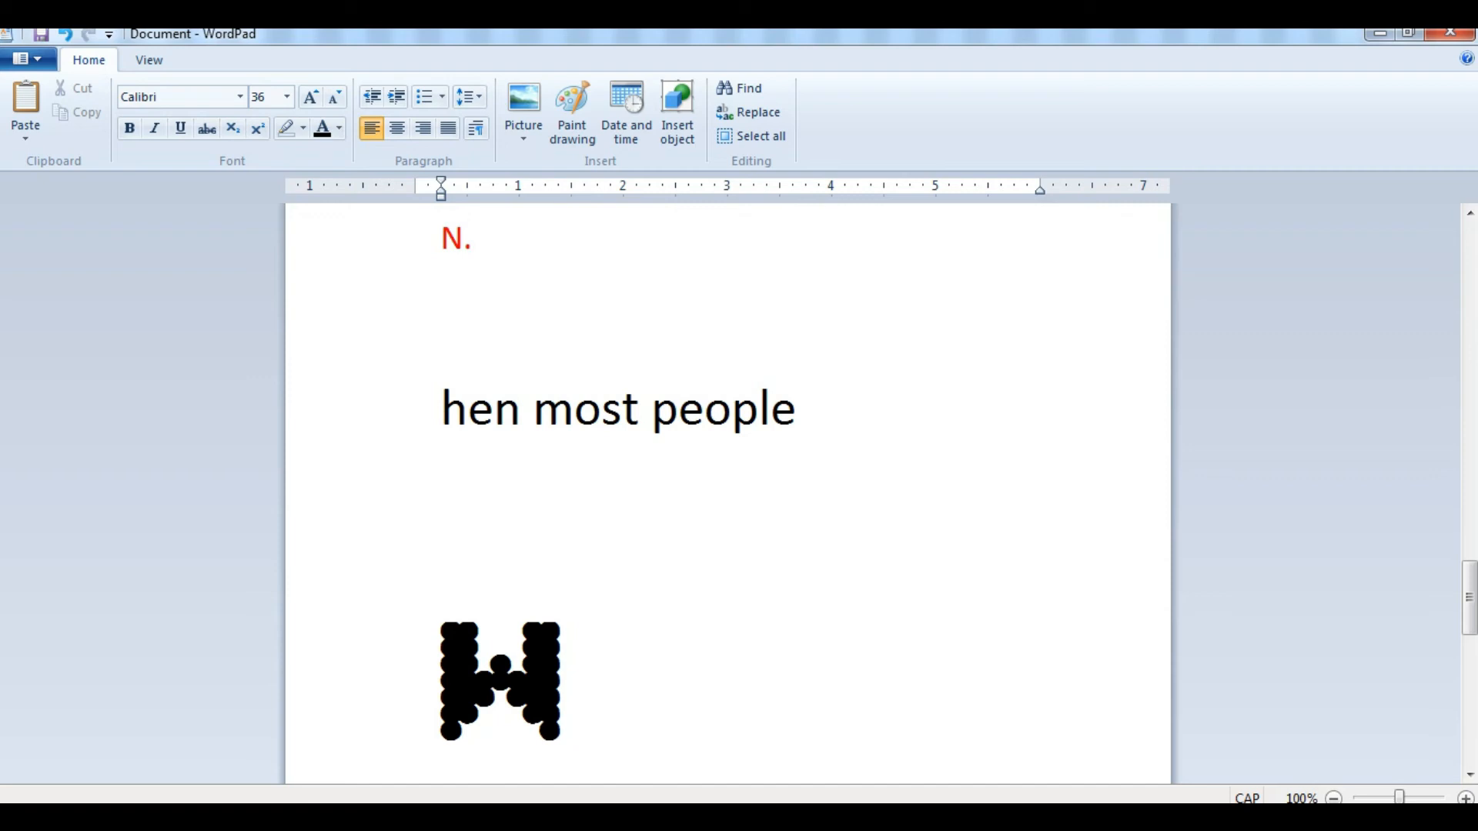
# Step: Enter CTRL+F on a new line below "hen most people", and open and close the Find dialog
pyautogui.press('Return')
pyautogui.write('C')
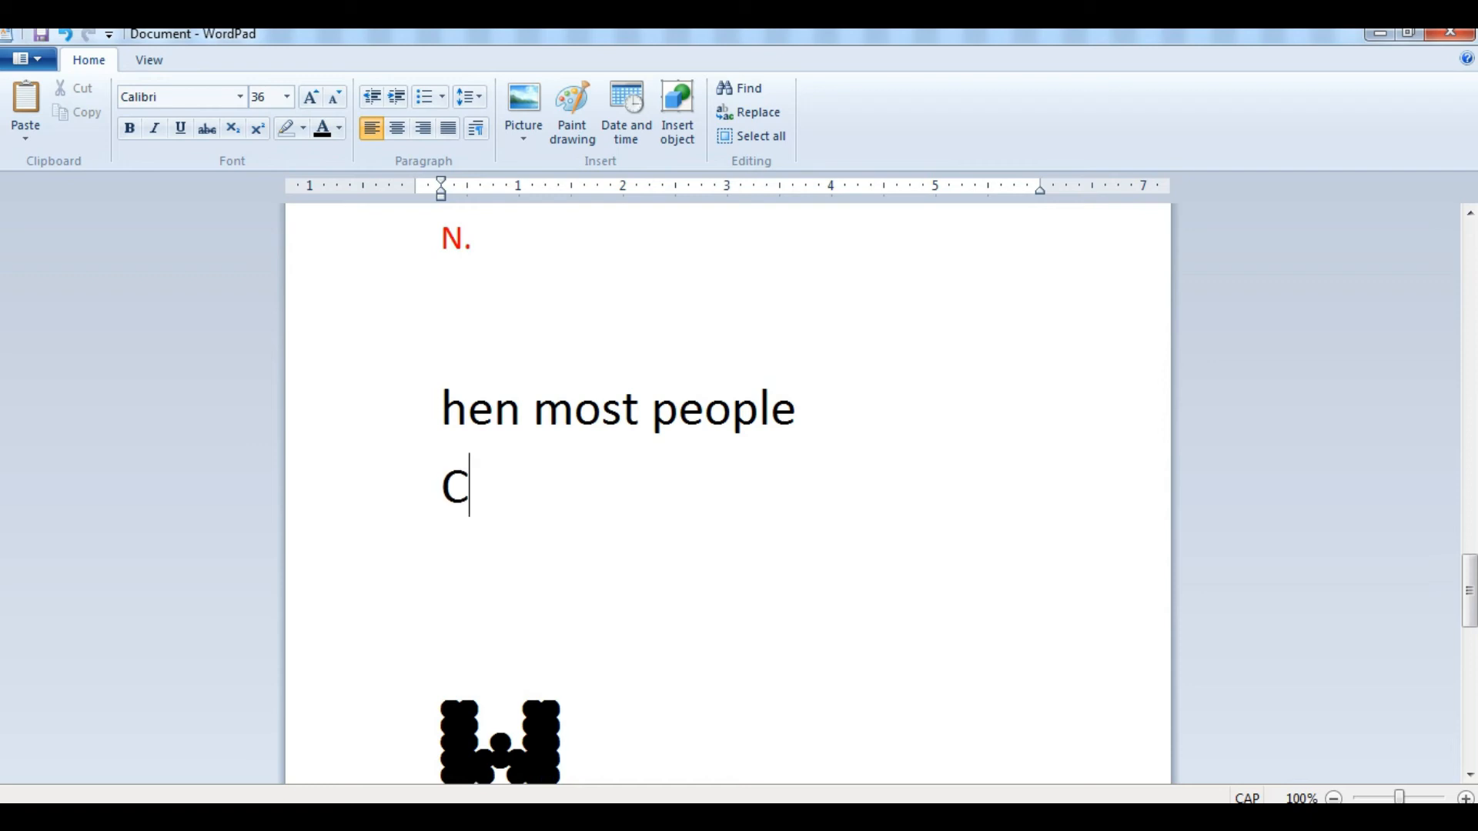
pyautogui.write('TRL+F')
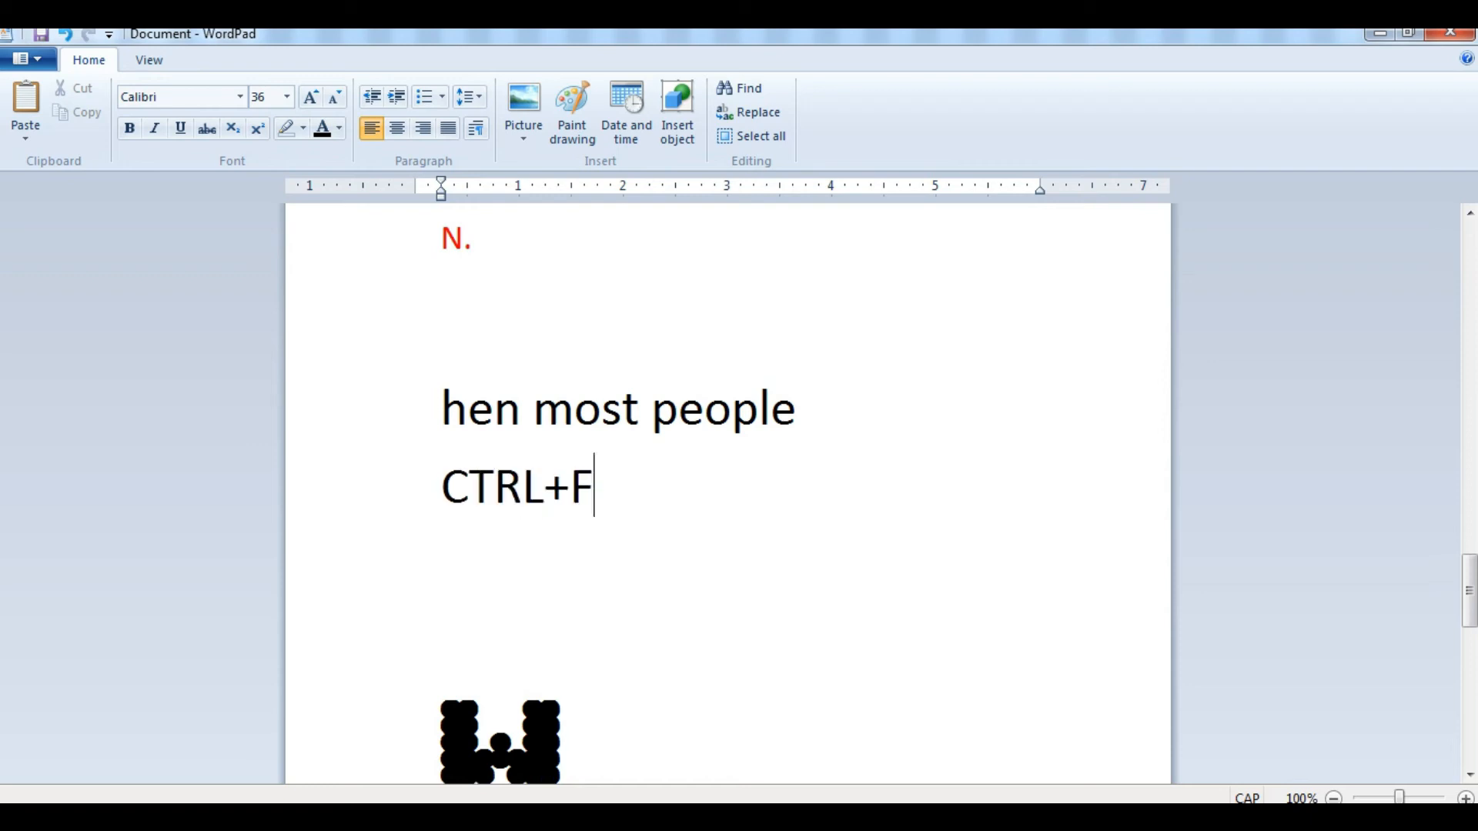
pyautogui.hotkey('ctrl', 'f')
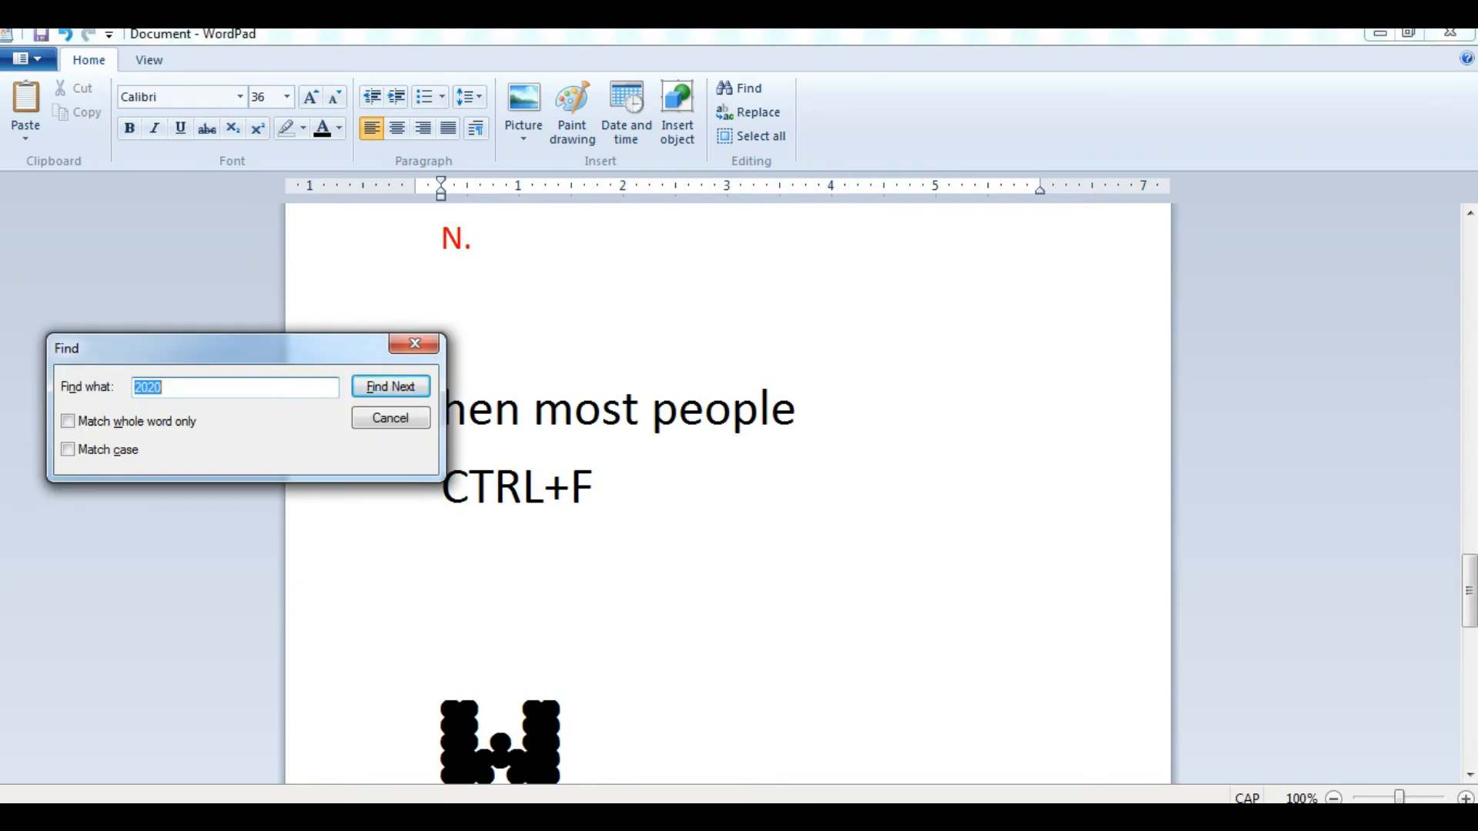
pyautogui.click(414, 343)
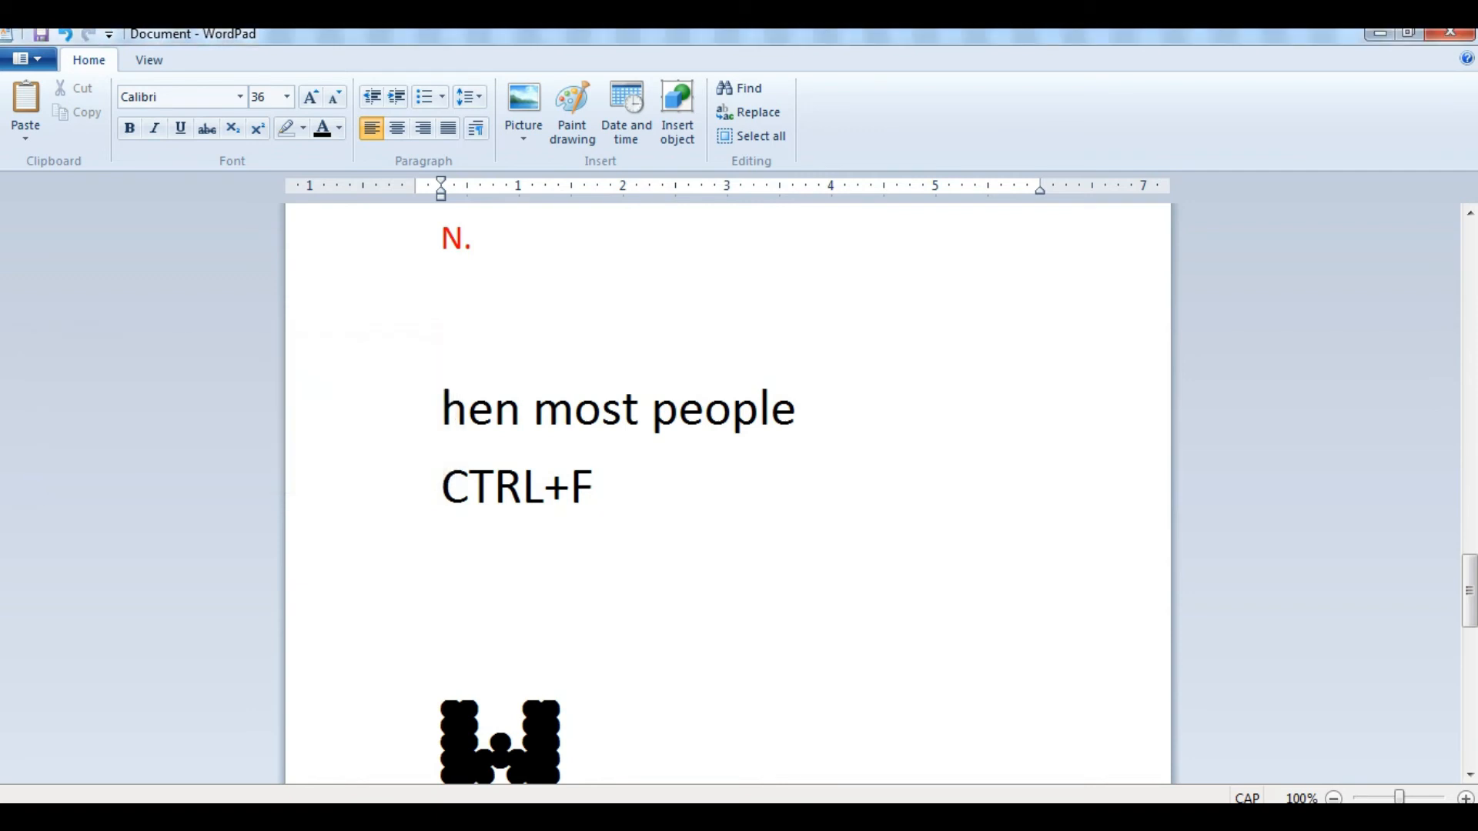
pyautogui.hotkey('ctrl', 'f')
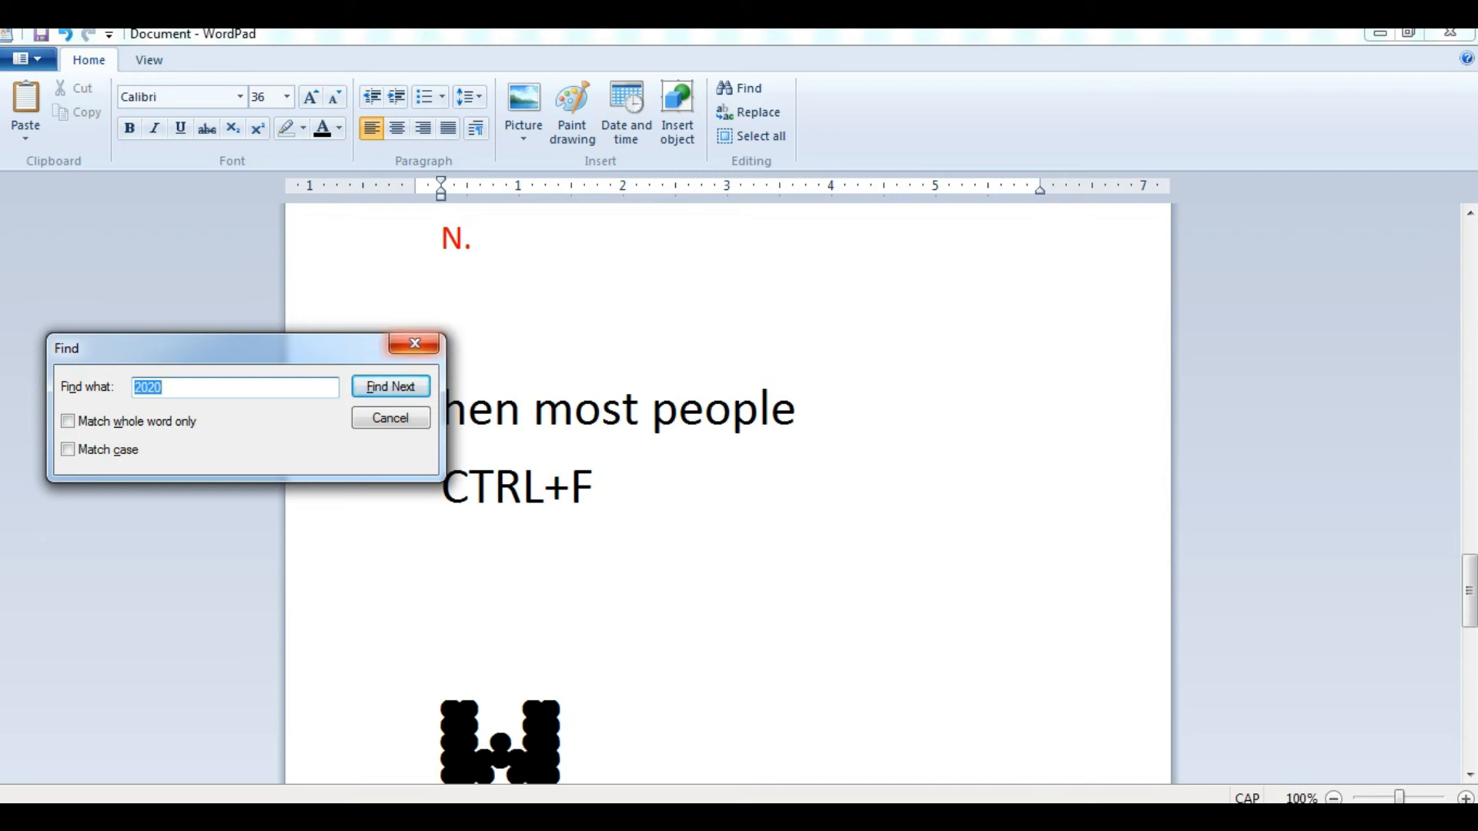
pyautogui.moveTo(231, 348); pyautogui.dragTo(913, 340)
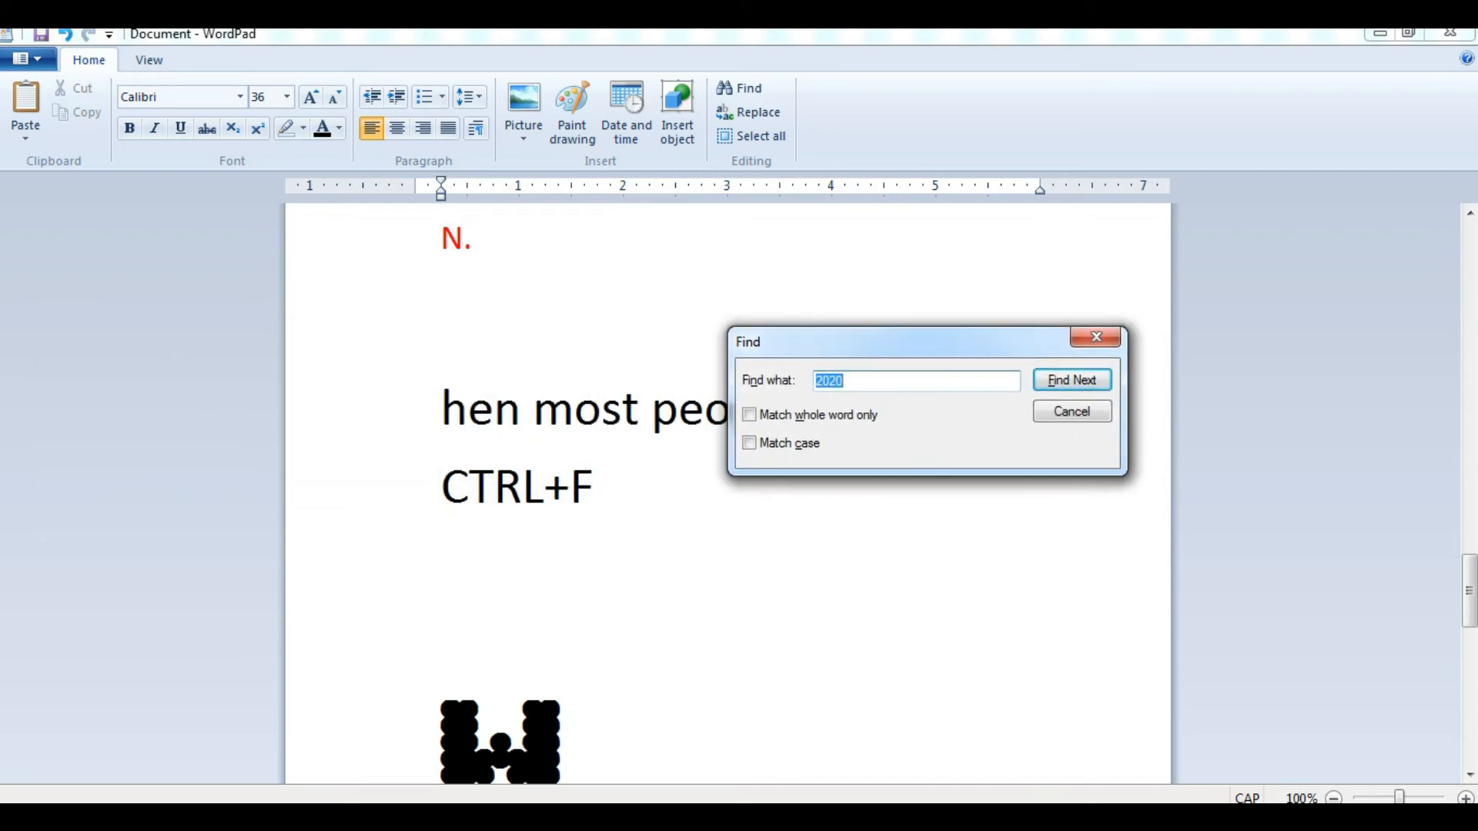
pyautogui.click(1096, 335)
# Step: Enter CTRL+H on the line below CTRL+F, and open and close the Replace dialog
pyautogui.press('Return')
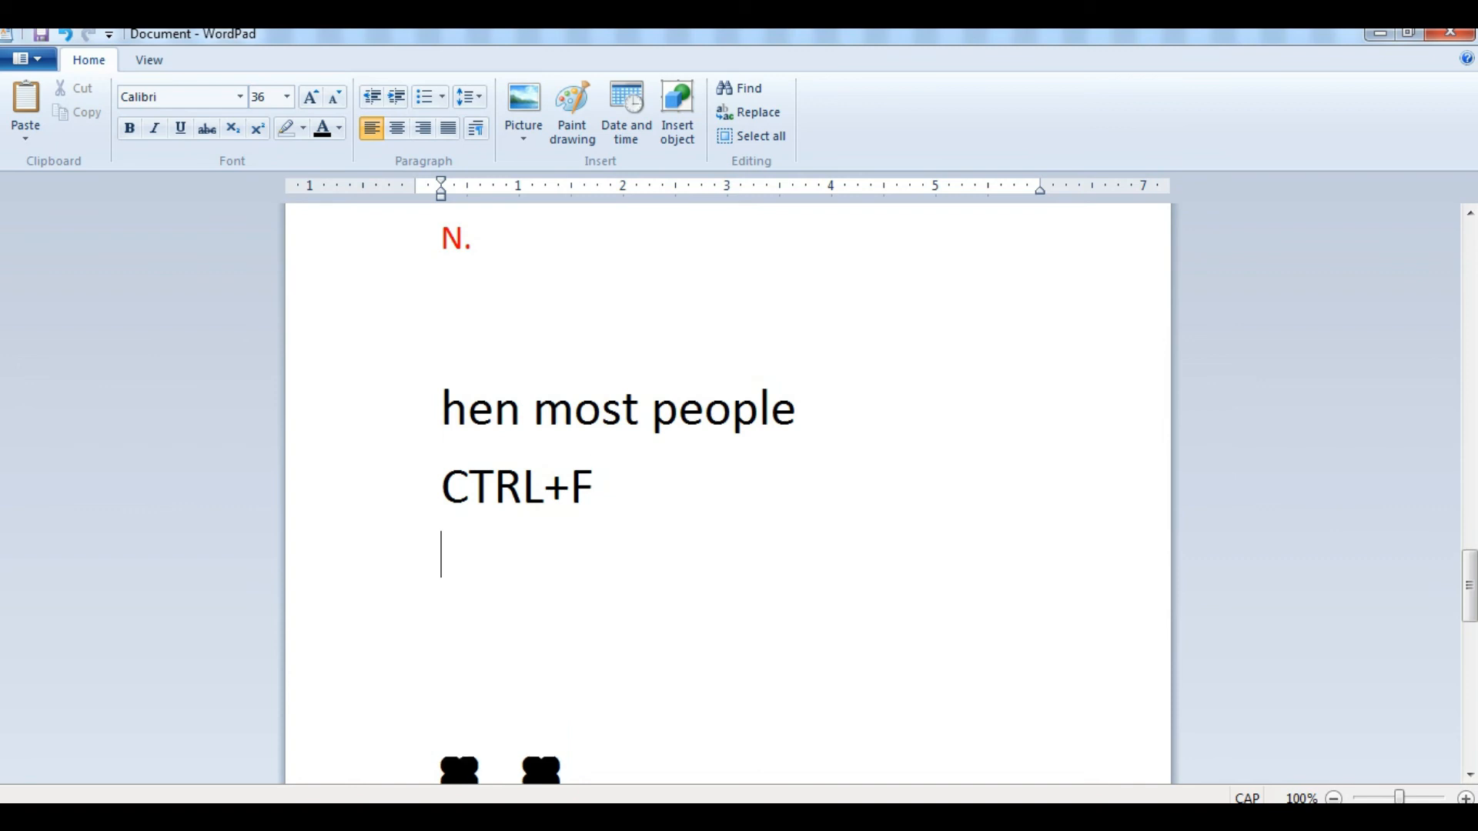
pyautogui.write('CTRL+H')
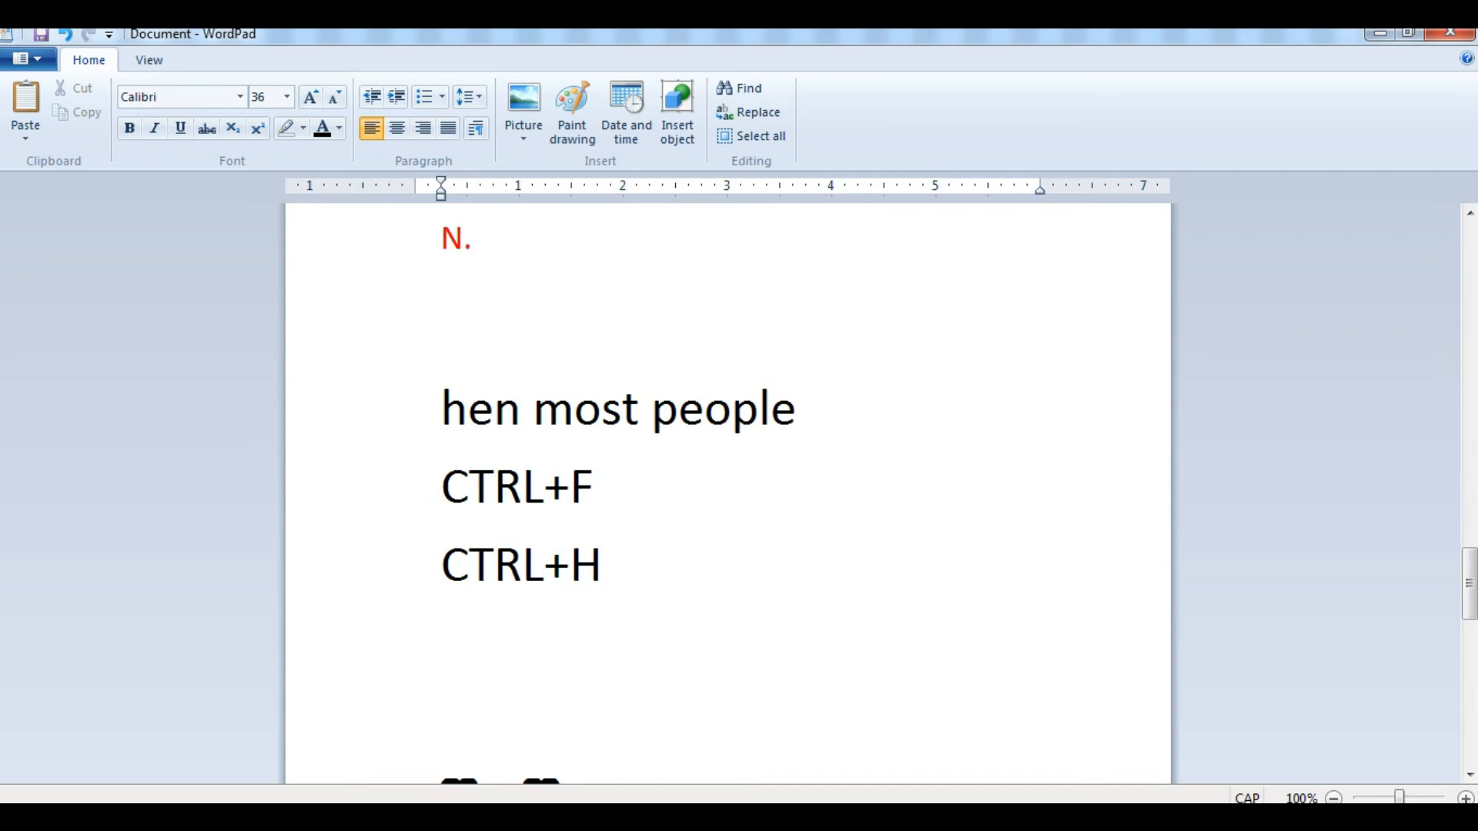
pyautogui.hotkey('ctrl', 'h')
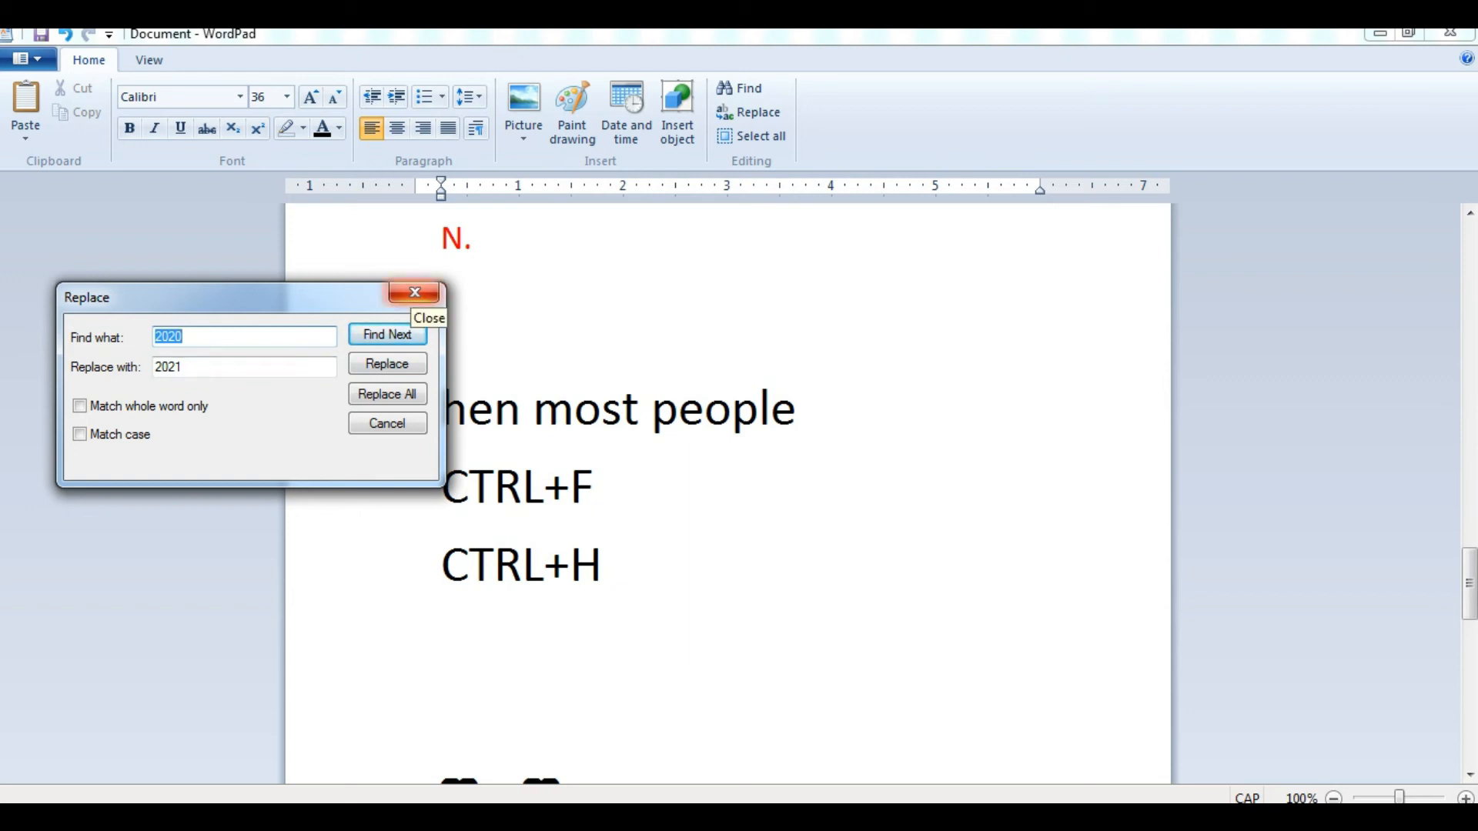
pyautogui.click(414, 292)
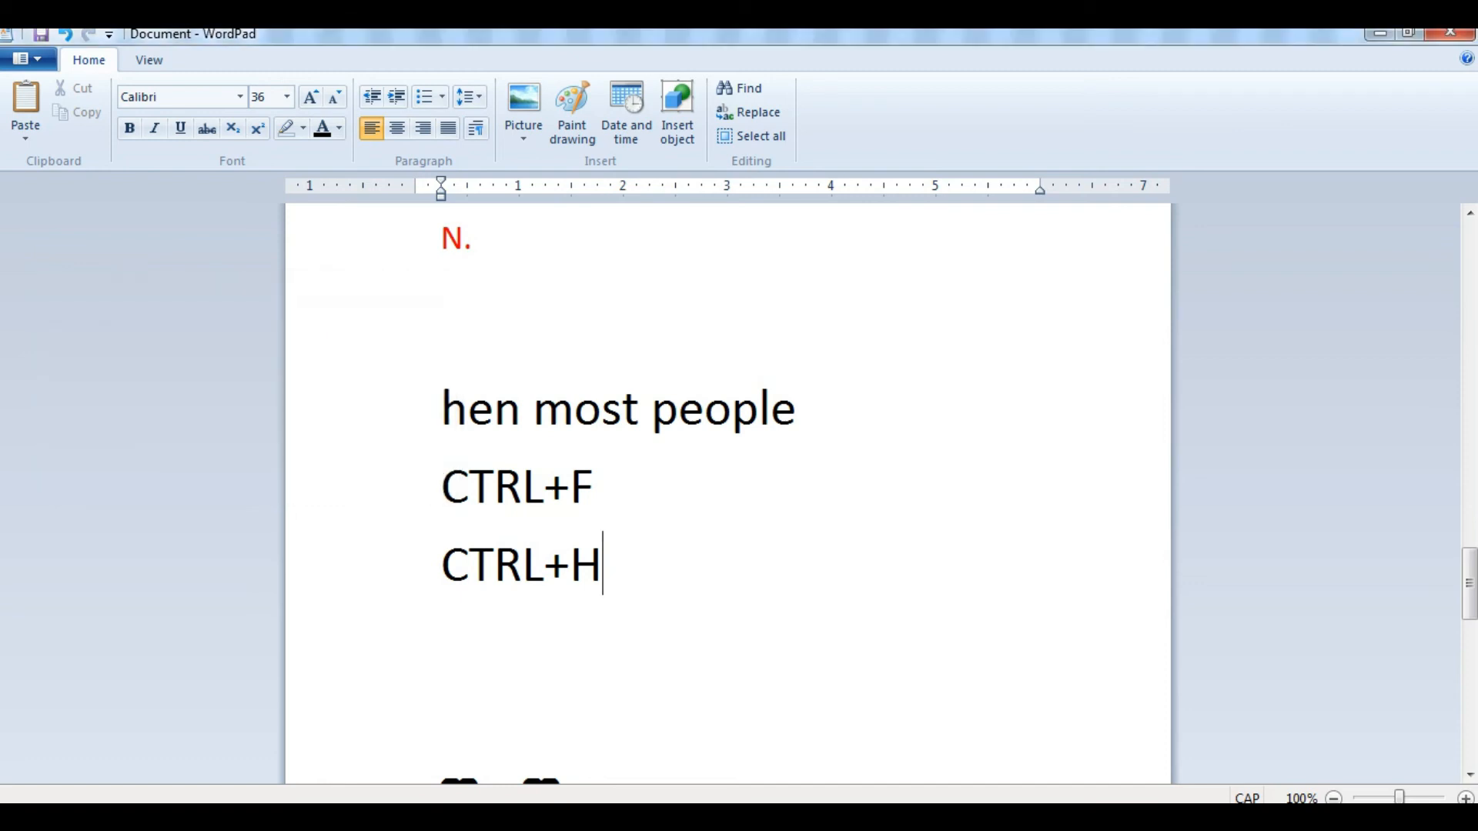
# Step: Rewrite the CTRL+H line below CTRL+F as CTRL+Z
pyautogui.press('Return')
pyautogui.click(419, 490)
pyautogui.click(604, 566)
pyautogui.press('BackSpace')
pyautogui.press('BackSpace')
pyautogui.press('BackSpace')
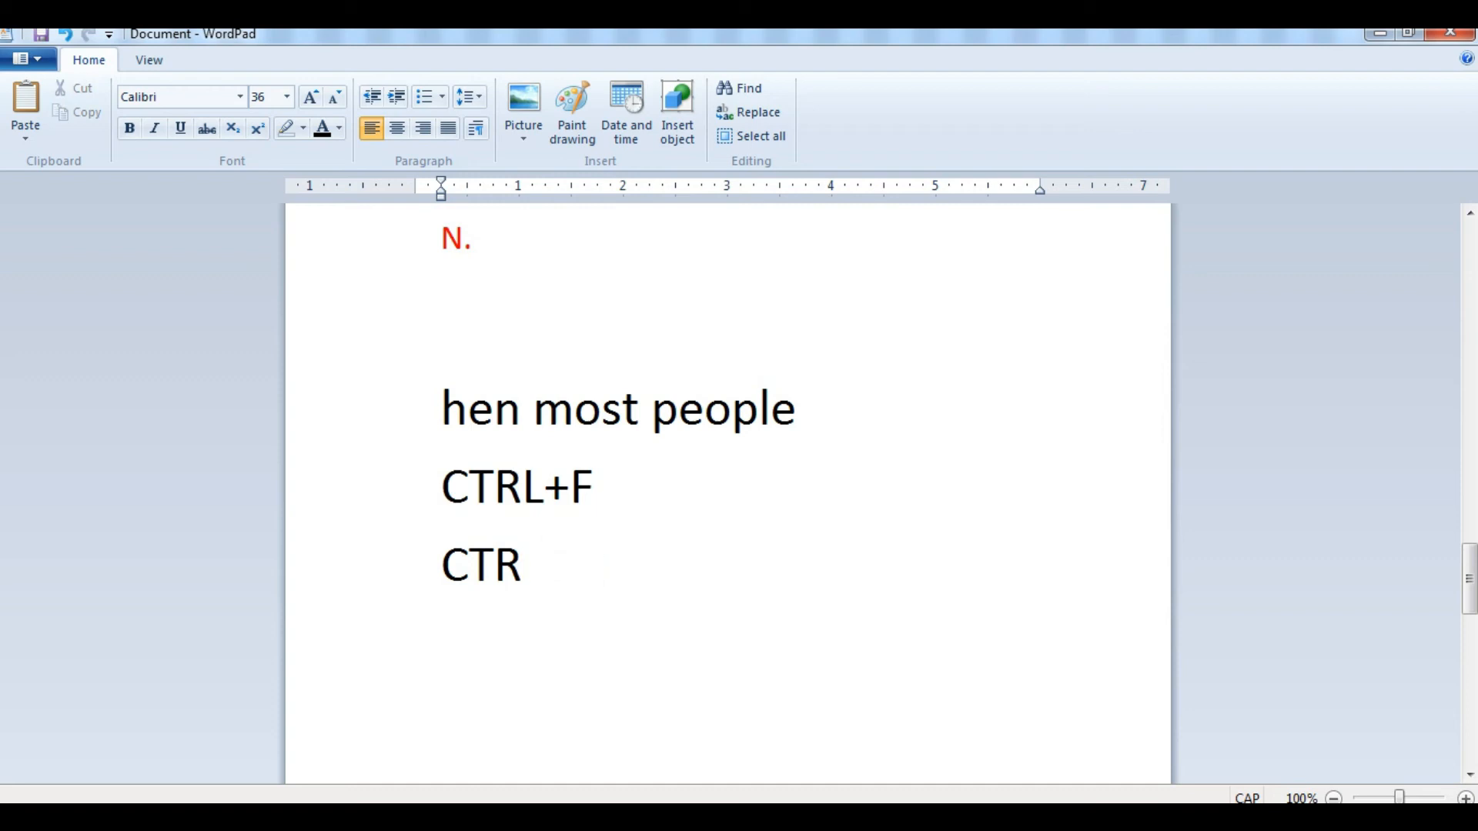
pyautogui.write('L+Z+')
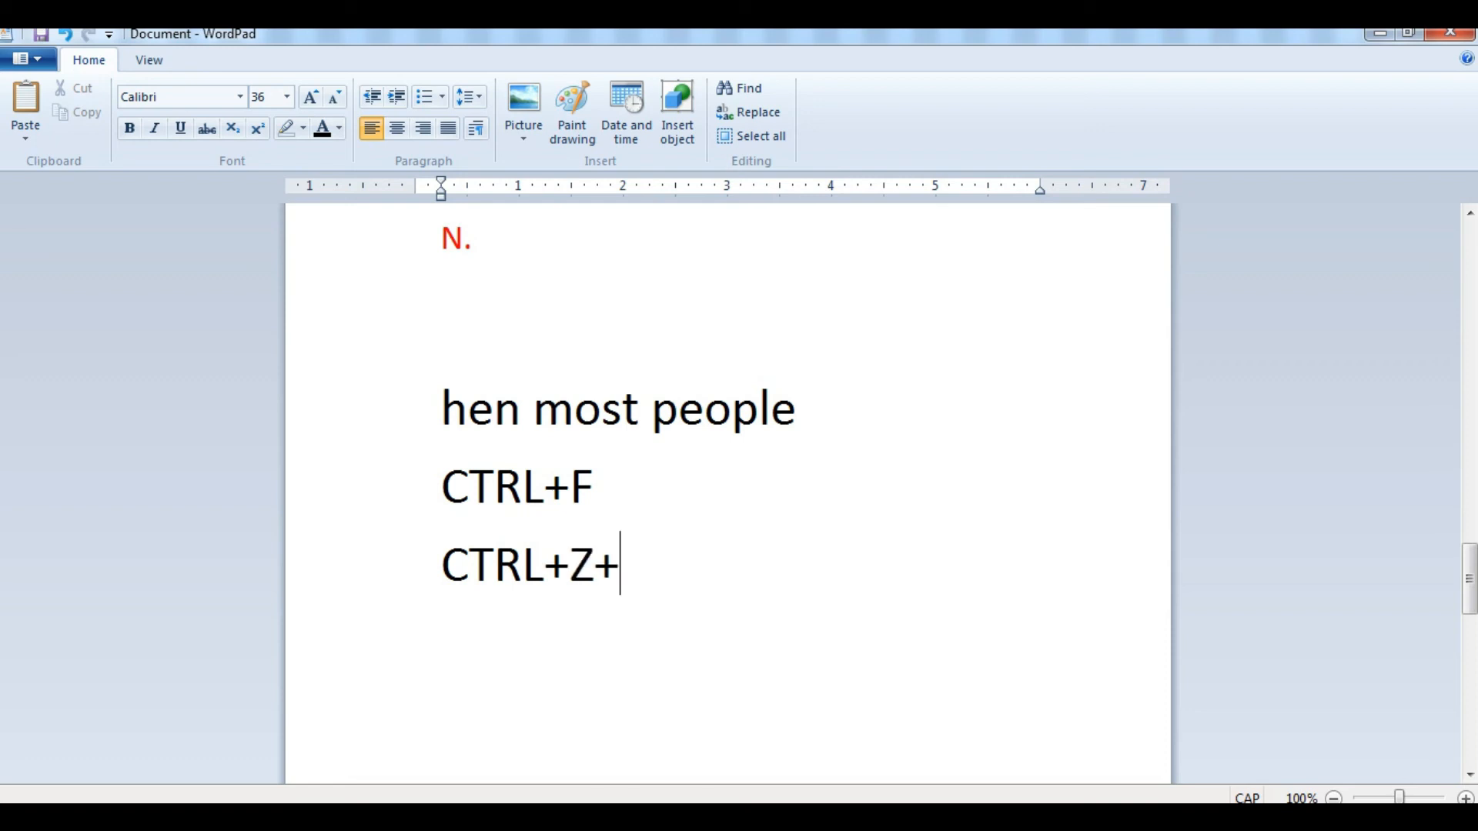
pyautogui.press('BackSpace')
pyautogui.press('BackSpace')
pyautogui.write('H')
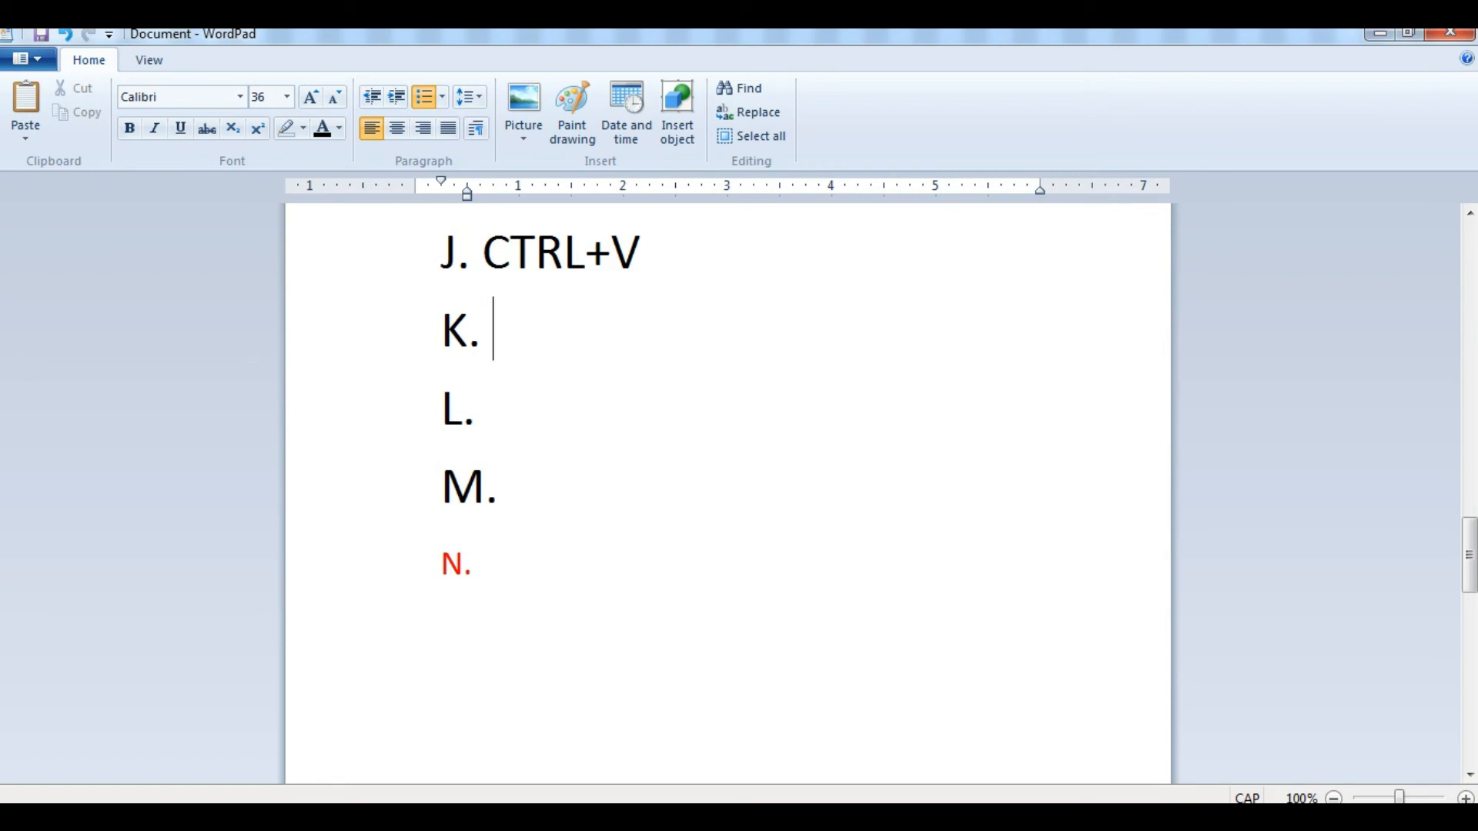
# Step: End the list at empty item K and enter CTRL+Y on an unlettered line below item J
pyautogui.press('Return')
pyautogui.press('Return')
pyautogui.write('CTRL+Y')
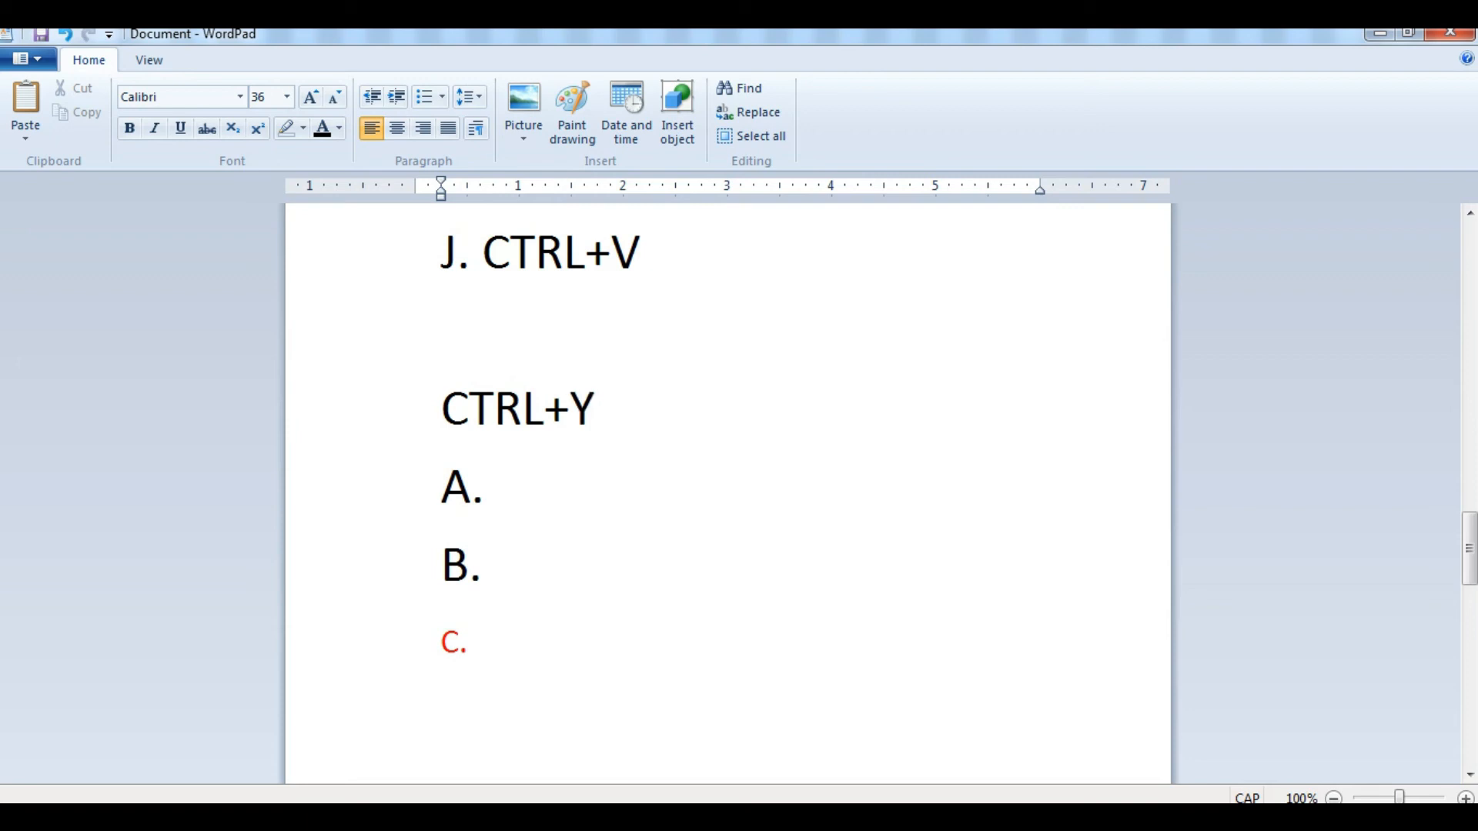
pyautogui.press('Return')
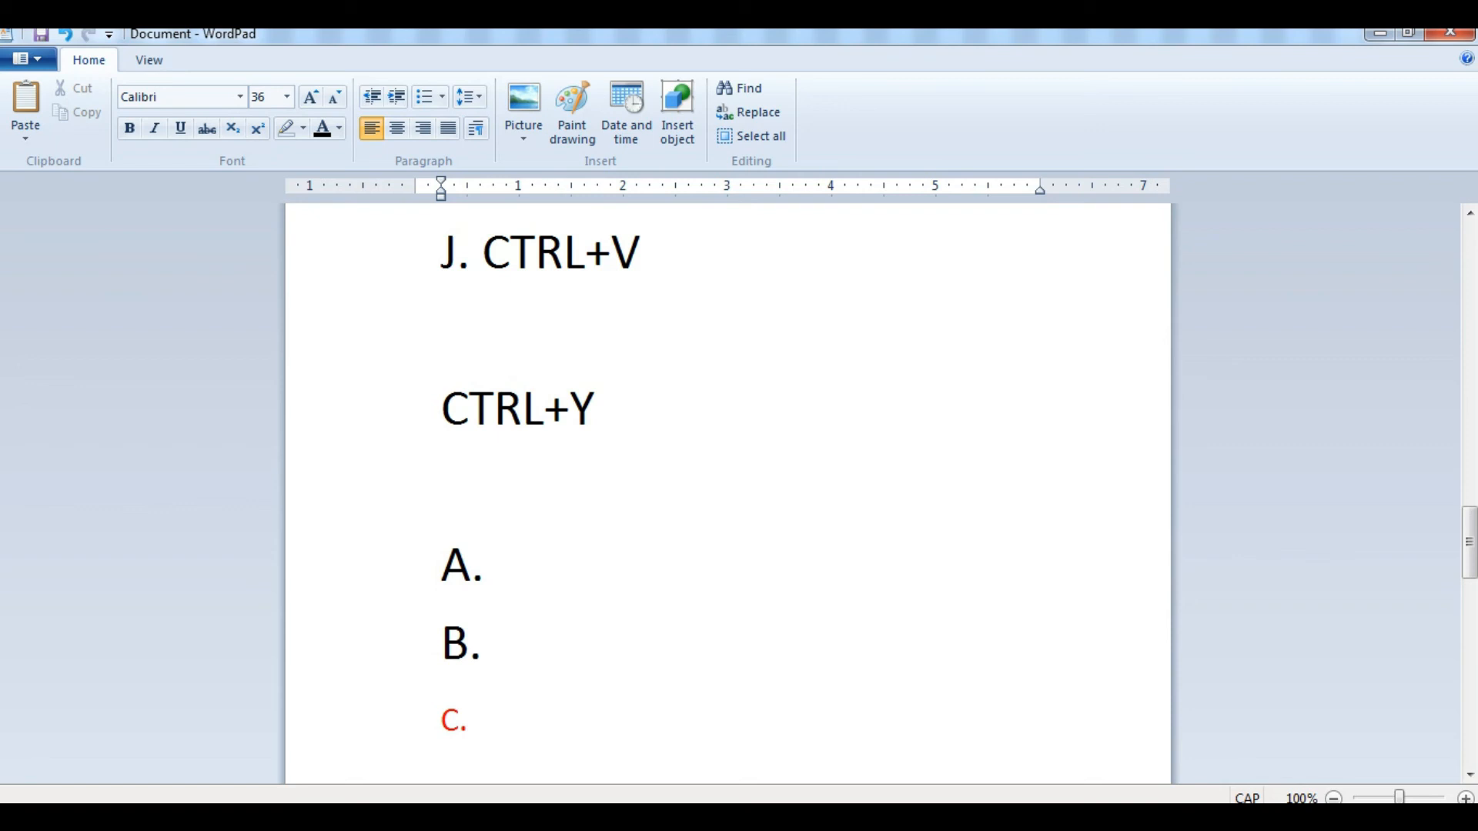
# Step: Delete the CTRL+Y line and the blank lines and empty list item following item J
pyautogui.click(441, 329)
pyautogui.tripleClick(517, 410)
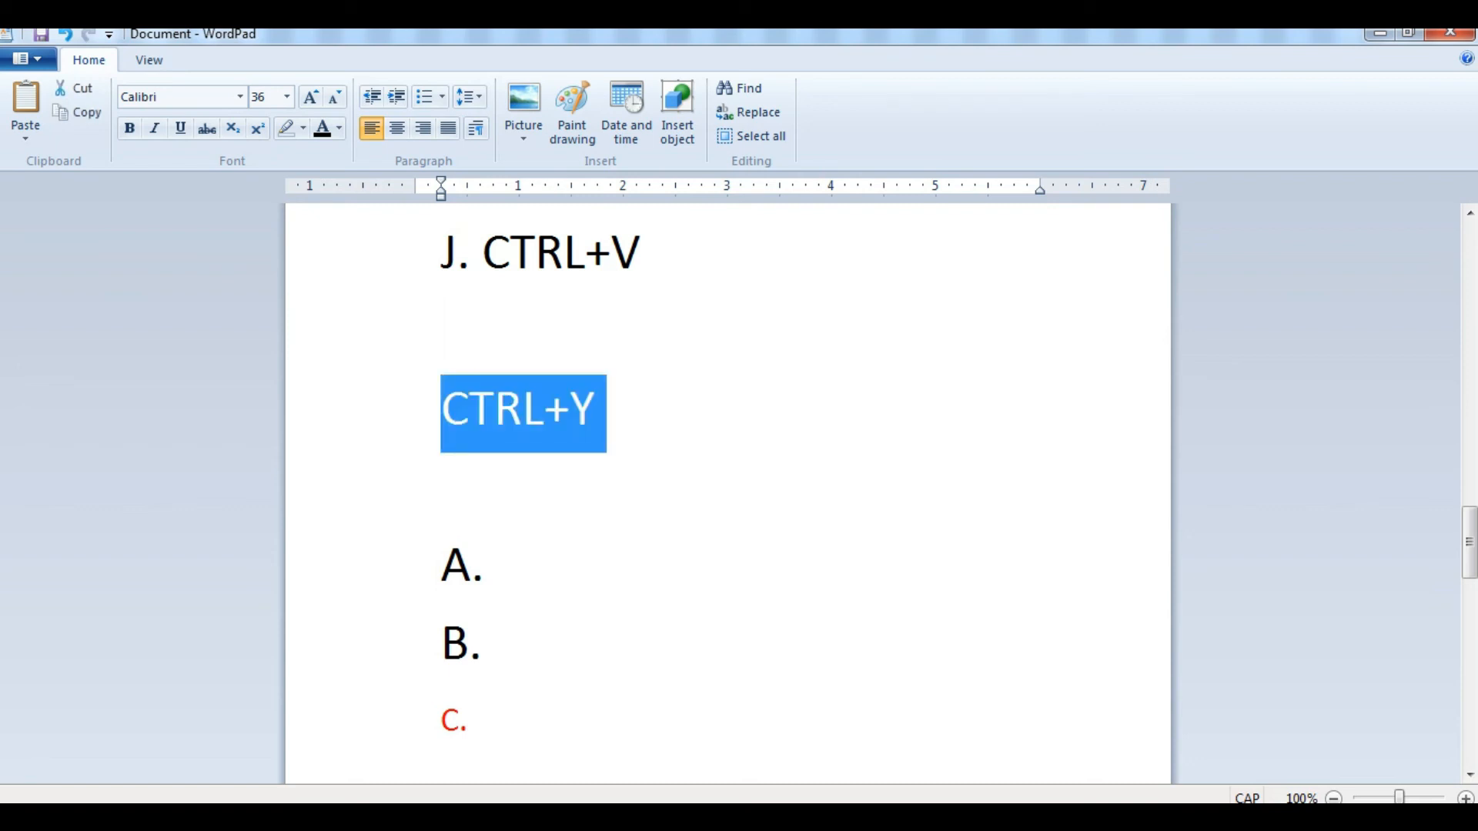
pyautogui.press('Delete')
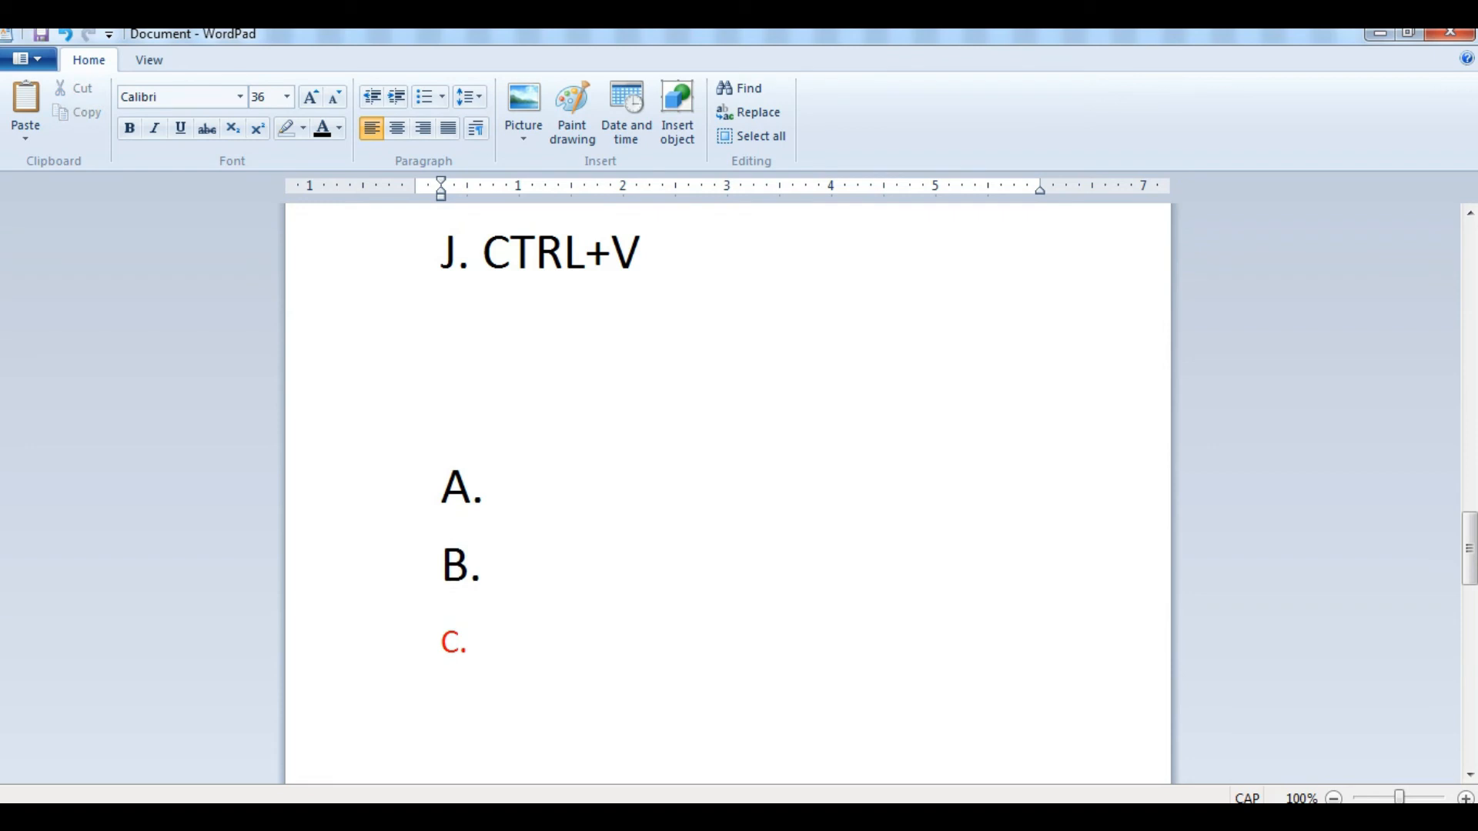
pyautogui.click(497, 487)
pyautogui.press('BackSpace')
pyautogui.press('BackSpace')
pyautogui.press('BackSpace')
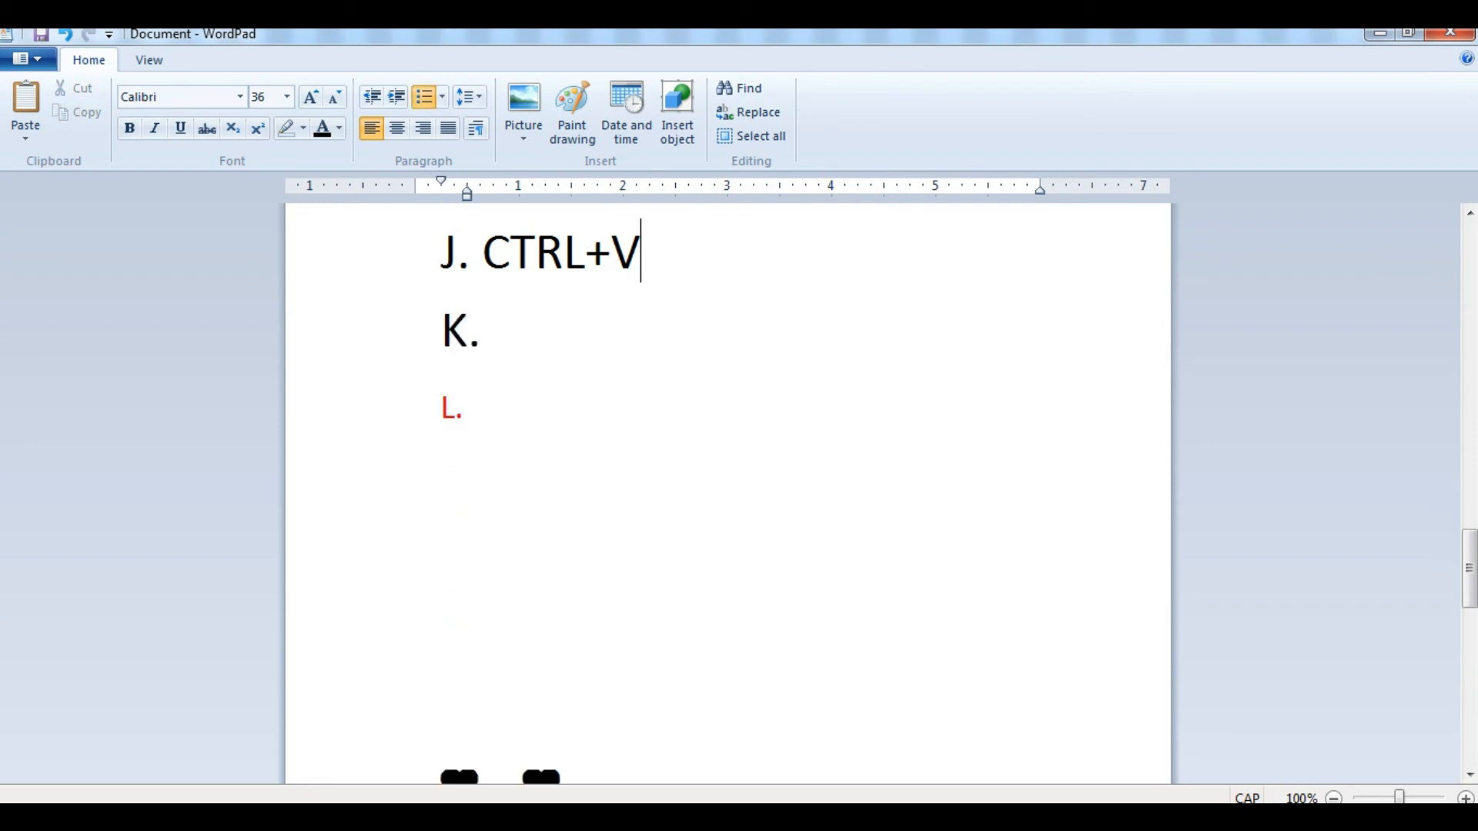
# Step: Erase the text CTRL+V from list item J and remove that item from the list
pyautogui.press('BackSpace')
pyautogui.press('BackSpace')
pyautogui.press('BackSpace')
pyautogui.press('BackSpace')
pyautogui.press('BackSpace')
pyautogui.press('BackSpace')
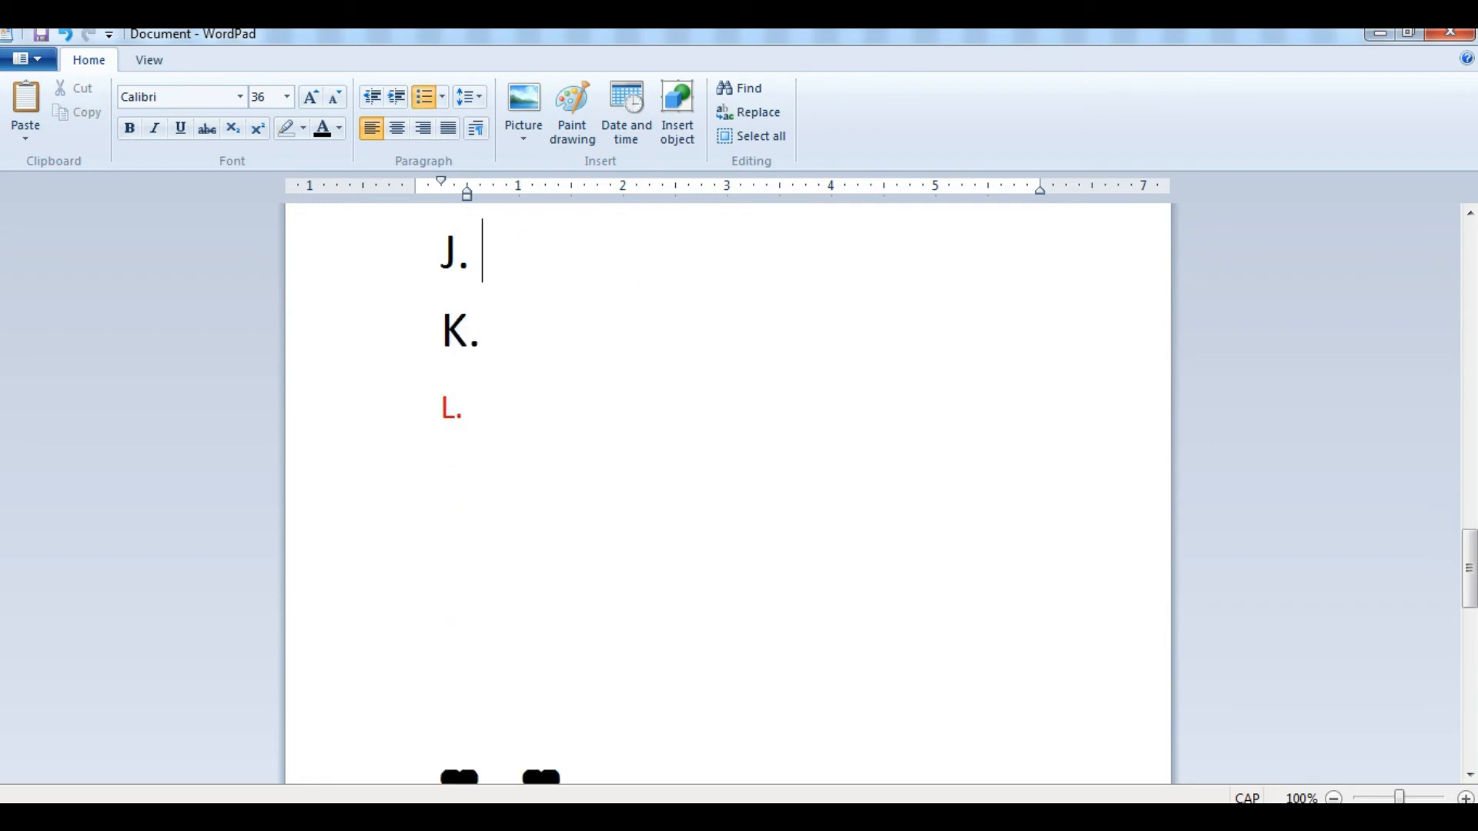
pyautogui.press('BackSpace')
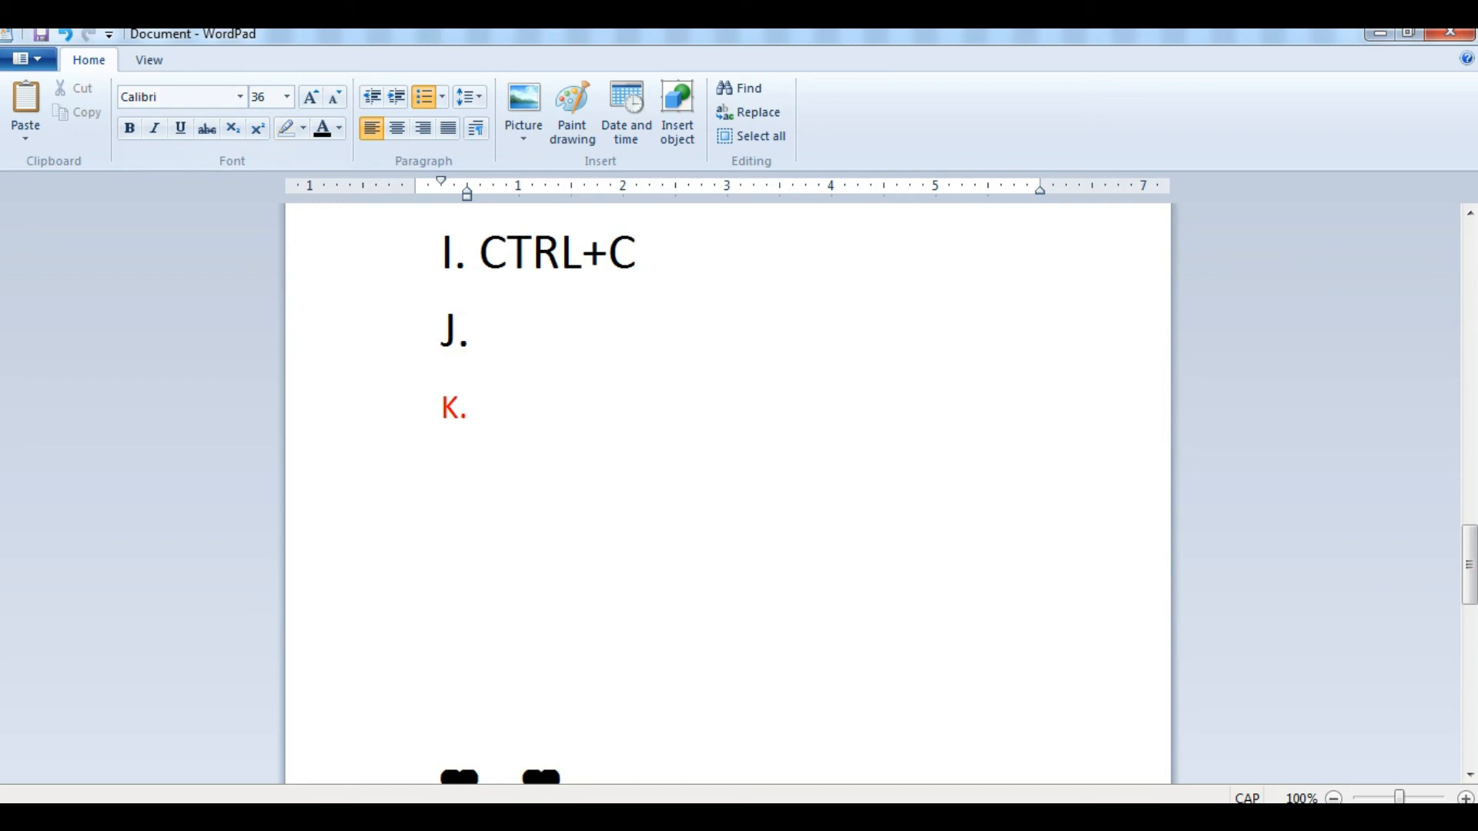
pyautogui.scroll(5, 728, 492)
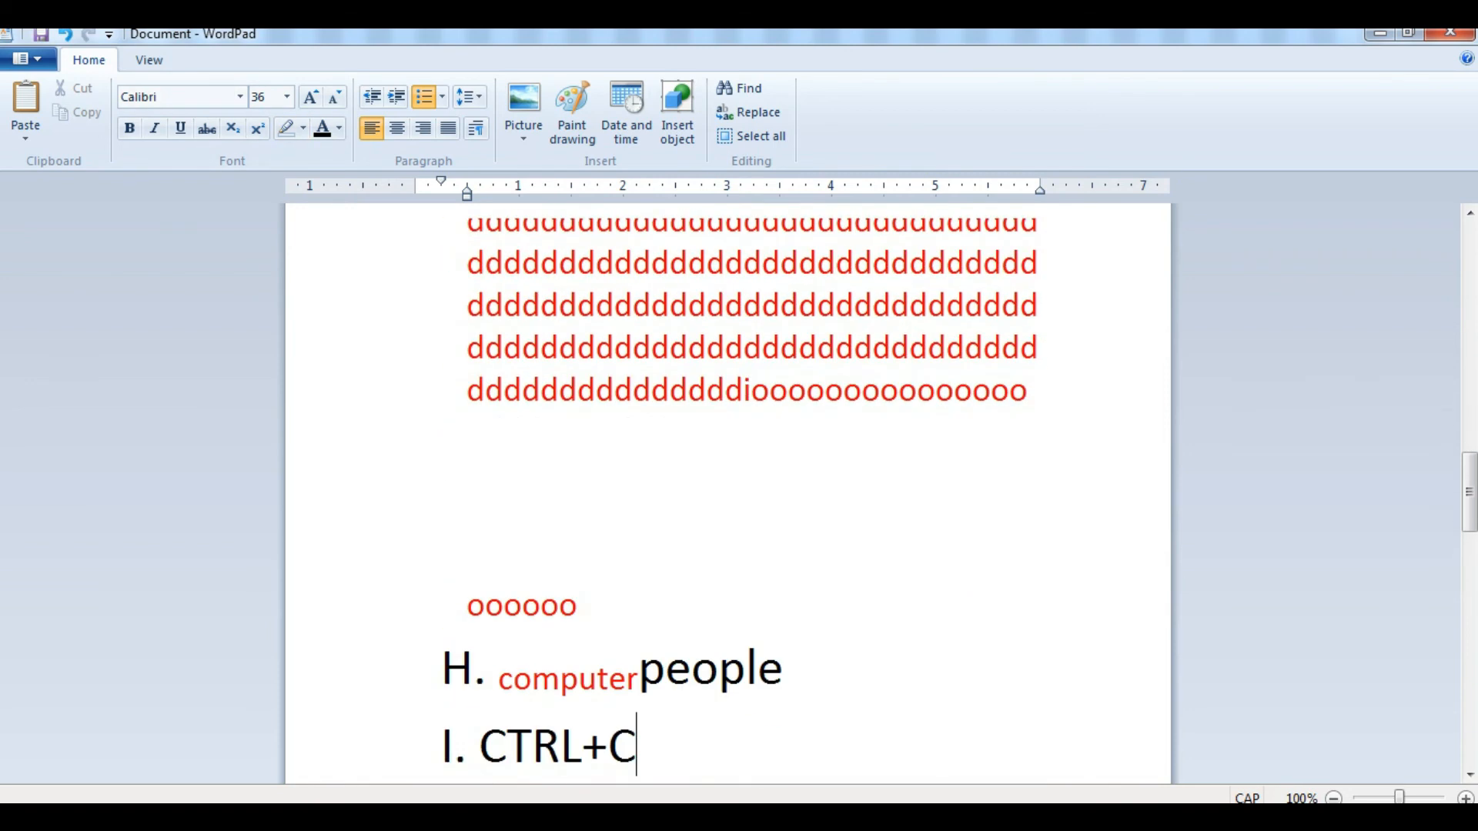
pyautogui.scroll(3, 727, 493)
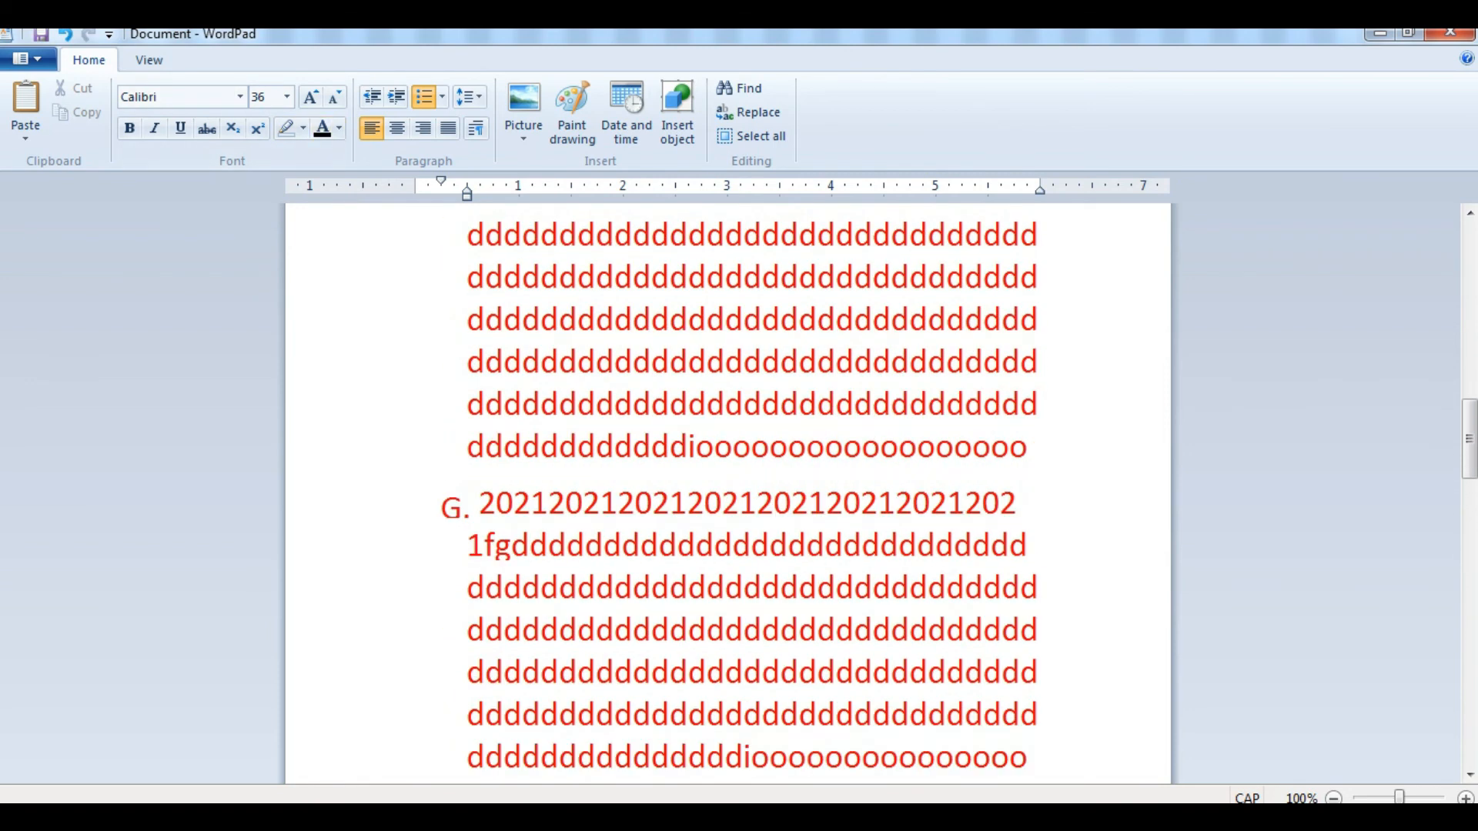
pyautogui.scroll(6, 728, 493)
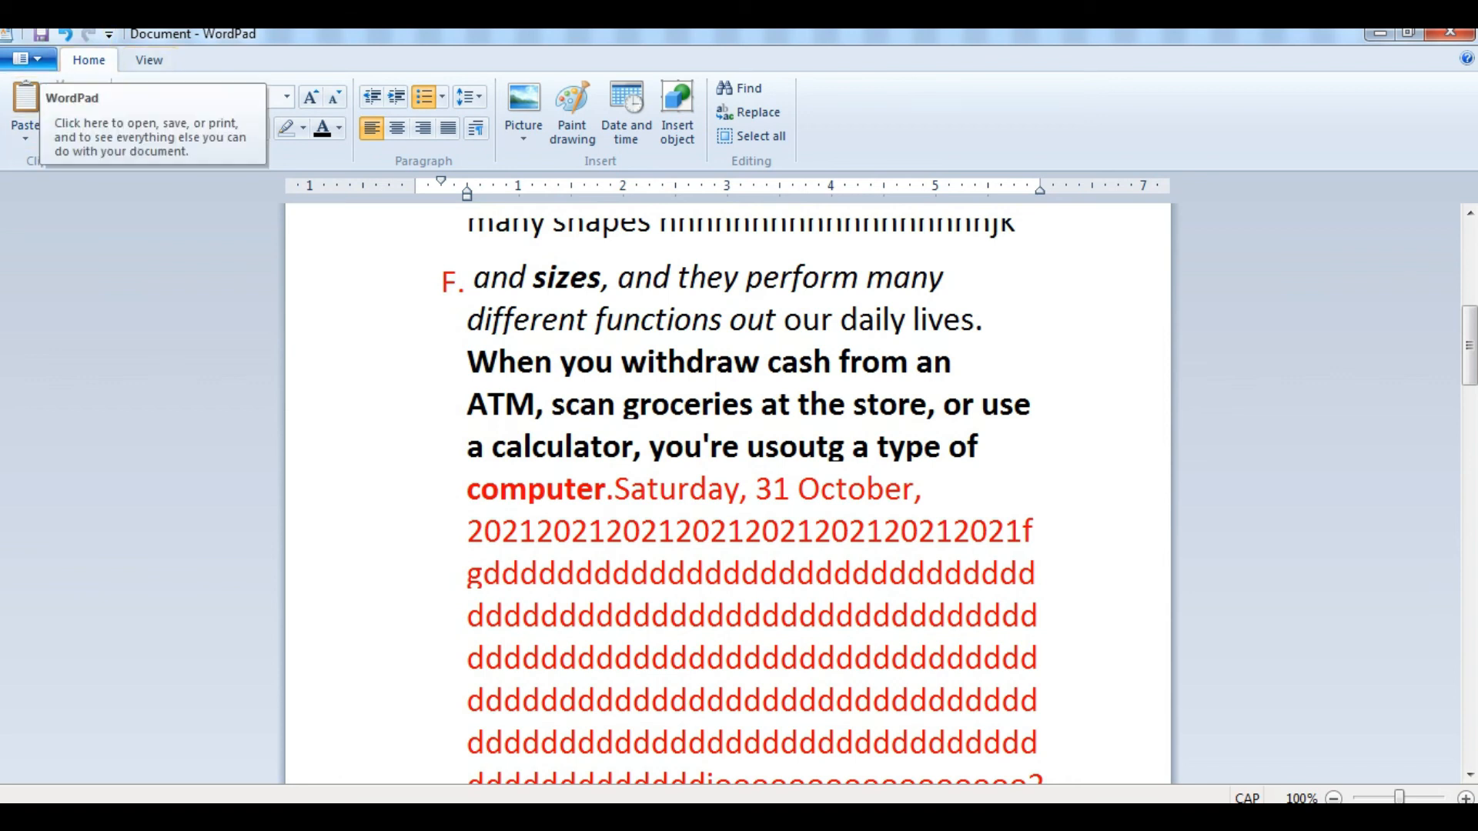
pyautogui.click(27, 59)
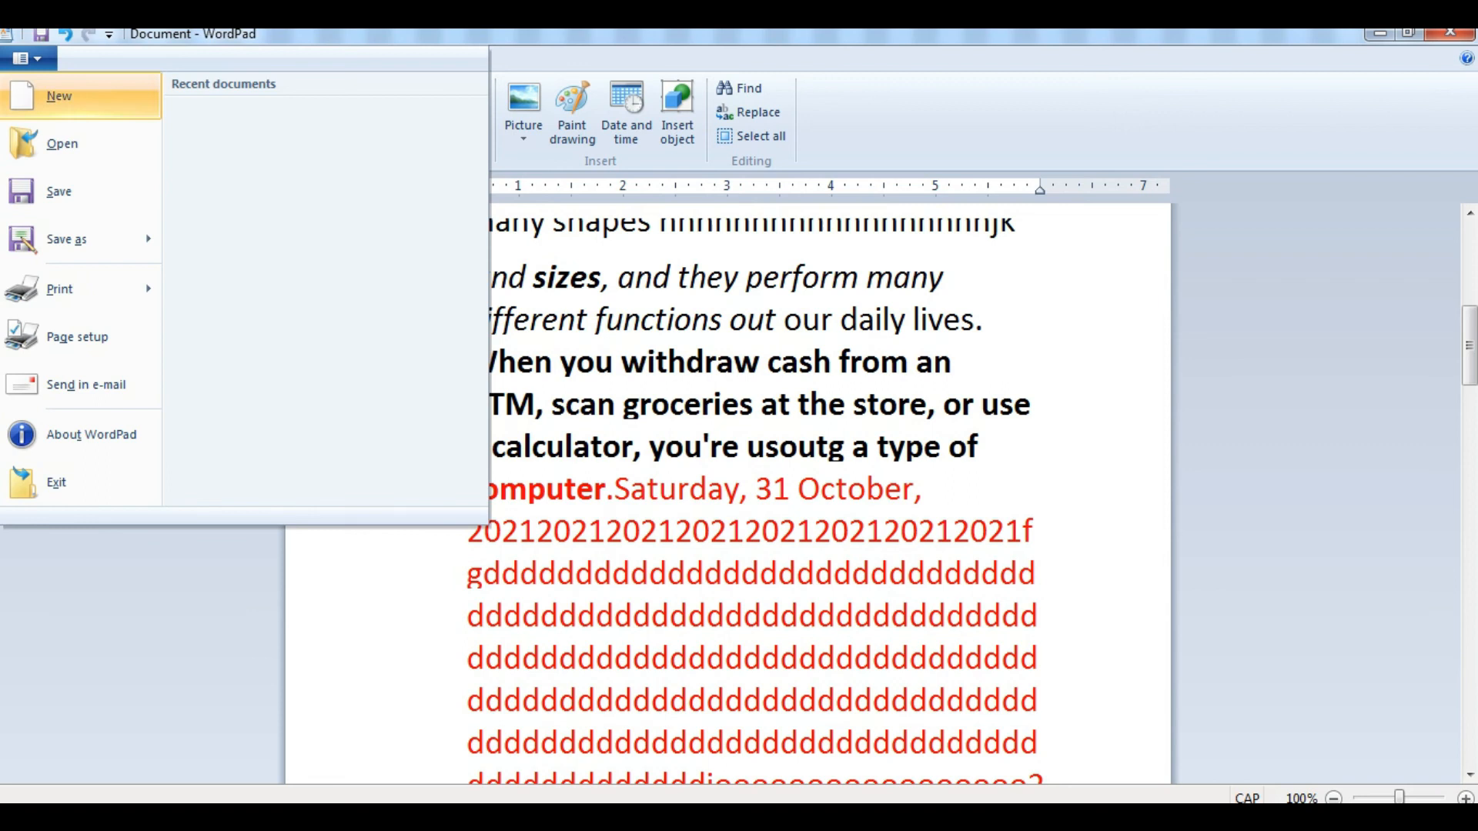
pyautogui.click(59, 95)
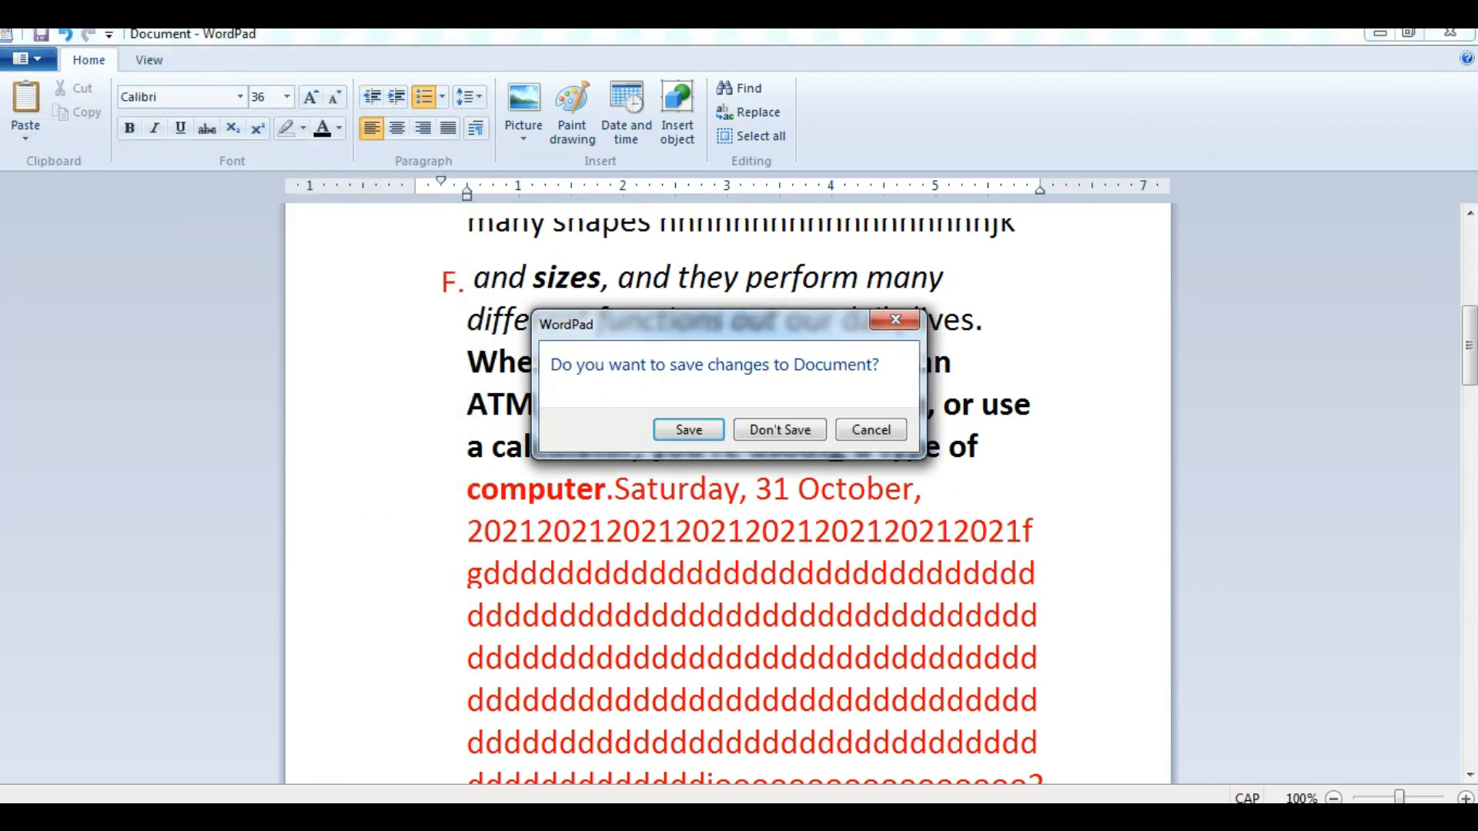
pyautogui.click(895, 320)
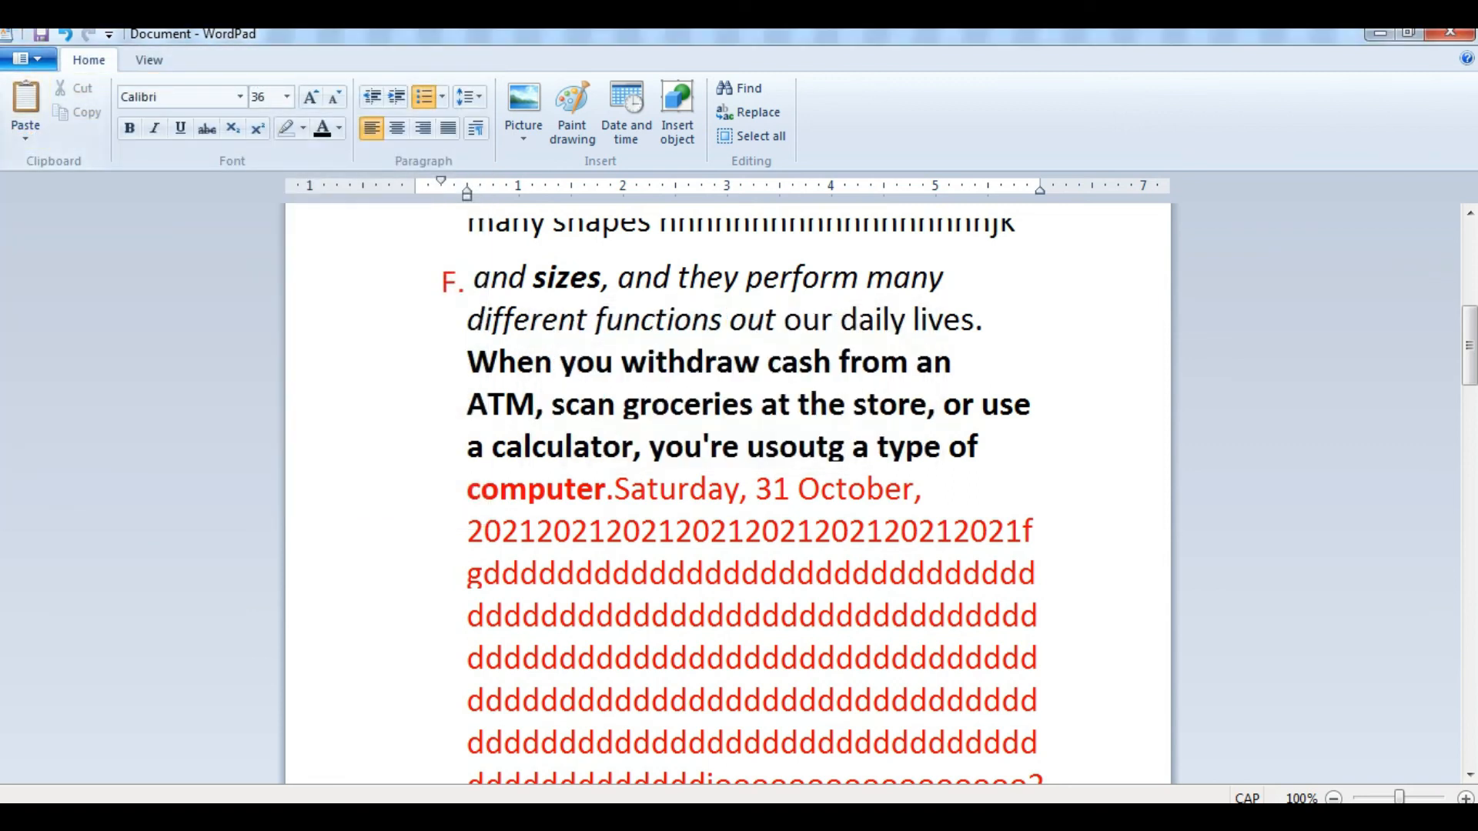
# Step: Save the document to the Desktop under the name FILE and start a new blank document
pyautogui.click(28, 59)
pyautogui.click(65, 239)
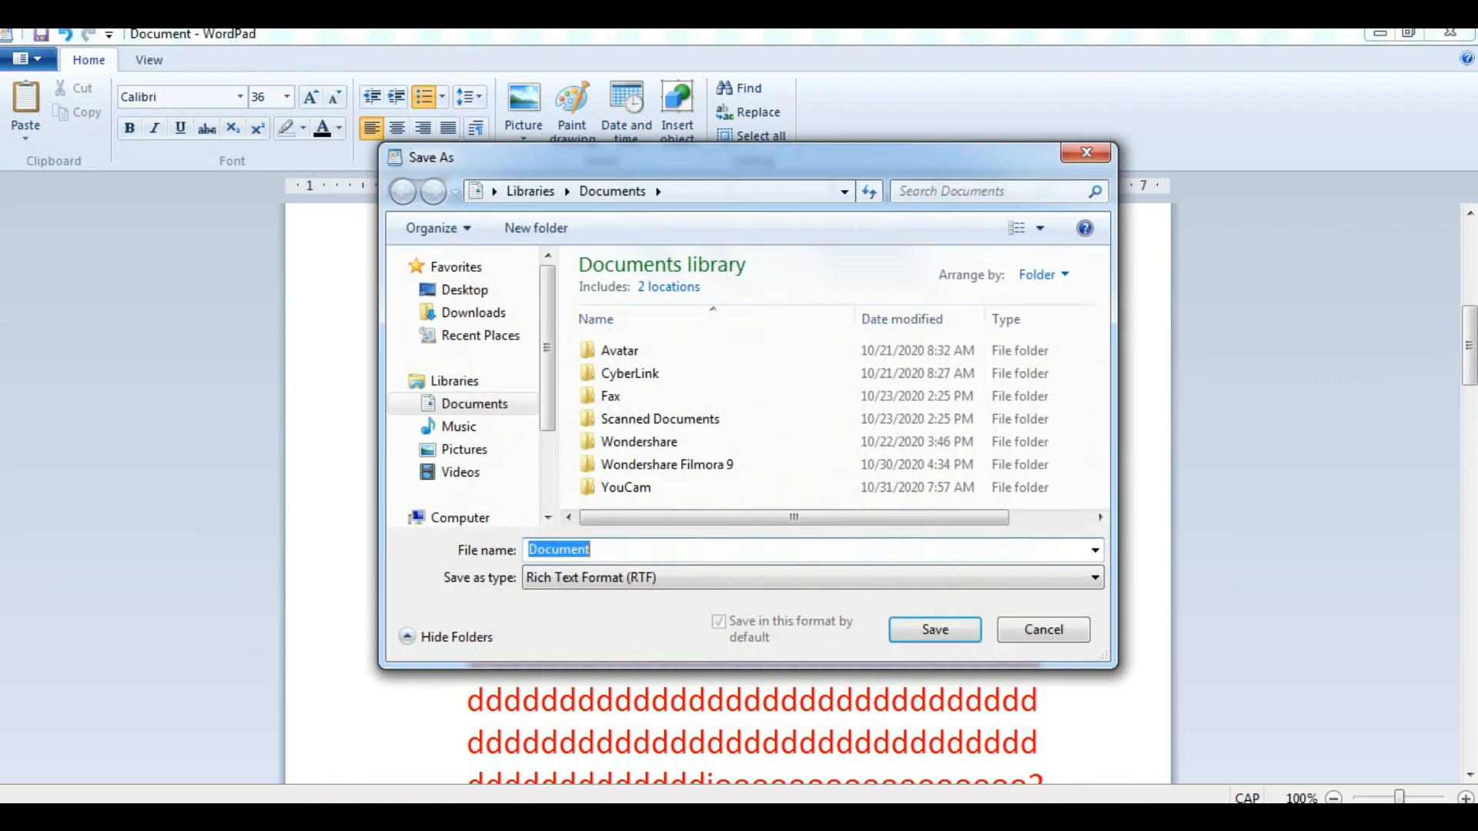
pyautogui.click(464, 289)
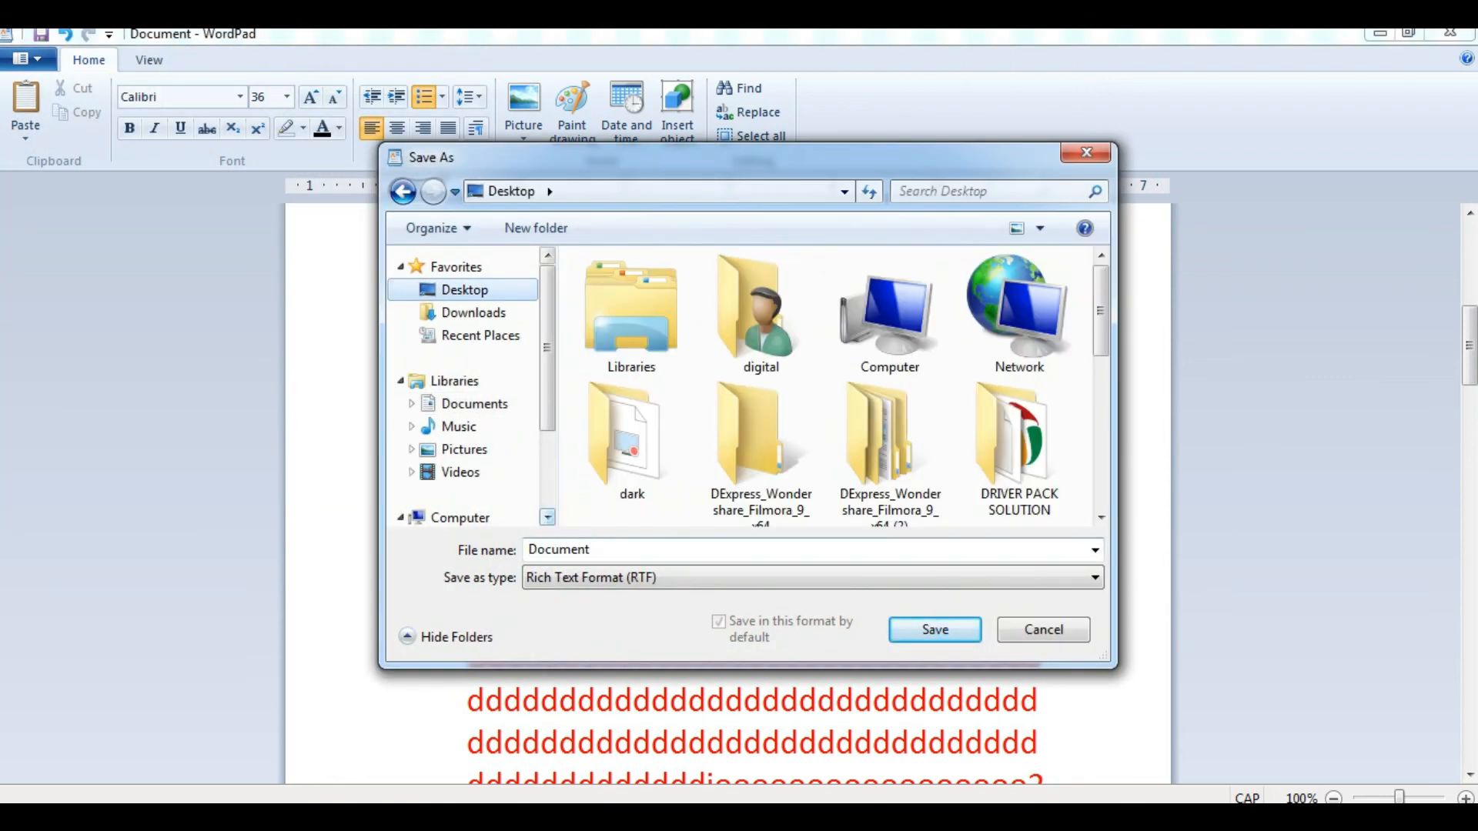
pyautogui.write('FILE')
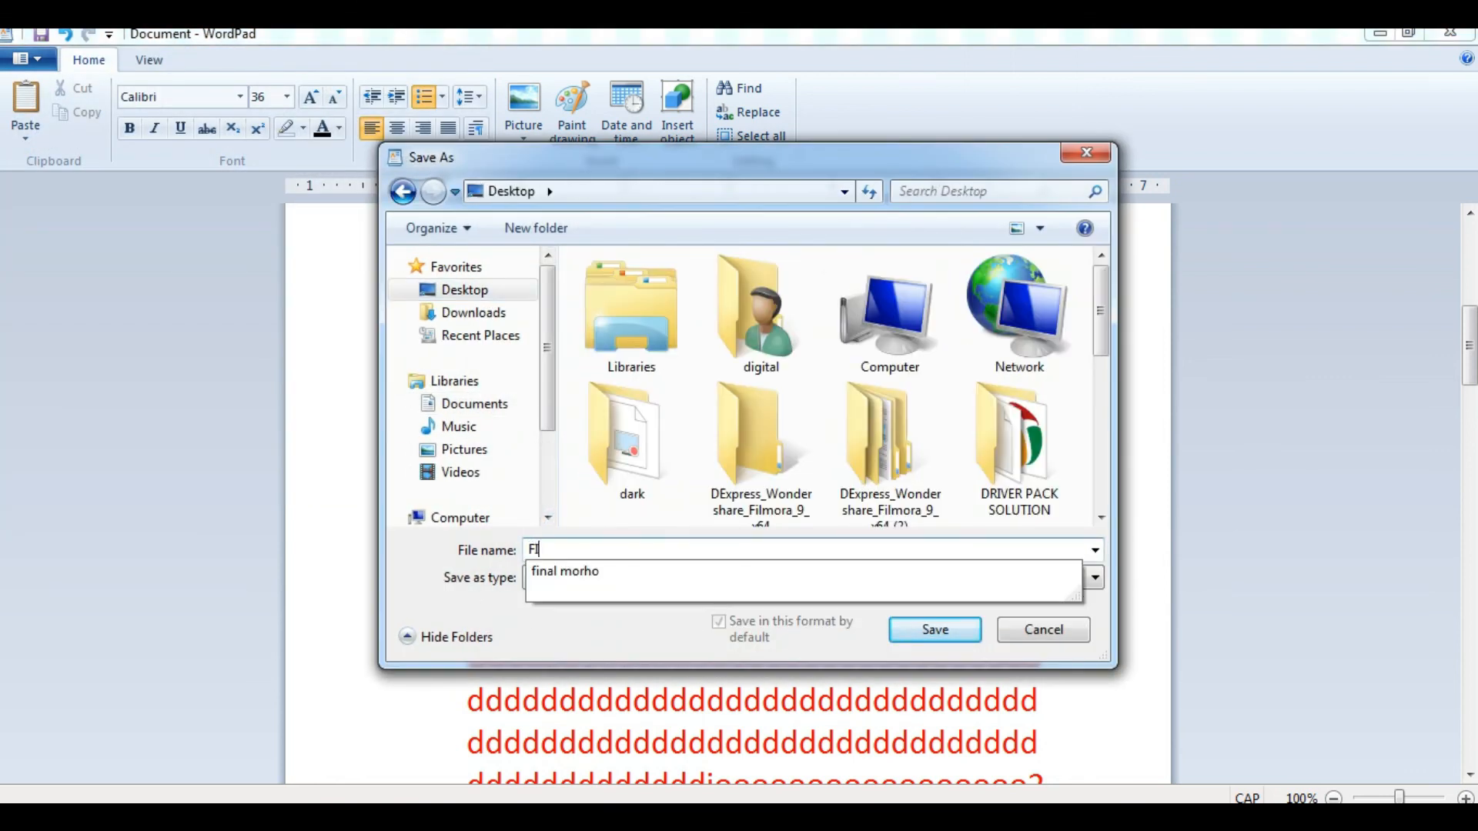
pyautogui.press('Return')
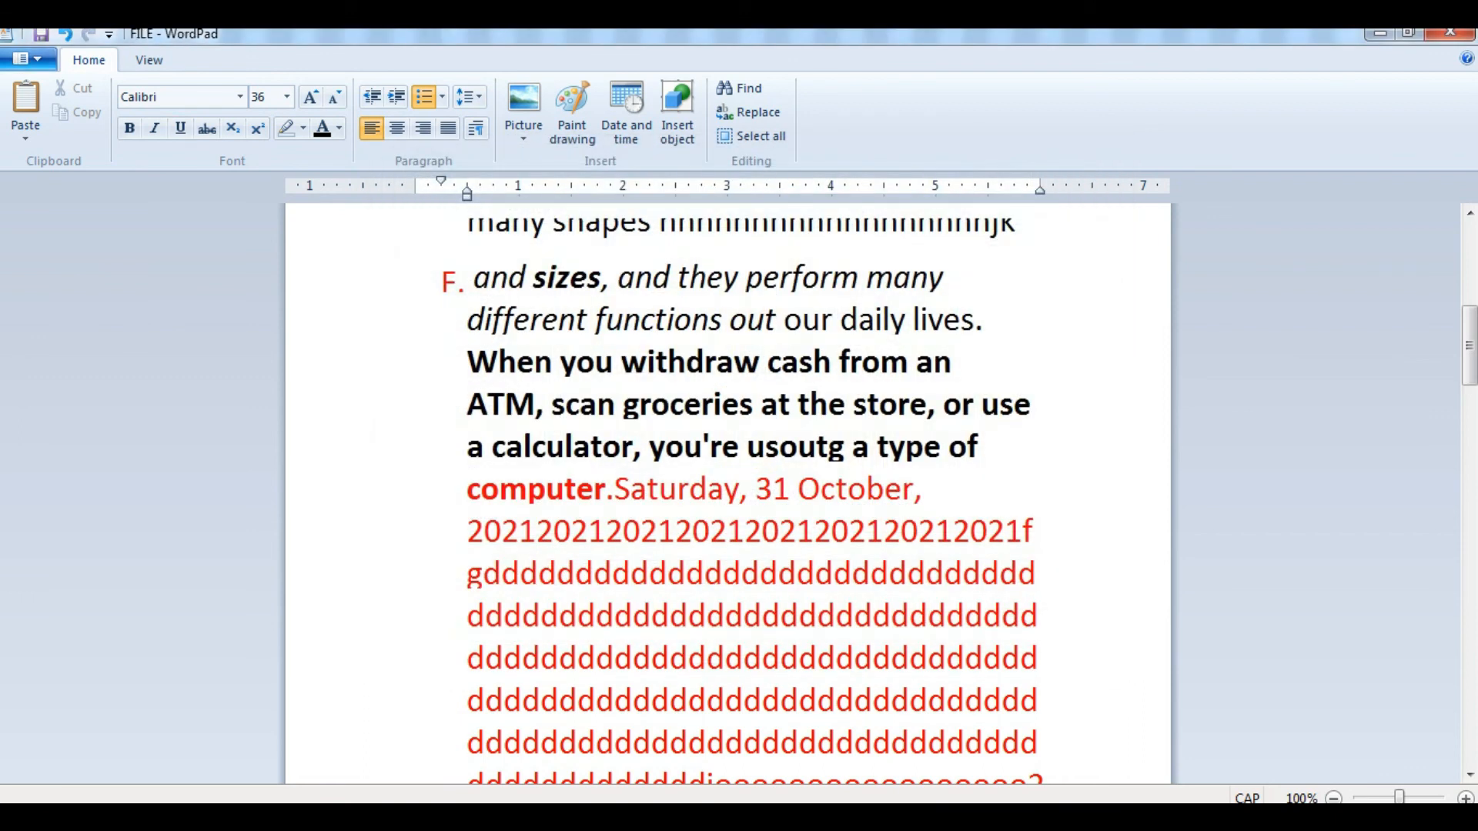
pyautogui.click(27, 58)
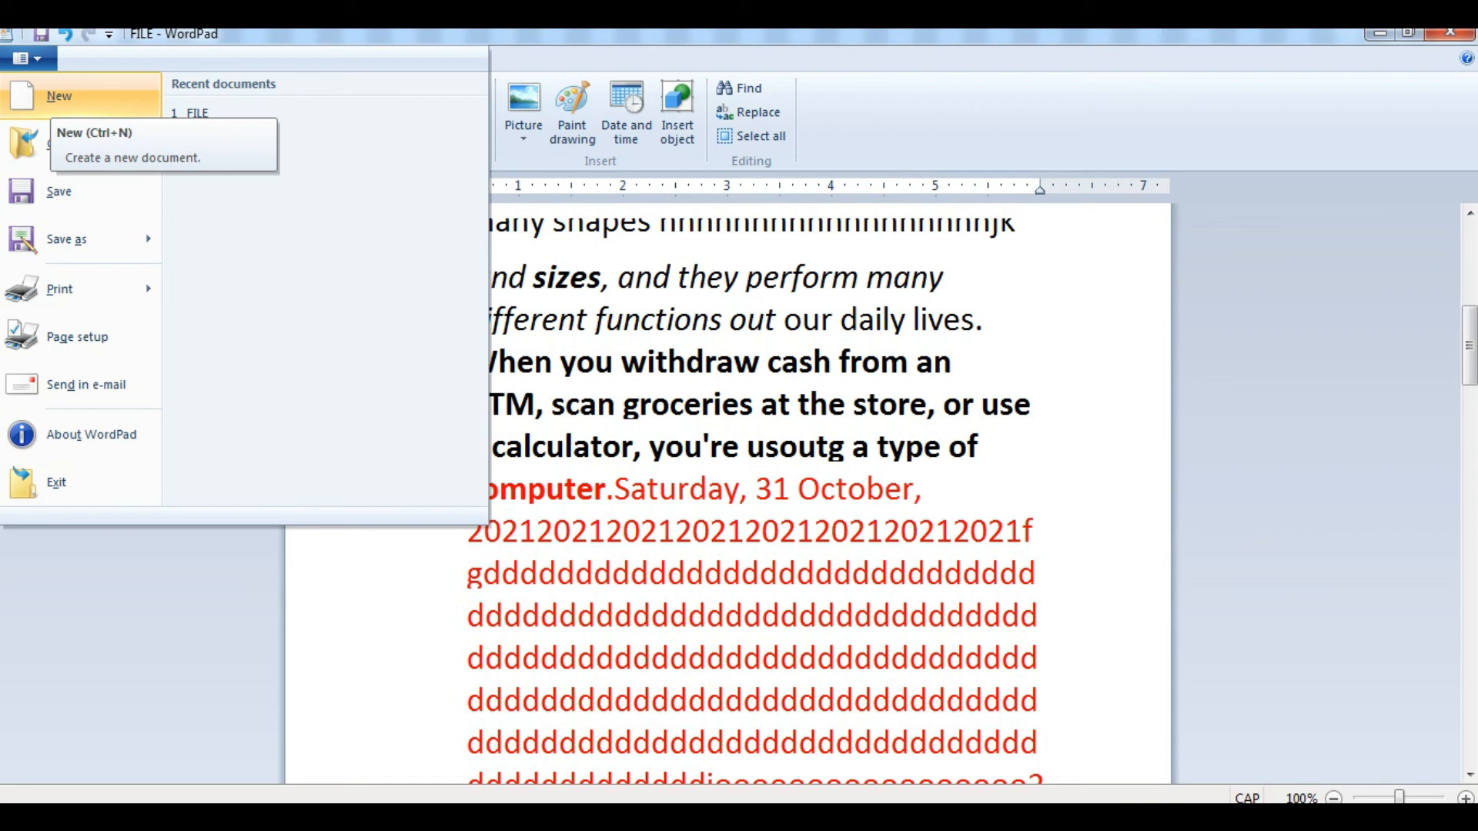
pyautogui.click(59, 96)
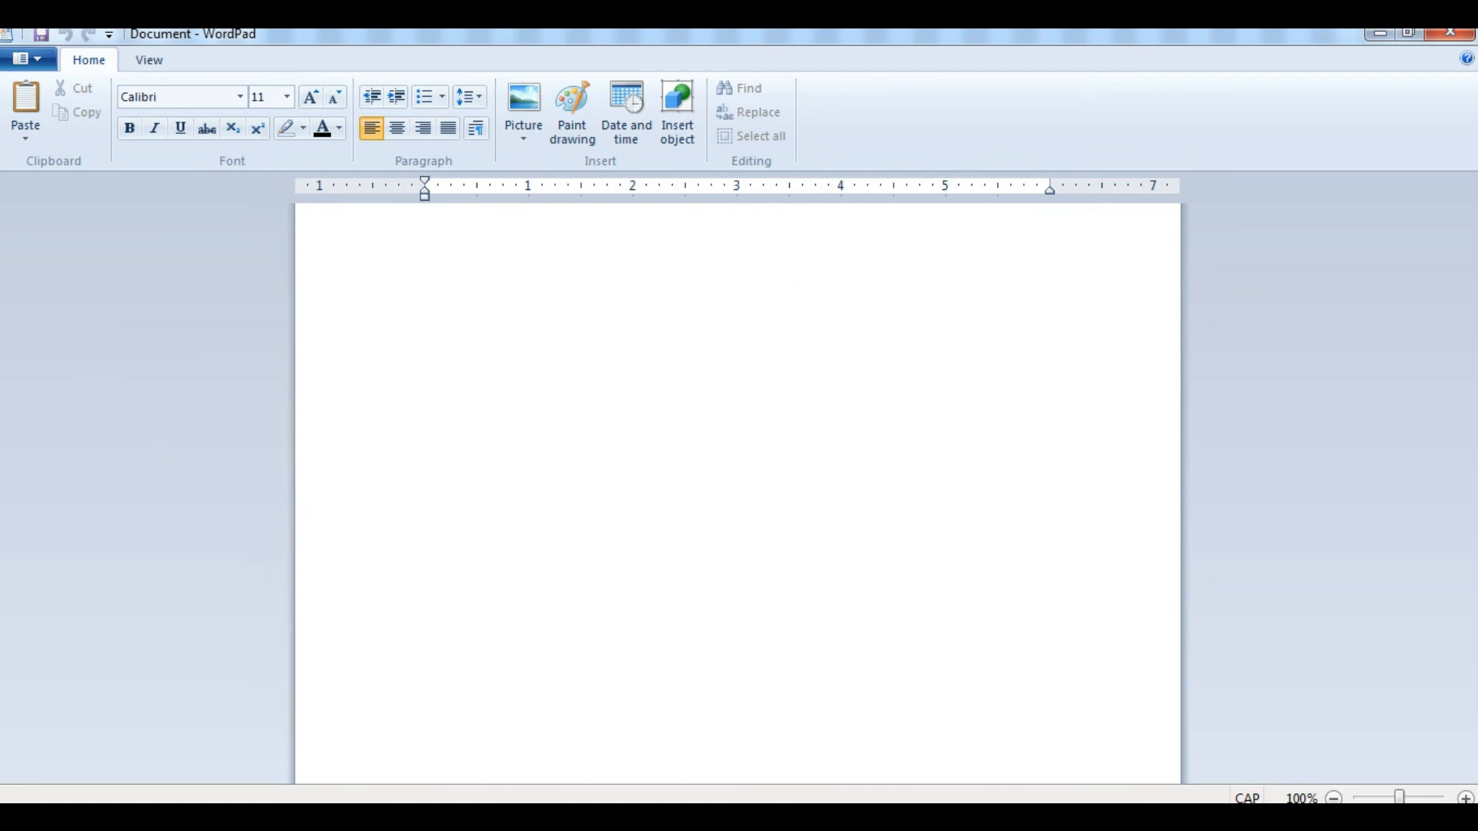
# Step: Open the saved document FILE from the Desktop
pyautogui.click(27, 59)
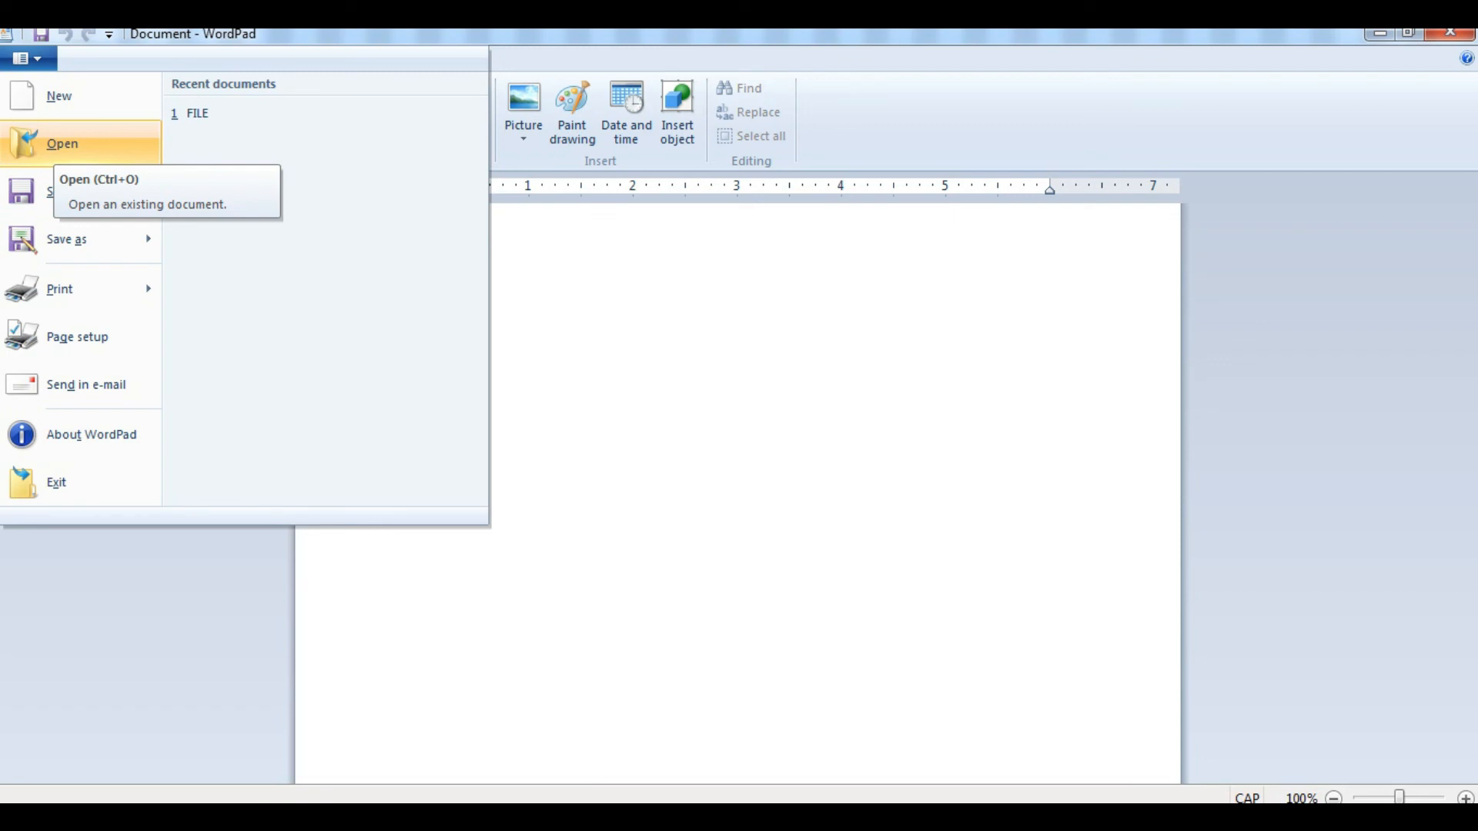
pyautogui.click(62, 144)
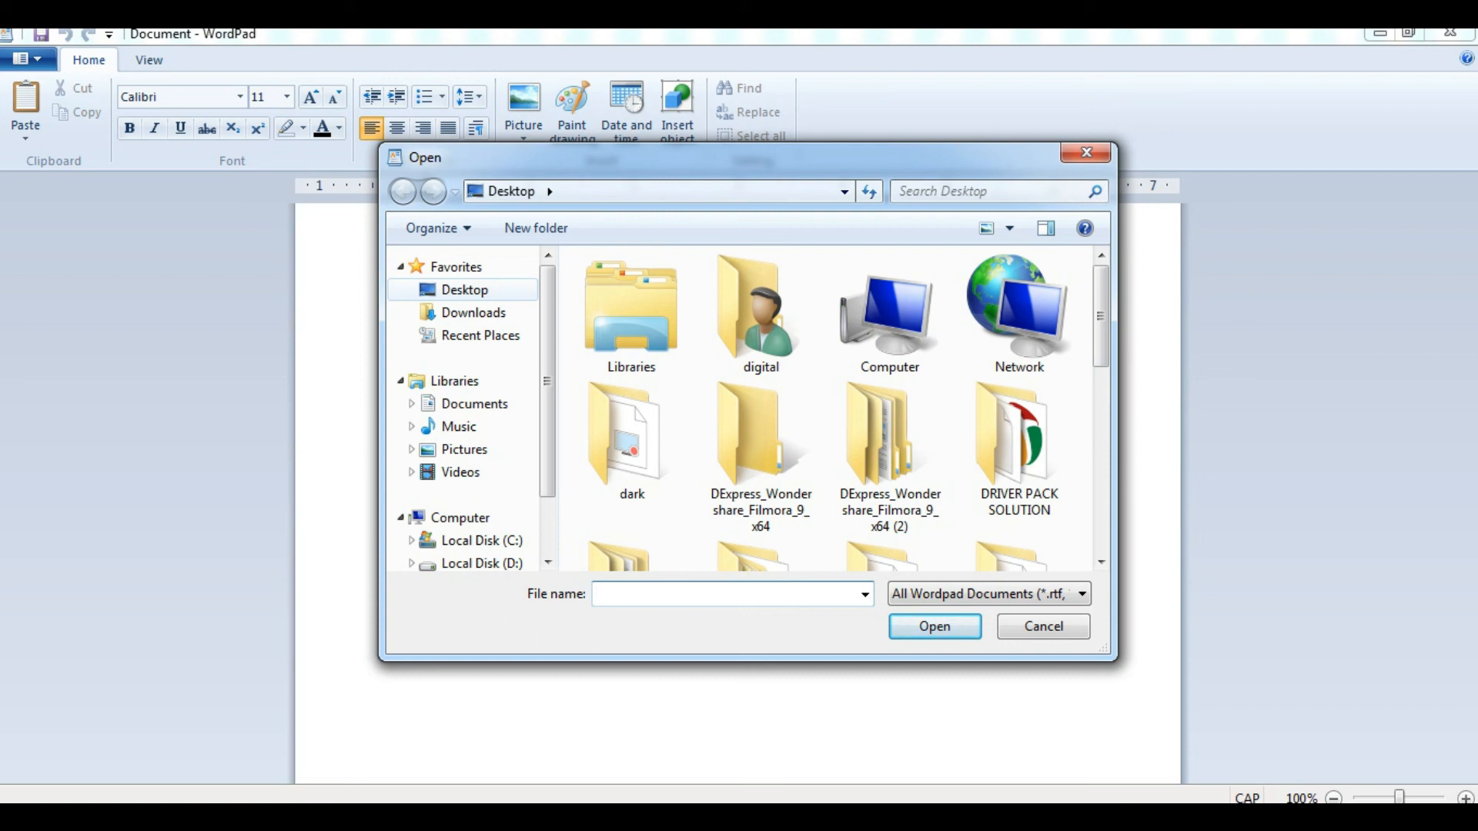
pyautogui.click(464, 289)
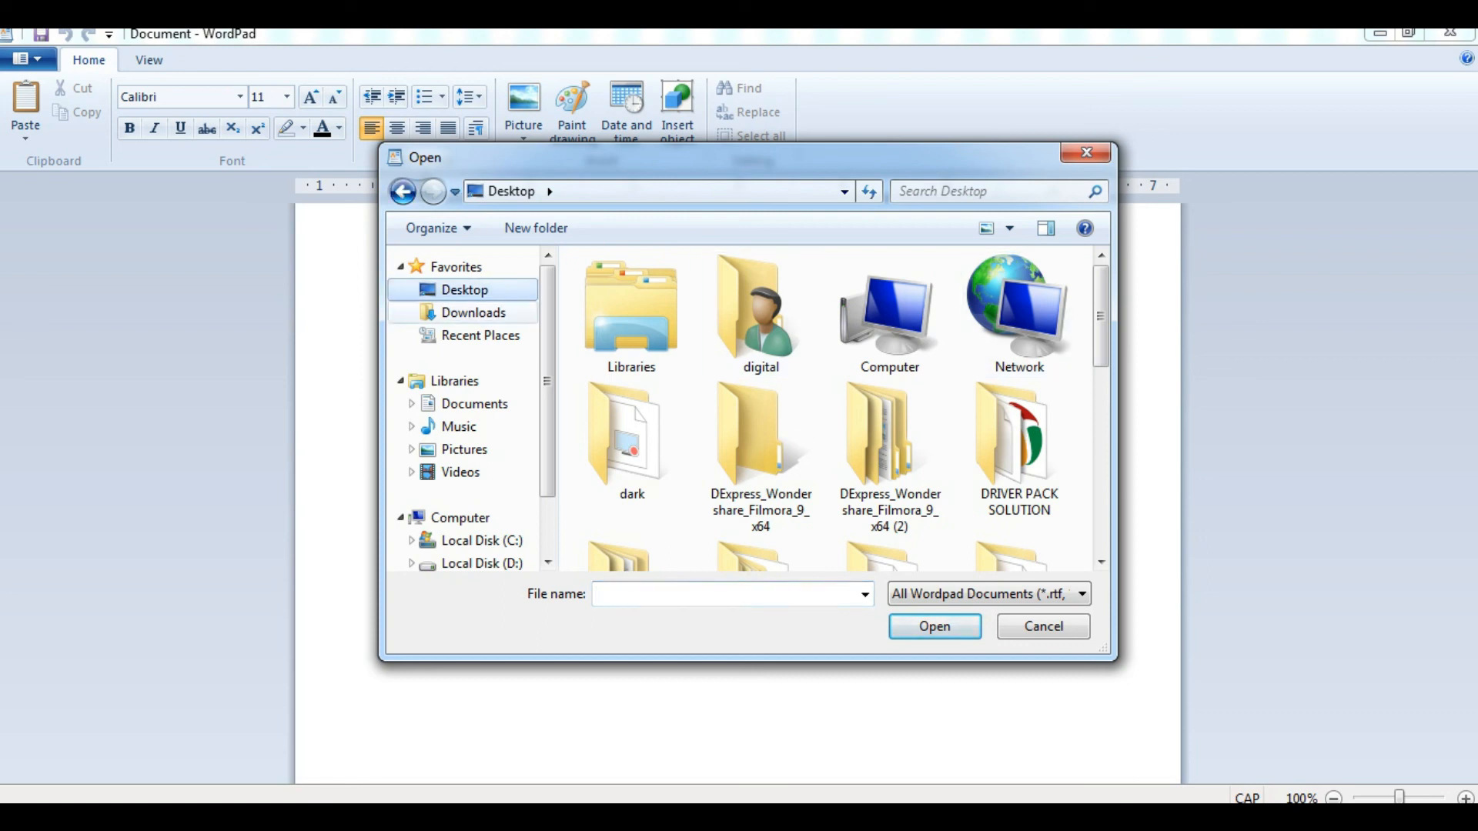
pyautogui.scroll(-6, 885, 316)
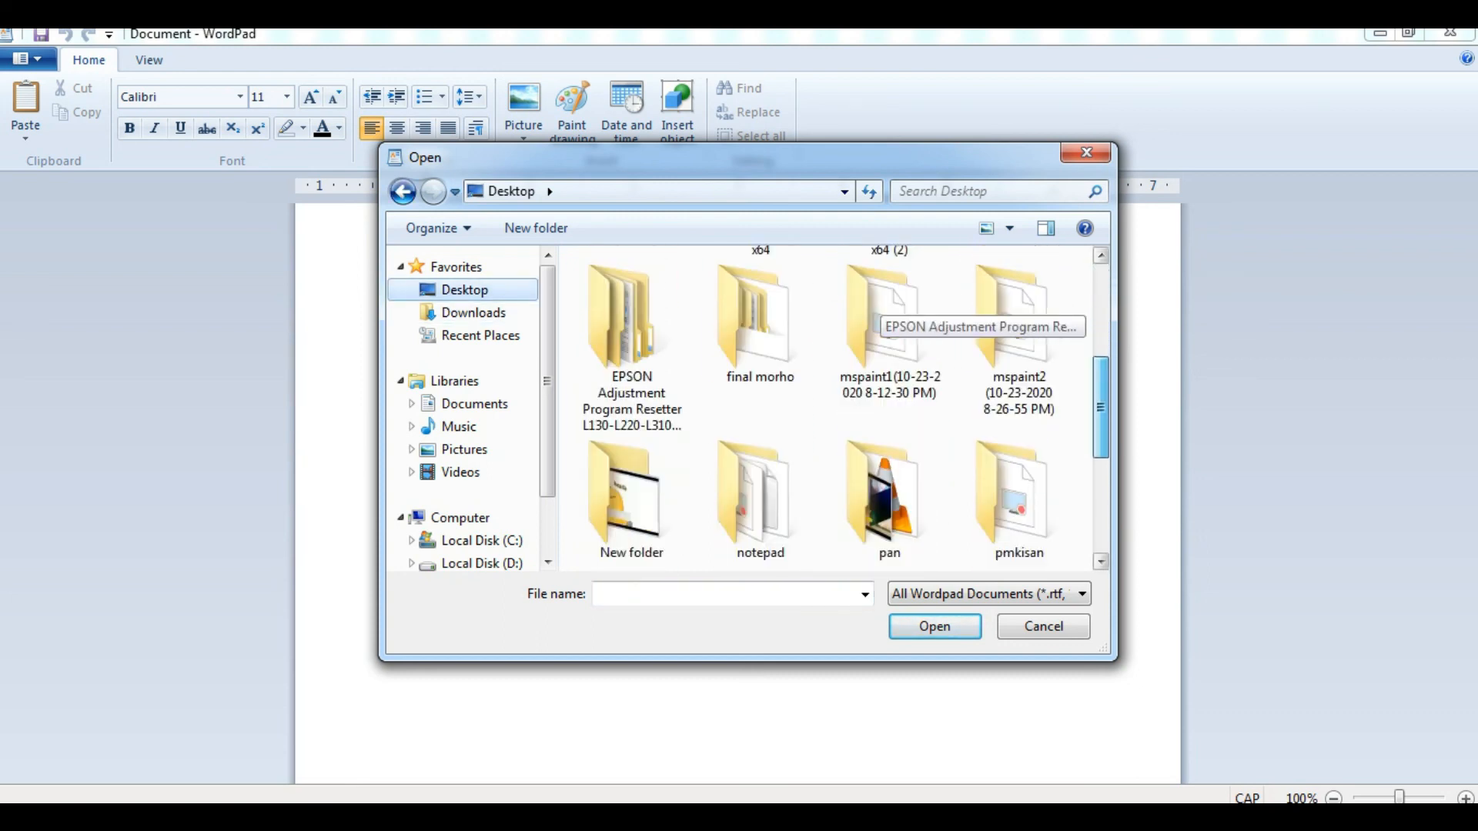
pyautogui.scroll(-1, 886, 501)
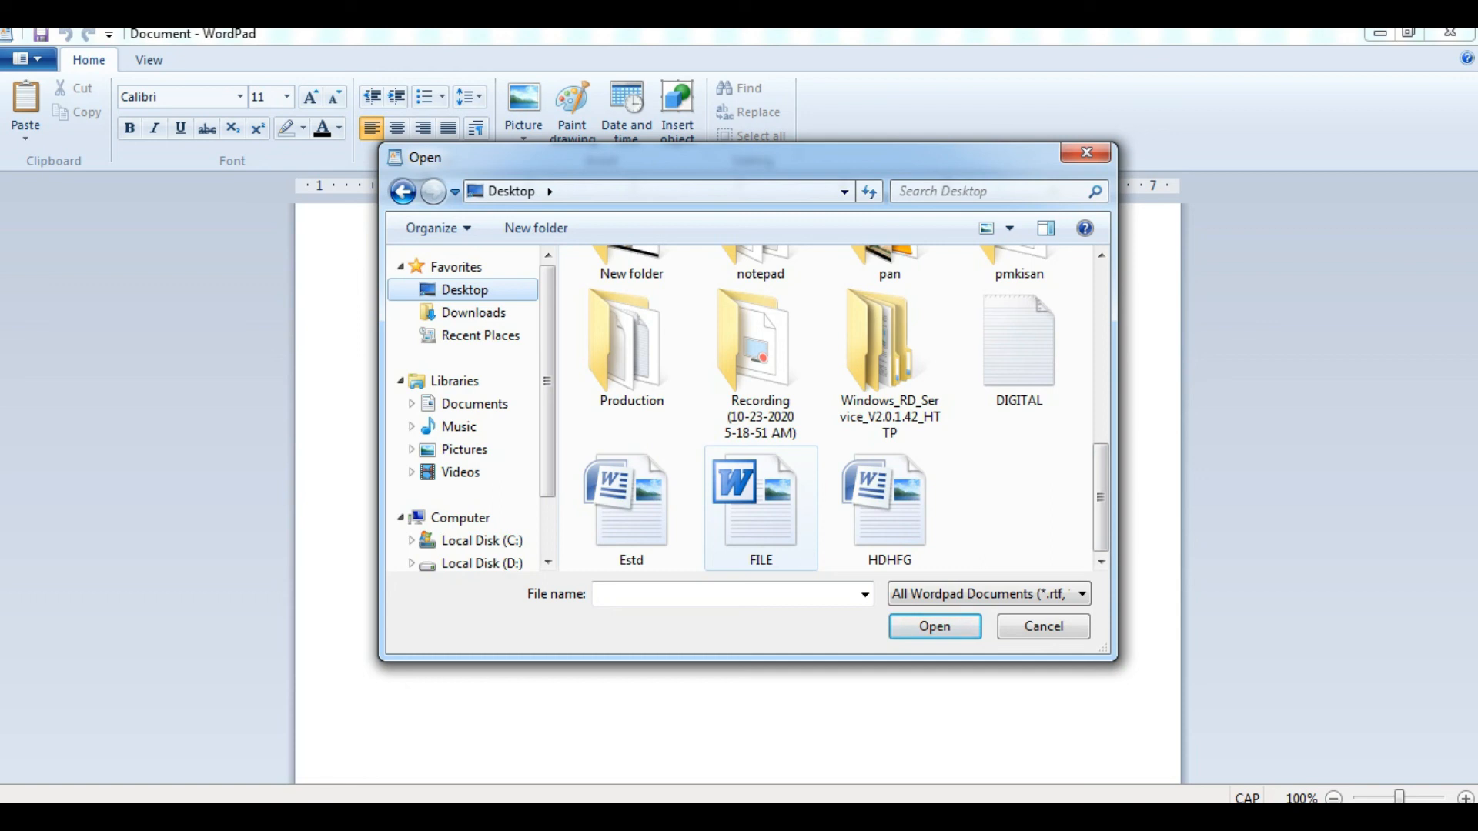
pyautogui.click(760, 504)
pyautogui.click(934, 627)
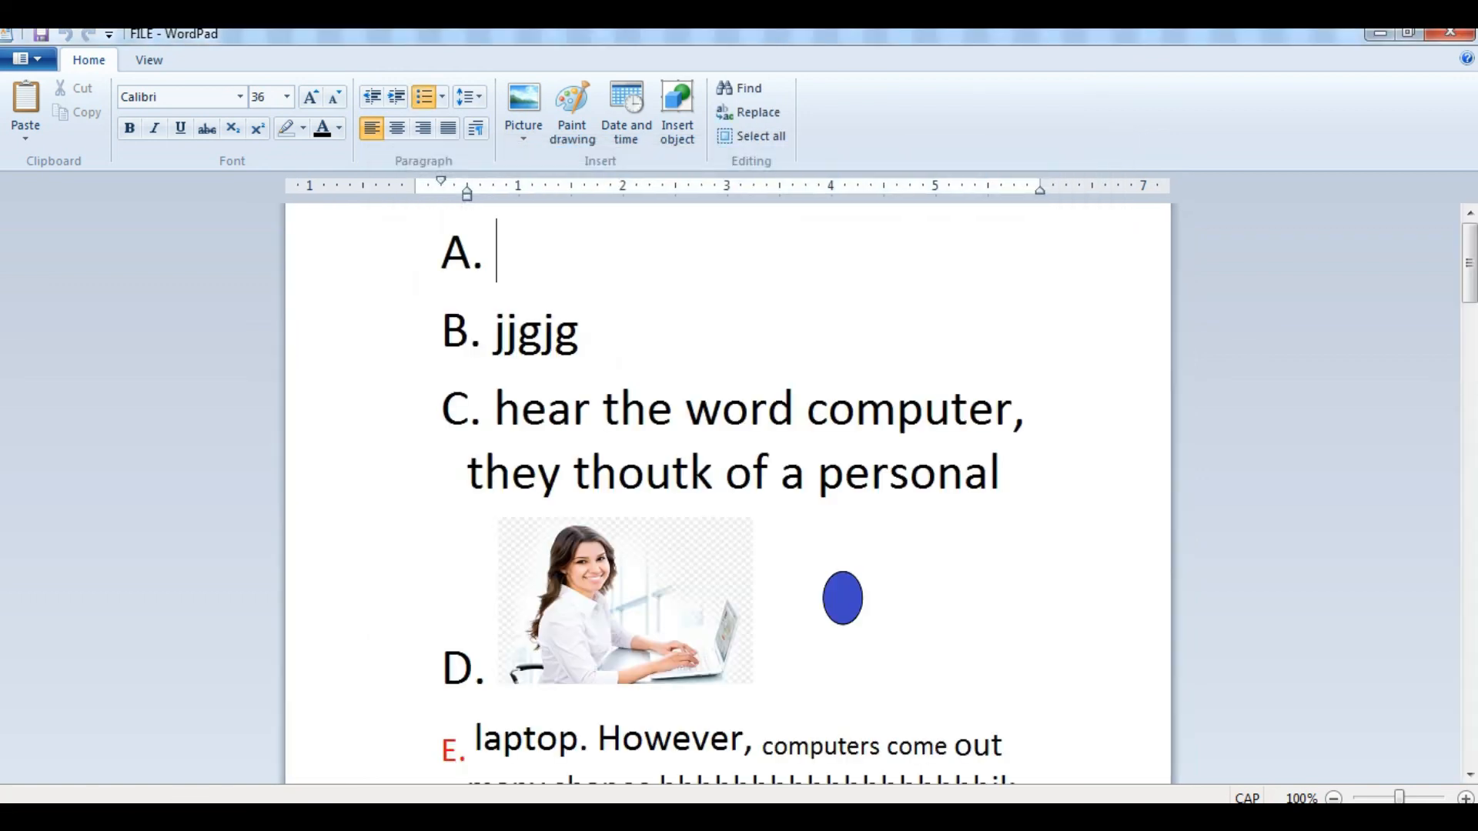
pyautogui.scroll(-5, 728, 493)
pyautogui.scroll(5, 727, 493)
pyautogui.click(27, 58)
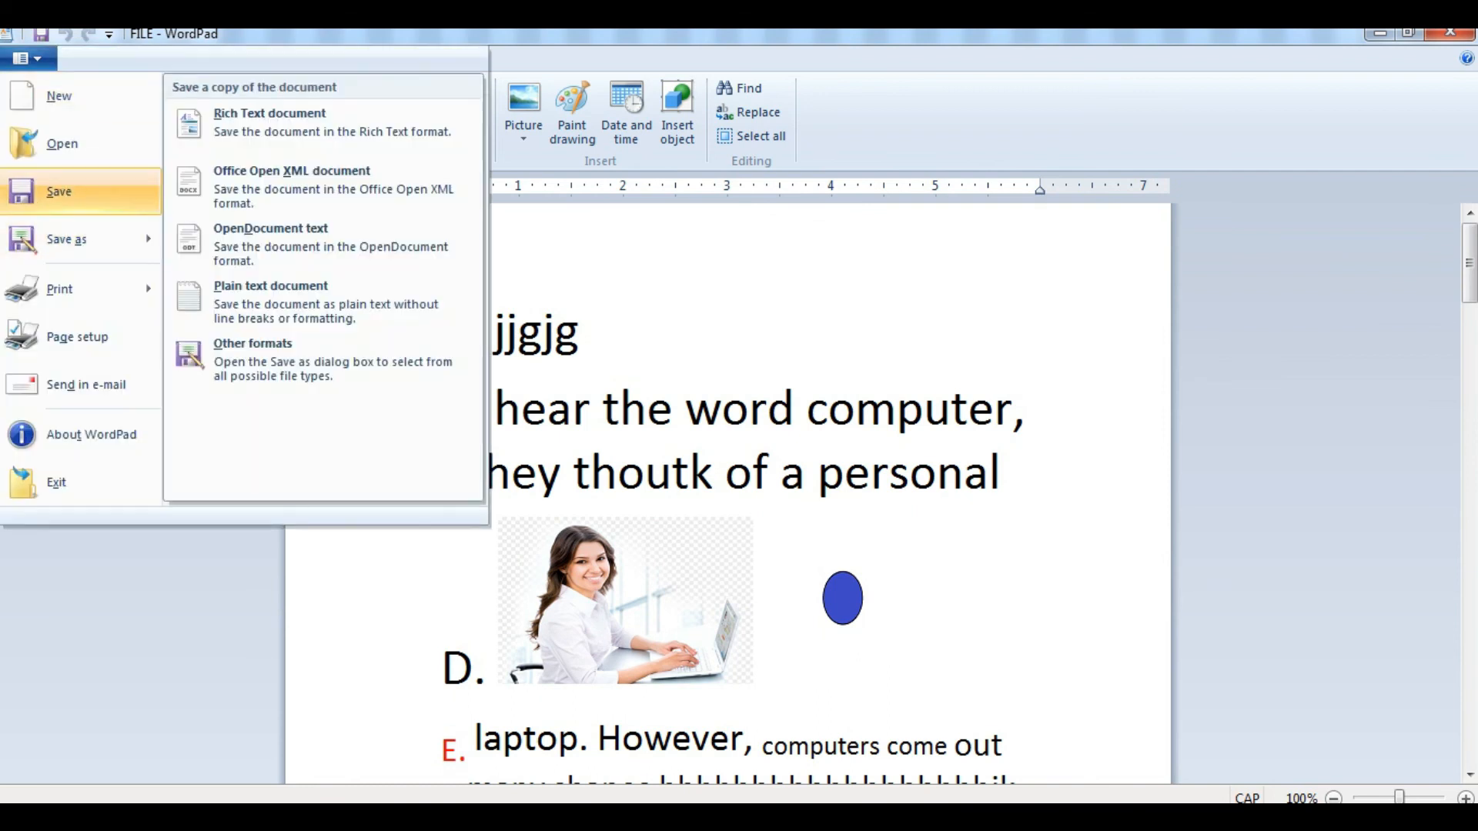
pyautogui.moveTo(85, 239)
pyautogui.press('Escape')
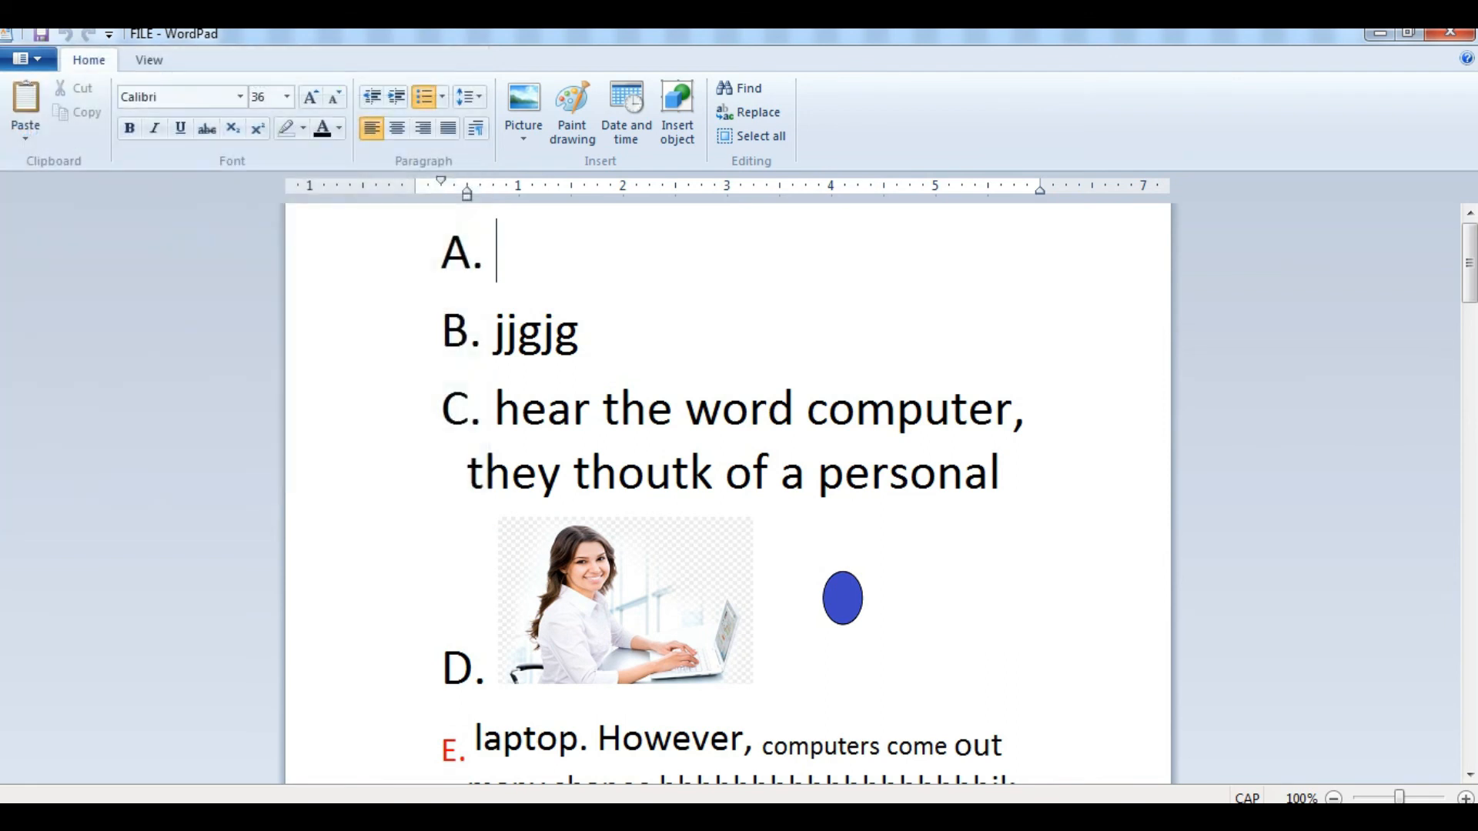
# Step: Enter FJHFJHFJ in the empty list item A and save the changes to the existing document
pyautogui.write('FJHFJHFJ')
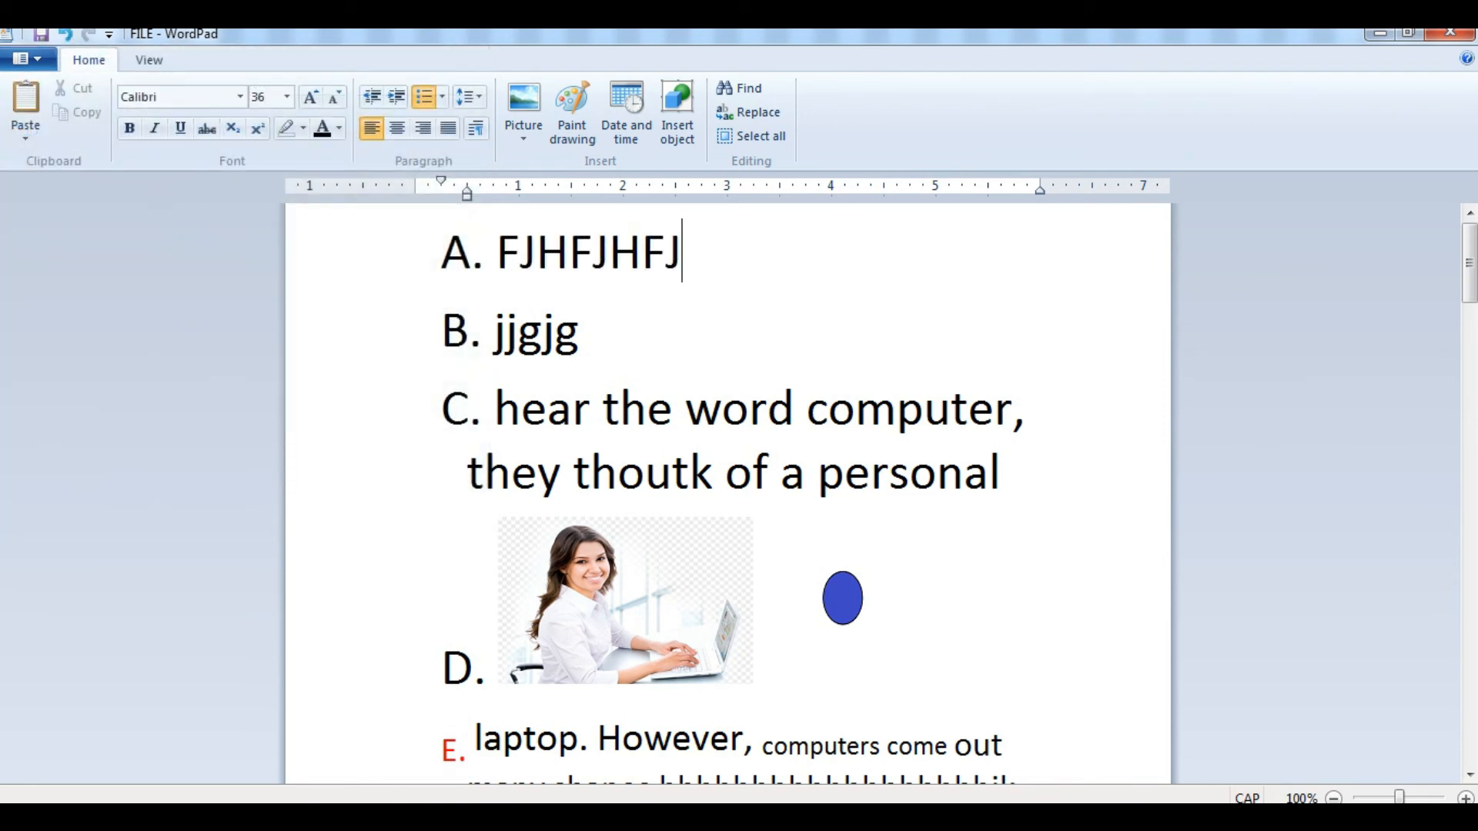
pyautogui.hotkey('alt', 'f')
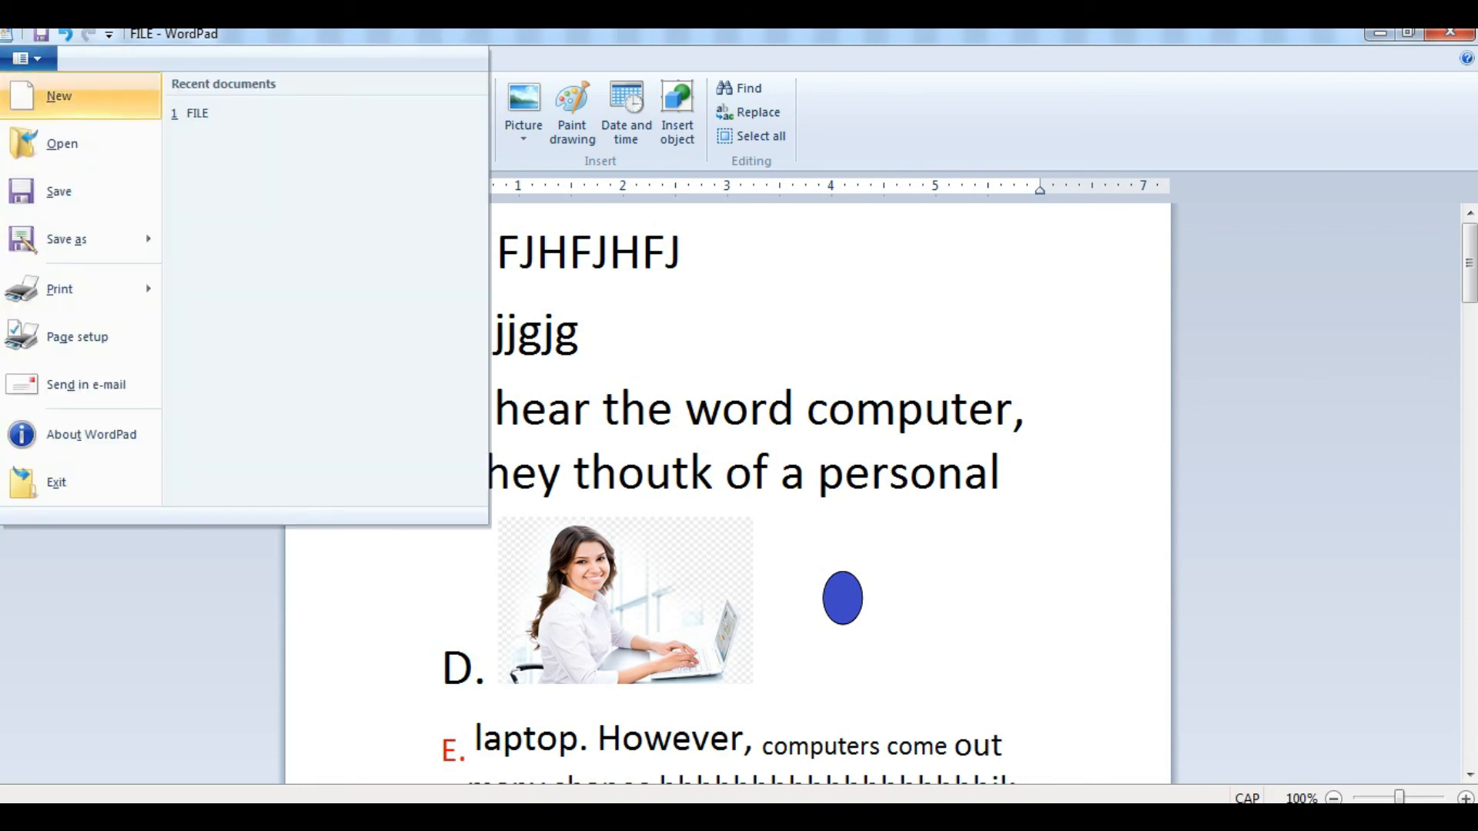
pyautogui.press('Down')
pyautogui.press('Down')
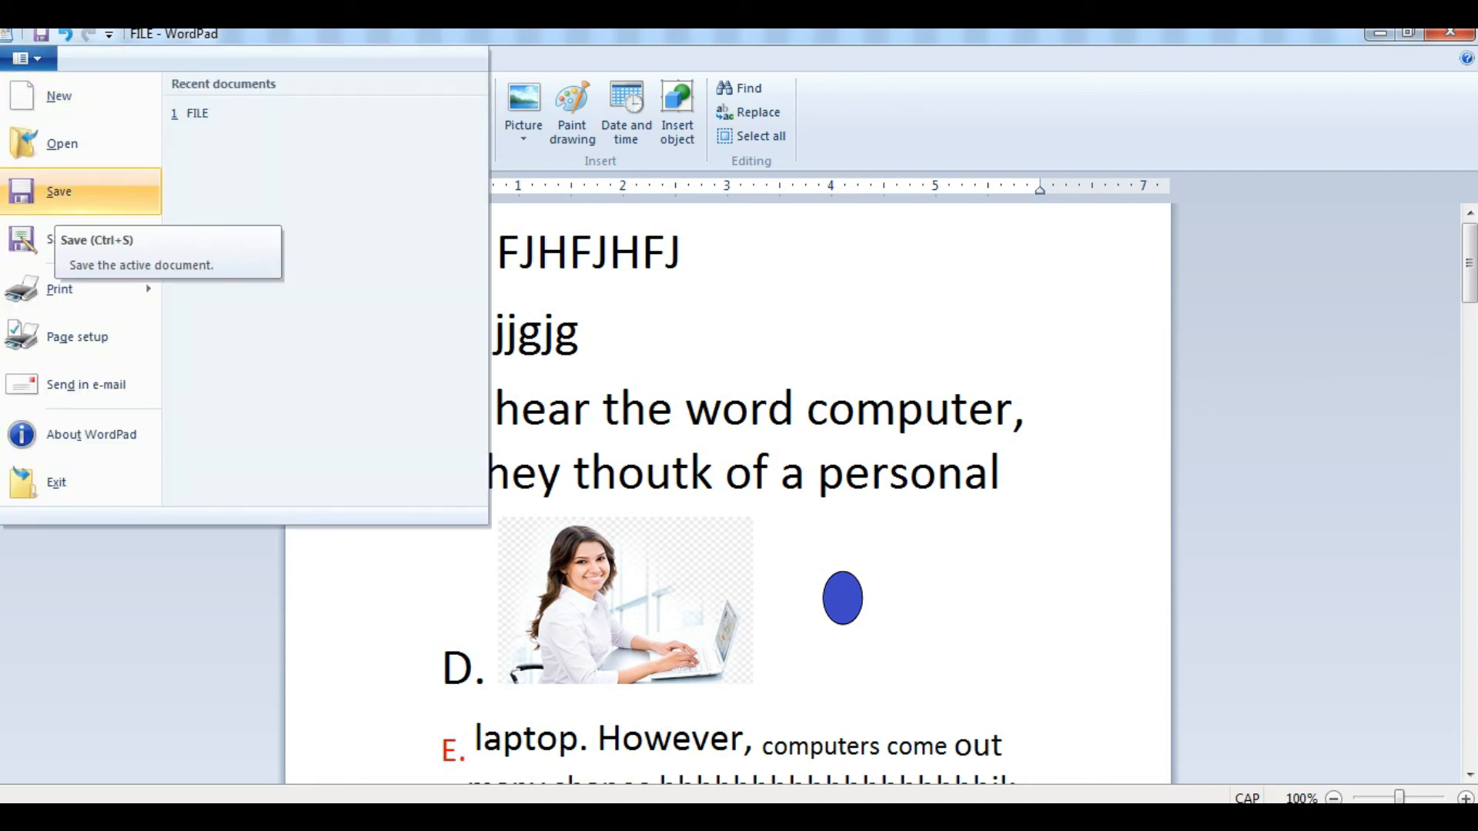
pyautogui.press('Return')
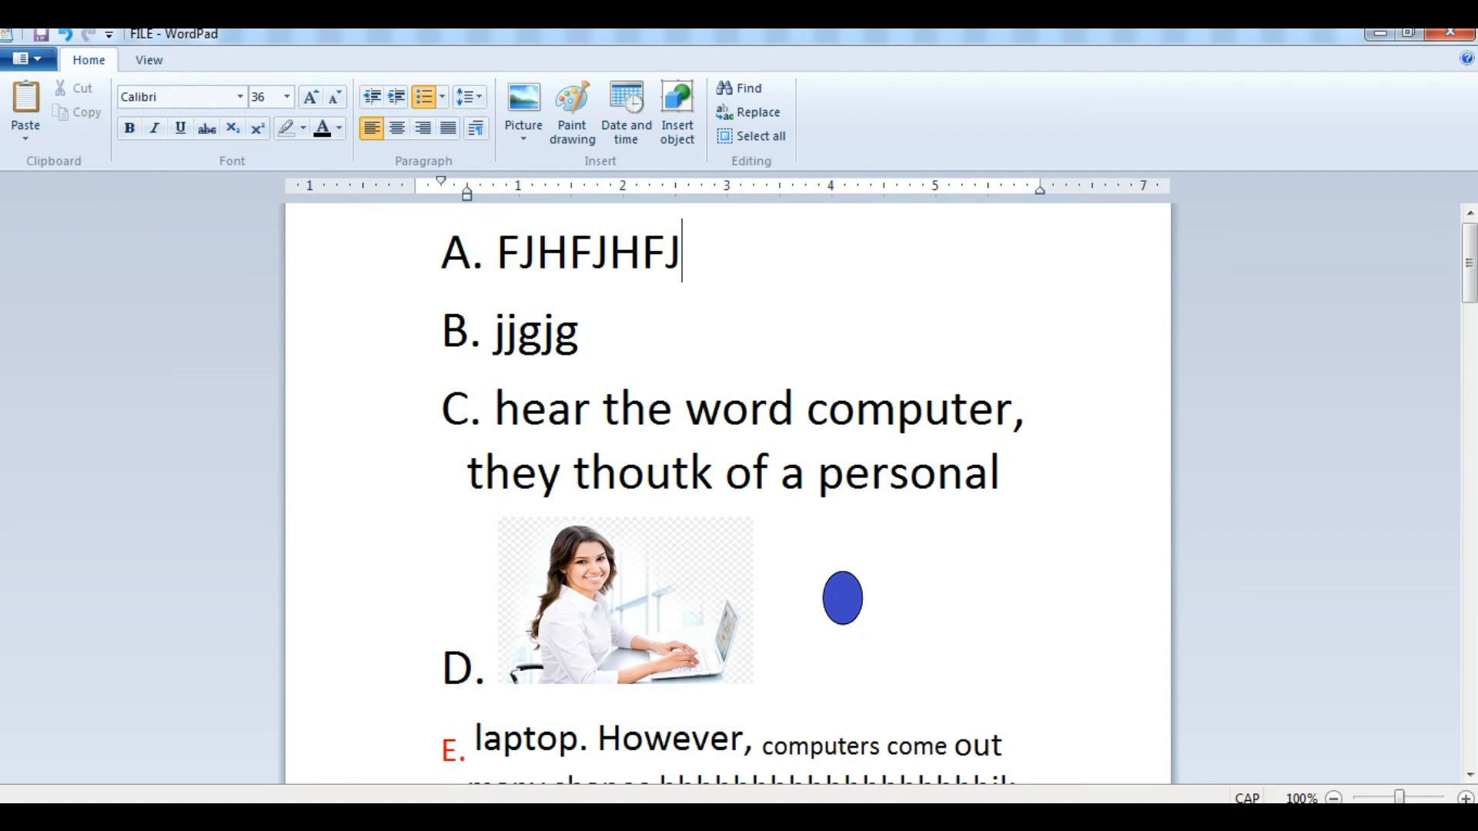
# Step: Select the text of list item A and save a copy of the document to the Desktop under the name SUN
pyautogui.moveTo(497, 257); pyautogui.dragTo(684, 256)
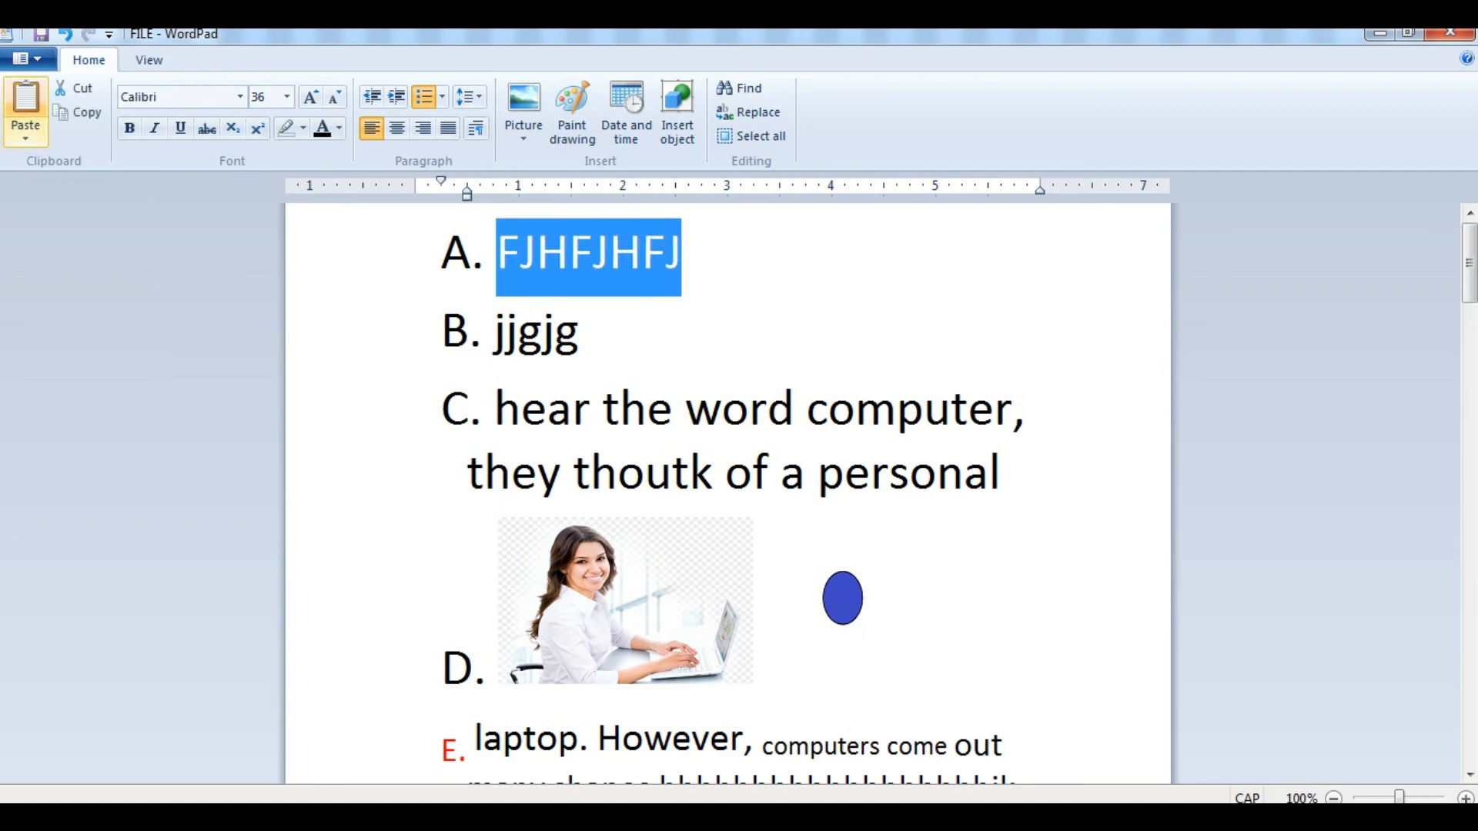
pyautogui.click(29, 58)
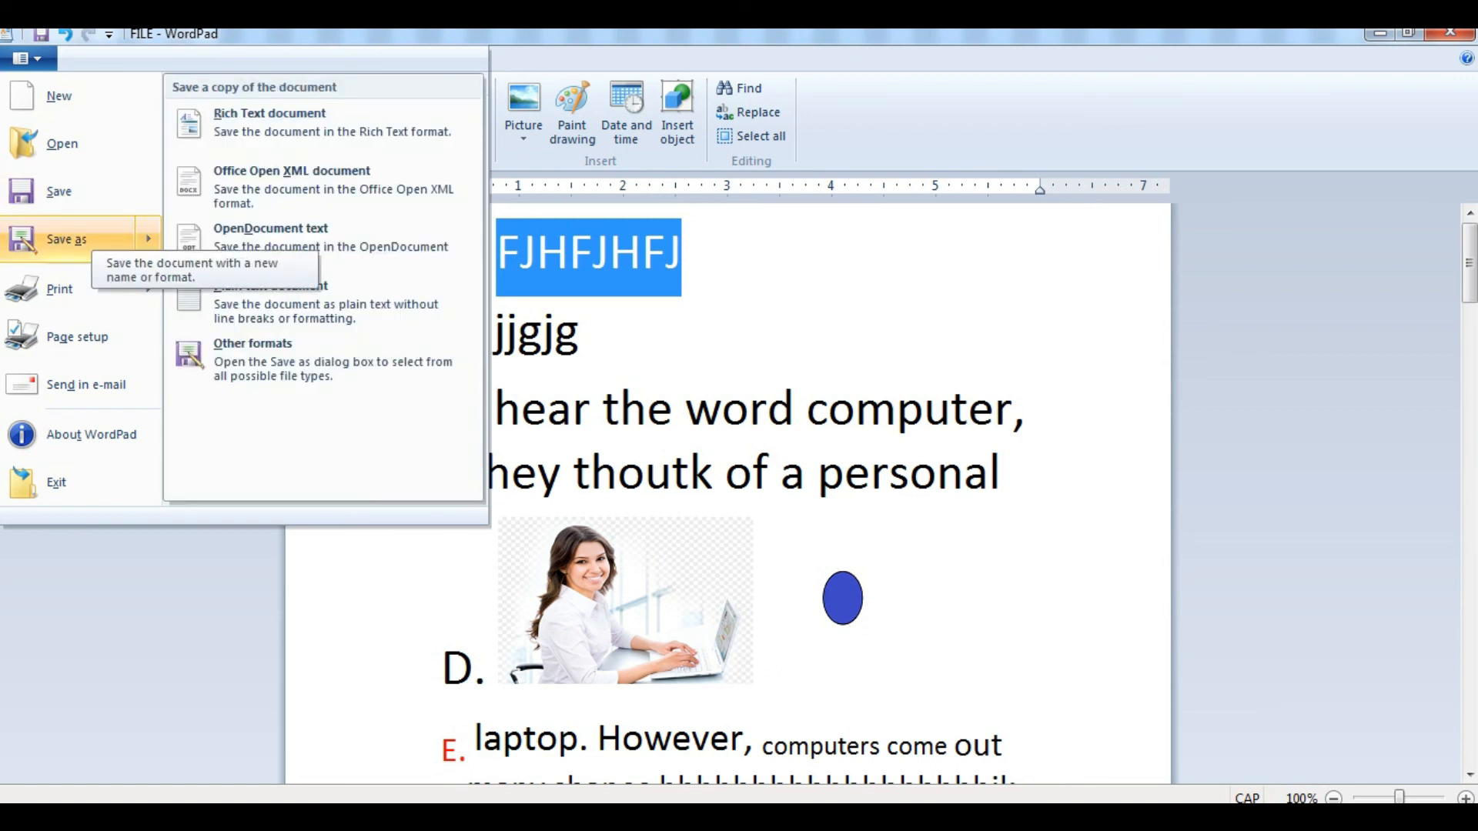
pyautogui.click(77, 239)
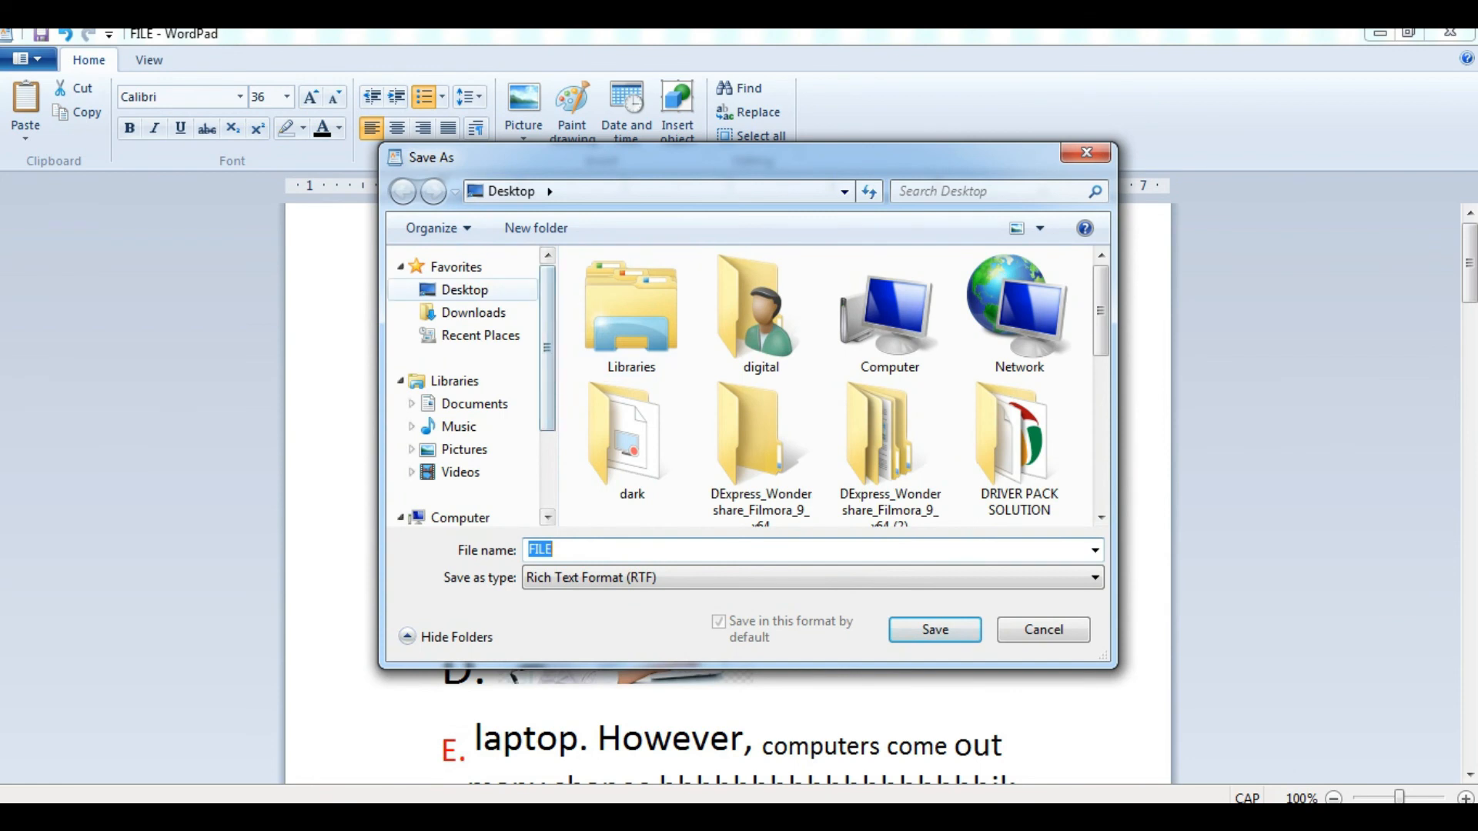
pyautogui.click(464, 290)
pyautogui.click(551, 550)
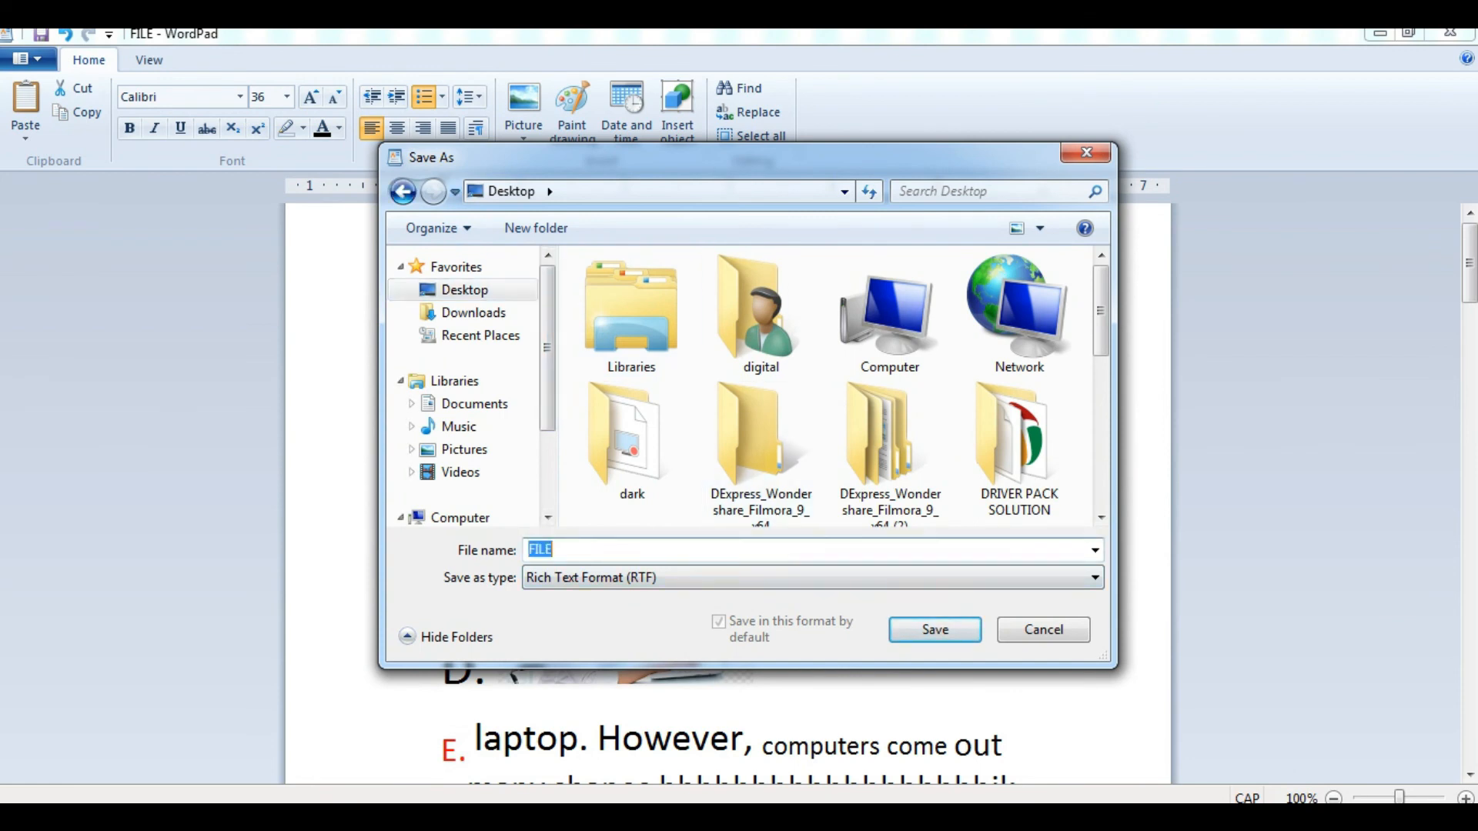
pyautogui.write('SUN')
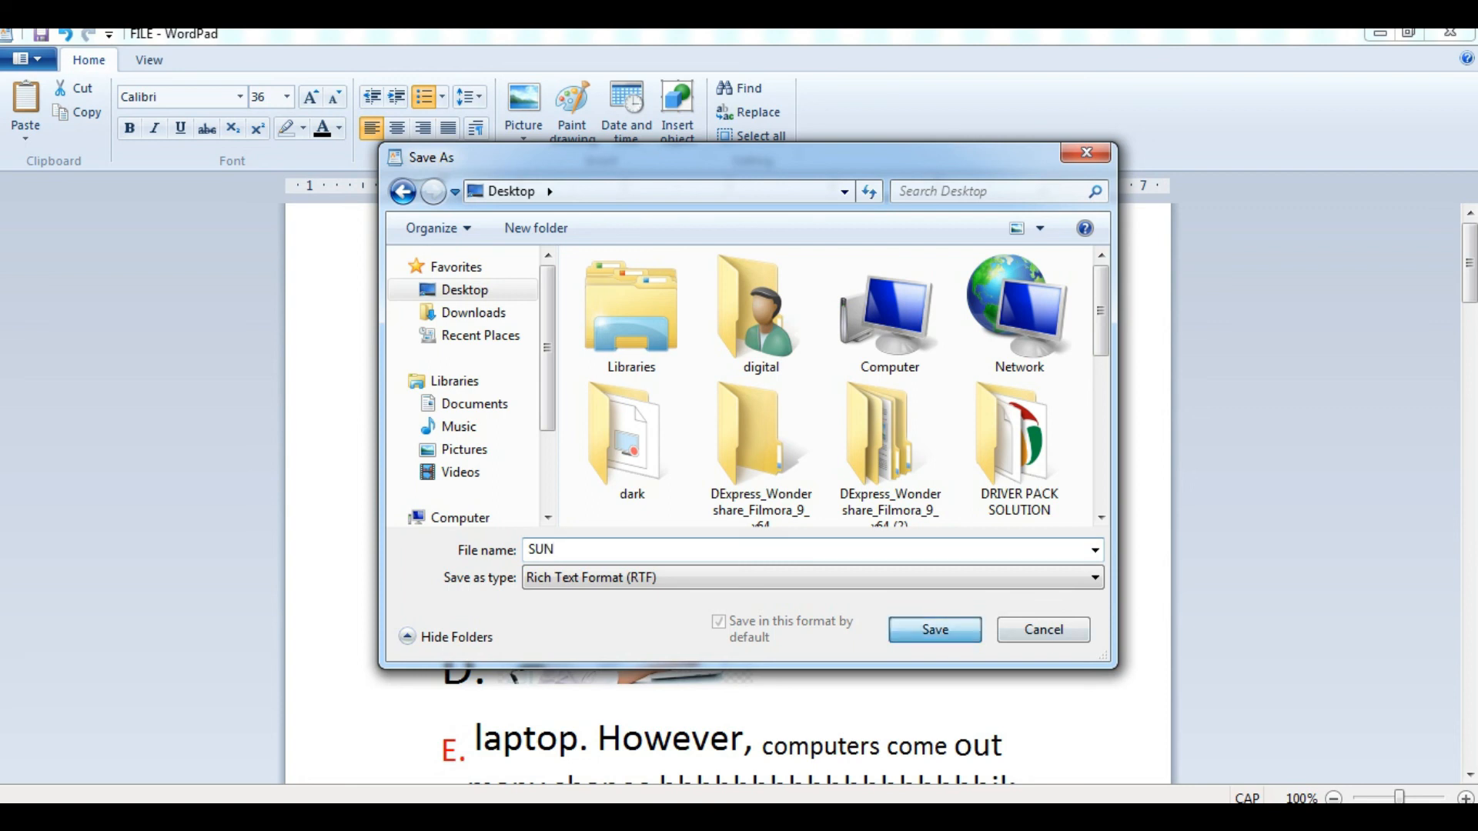
pyautogui.press('Return')
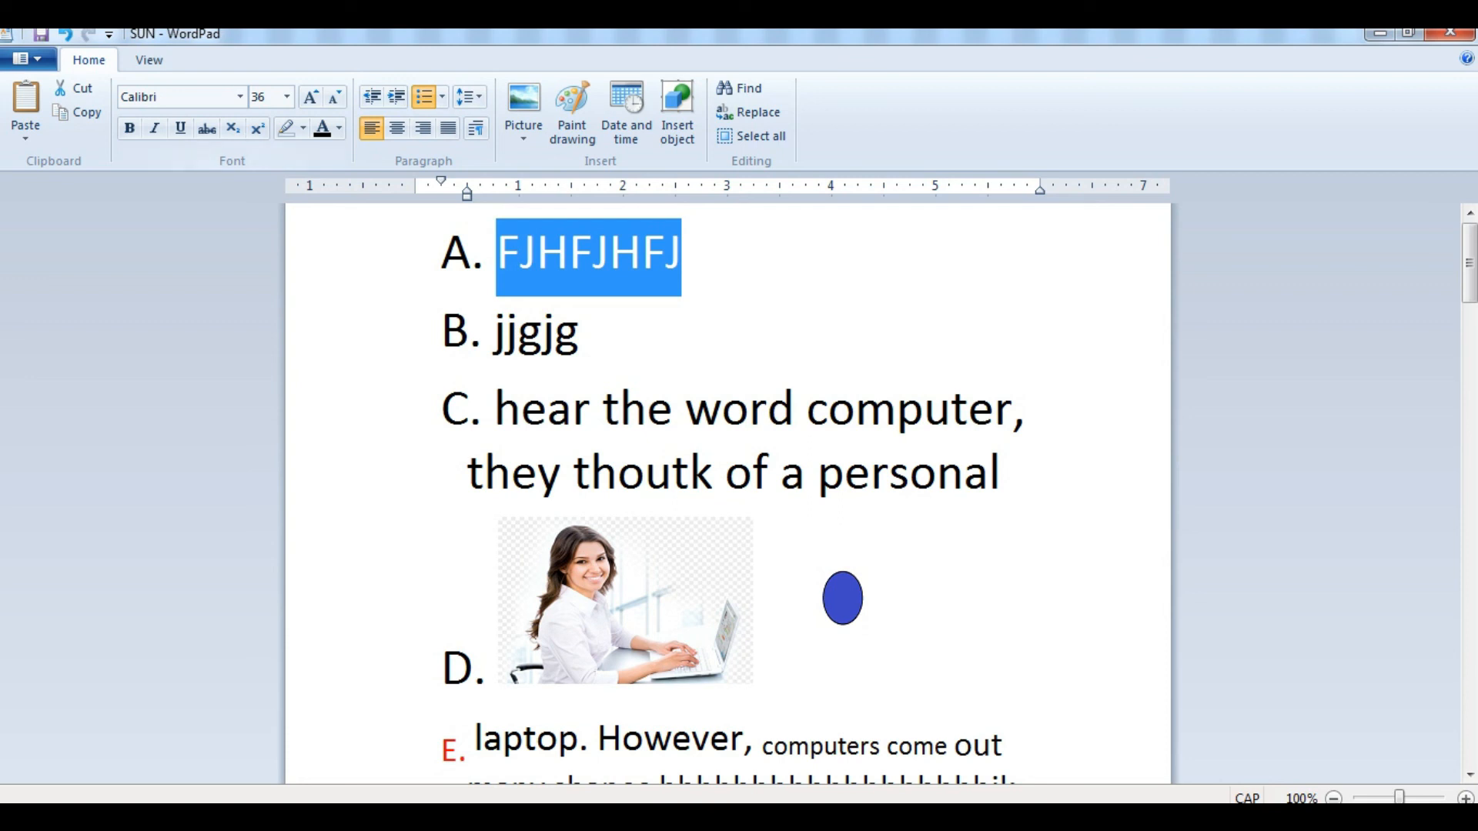
# Step: View the print settings for the document and close them without printing
pyautogui.click(29, 59)
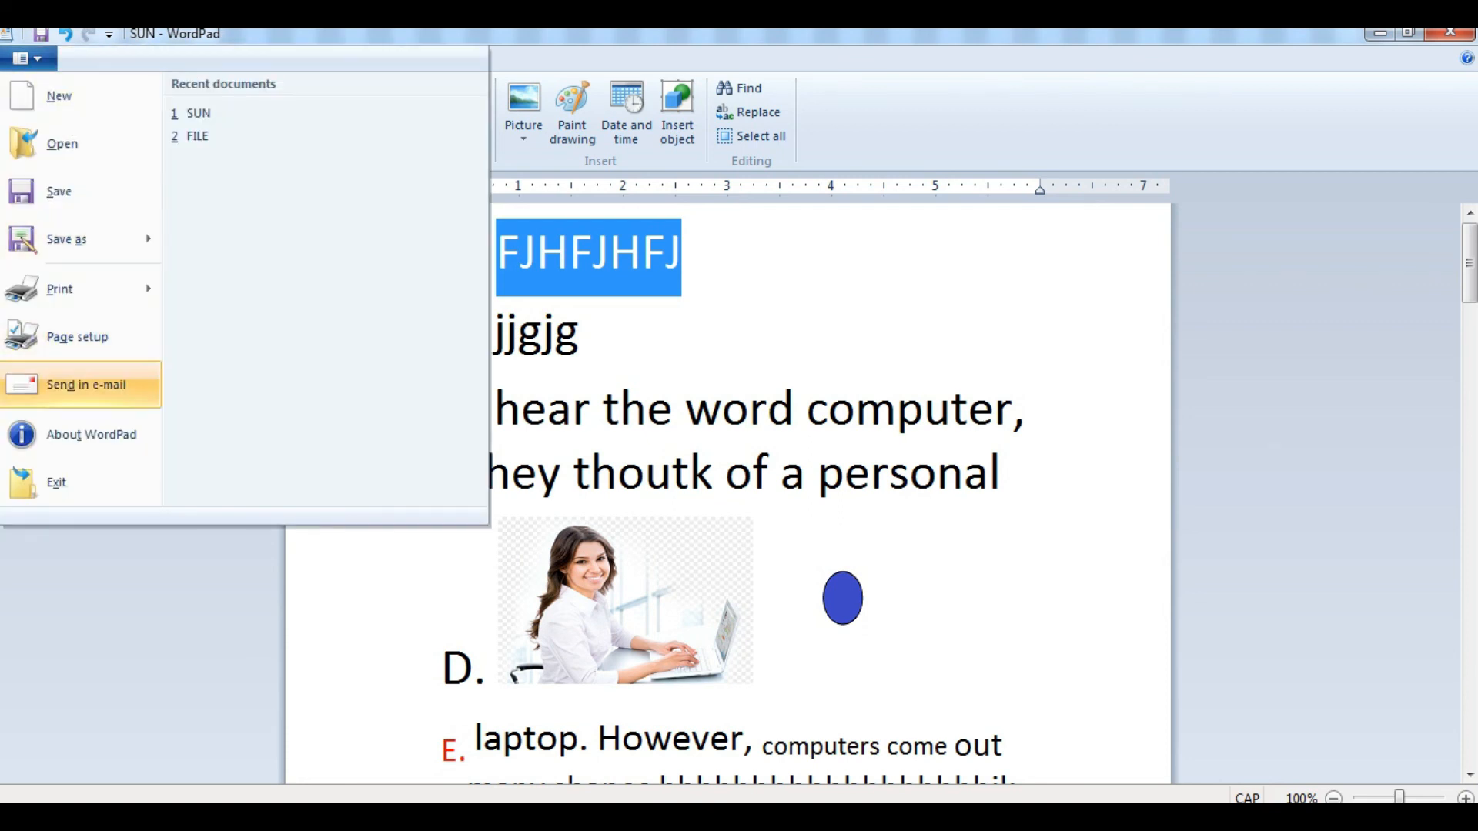
pyautogui.moveTo(77, 289)
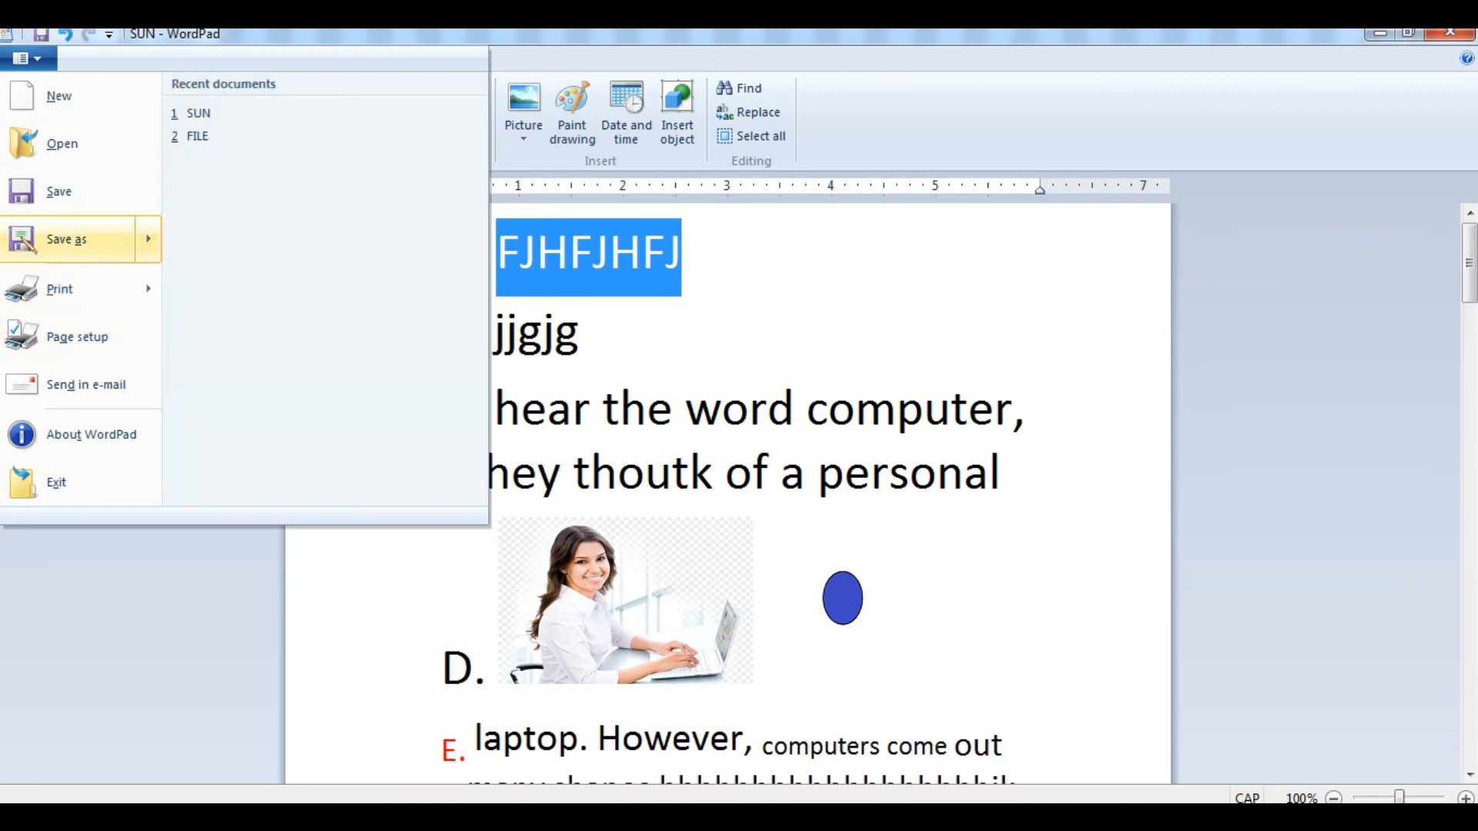
pyautogui.click(247, 129)
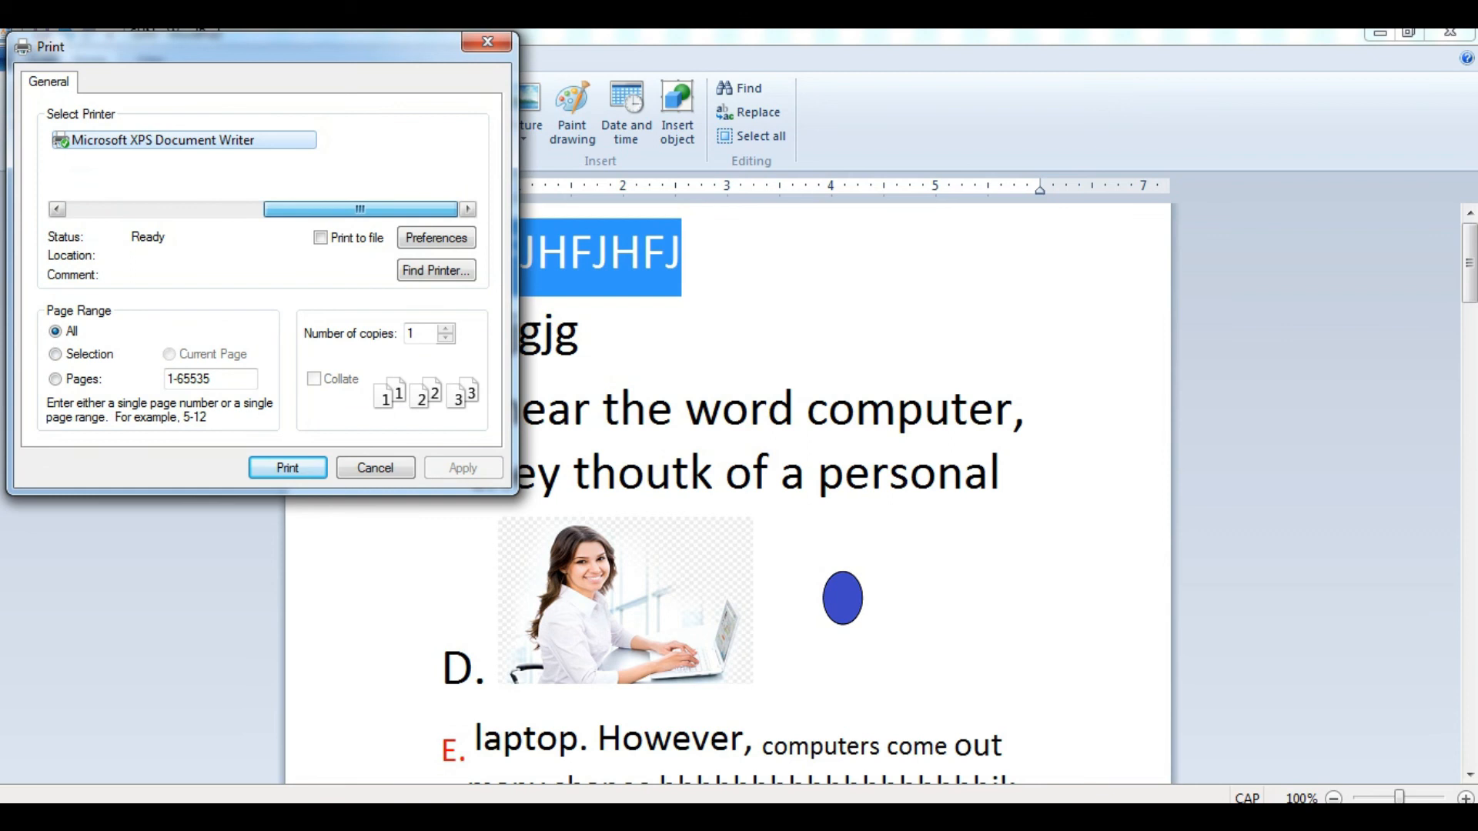
pyautogui.click(488, 43)
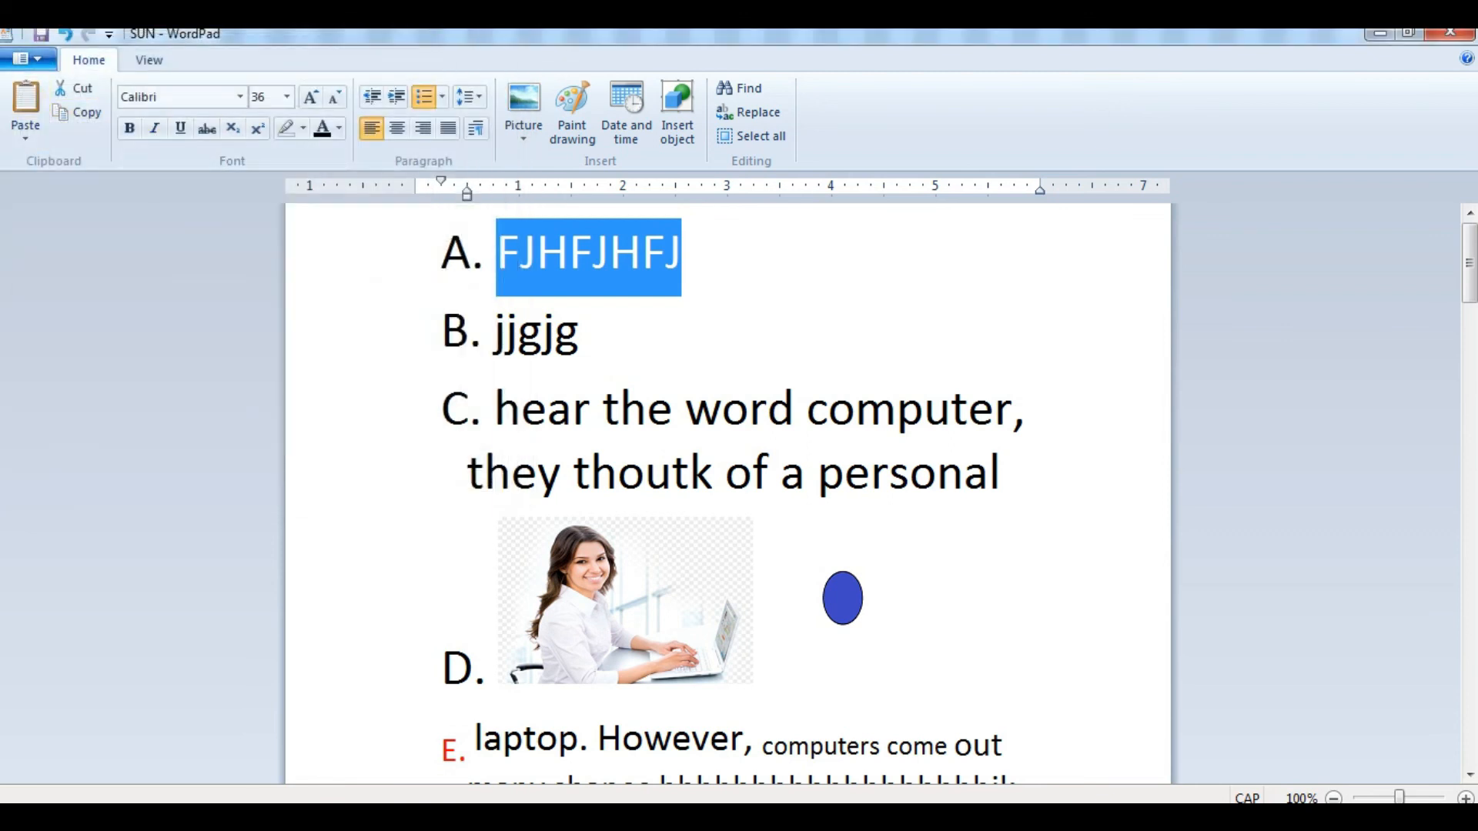
# Step: View the page setup options for paper, orientation and margins, and close them without changes
pyautogui.click(28, 59)
pyautogui.click(73, 342)
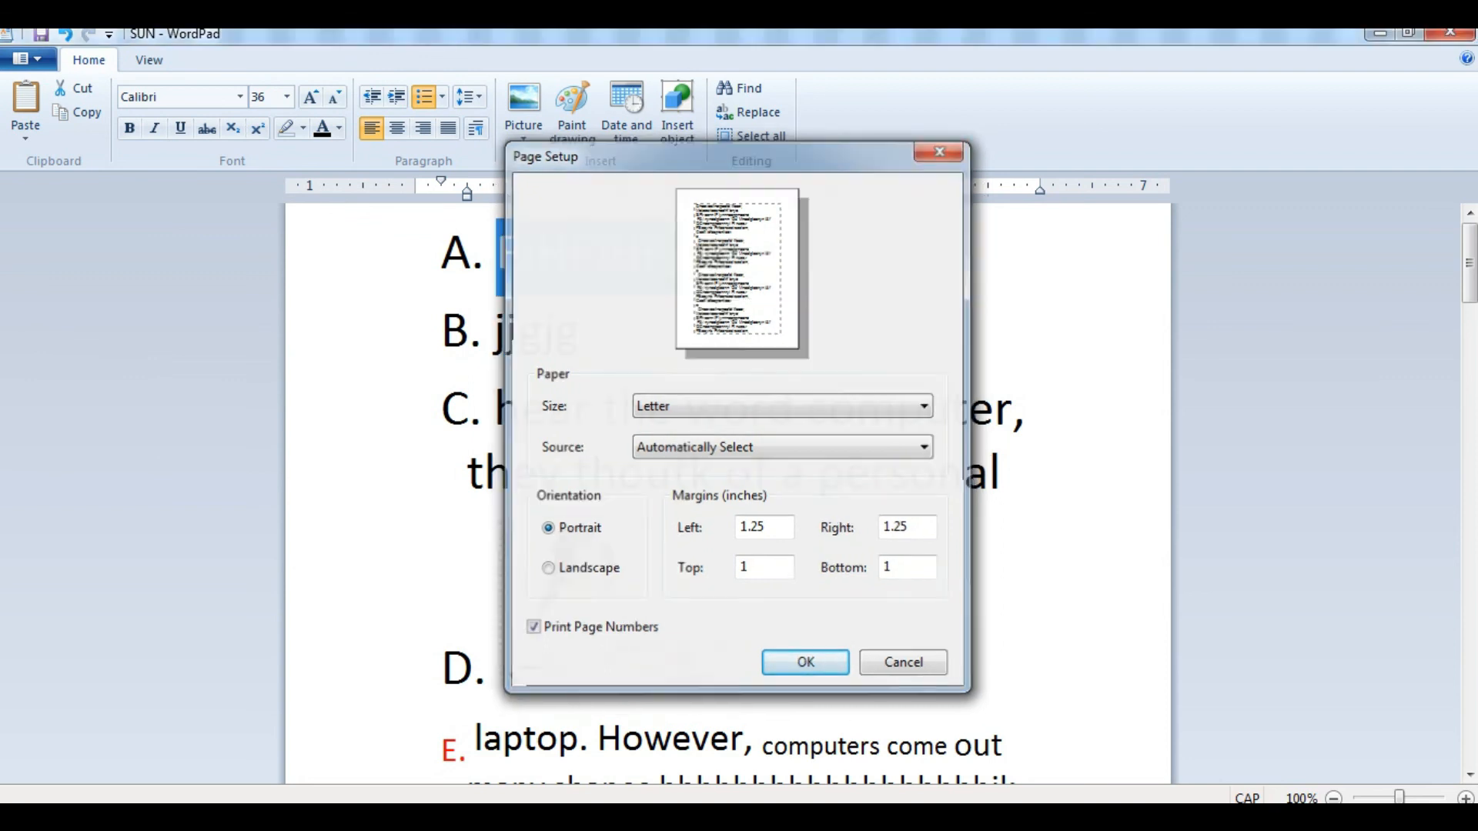
pyautogui.click(941, 148)
pyautogui.click(29, 59)
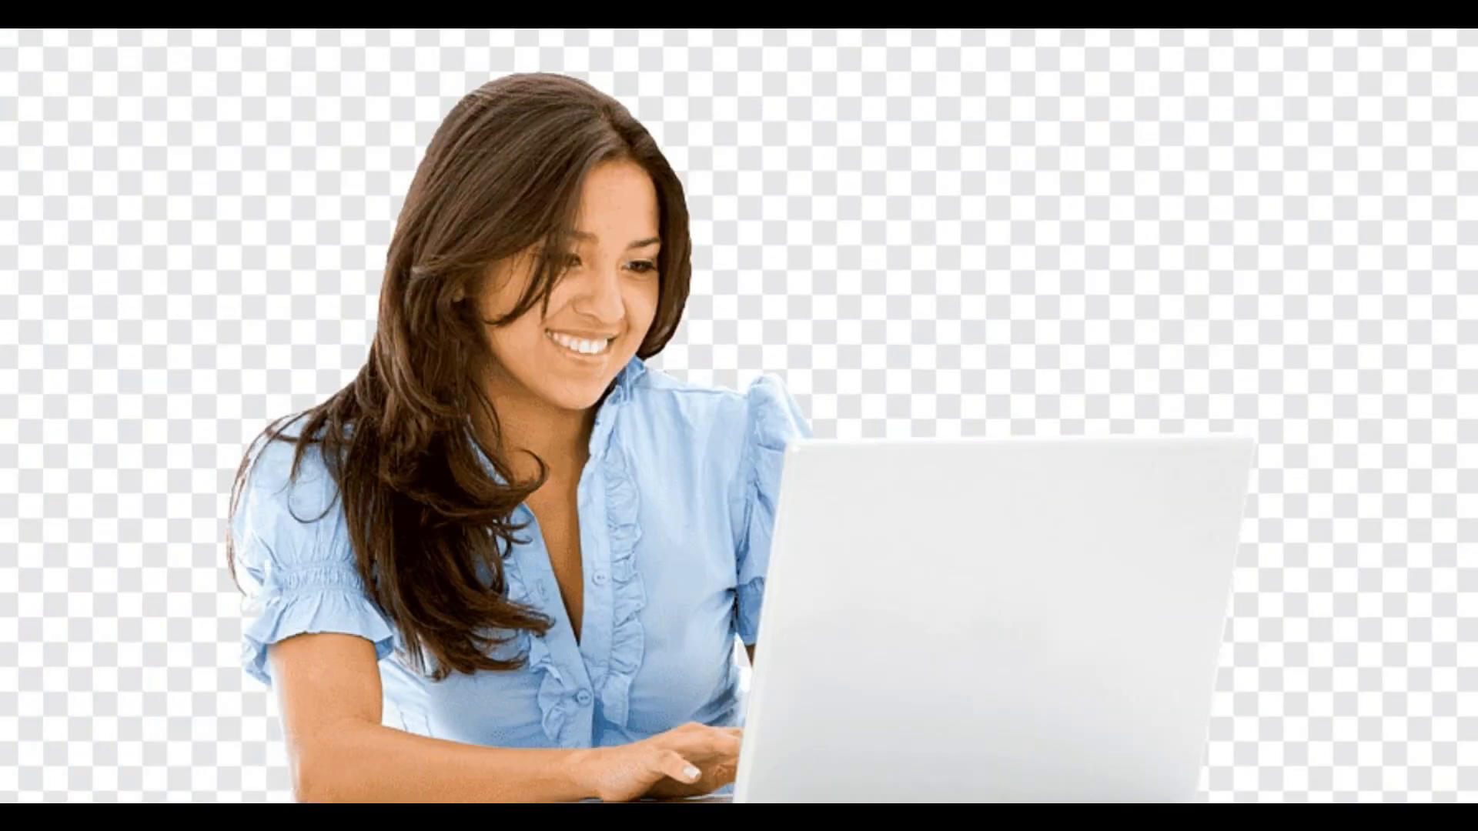
# Step: Turn on the display of icons on the Windows desktop
pyautogui.rightClick(726, 278)
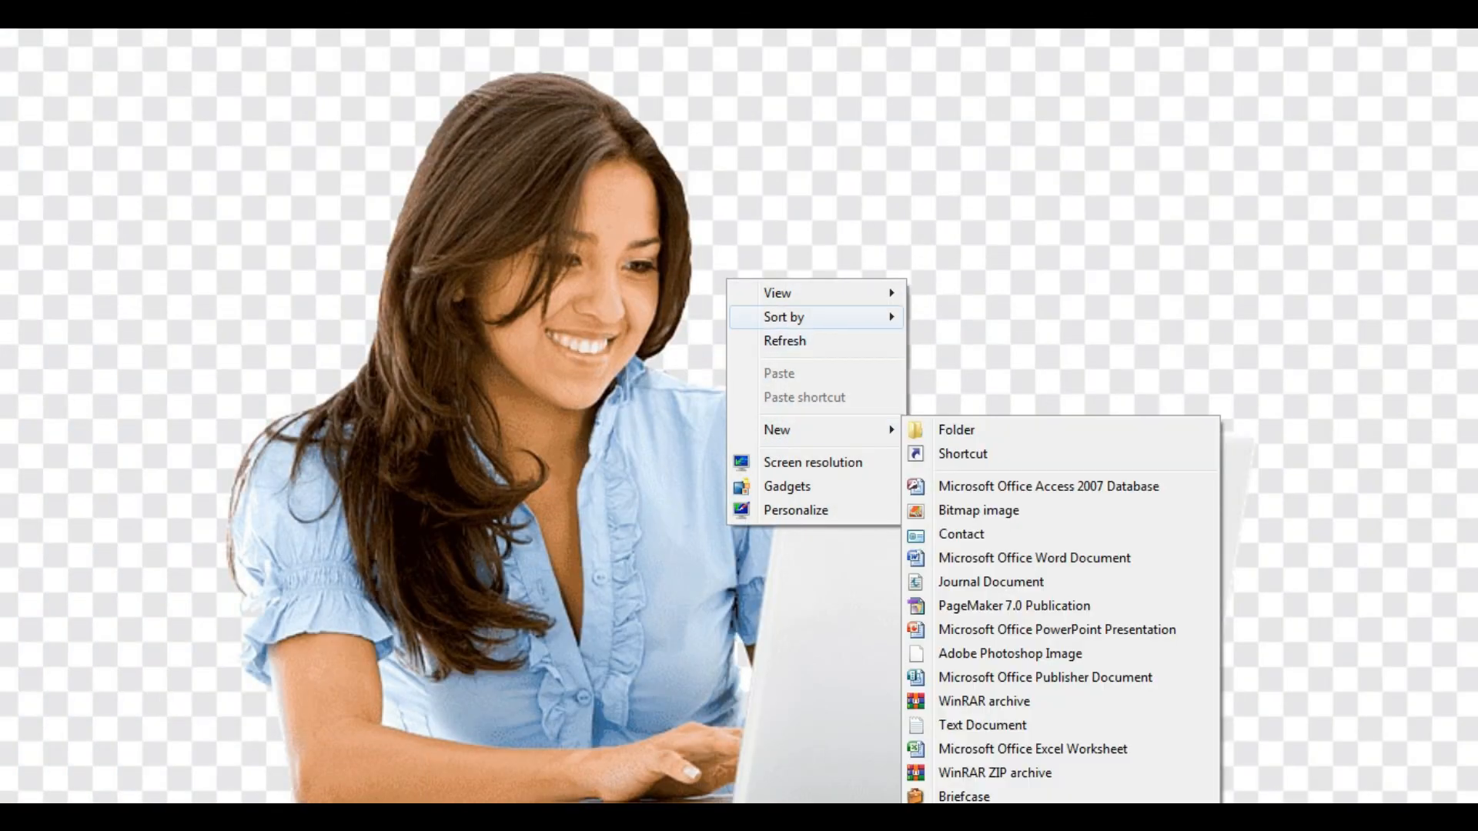
pyautogui.moveTo(816, 294)
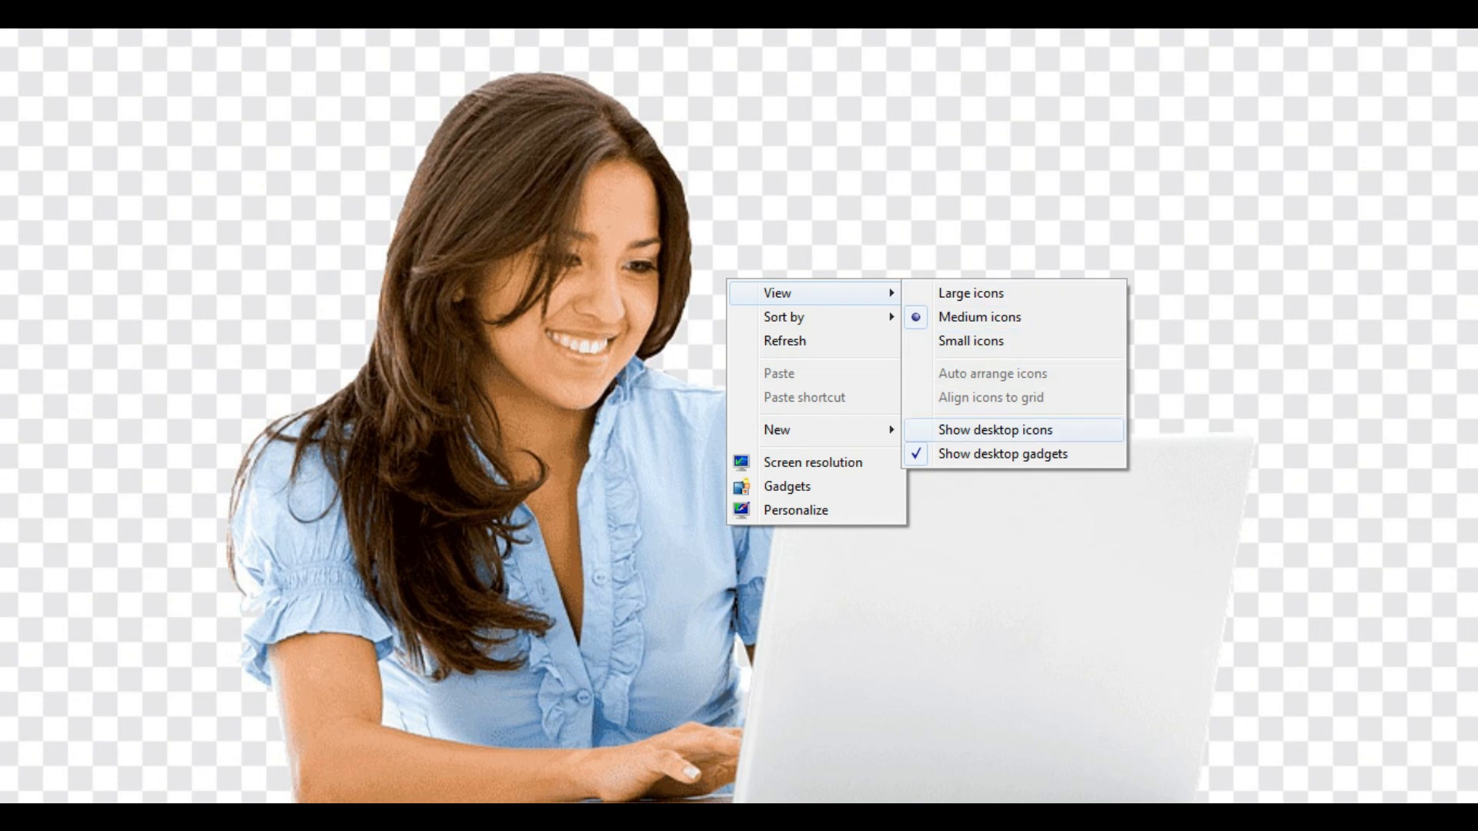
pyautogui.click(995, 429)
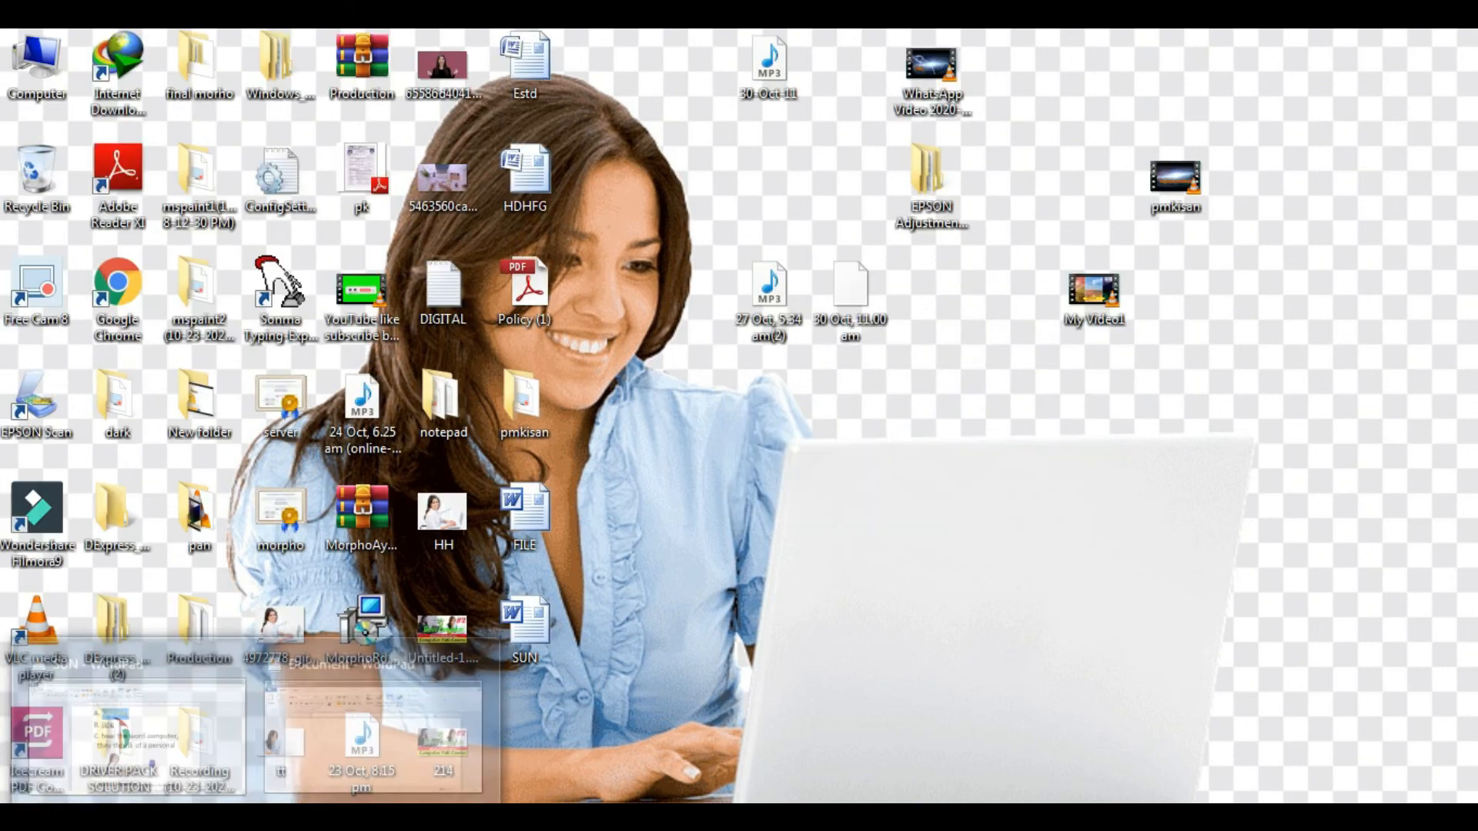
pyautogui.click(139, 737)
pyautogui.click(29, 58)
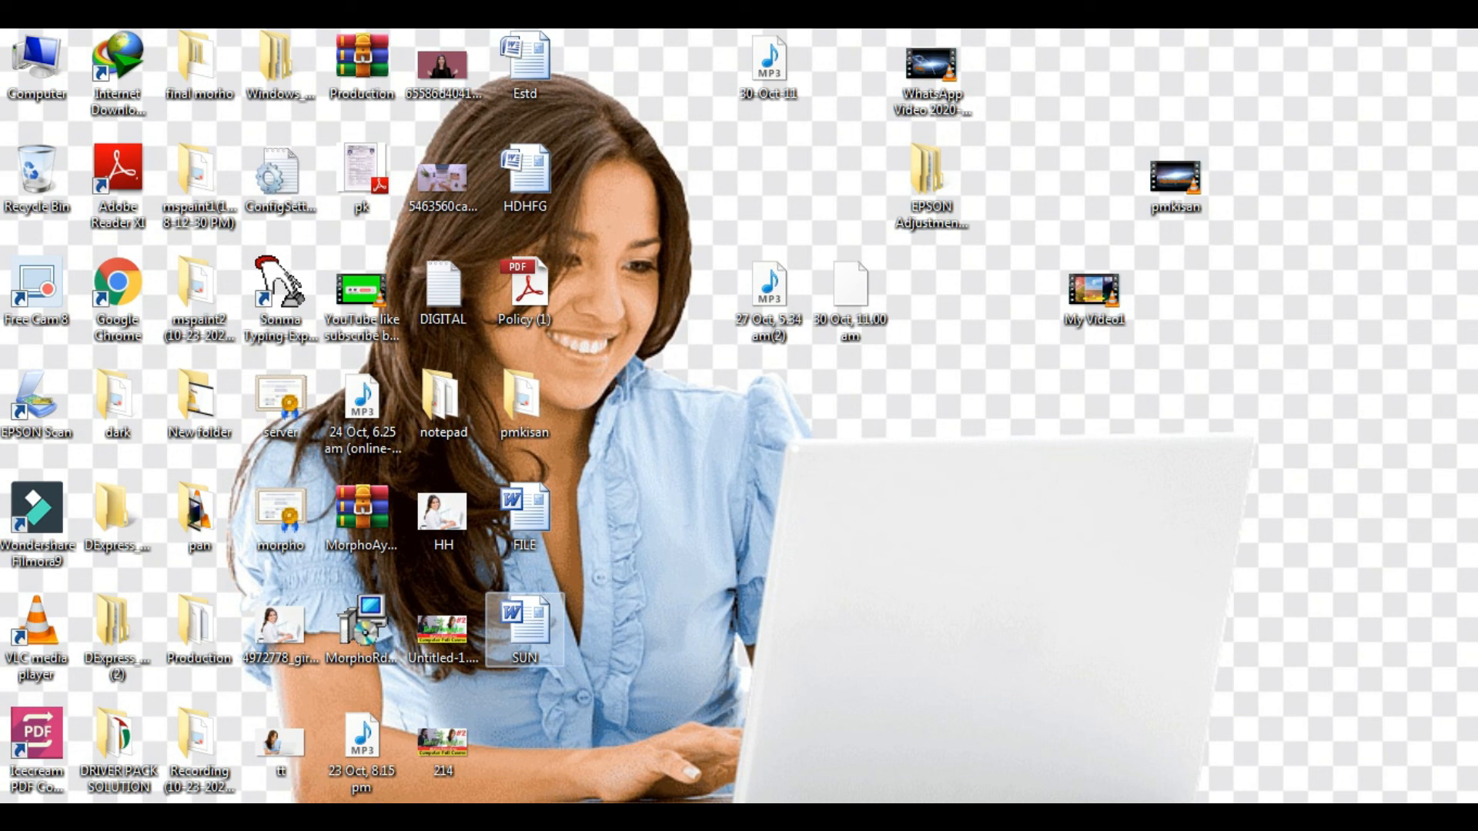
# Step: Examine the general properties of the SUN file on the desktop, including its type, location, size and attributes
pyautogui.rightClick(533, 622)
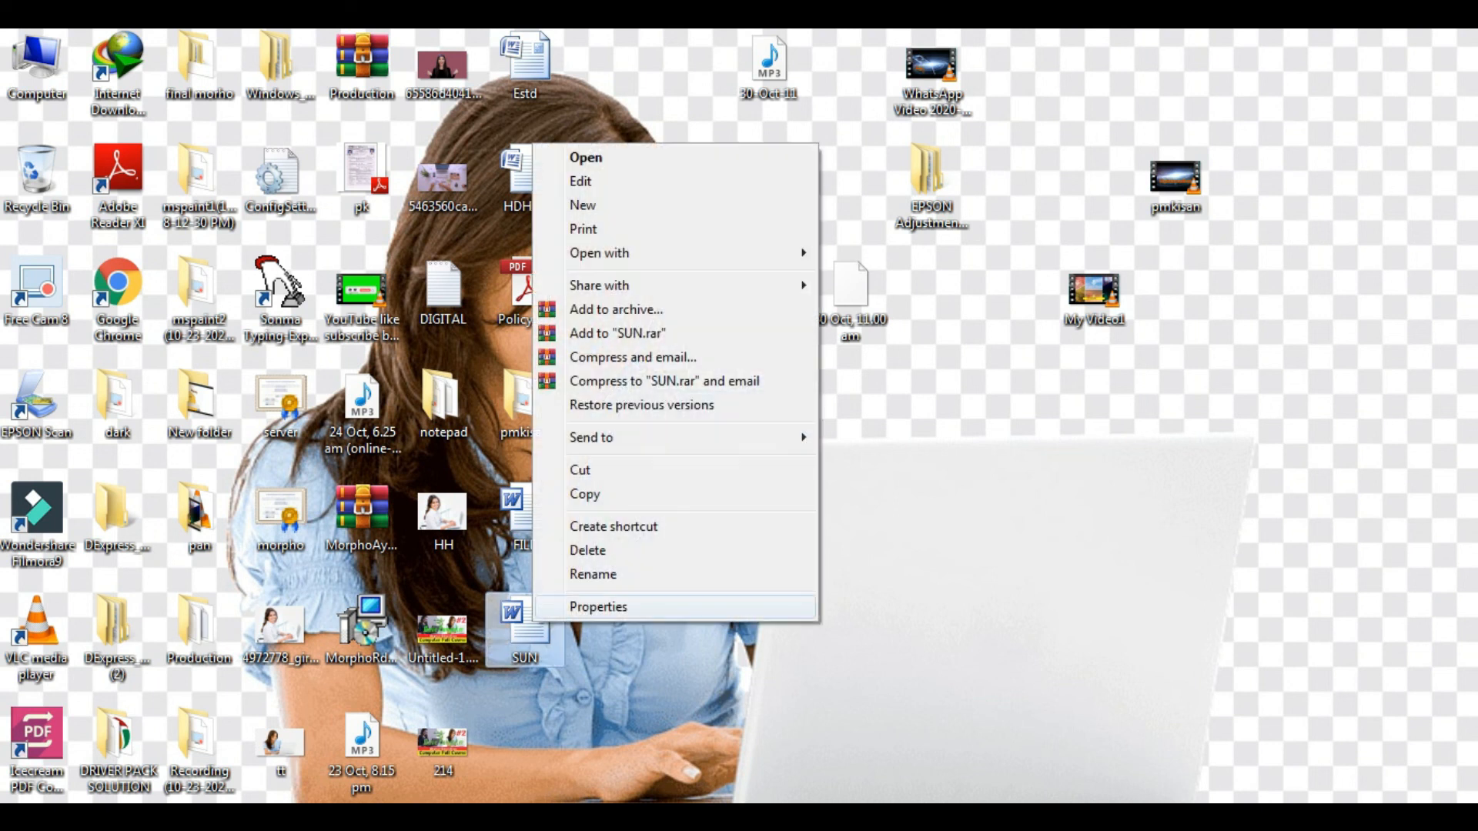
pyautogui.click(599, 607)
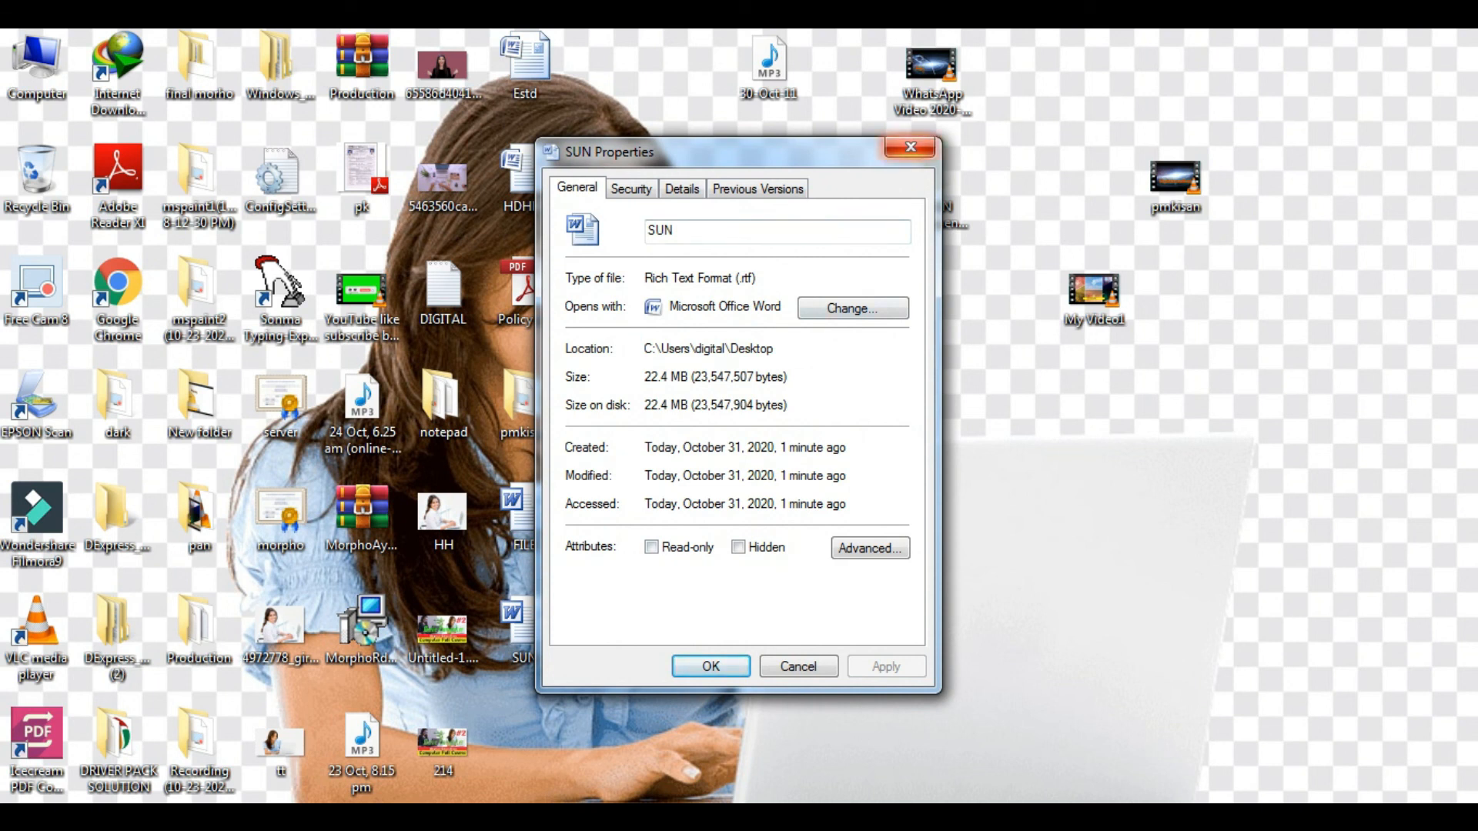
pyautogui.click(911, 147)
pyautogui.rightClick(531, 610)
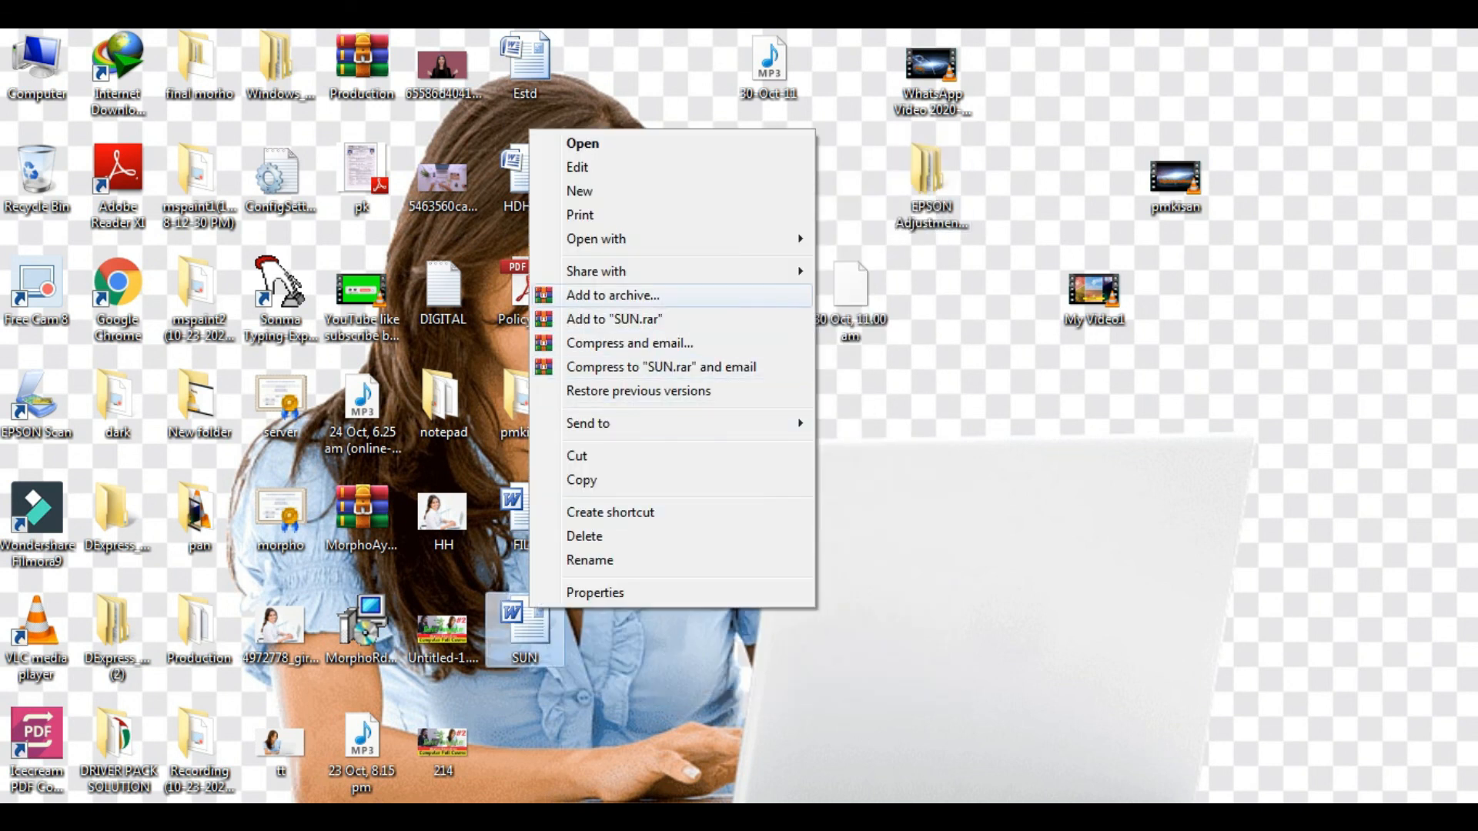
pyautogui.click(677, 663)
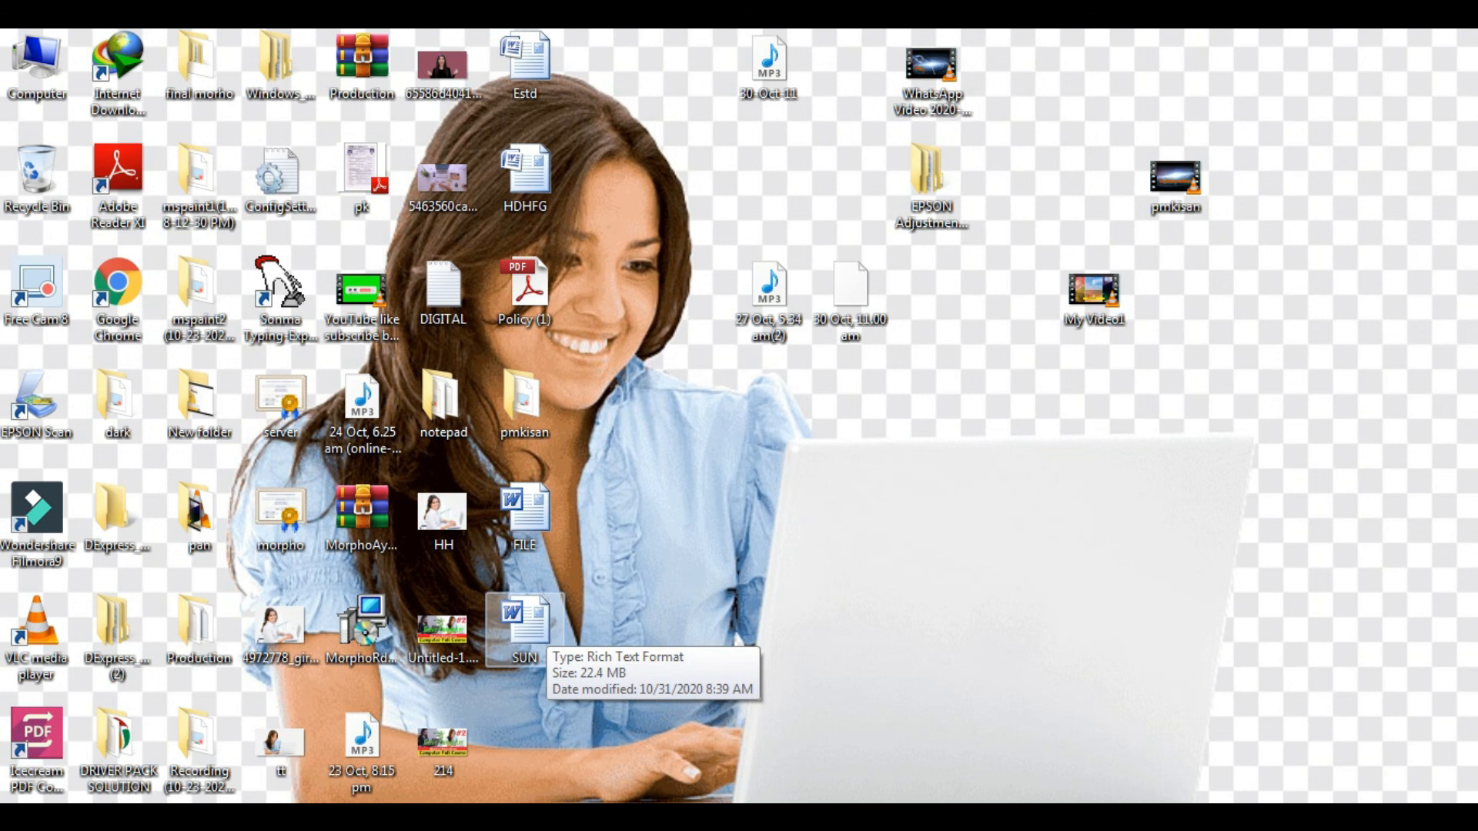
pyautogui.click(546, 627)
pyautogui.rightClick(544, 616)
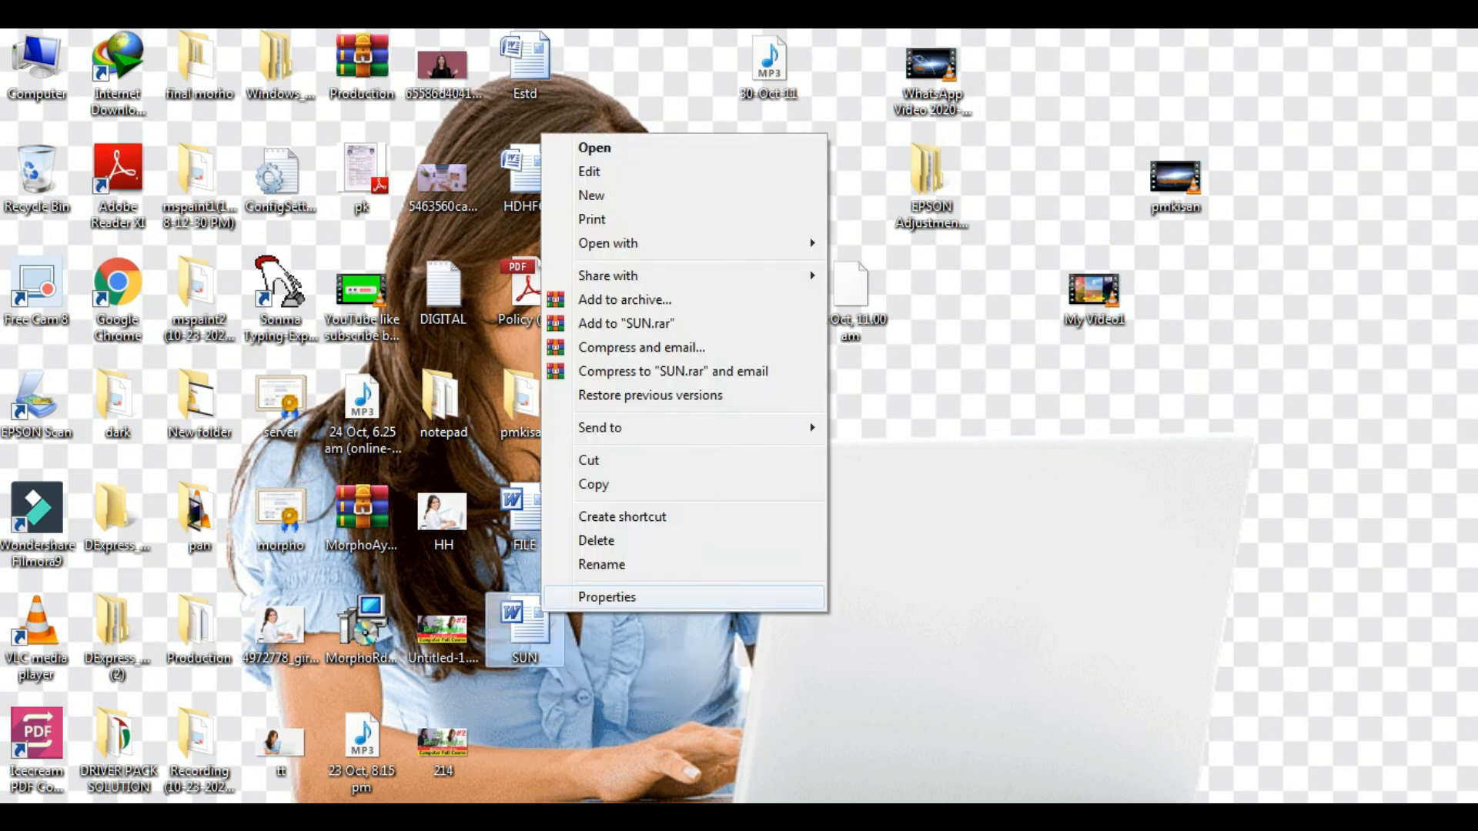
pyautogui.click(608, 597)
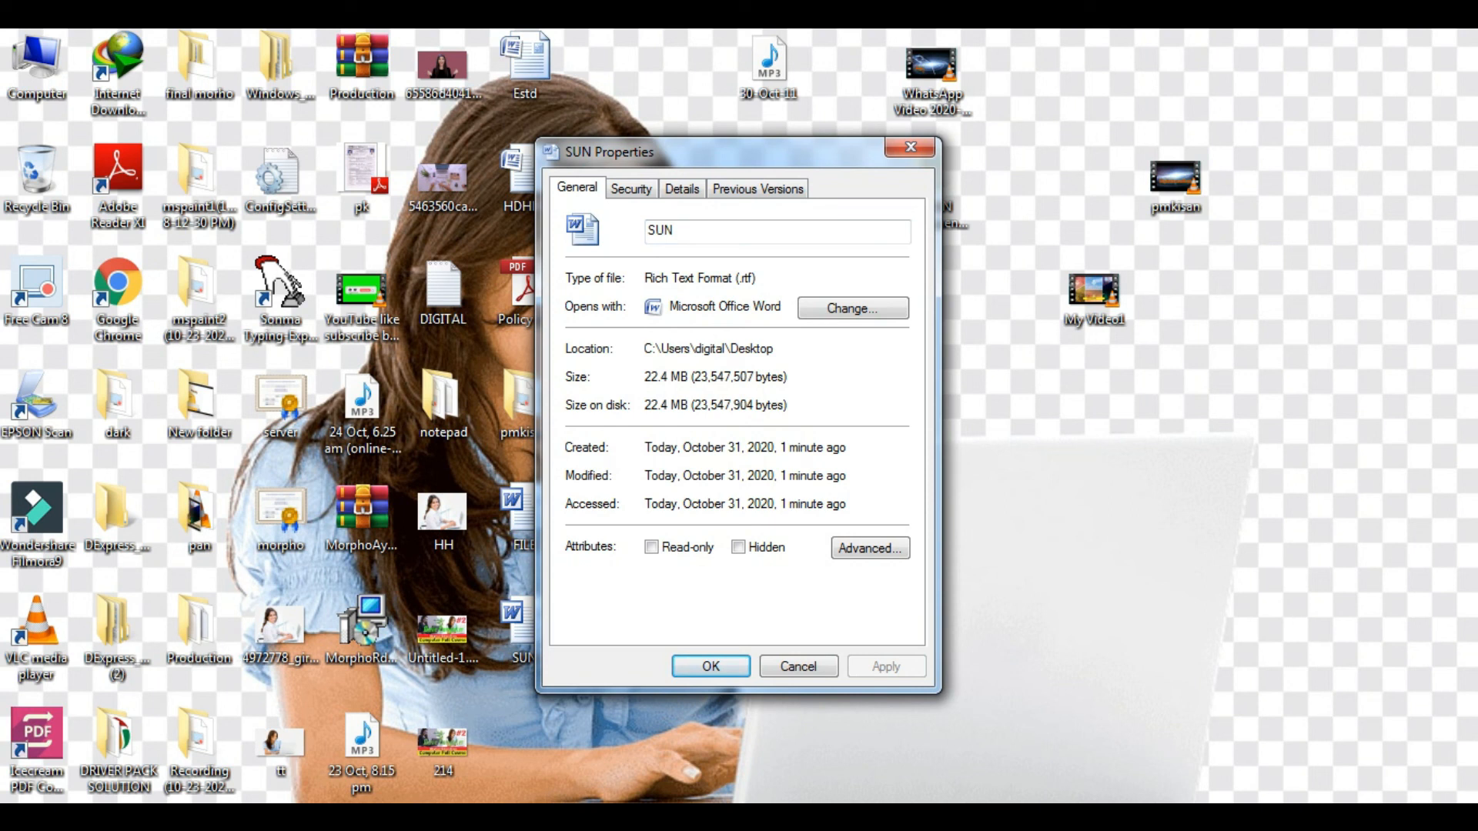
pyautogui.click(910, 147)
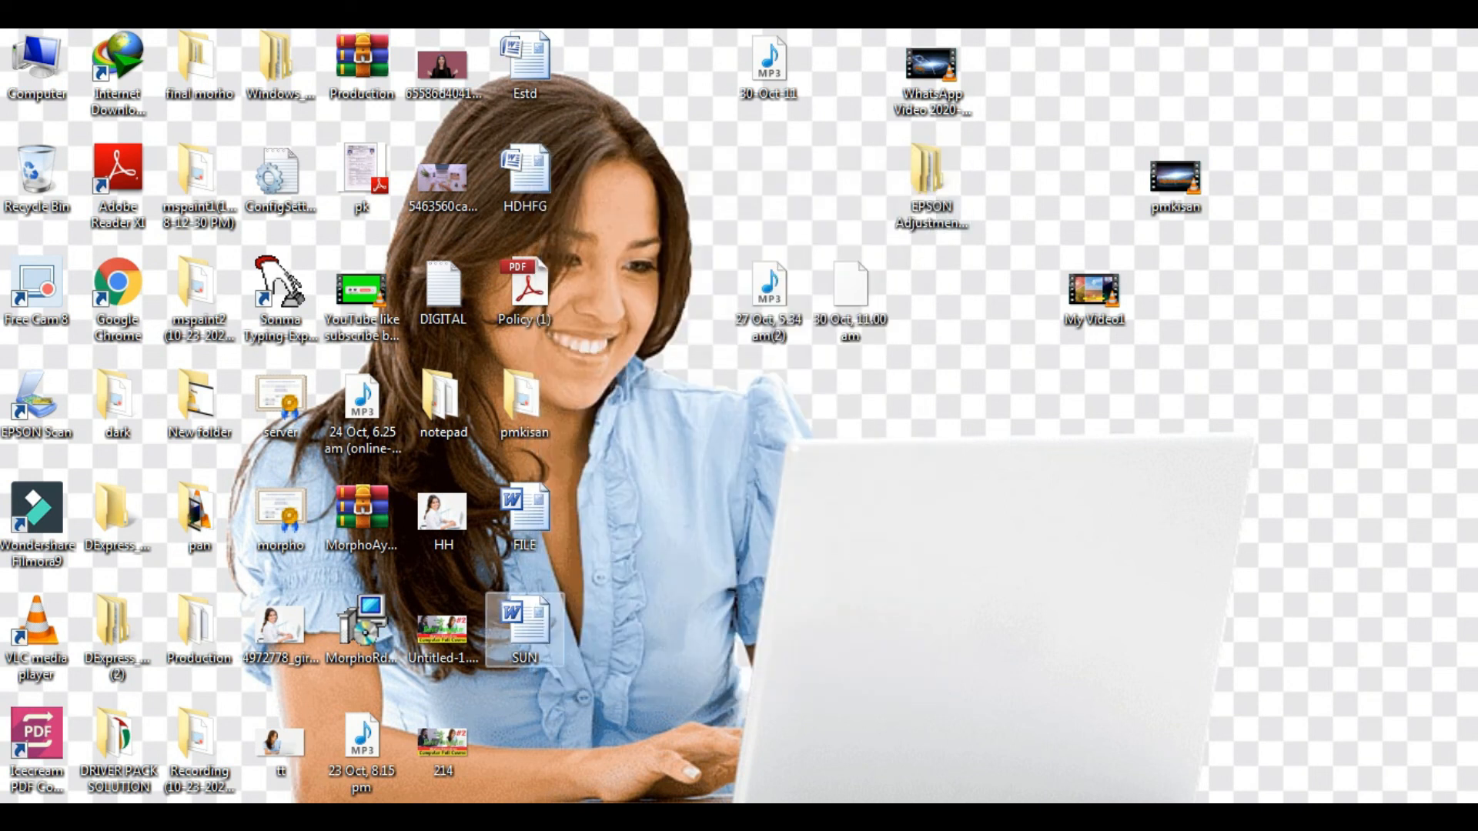
# Step: Open the properties of the document named FILE on the desktop
pyautogui.click(525, 518)
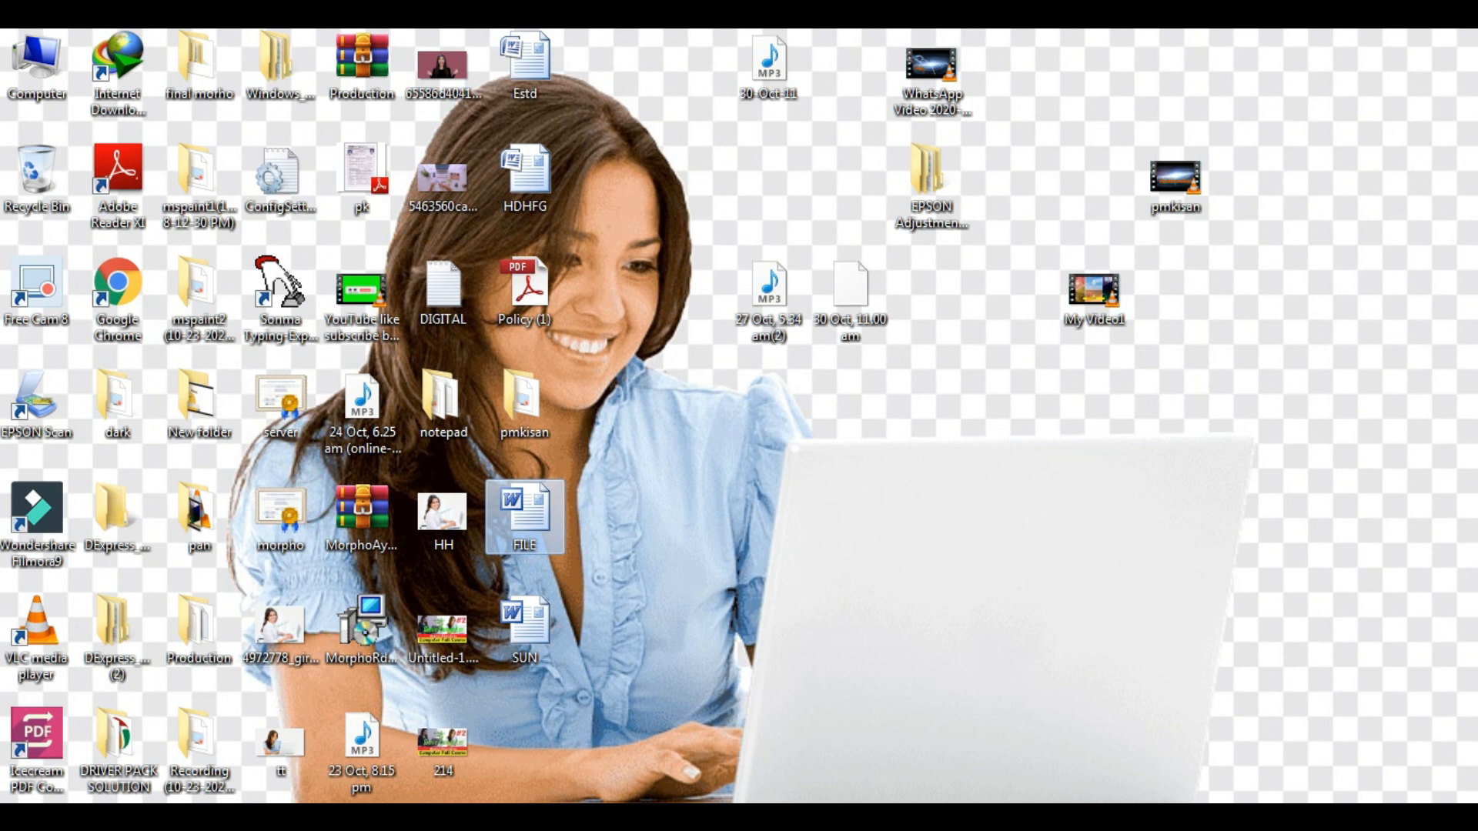
pyautogui.hotkey('alt', 'Return')
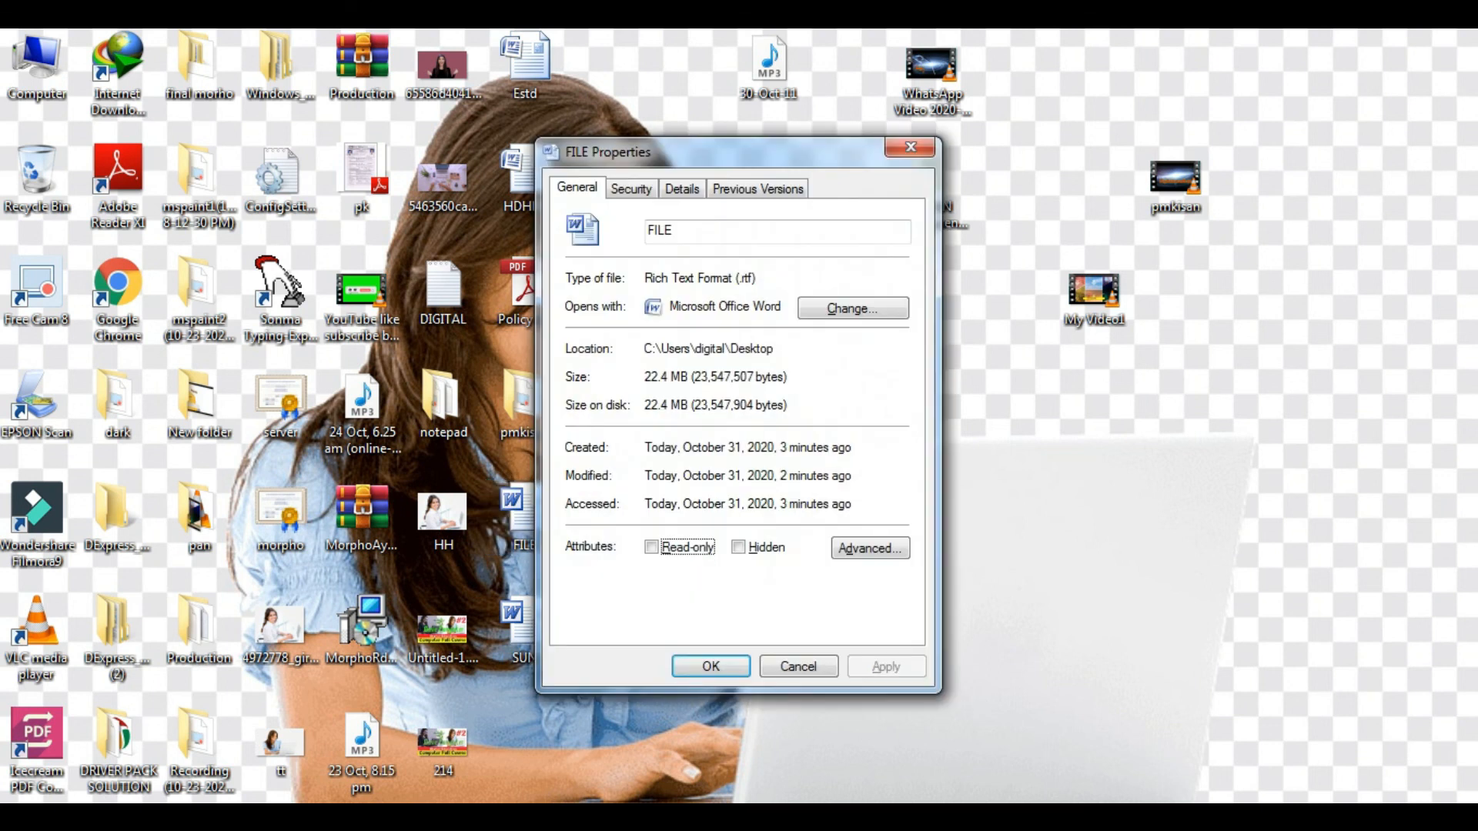